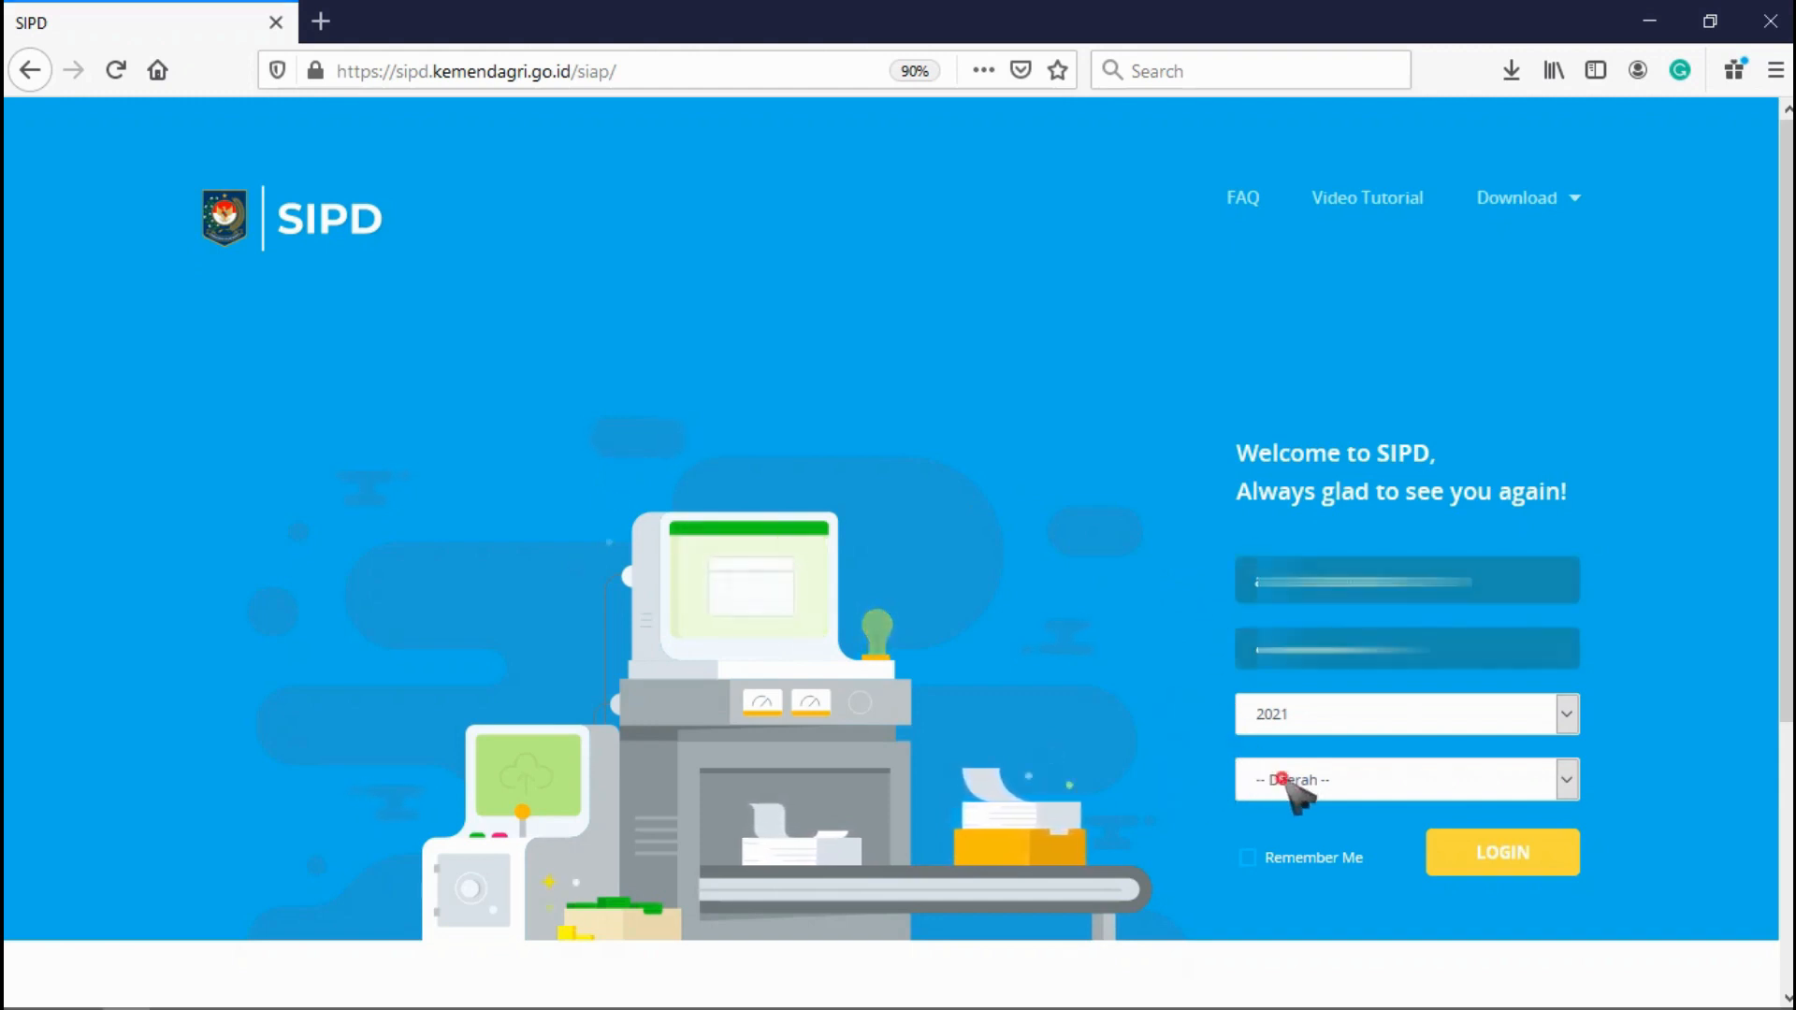
Log in to SIPD for fiscal year 2021 with the region Provinsi Sumatera Selatan, and refuse the site's location access
left_click(1291, 784)
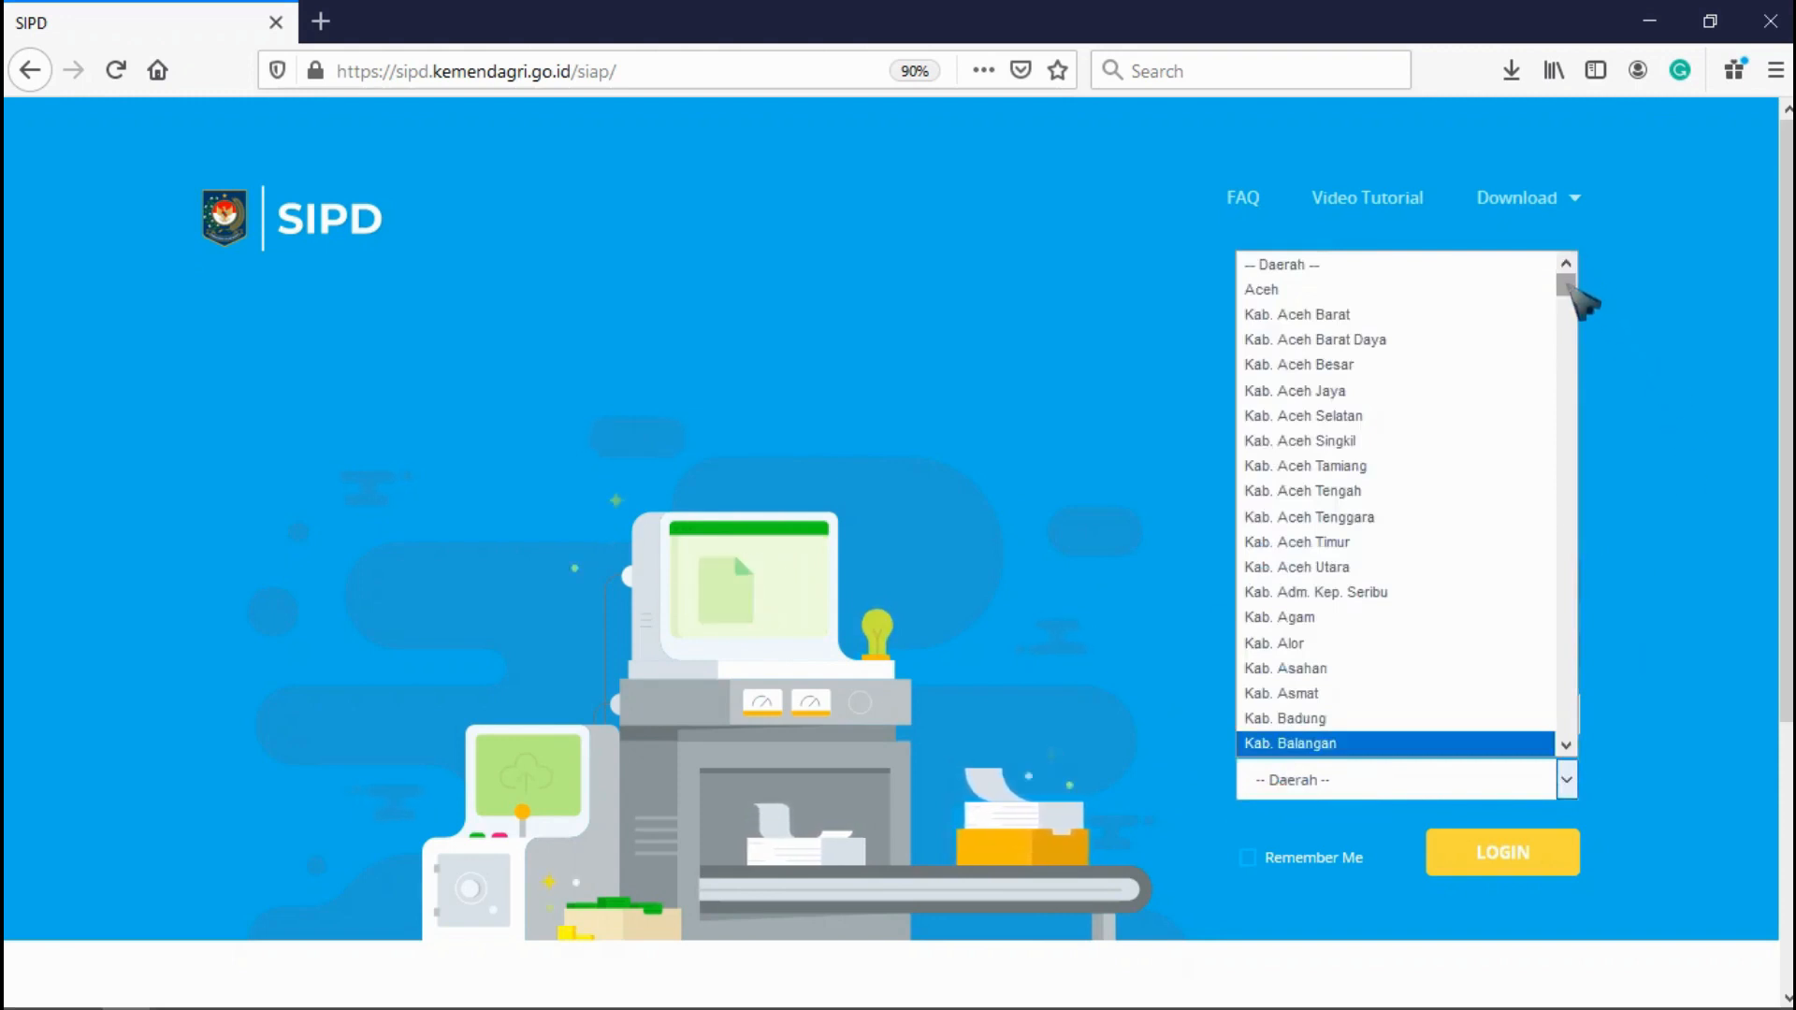
left_click_drag(1569, 286, 1593, 746)
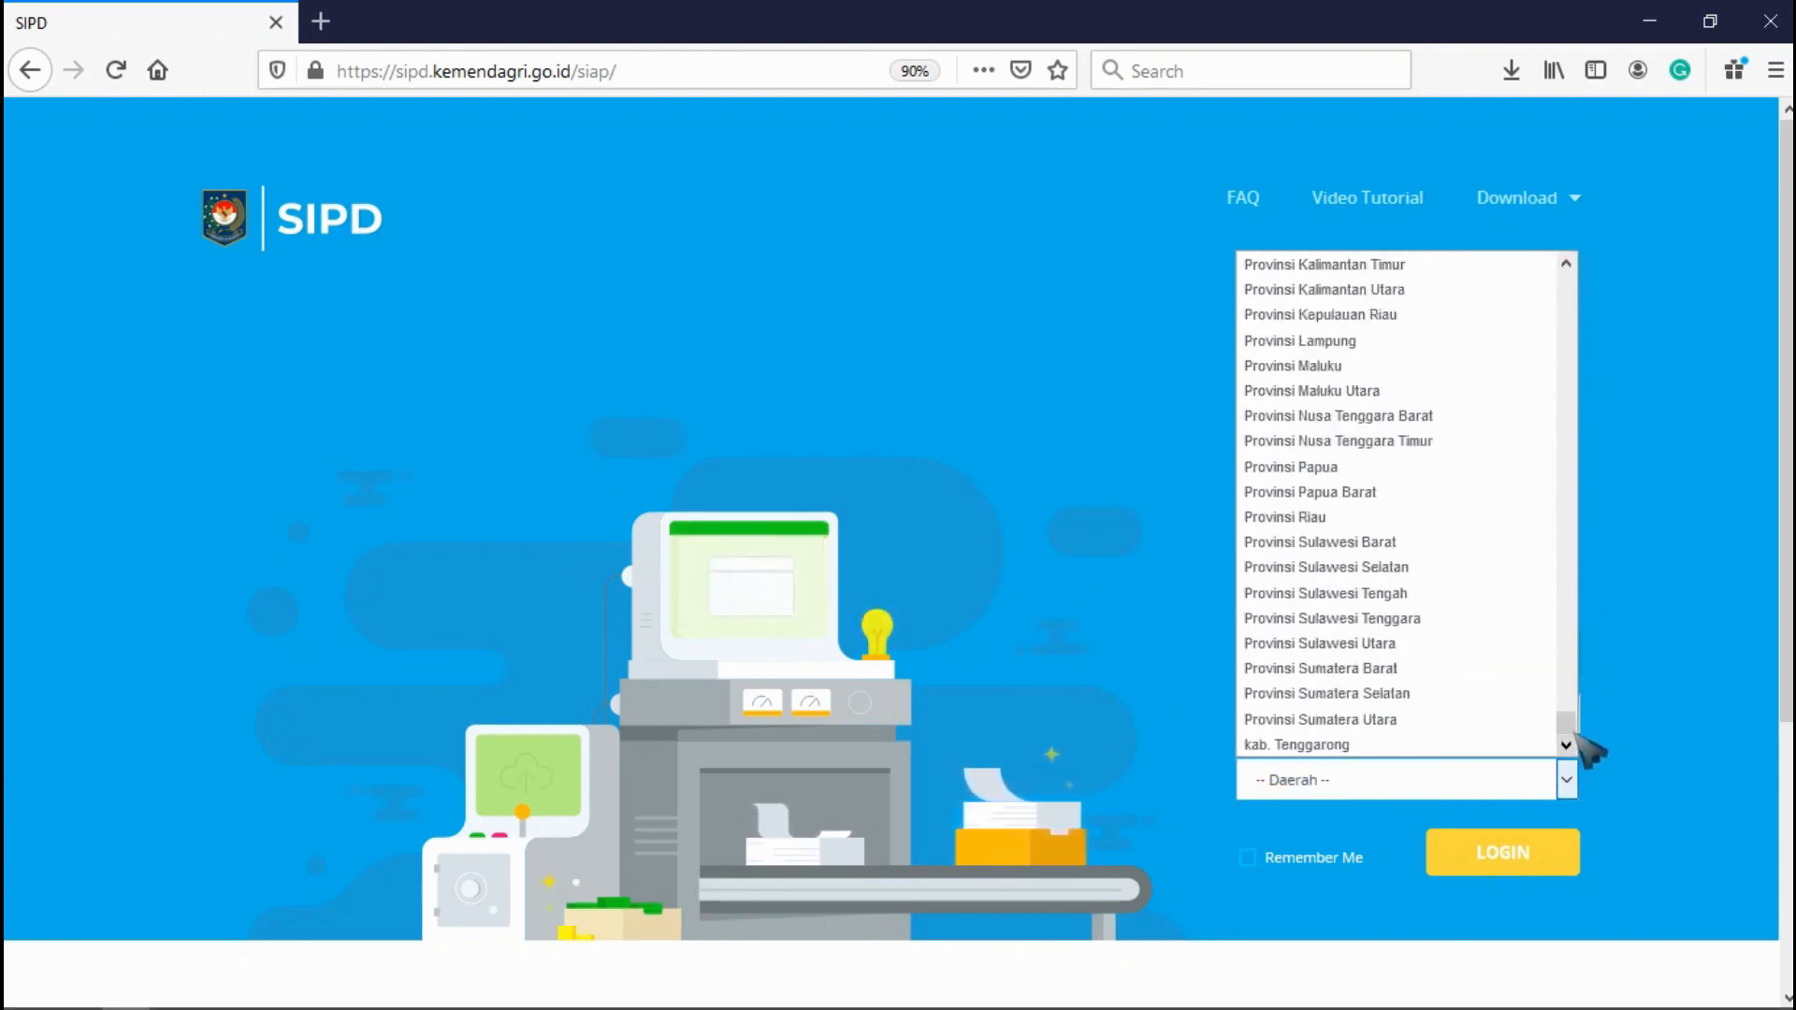
left_click(1448, 694)
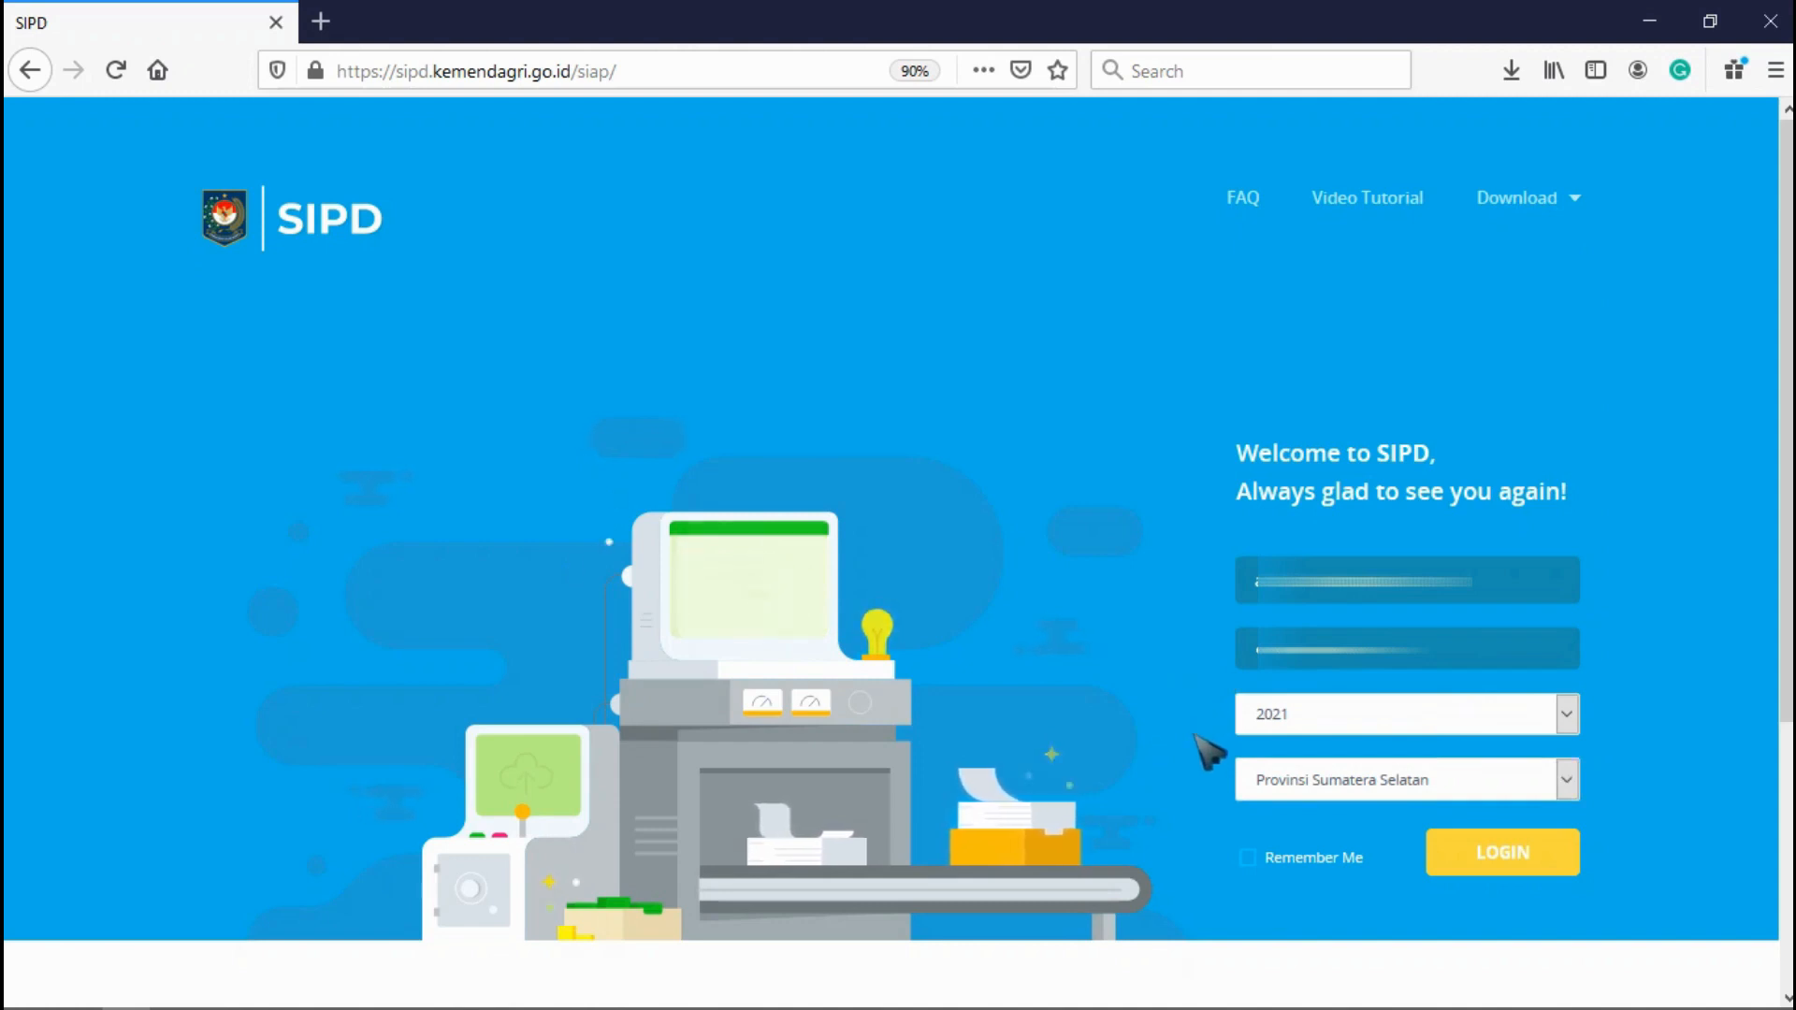
left_click(1477, 844)
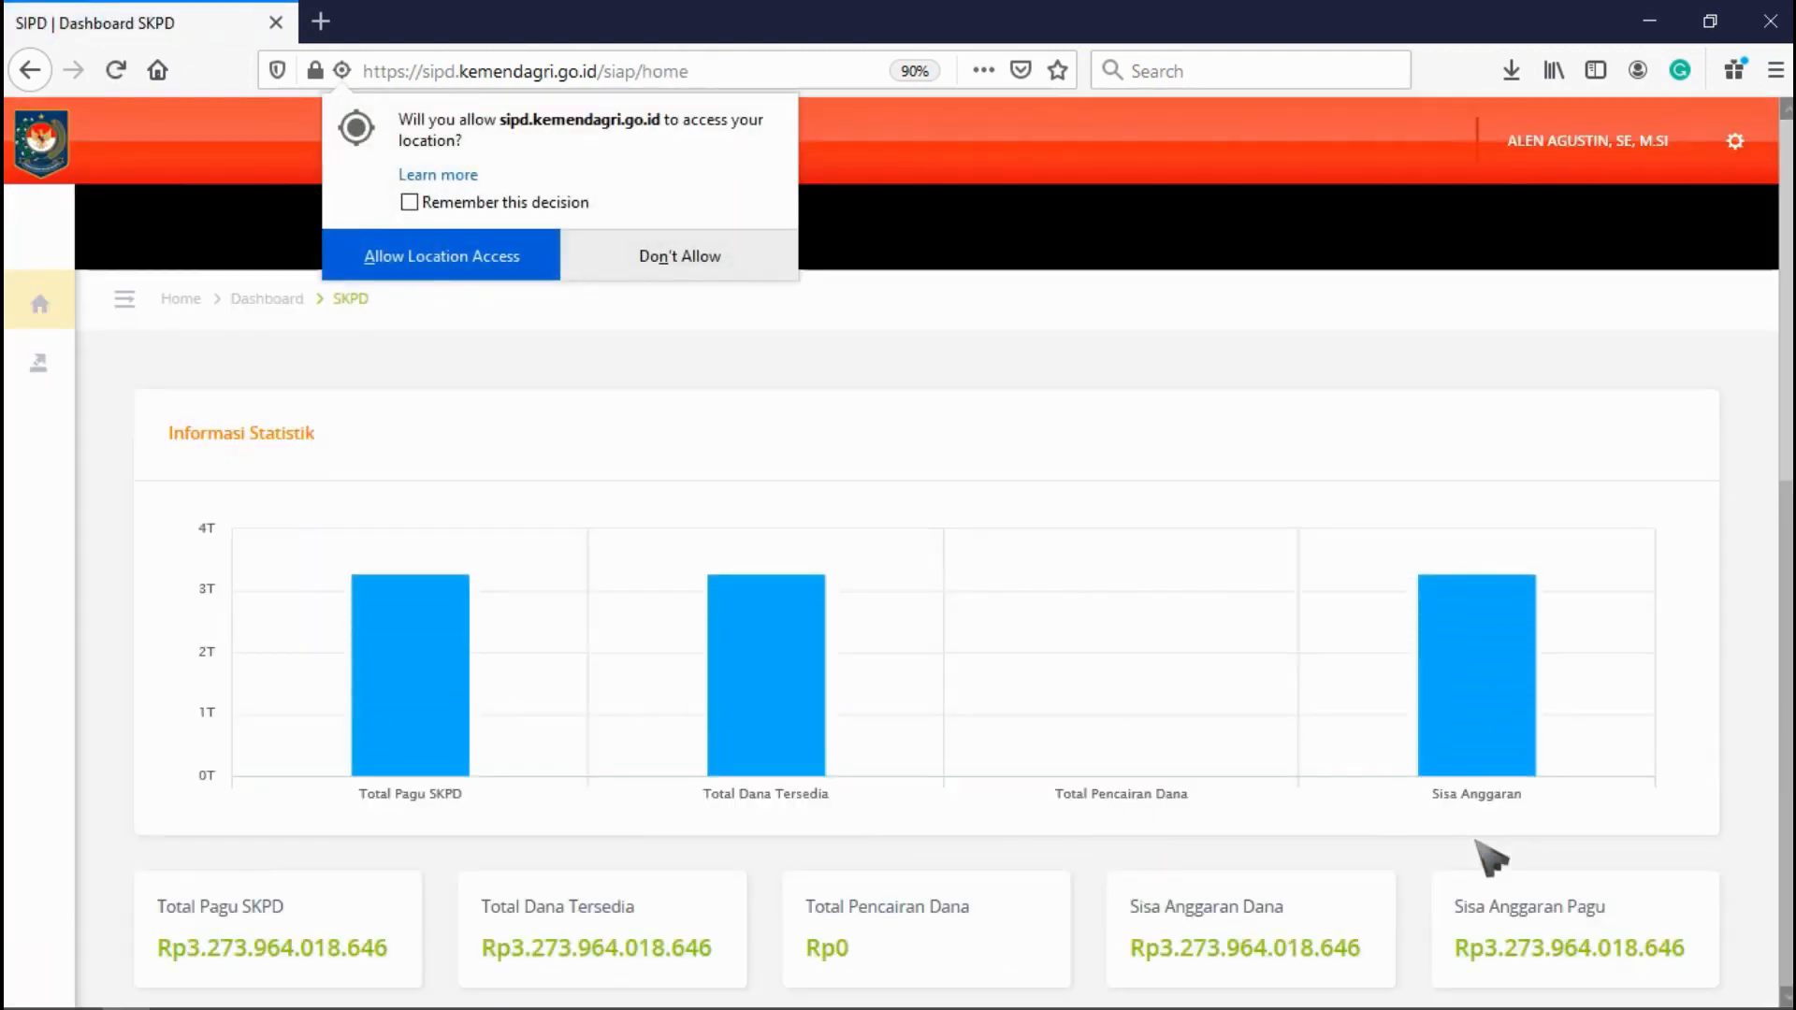
left_click(718, 256)
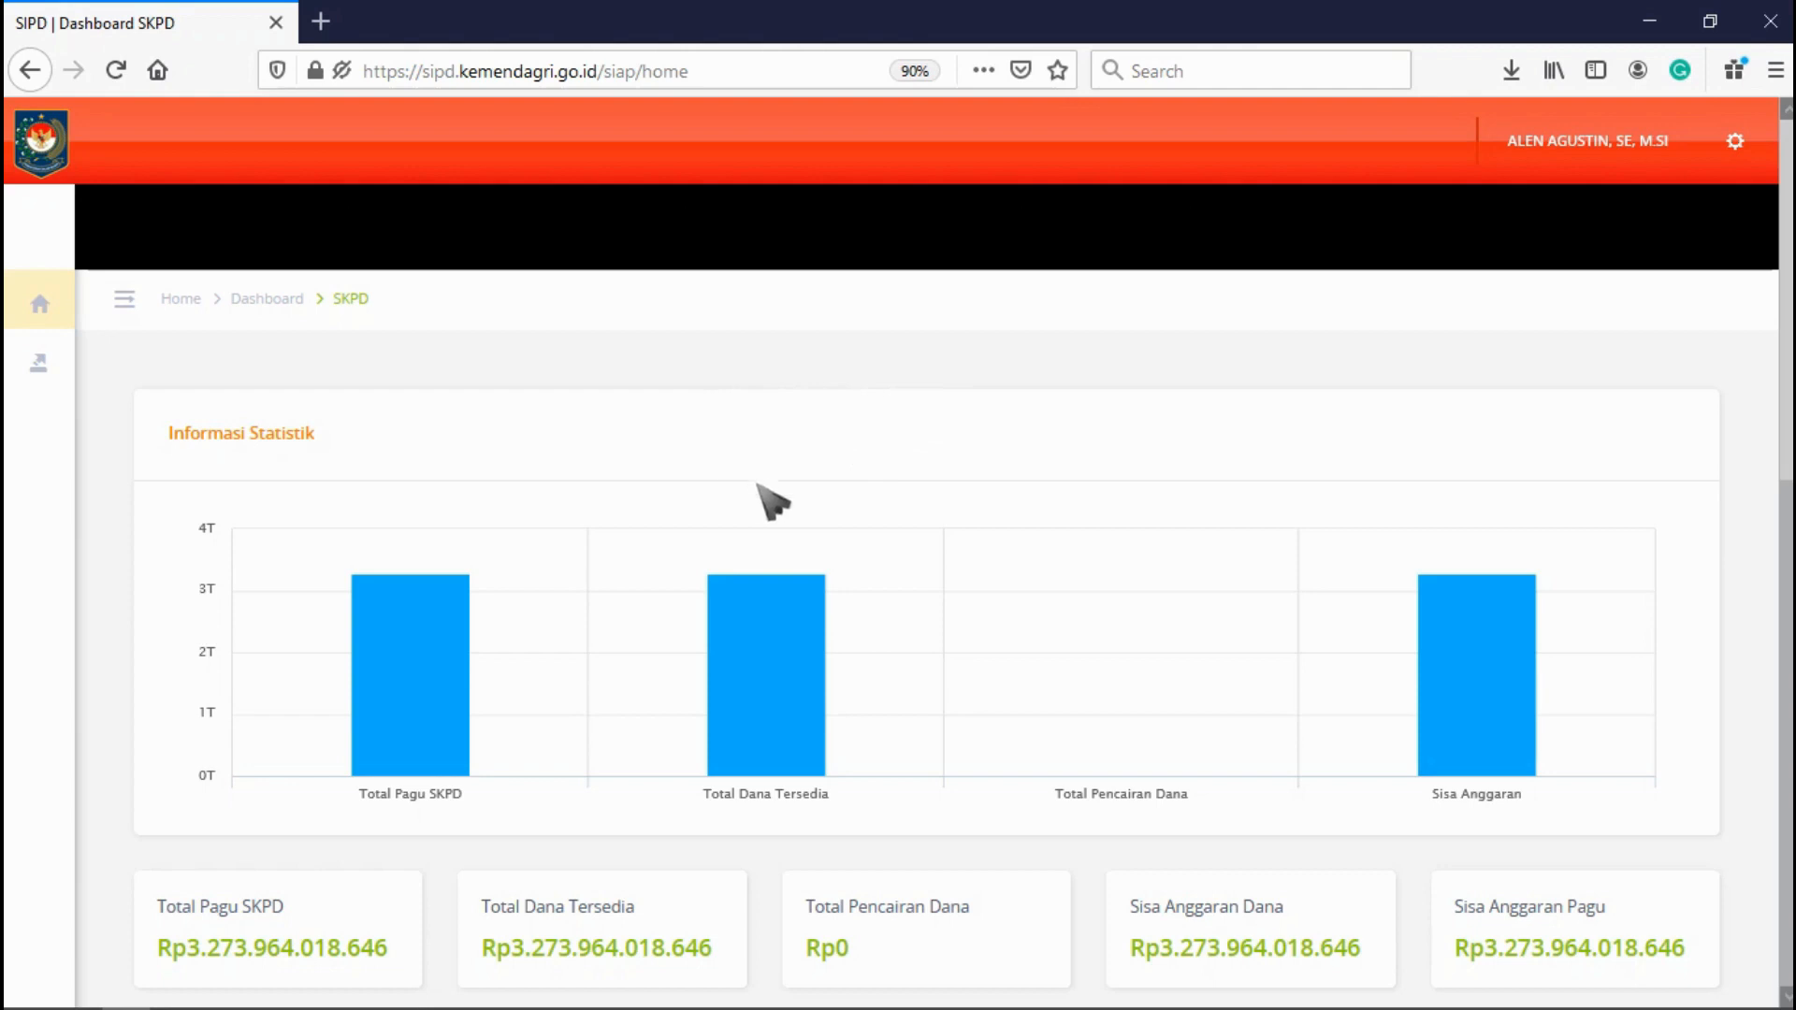
Review the SKPD dashboard's budget statistics, its Daftar Kegiatan table and the account options
scroll(770, 501, "down", 3)
scroll(770, 501, "down", 5)
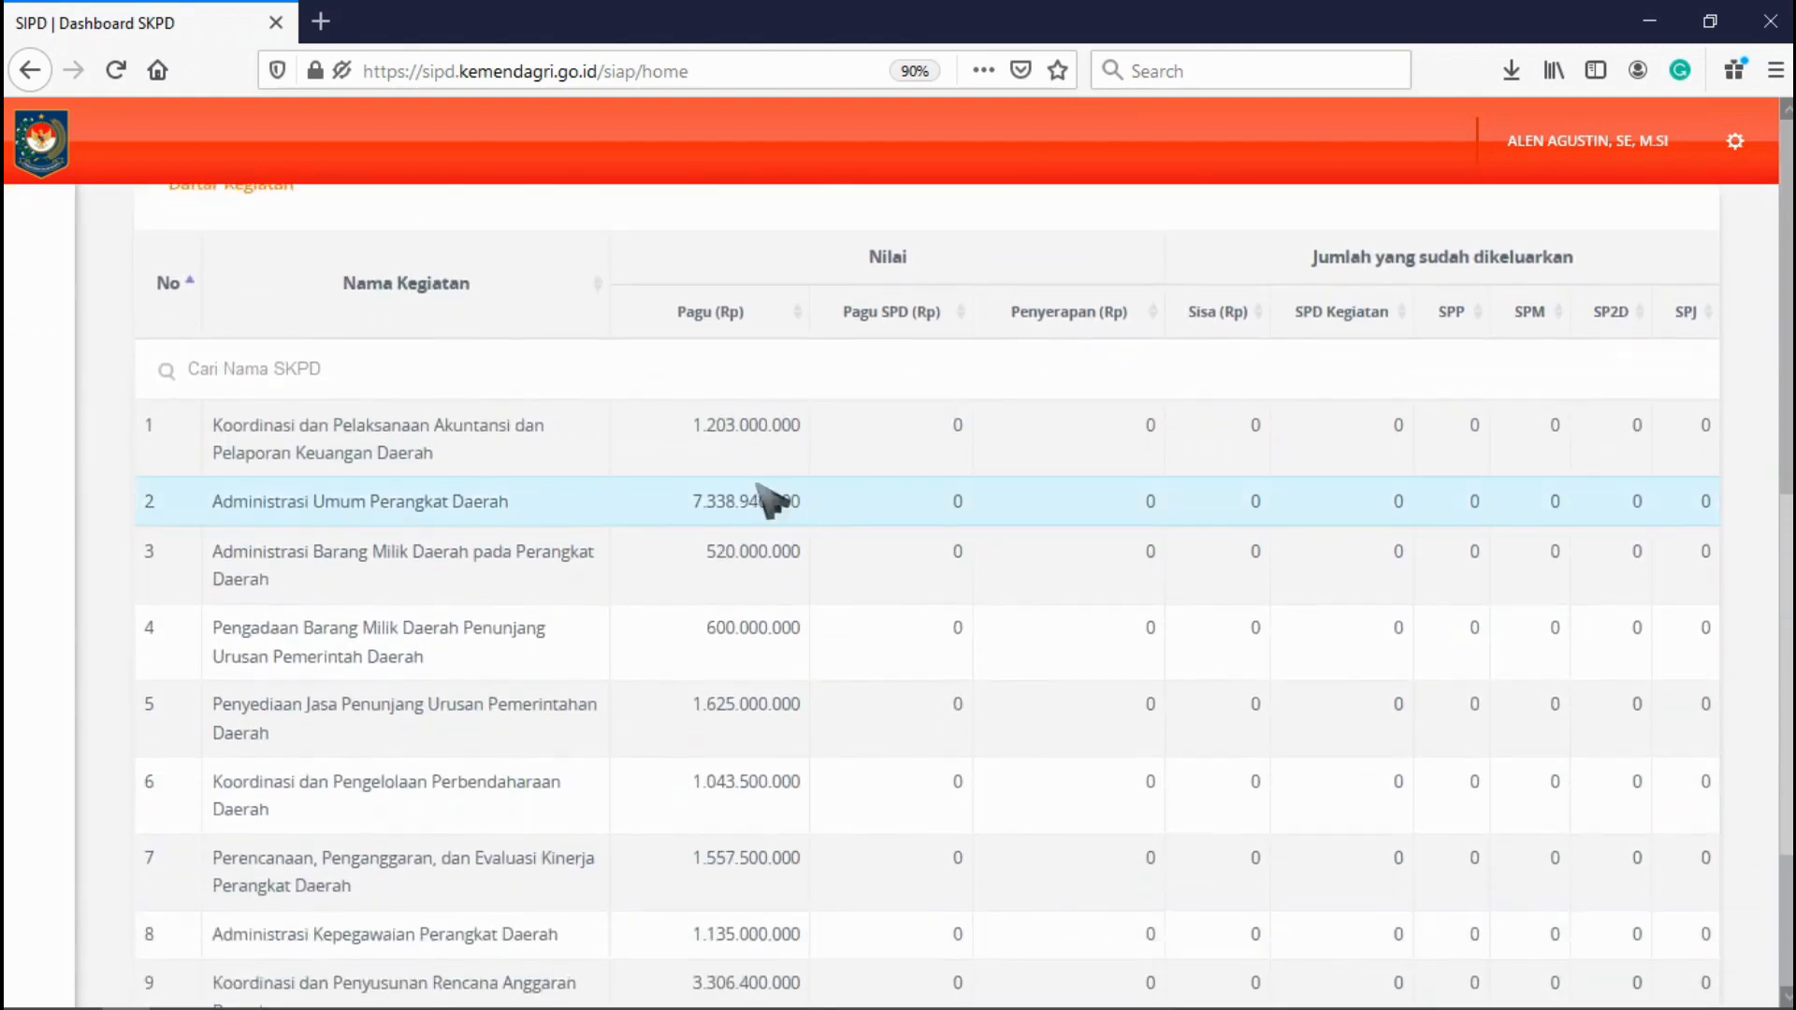
scroll(756, 484, "up", 1)
scroll(757, 483, "down", 1)
scroll(756, 483, "up", 1)
scroll(770, 502, "up", 8)
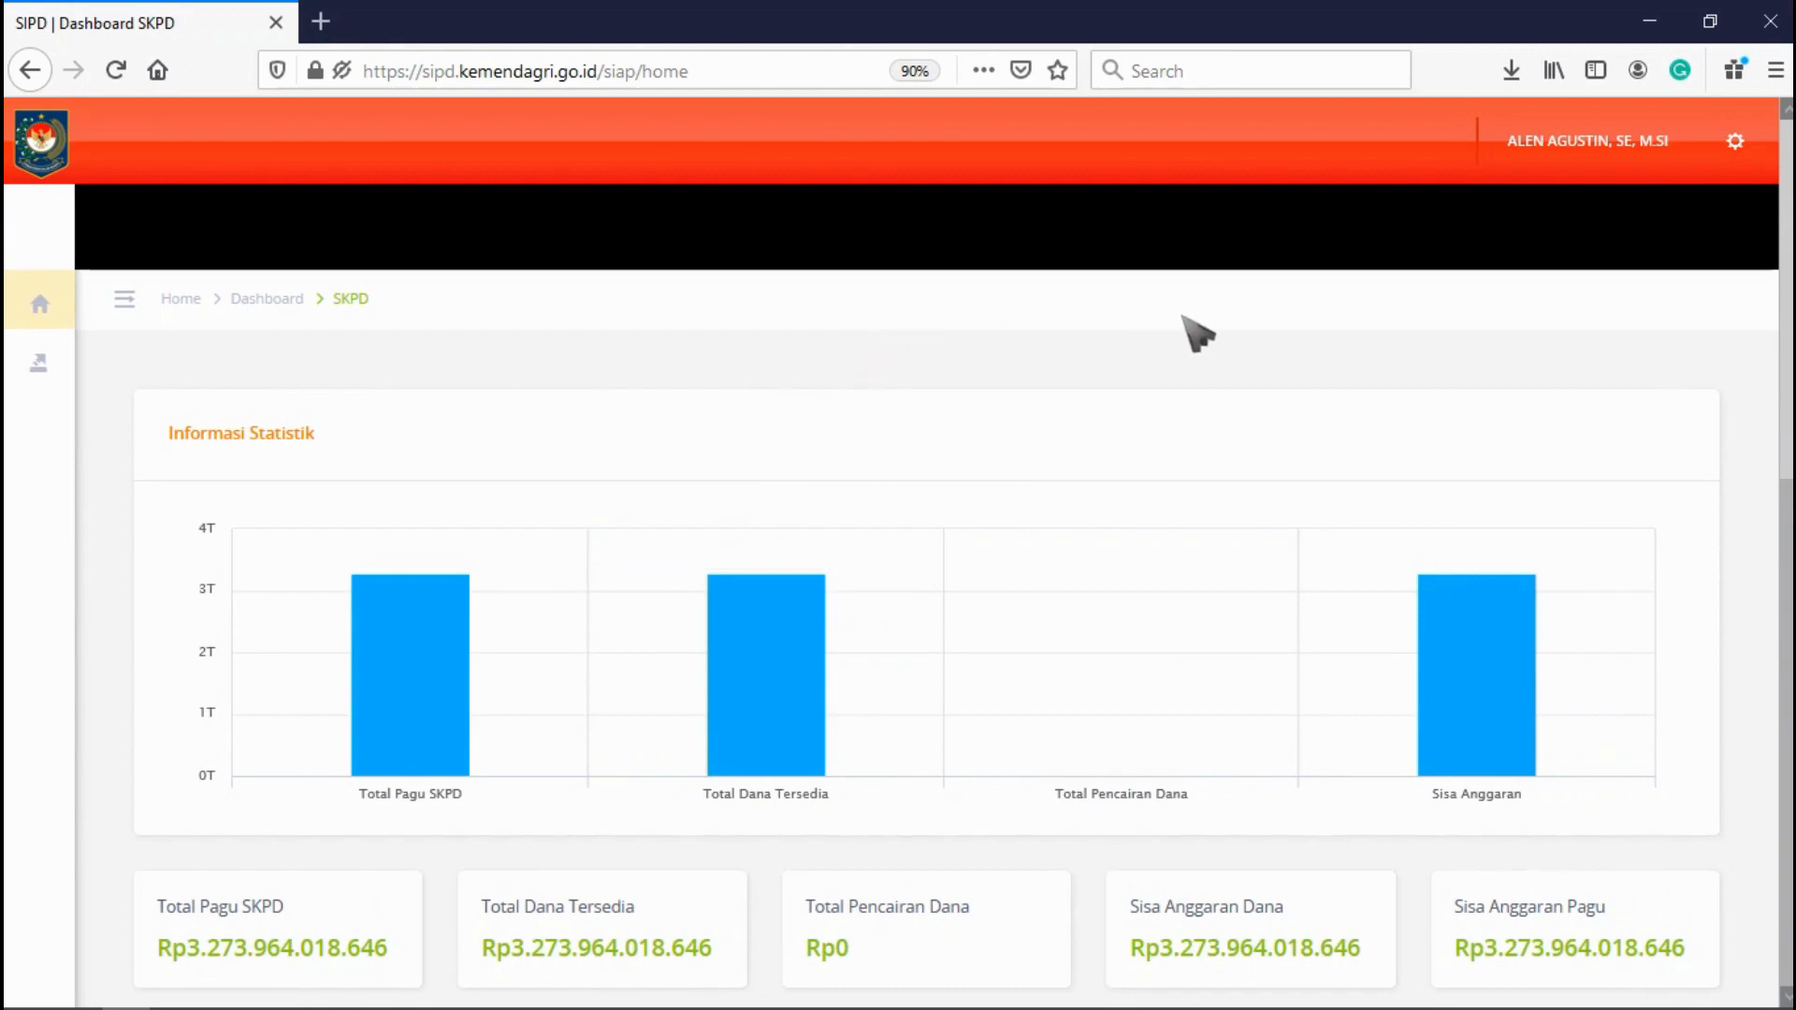
left_click(1735, 141)
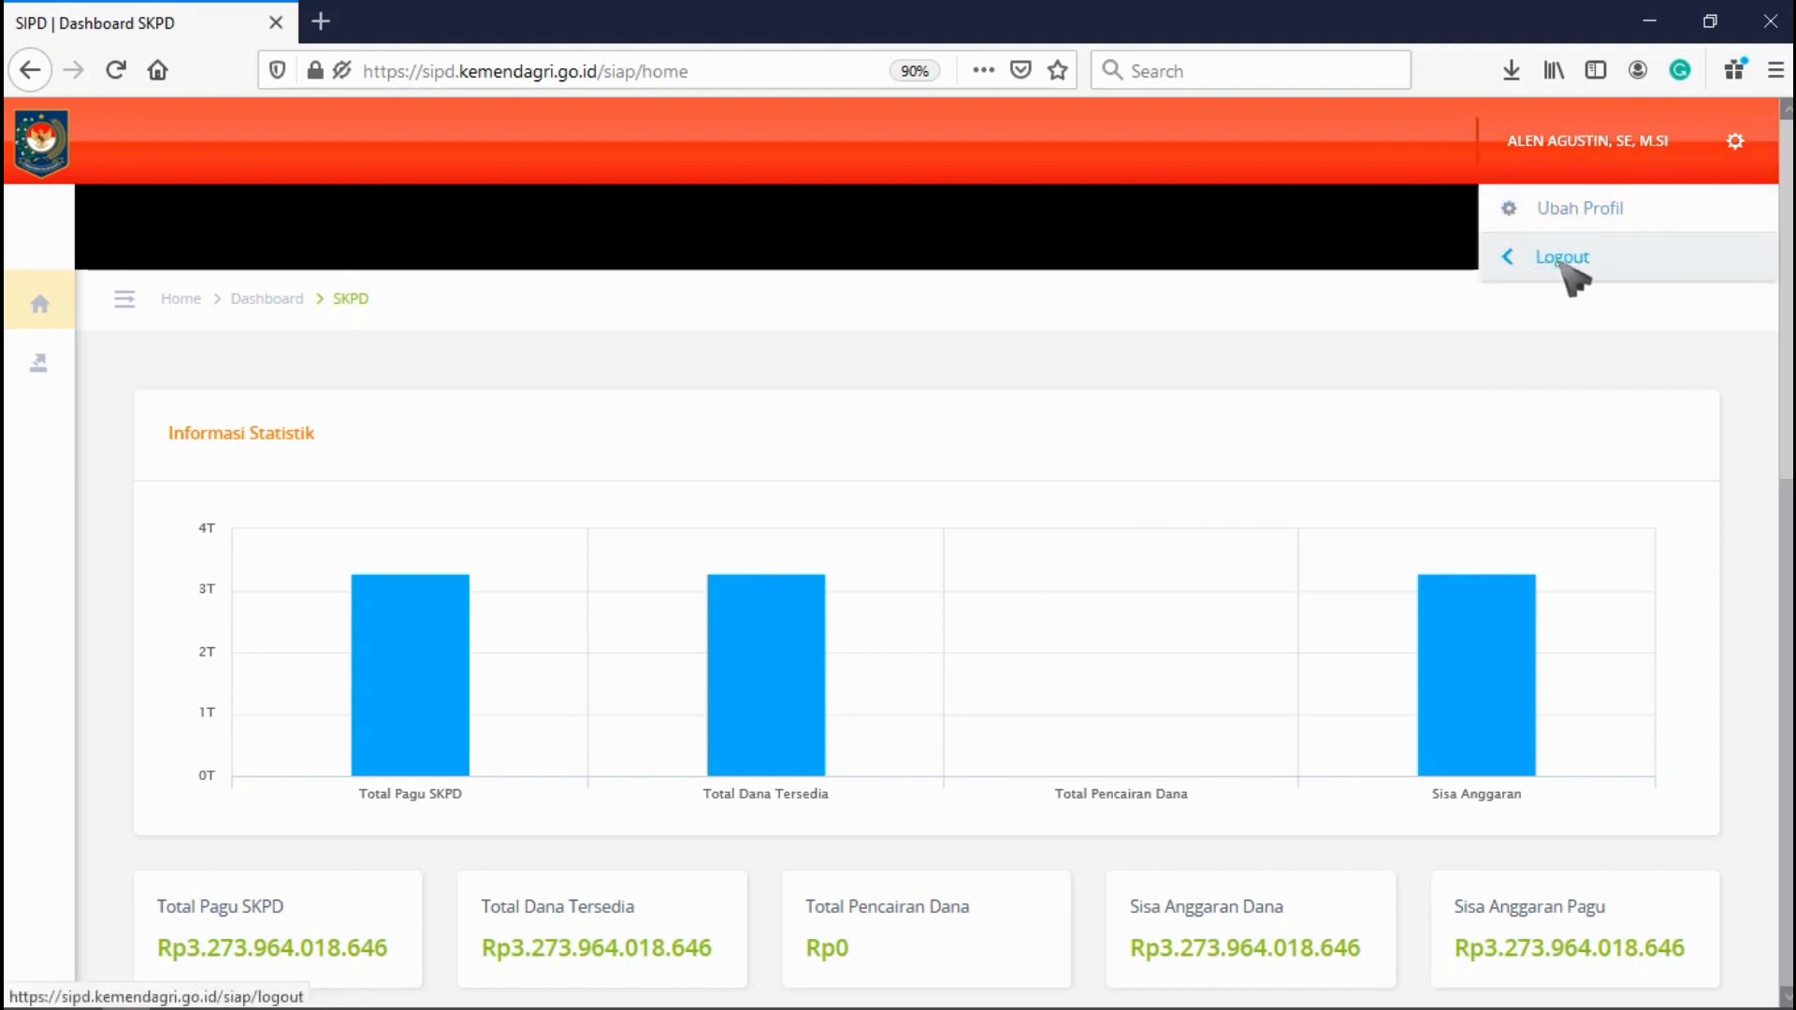
left_click(850, 352)
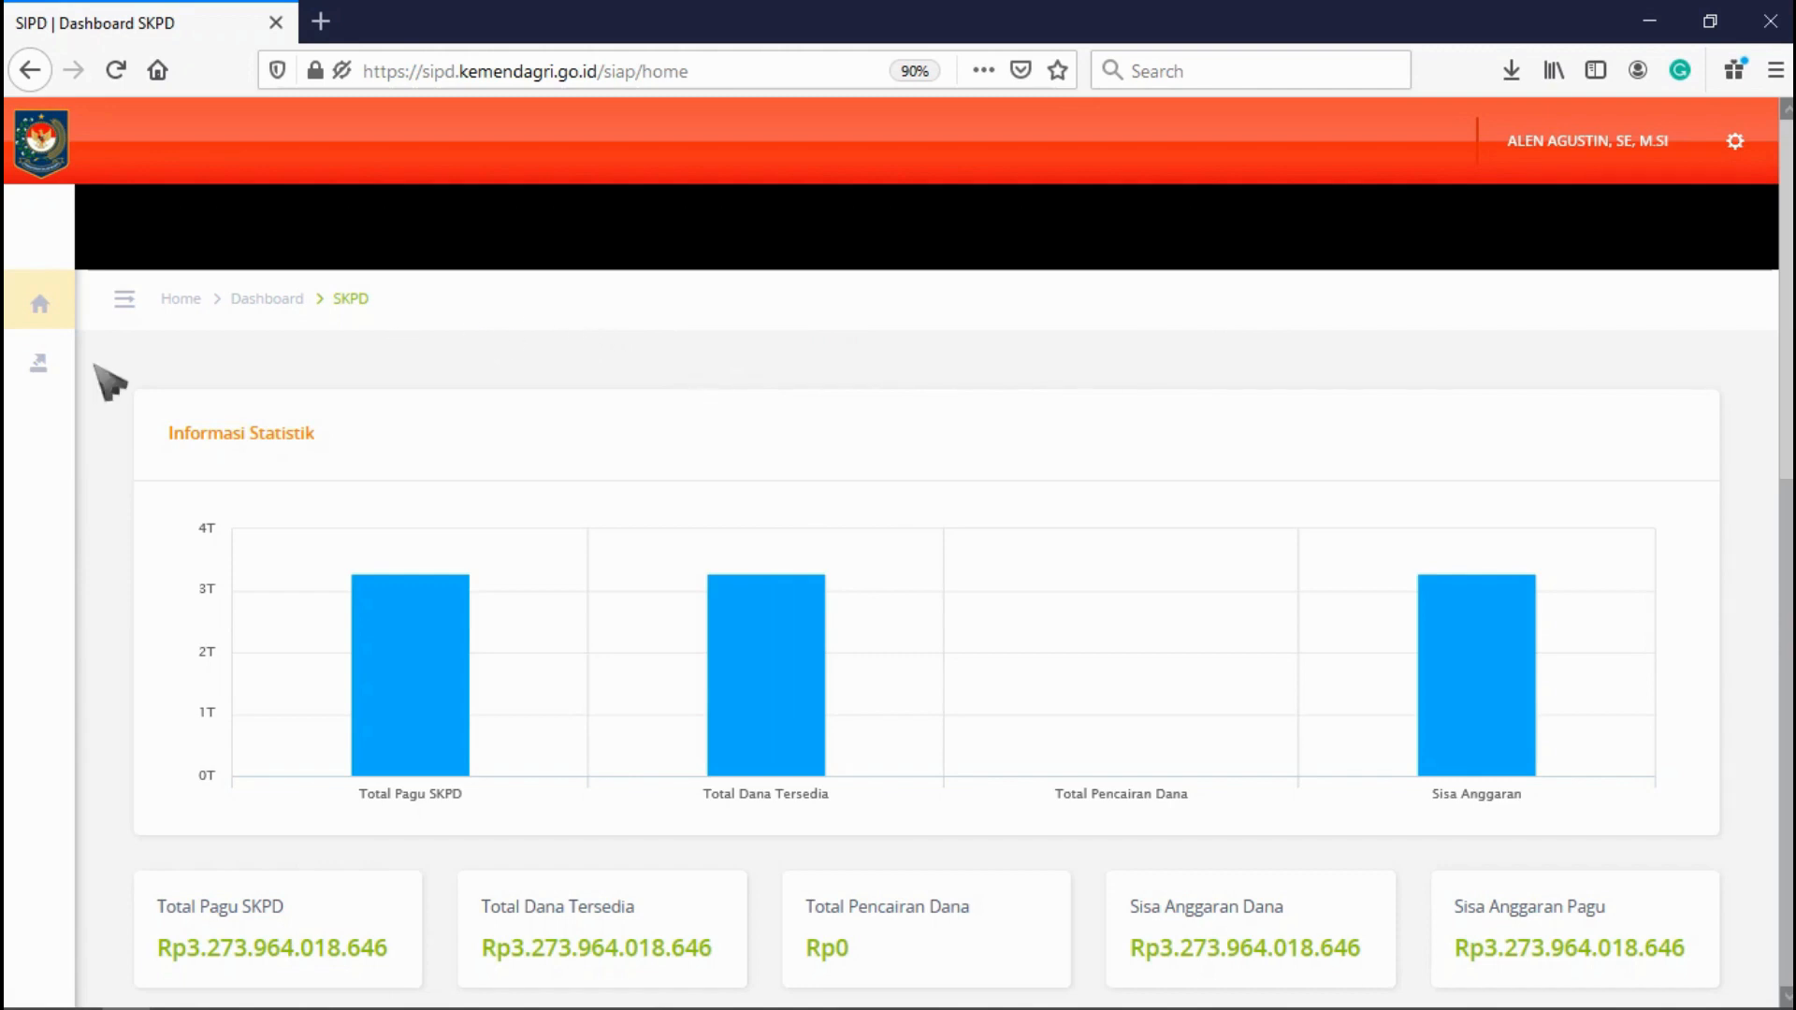
Open the Belanja page of Rencana Anggaran Kas within Penatausahaan Pengeluaran
mouse_move(37, 365)
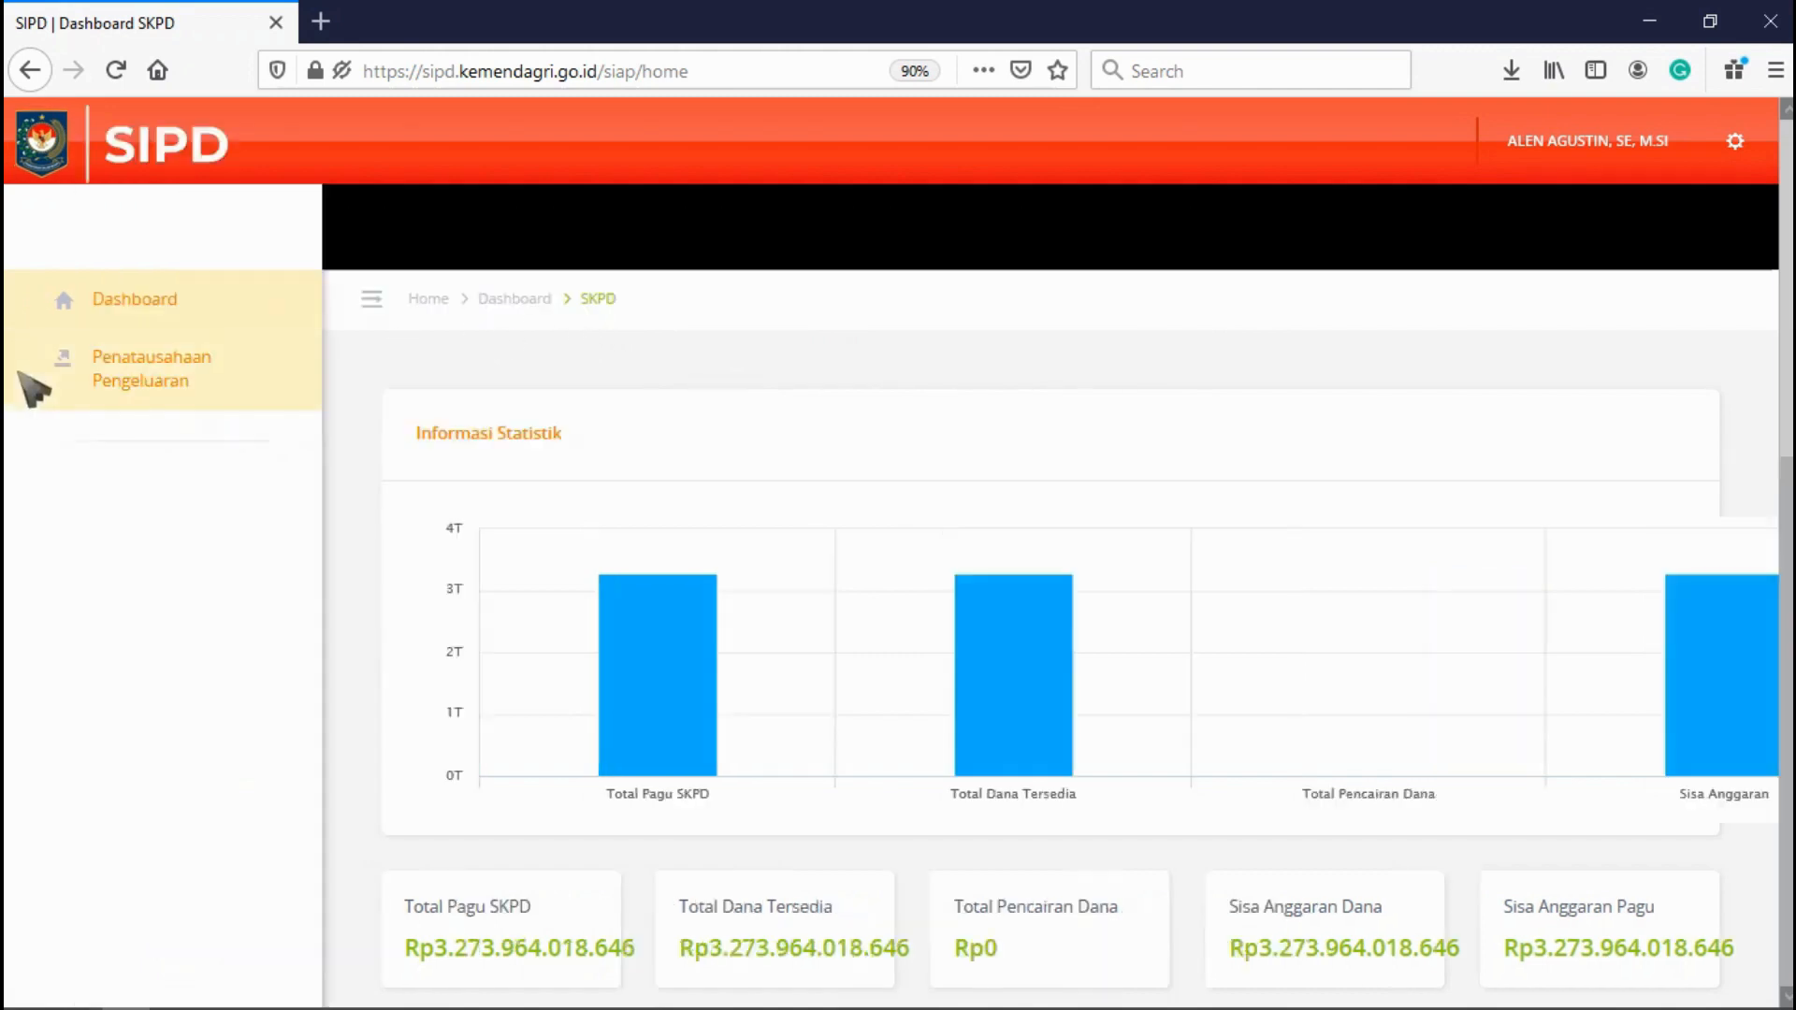
left_click(131, 297)
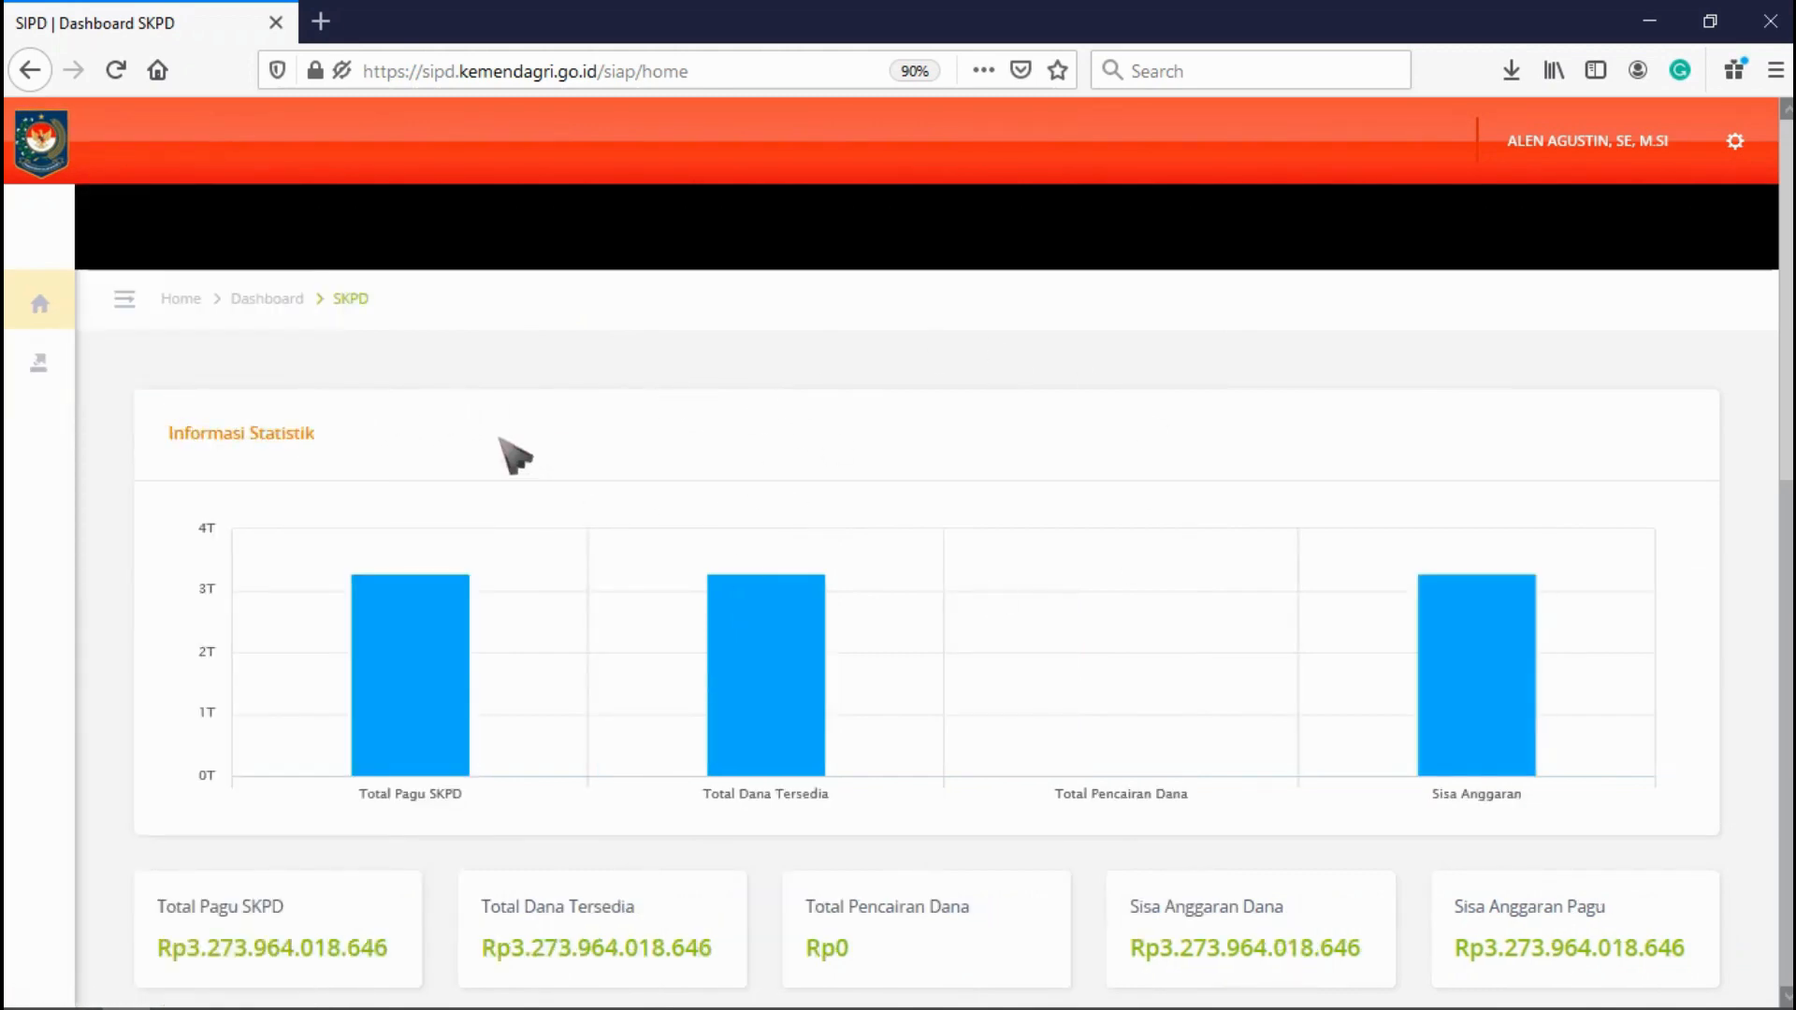
mouse_move(61, 374)
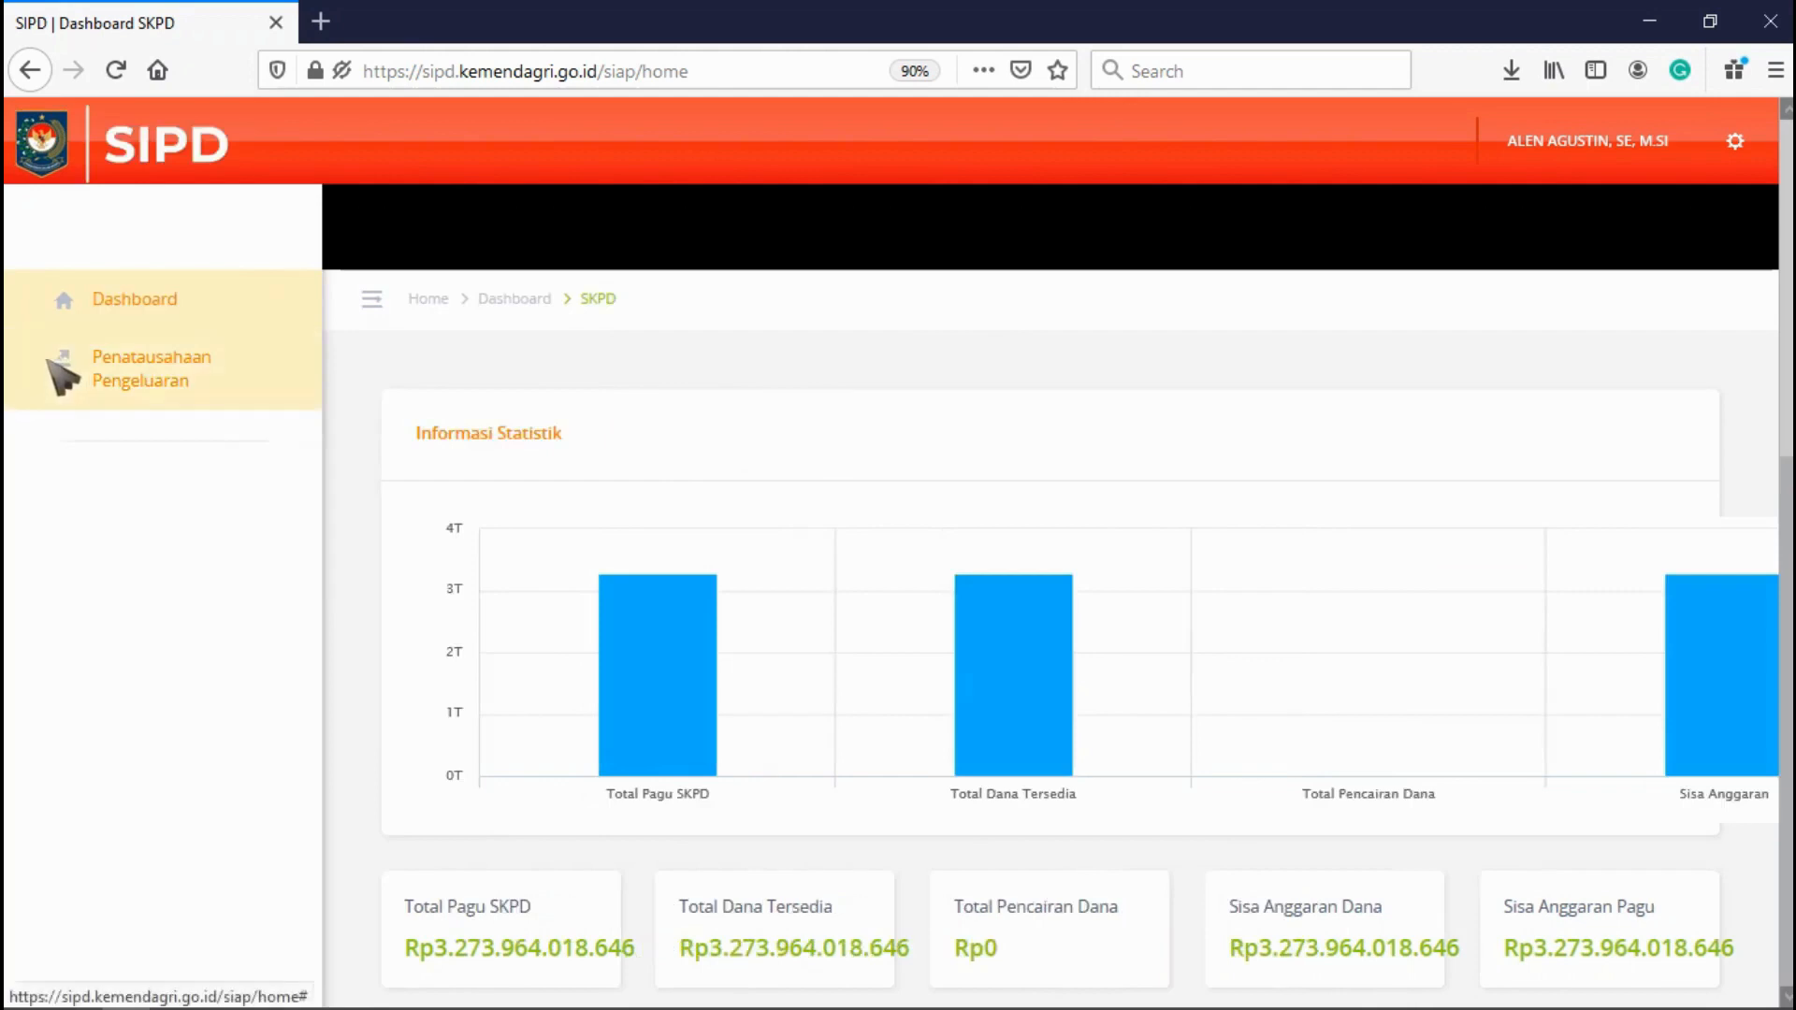
left_click(166, 376)
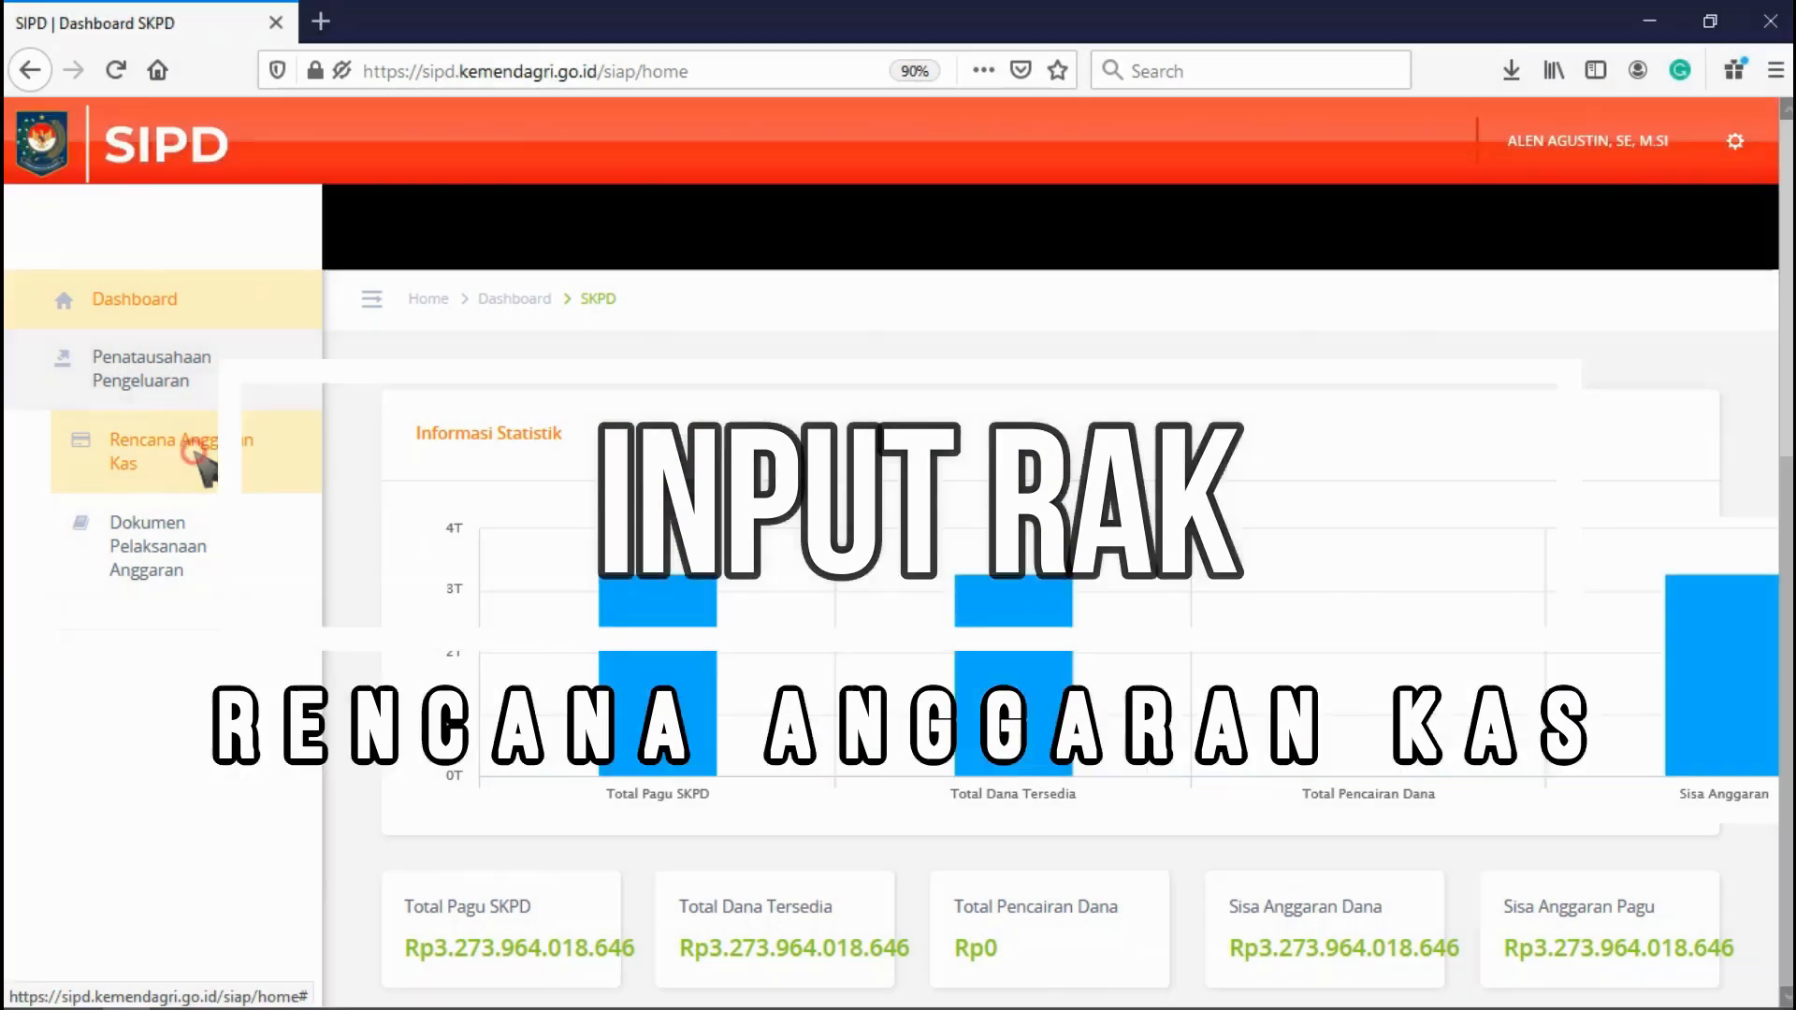
left_click(207, 465)
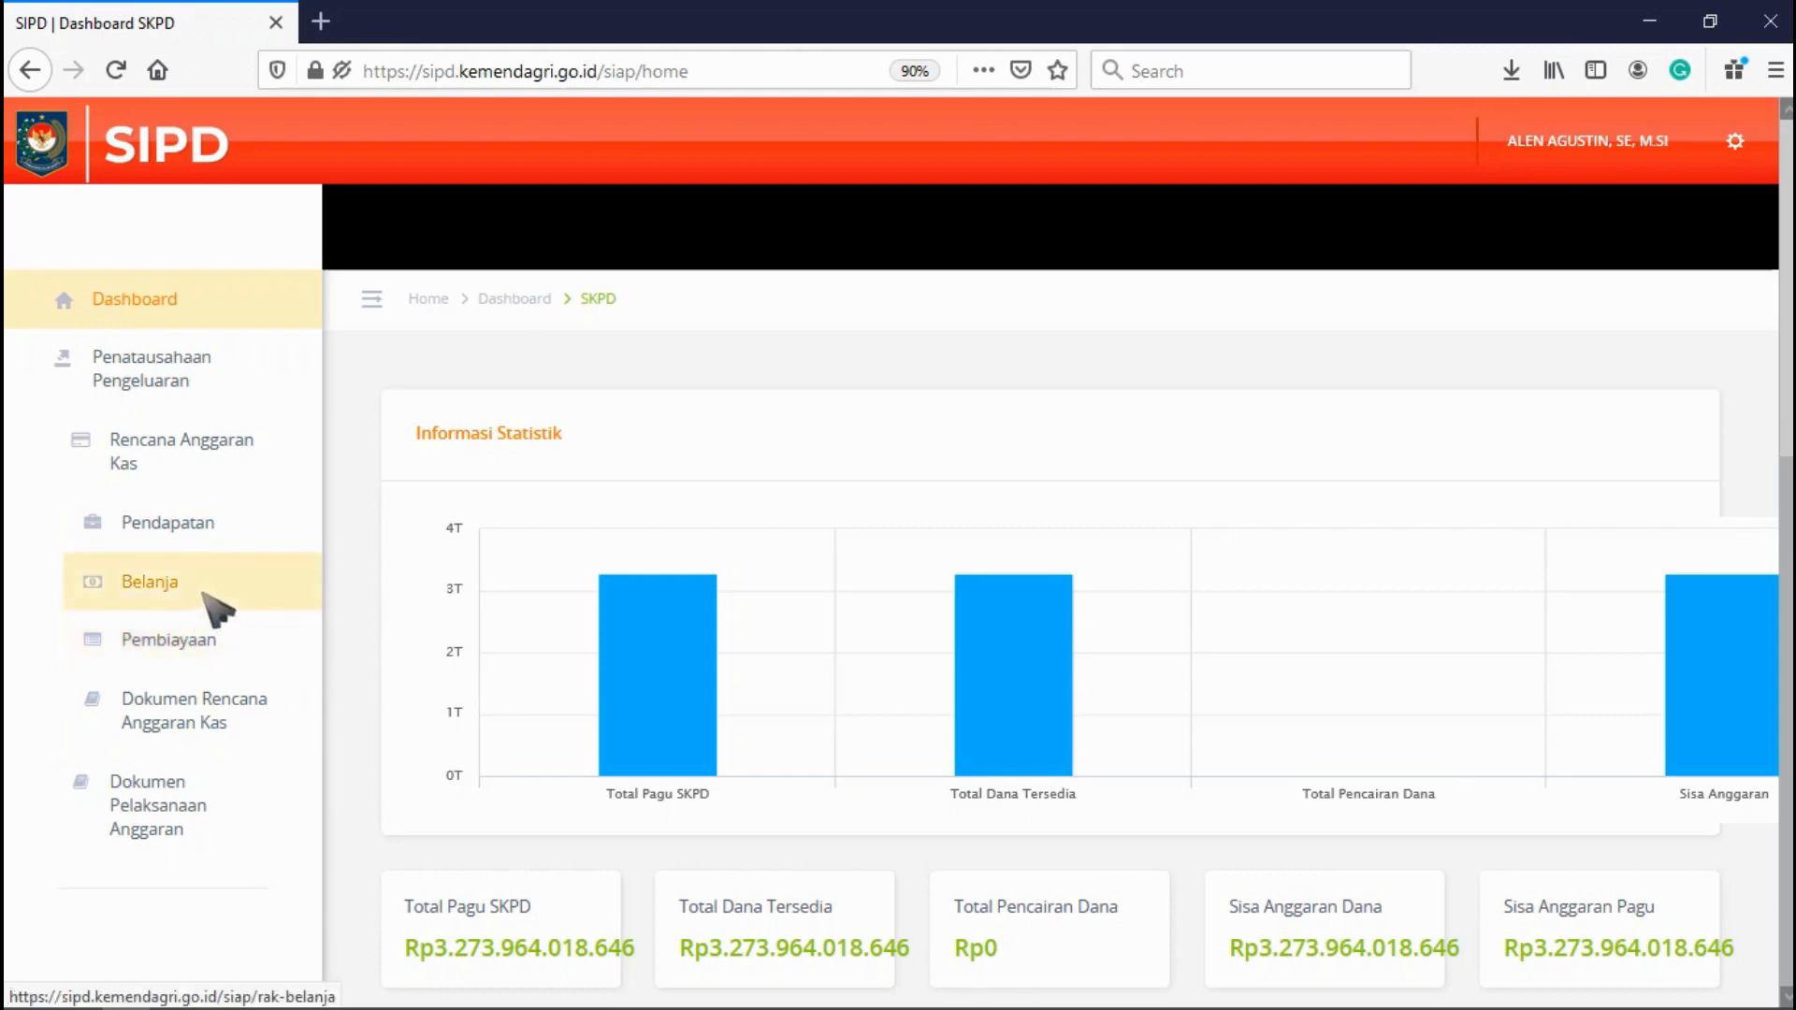
left_click(157, 584)
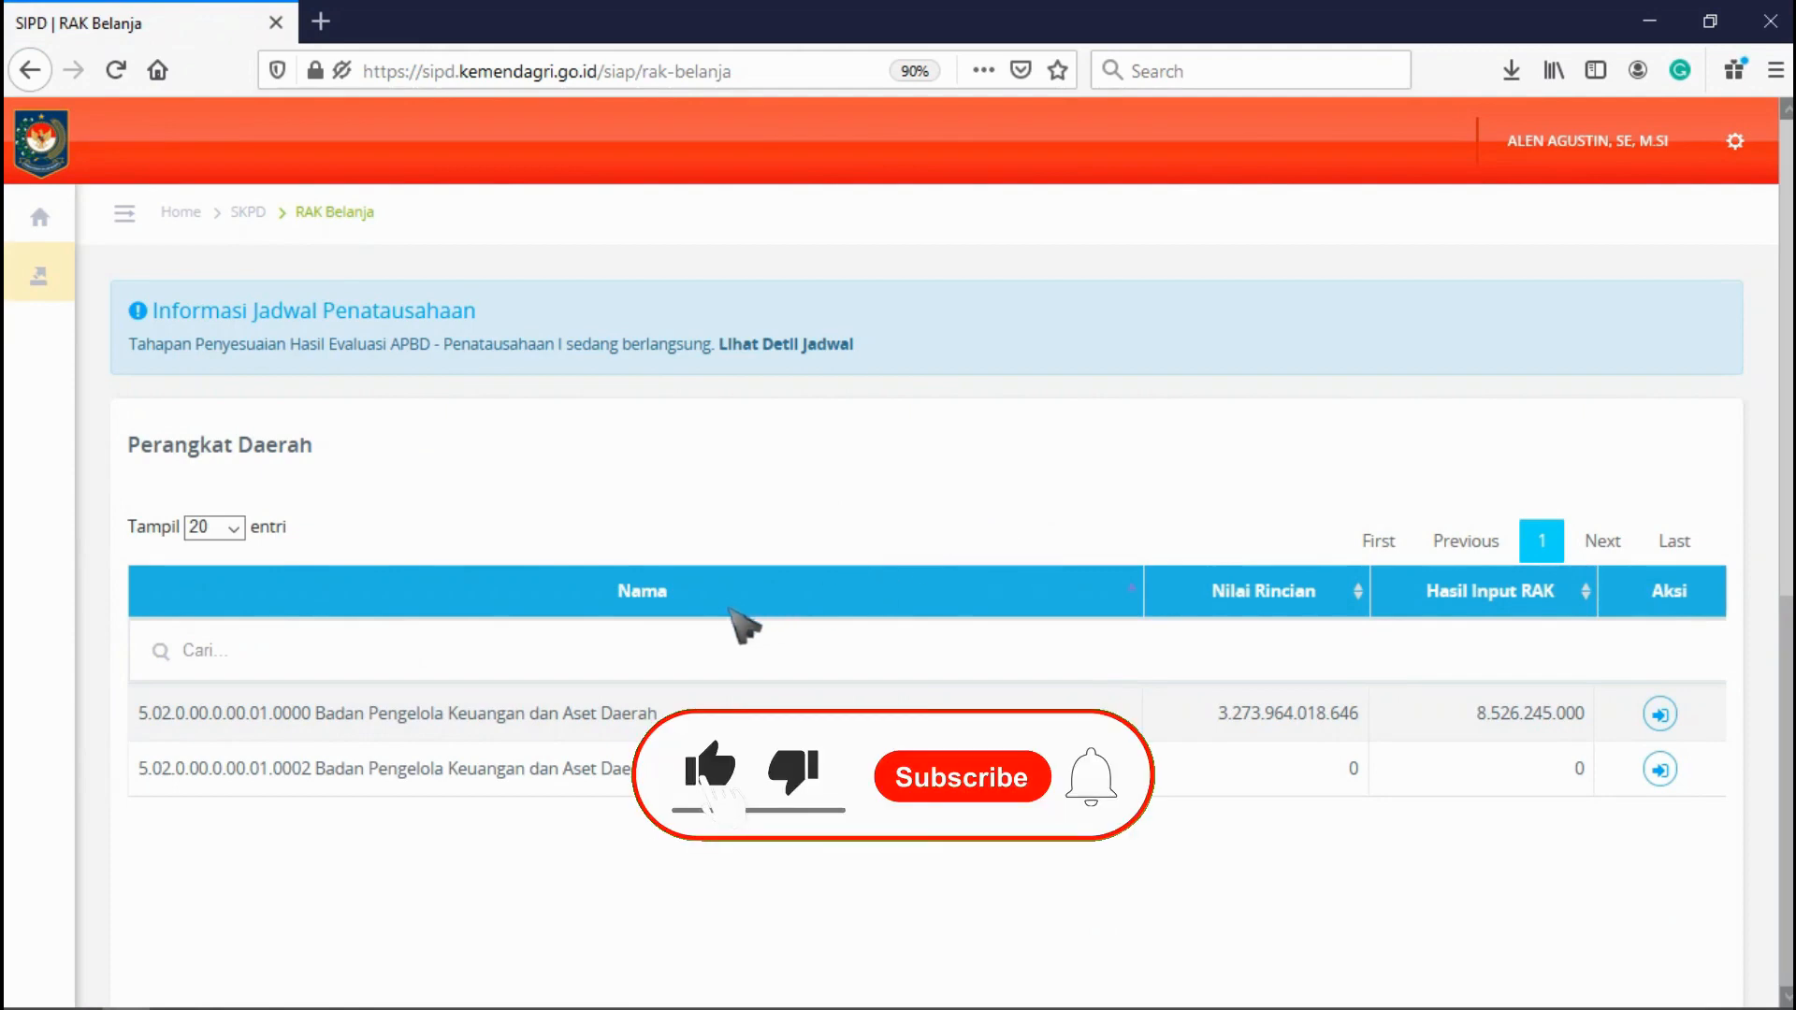
Compare Nilai Rincian with Hasil Input RAK for 5.02.0.00.0.00.01.0000 Badan Pengelola Keuangan dan Aset Daerah, and open its sub-activity list
left_click_drag(658, 715, 135, 712)
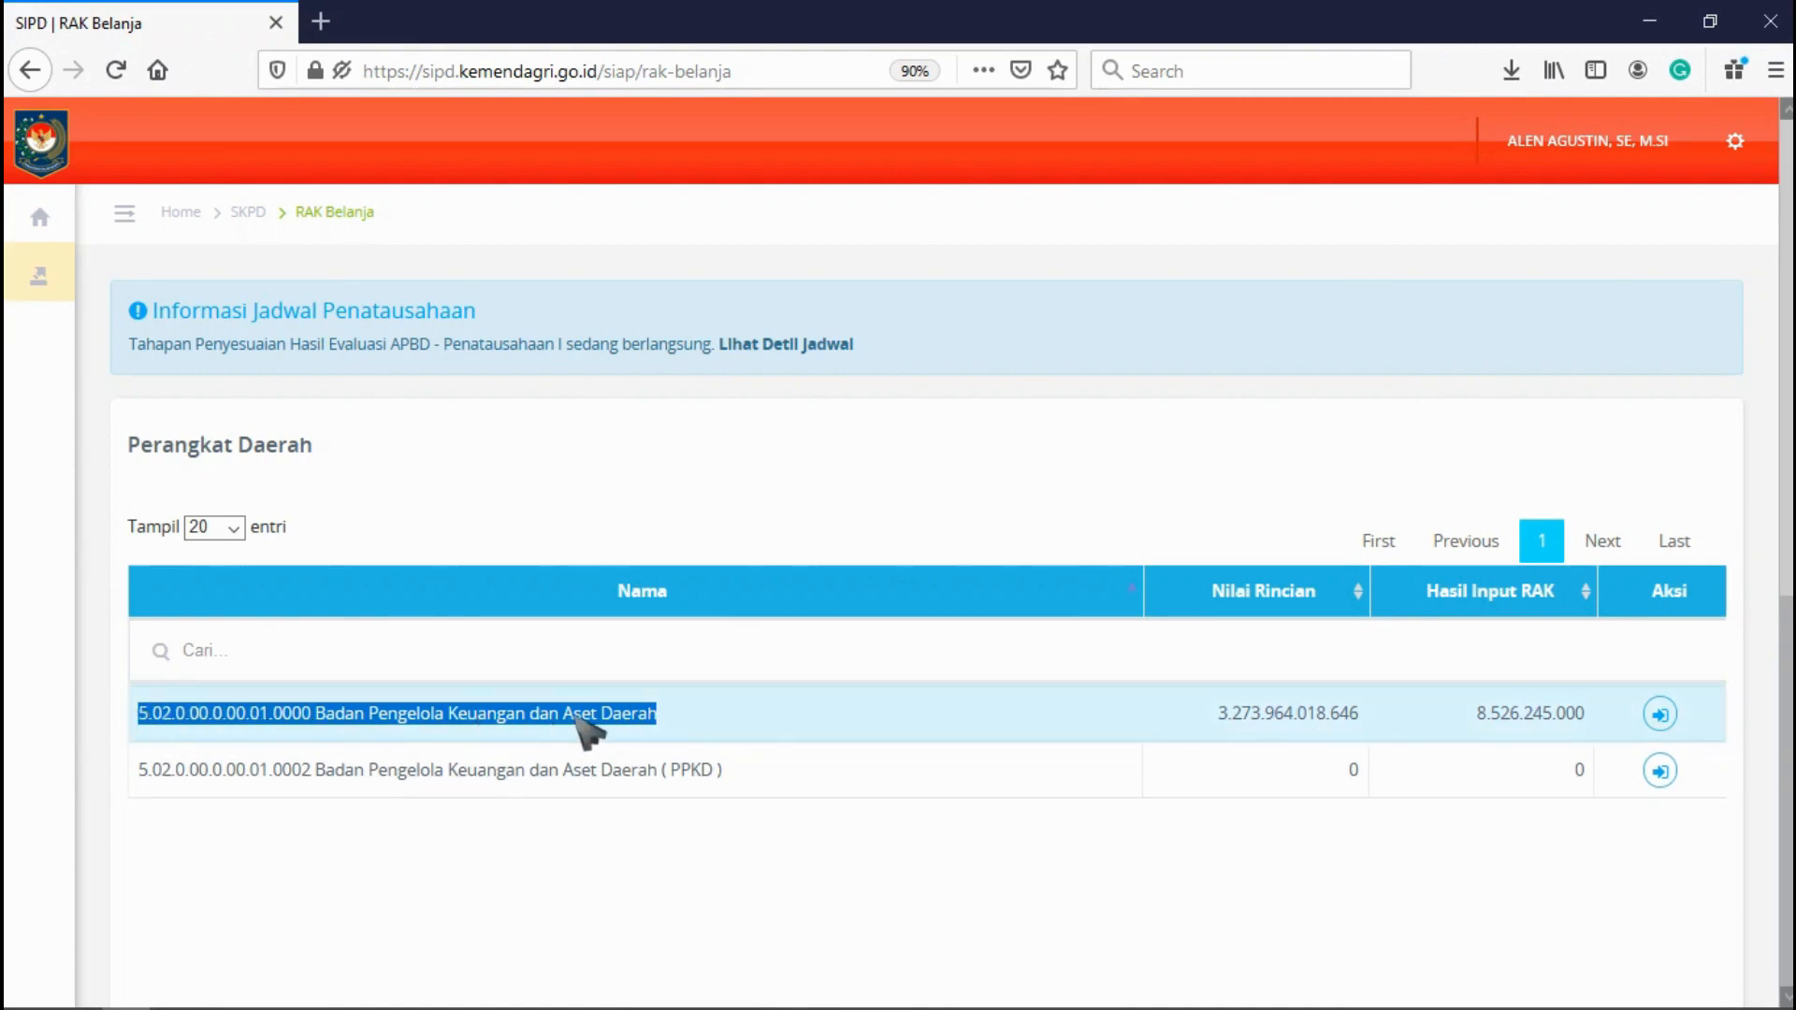
left_click(1067, 694)
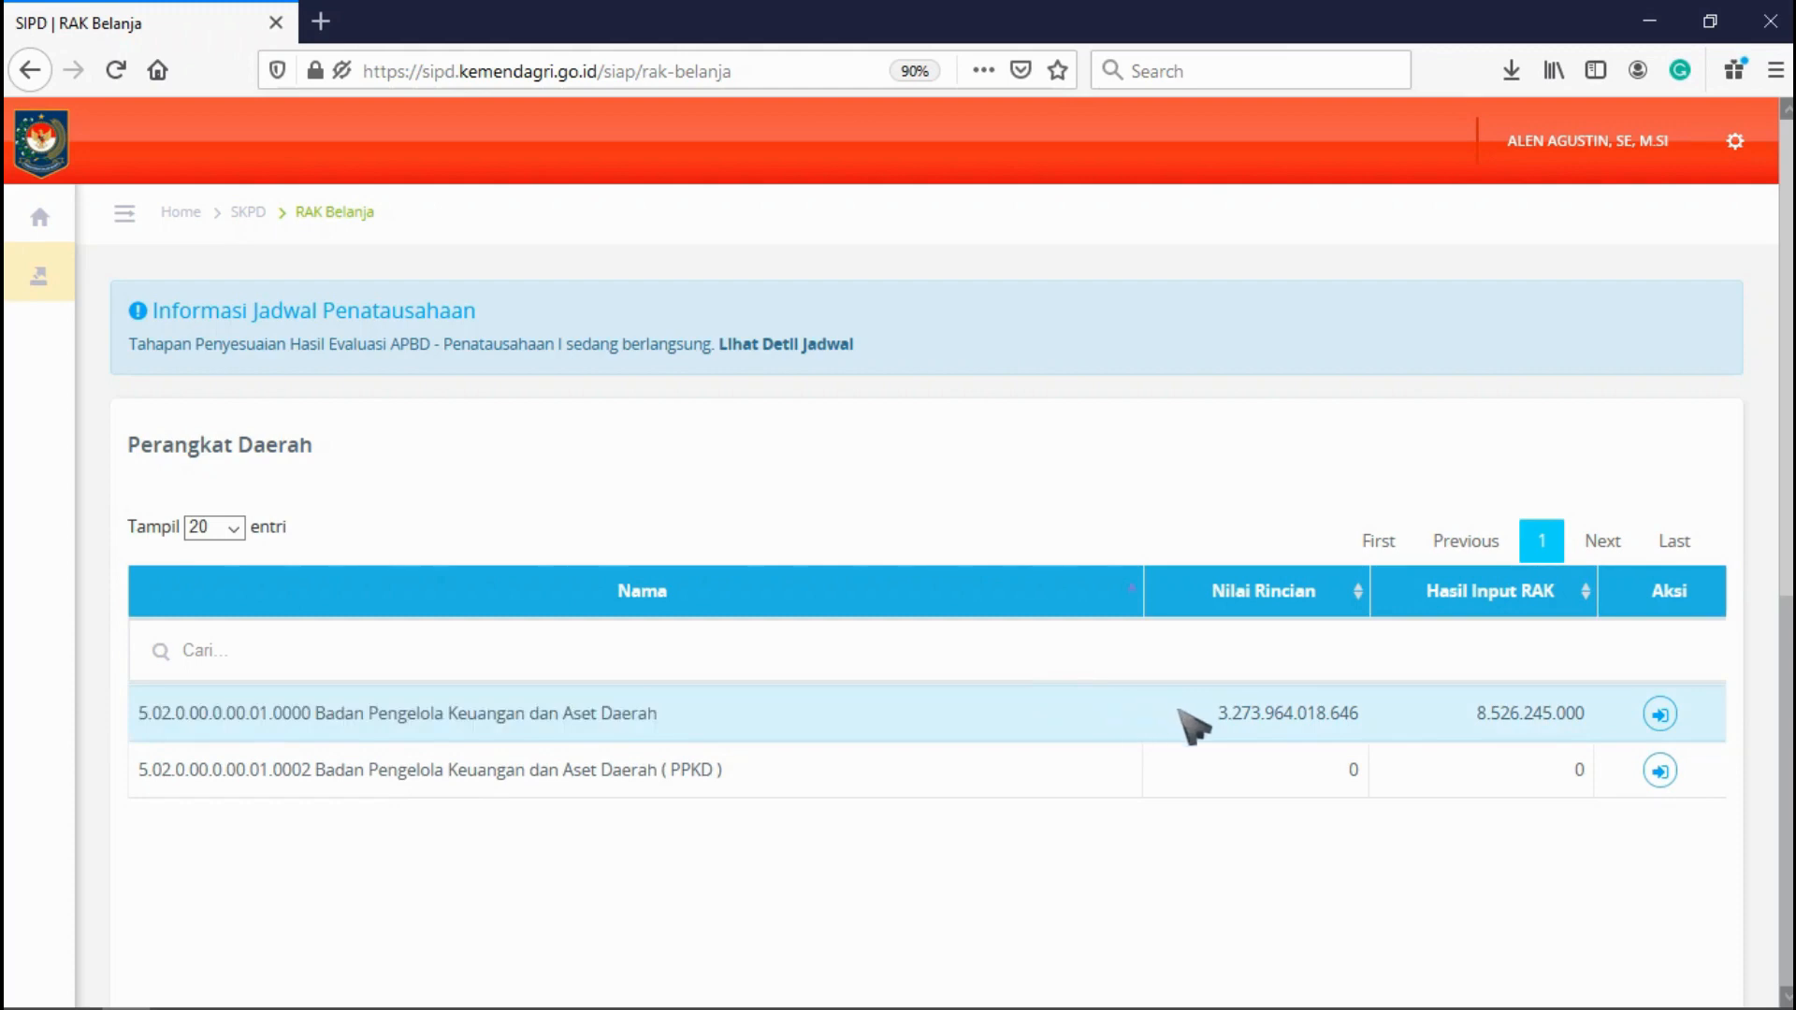
left_click_drag(1182, 711, 1373, 708)
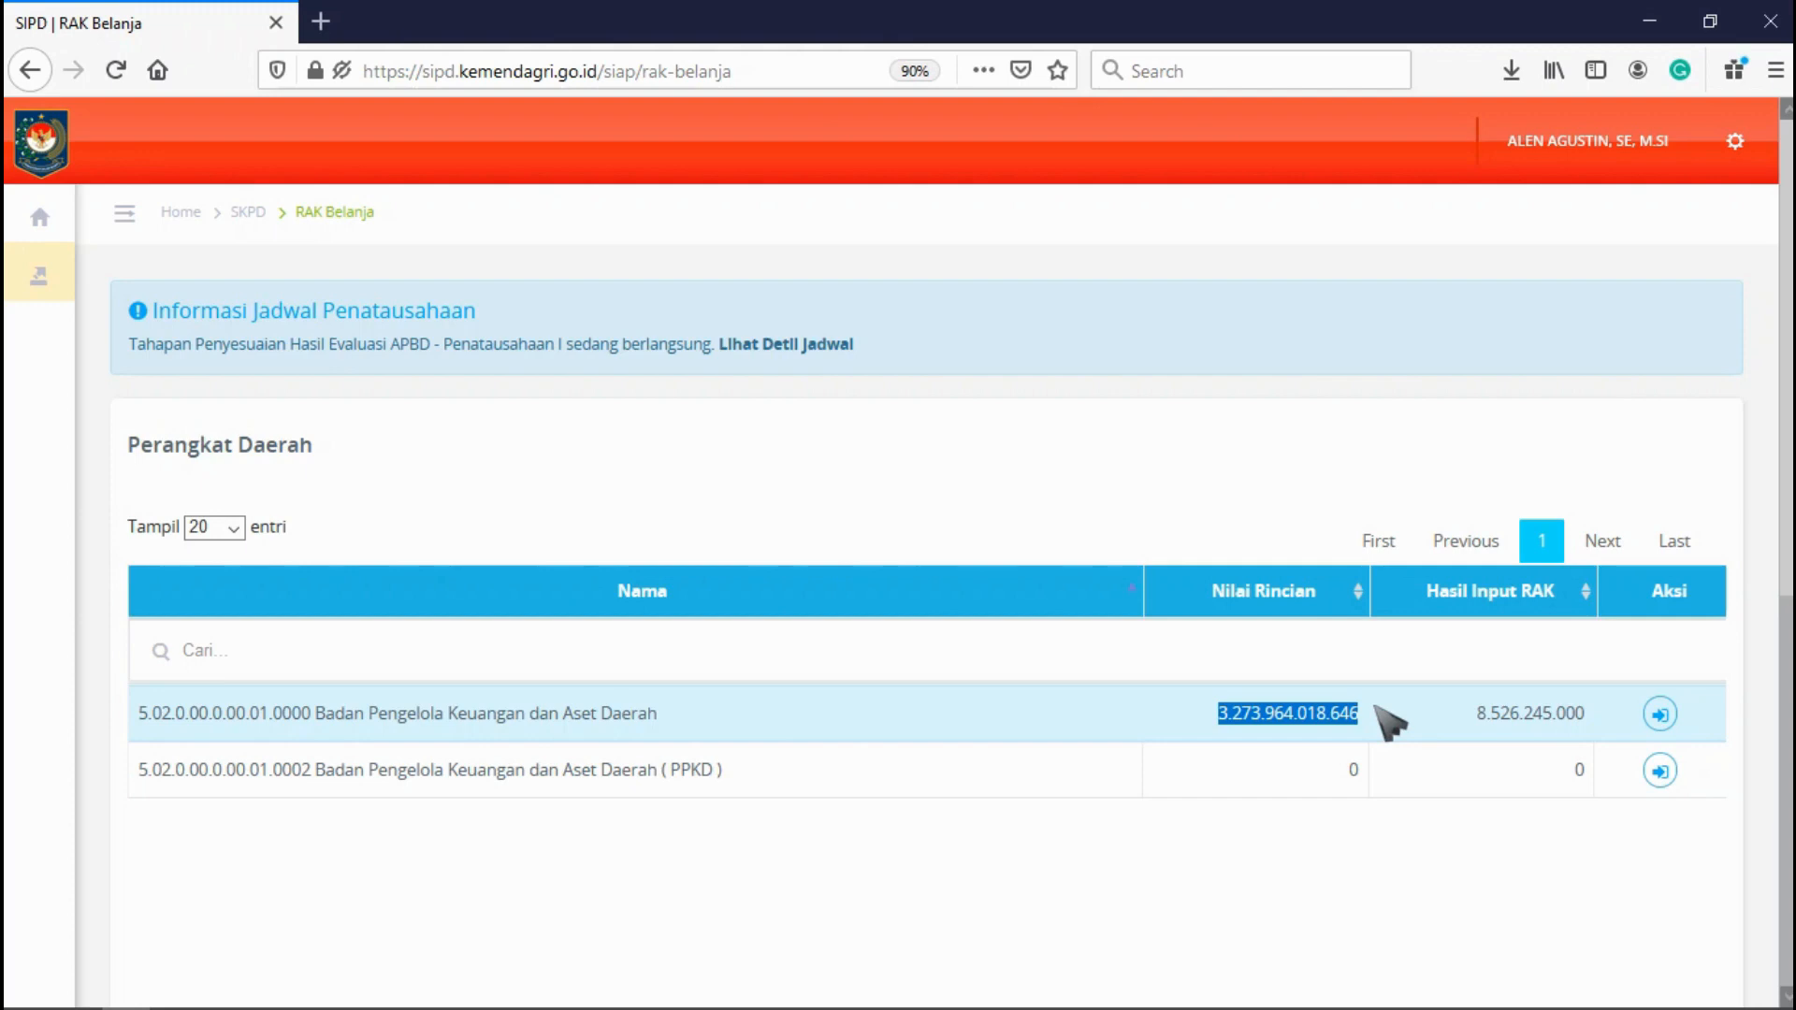
left_click_drag(1445, 716, 1608, 716)
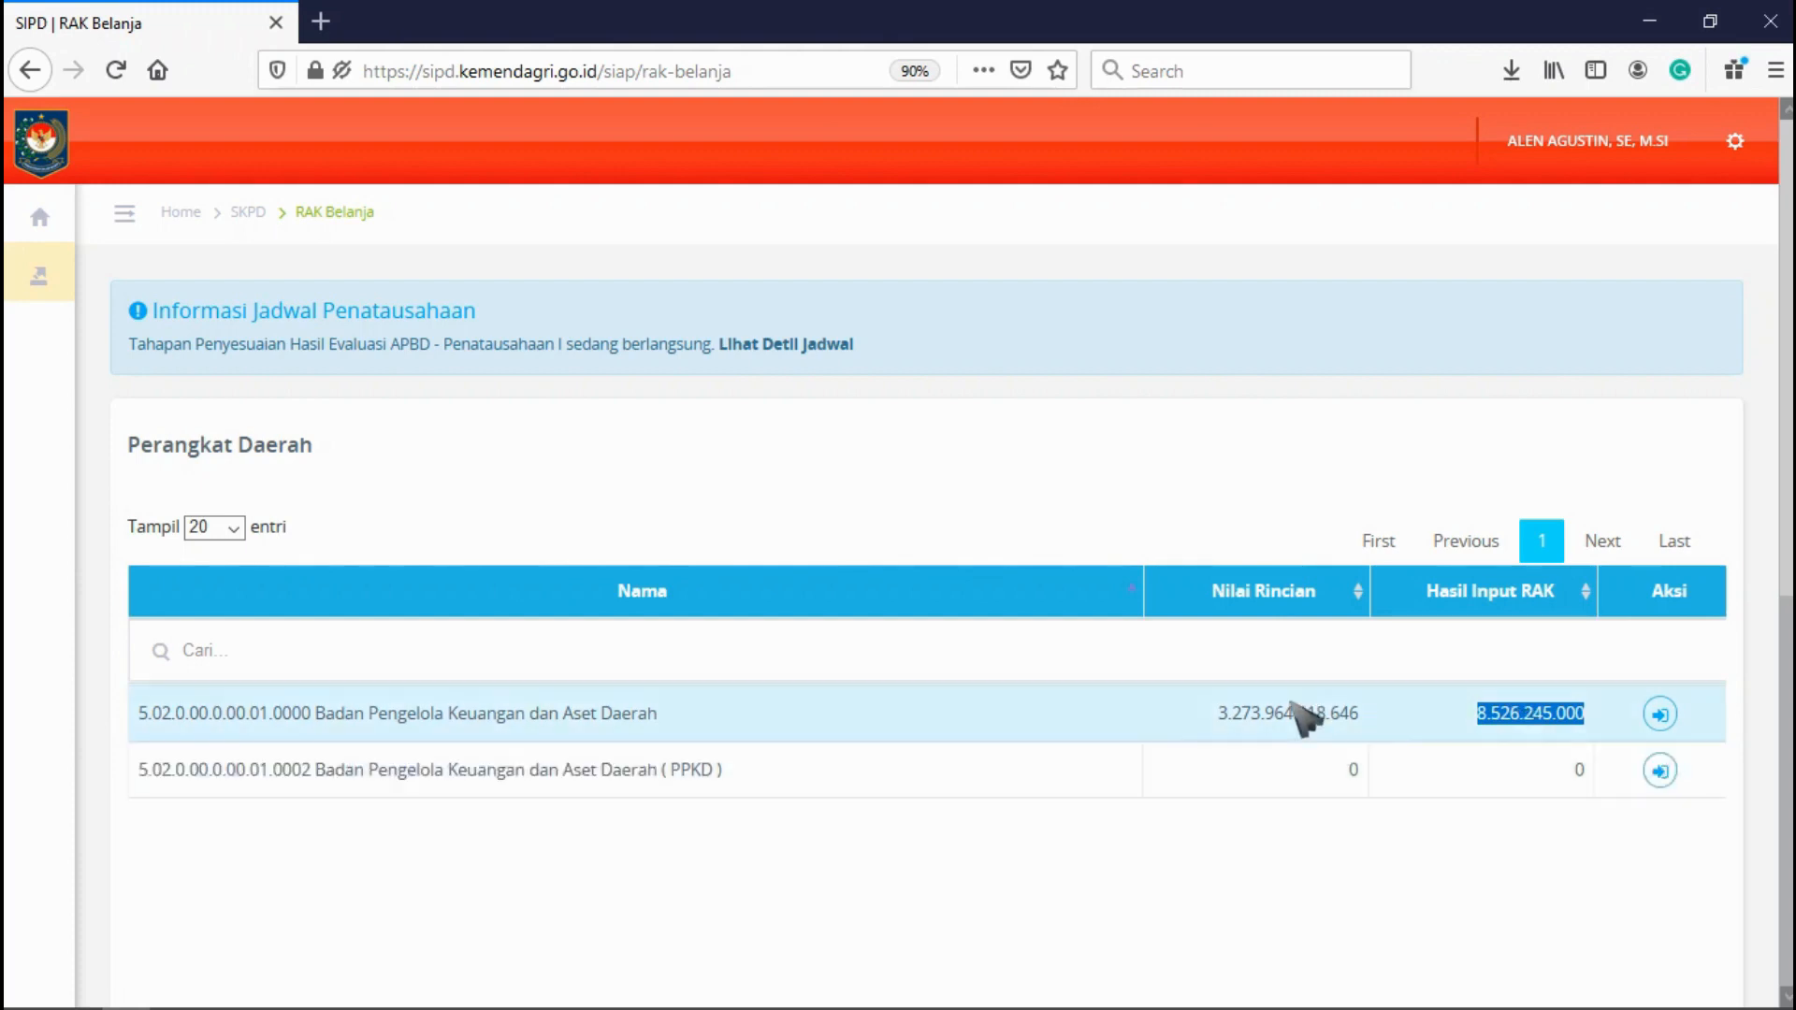
left_click(1446, 699)
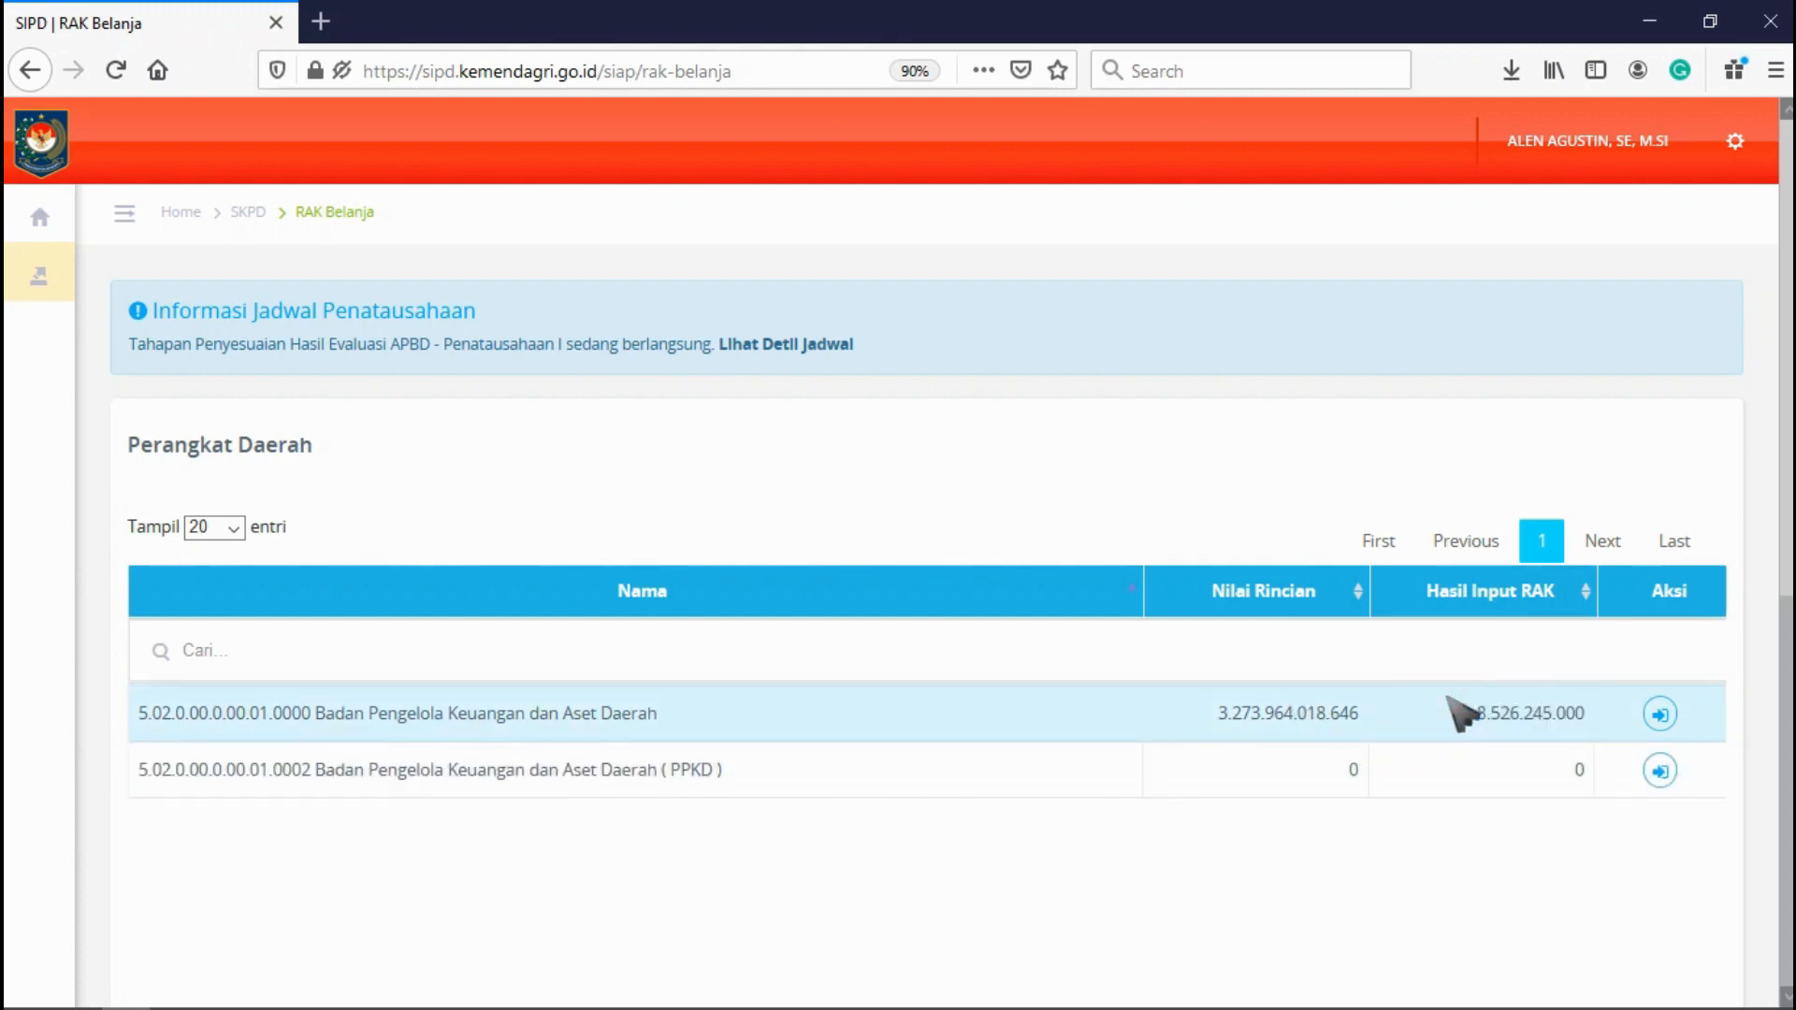
left_click(1661, 715)
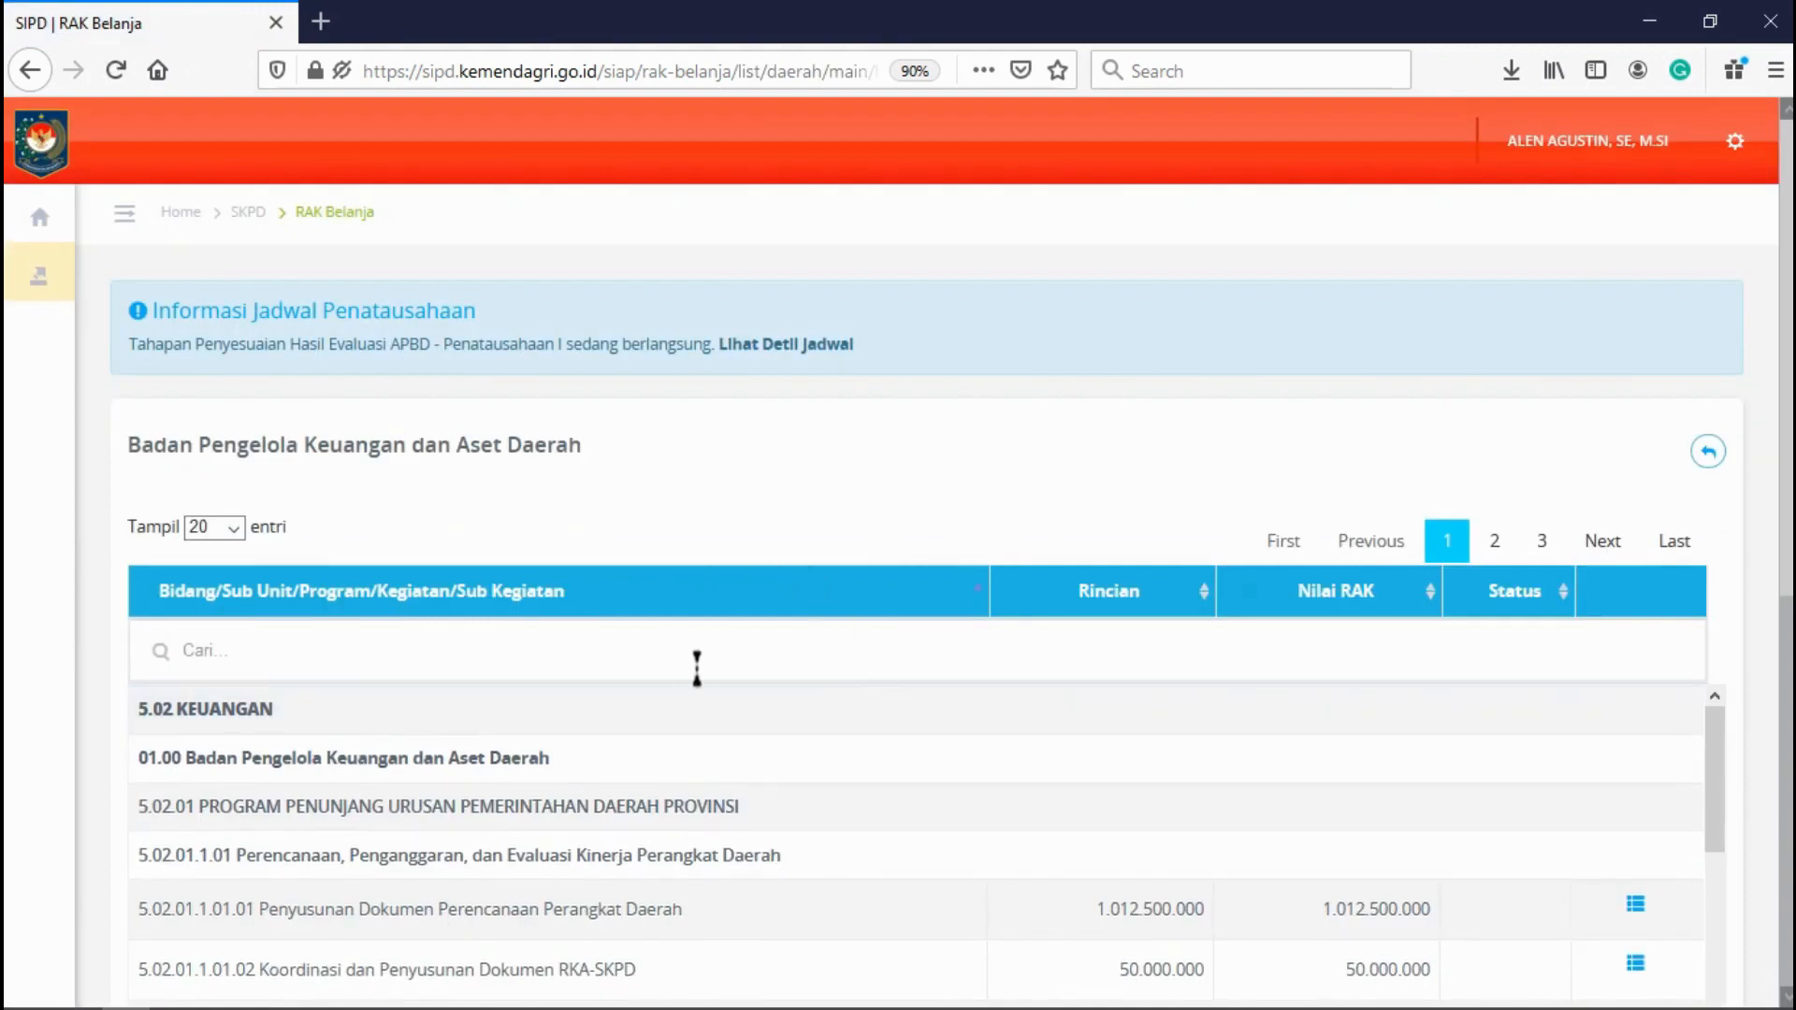
Examine how the list is organised, from 5.02 KEUANGAN through sub-unit, program and kegiatan to the sub kegiatan with their Rincian and Nilai RAK
left_click(707, 641)
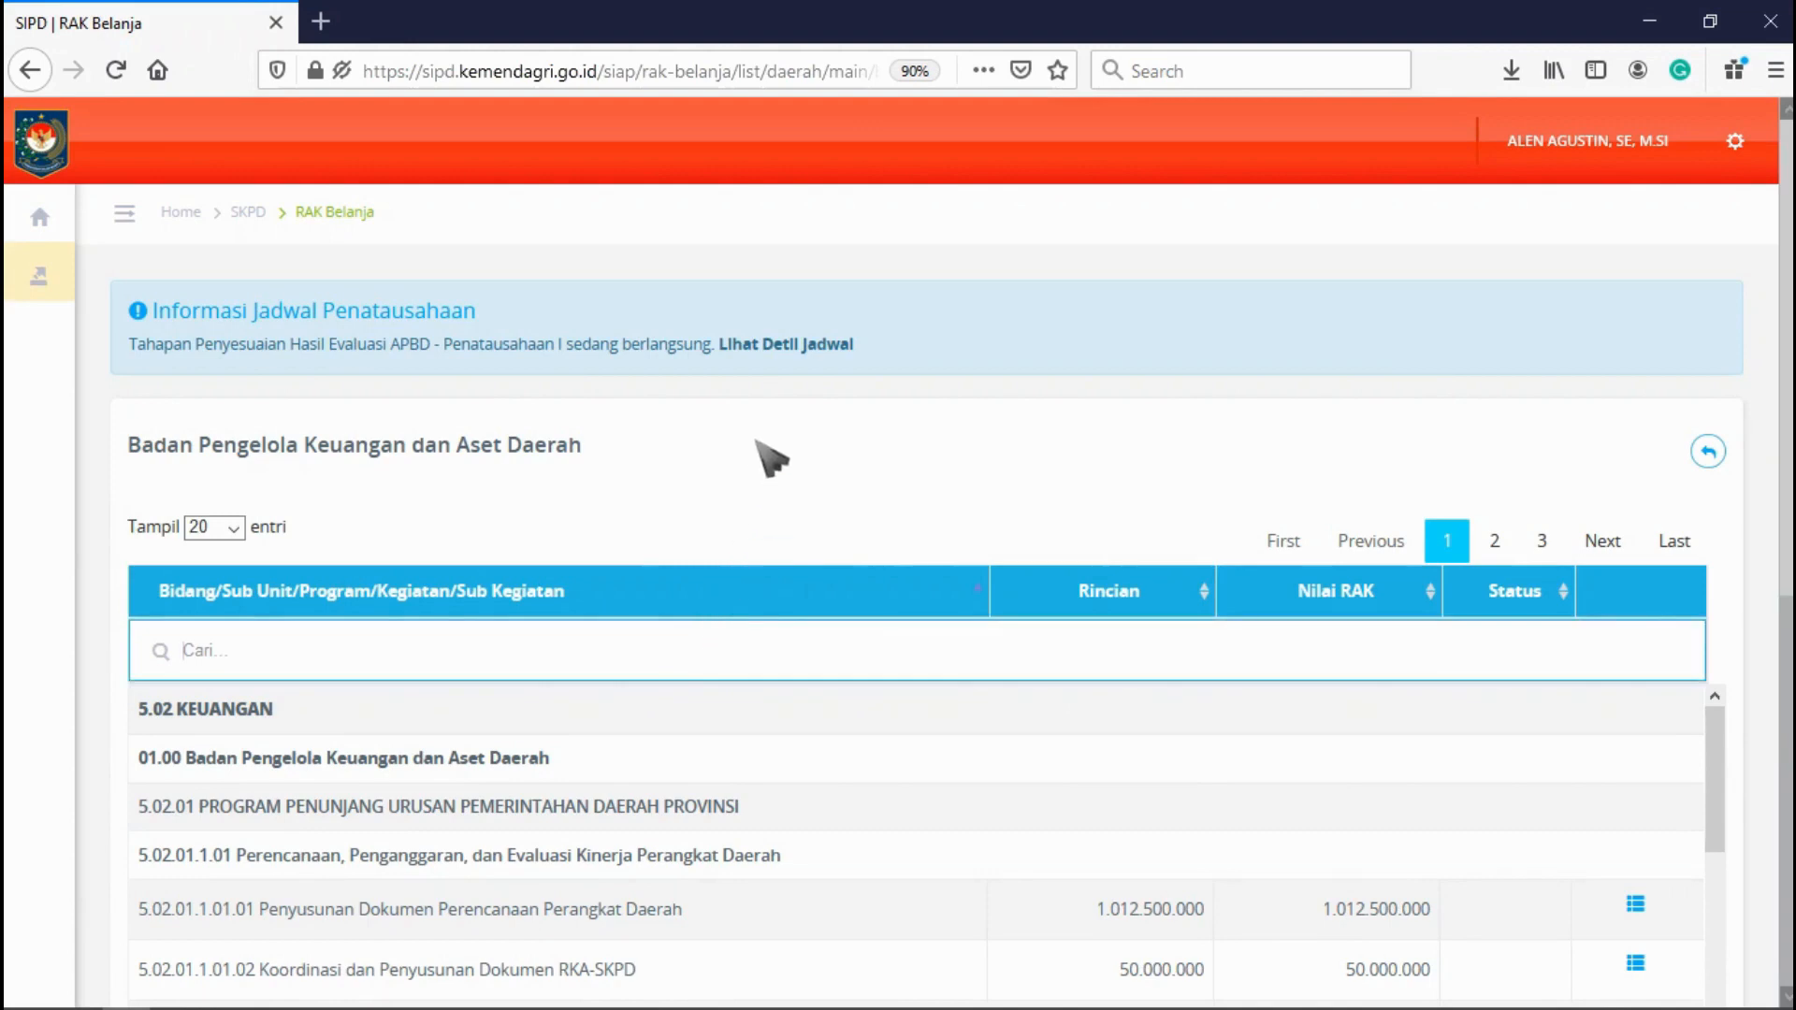
scroll(768, 481, "down", 3)
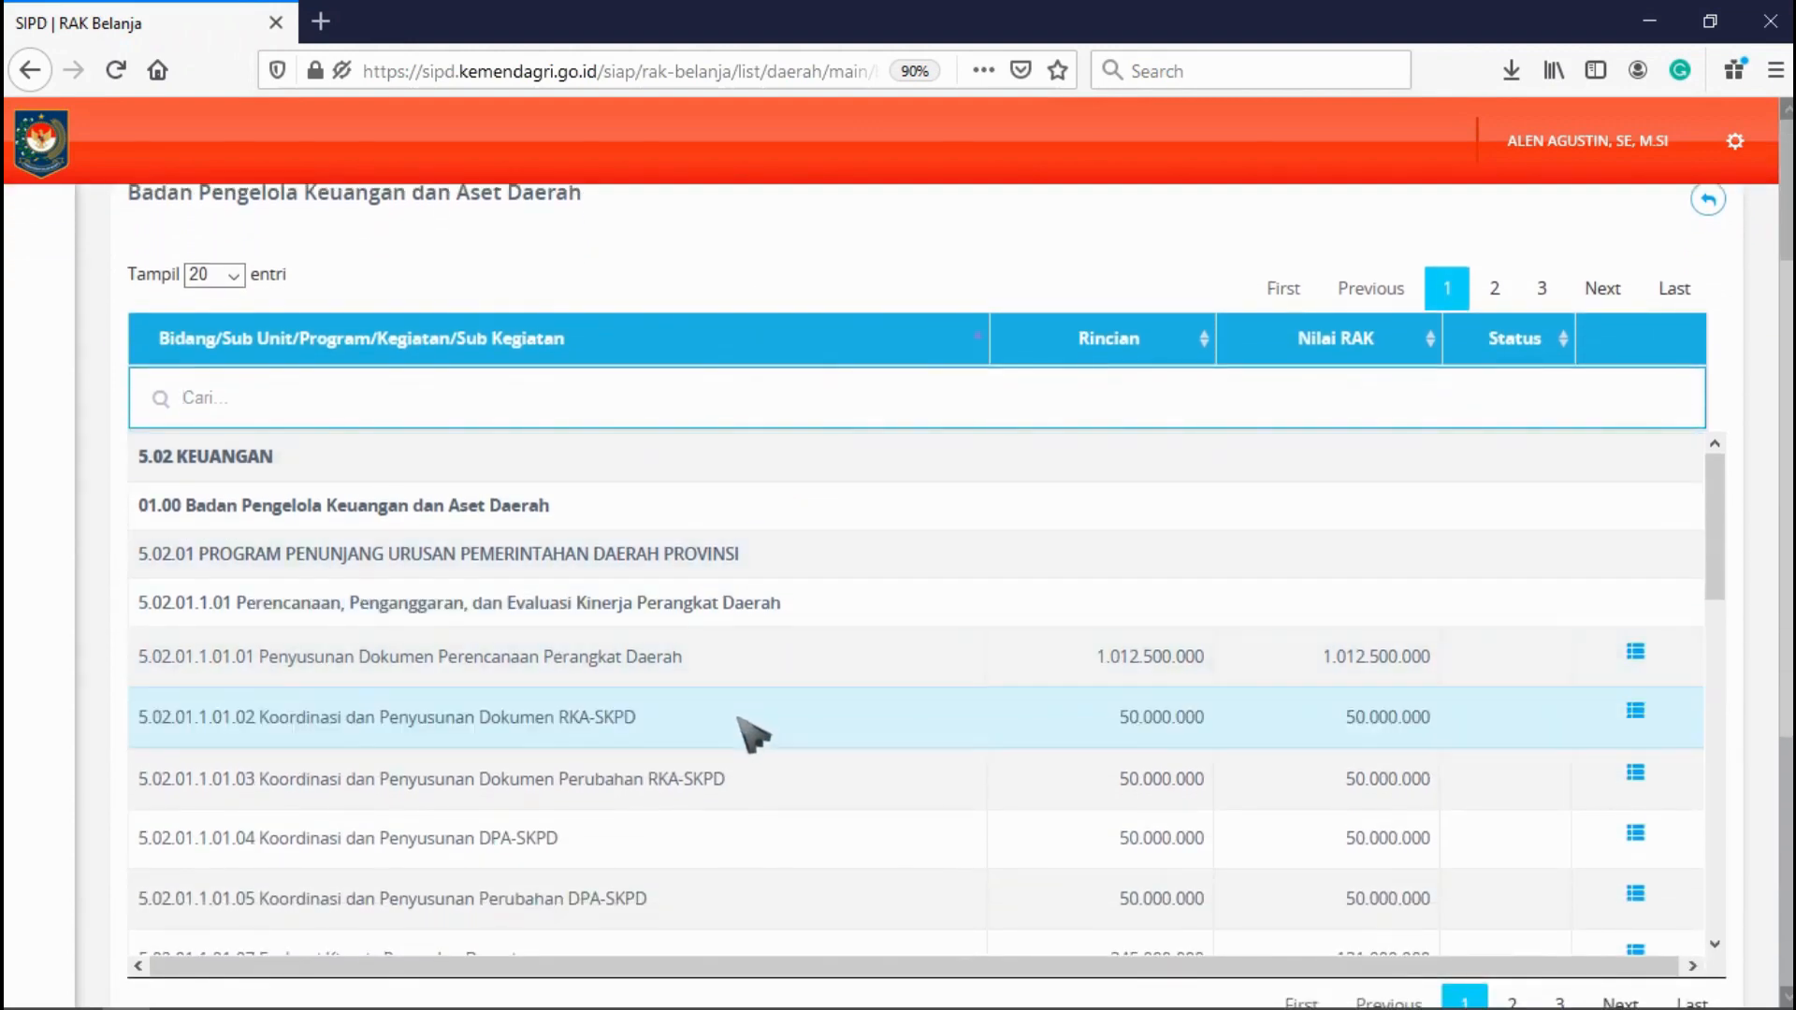
left_click(335, 454)
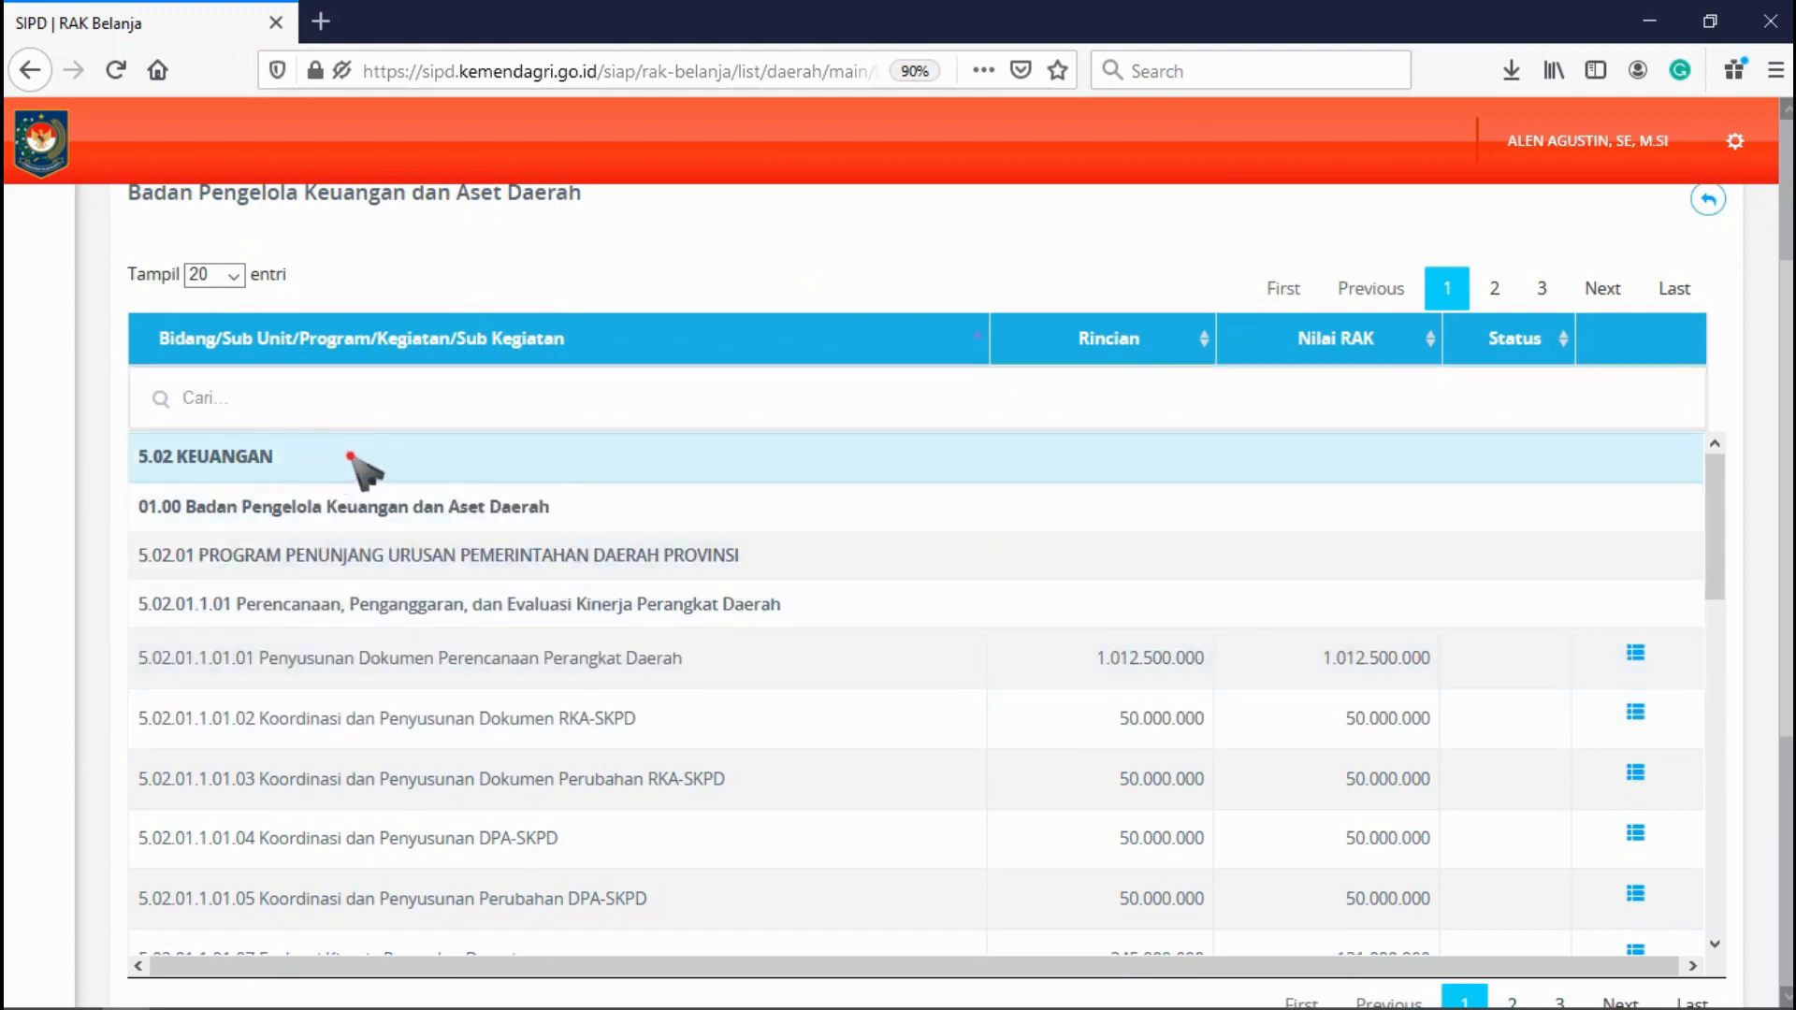
left_click_drag(350, 454, 136, 460)
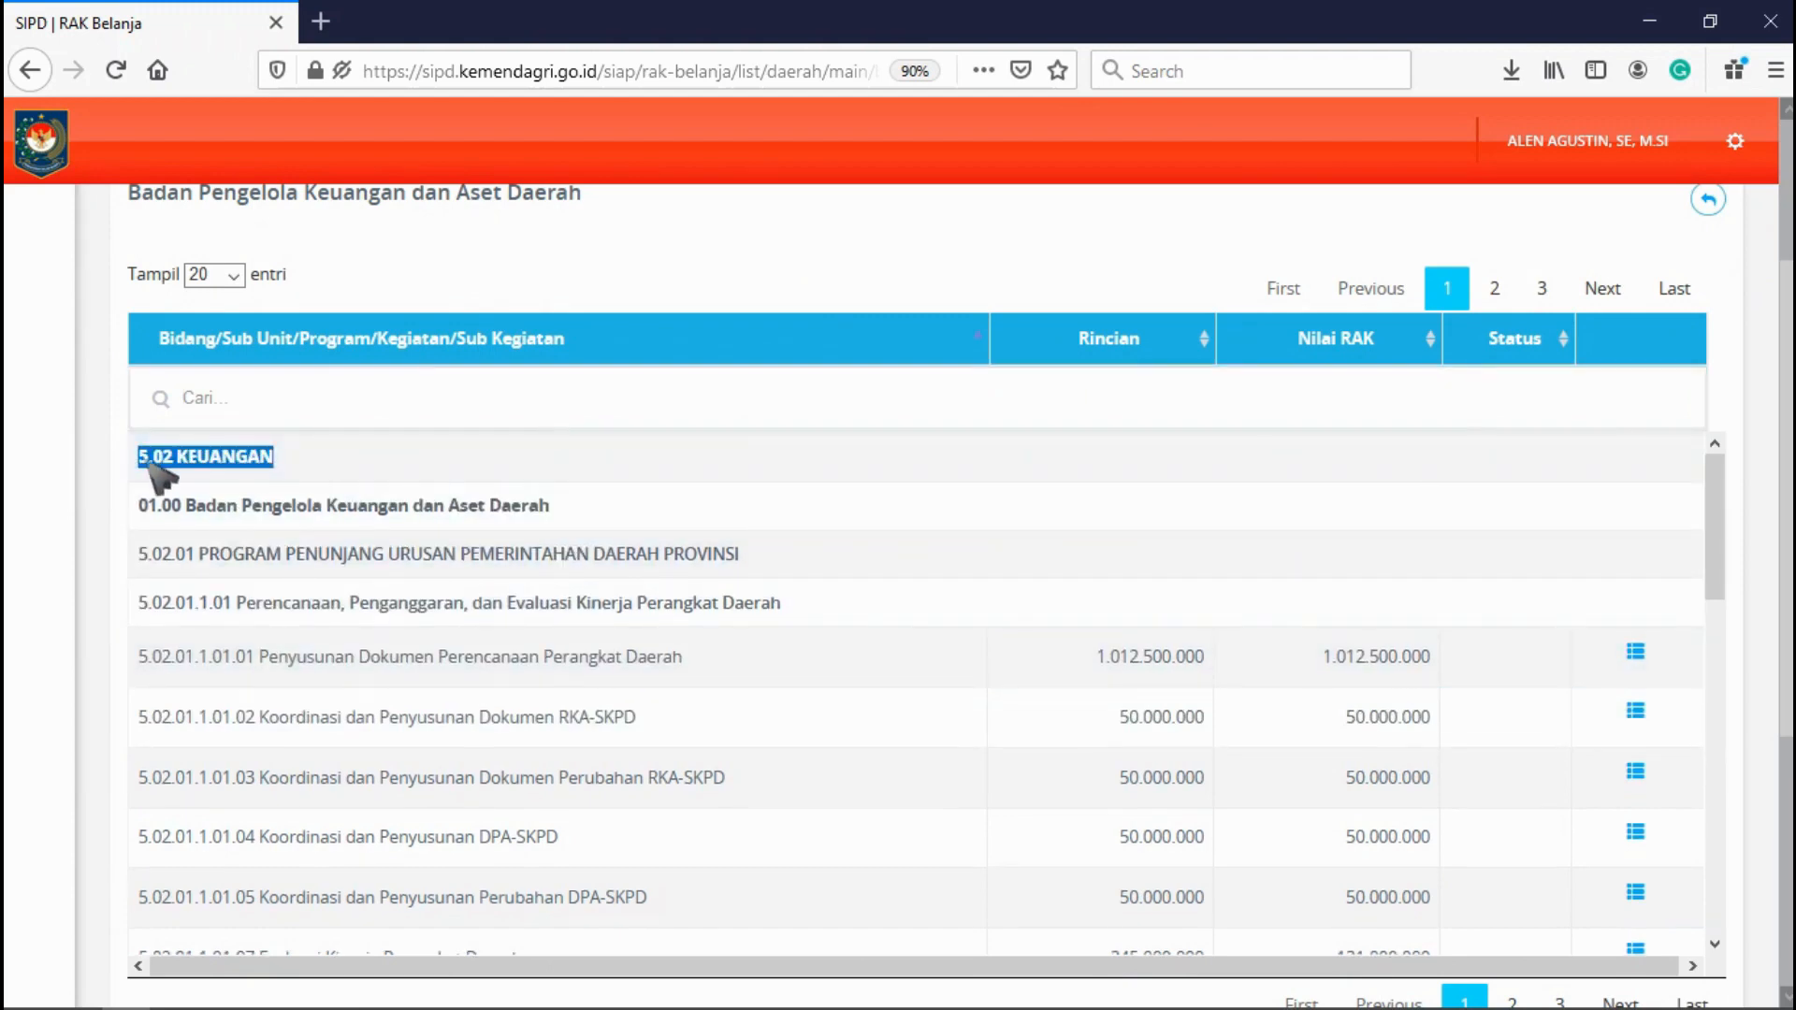
left_click_drag(585, 511, 140, 524)
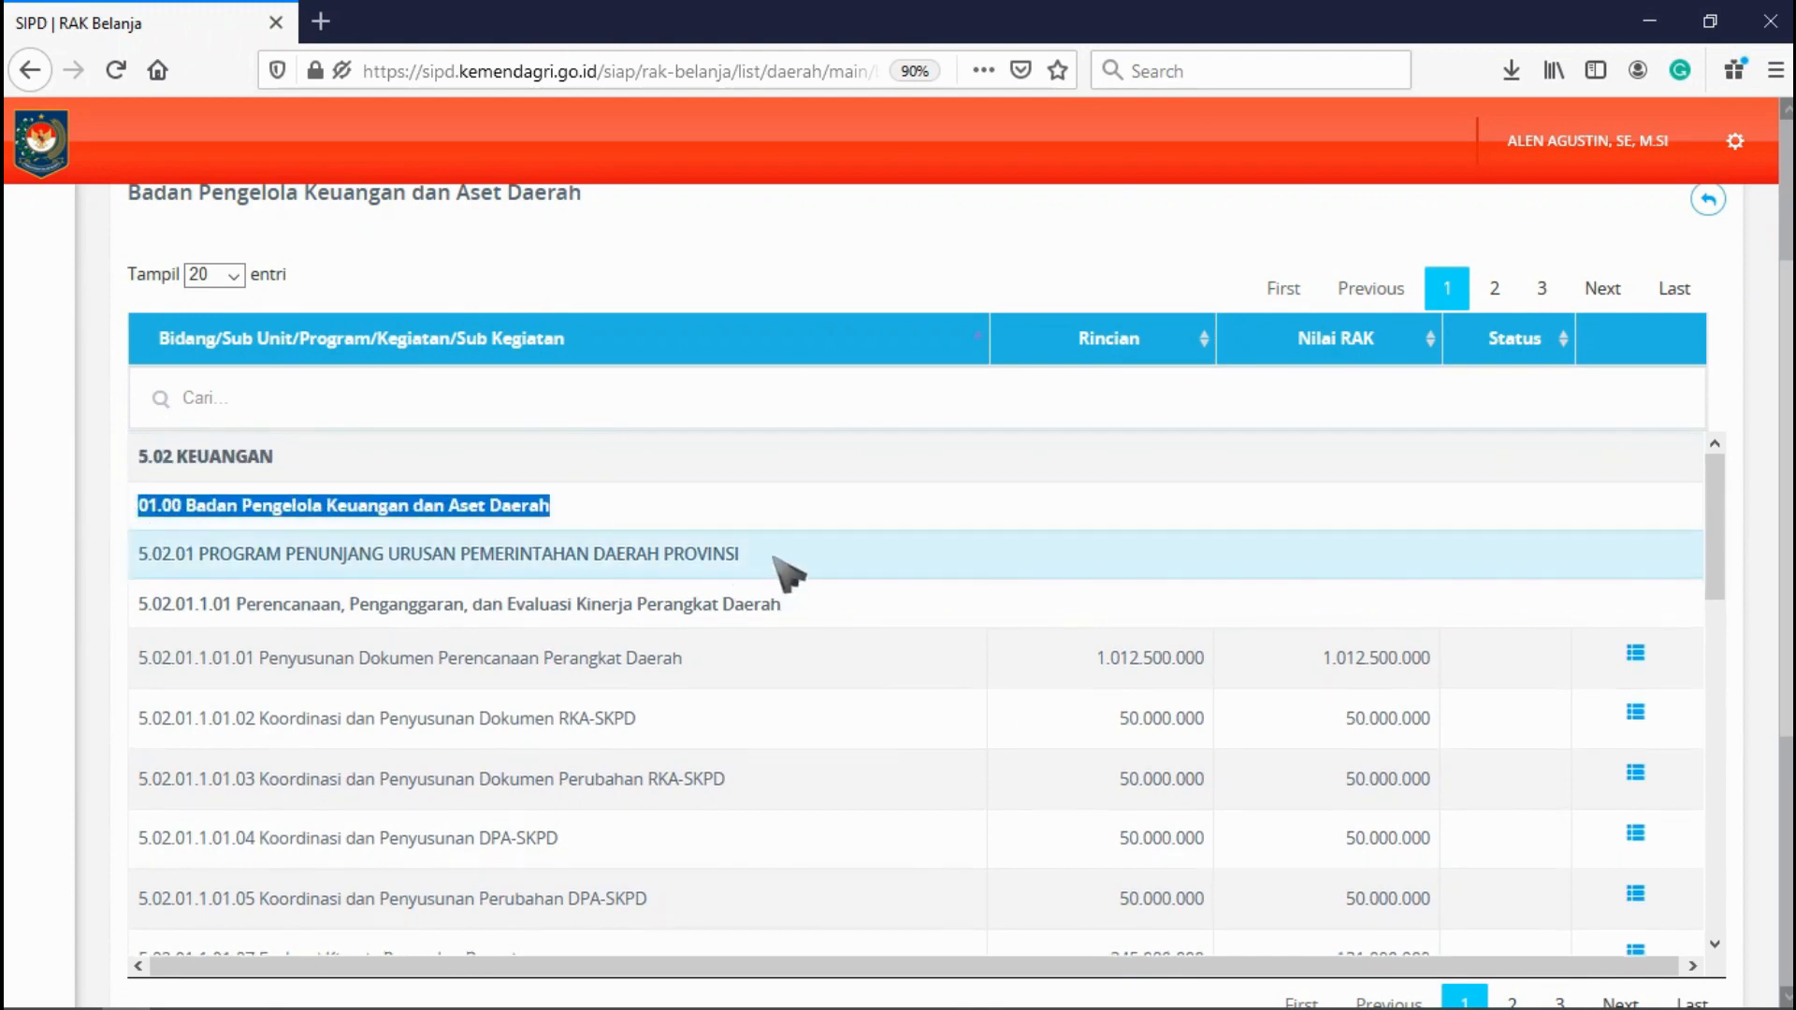
left_click_drag(781, 559, 136, 562)
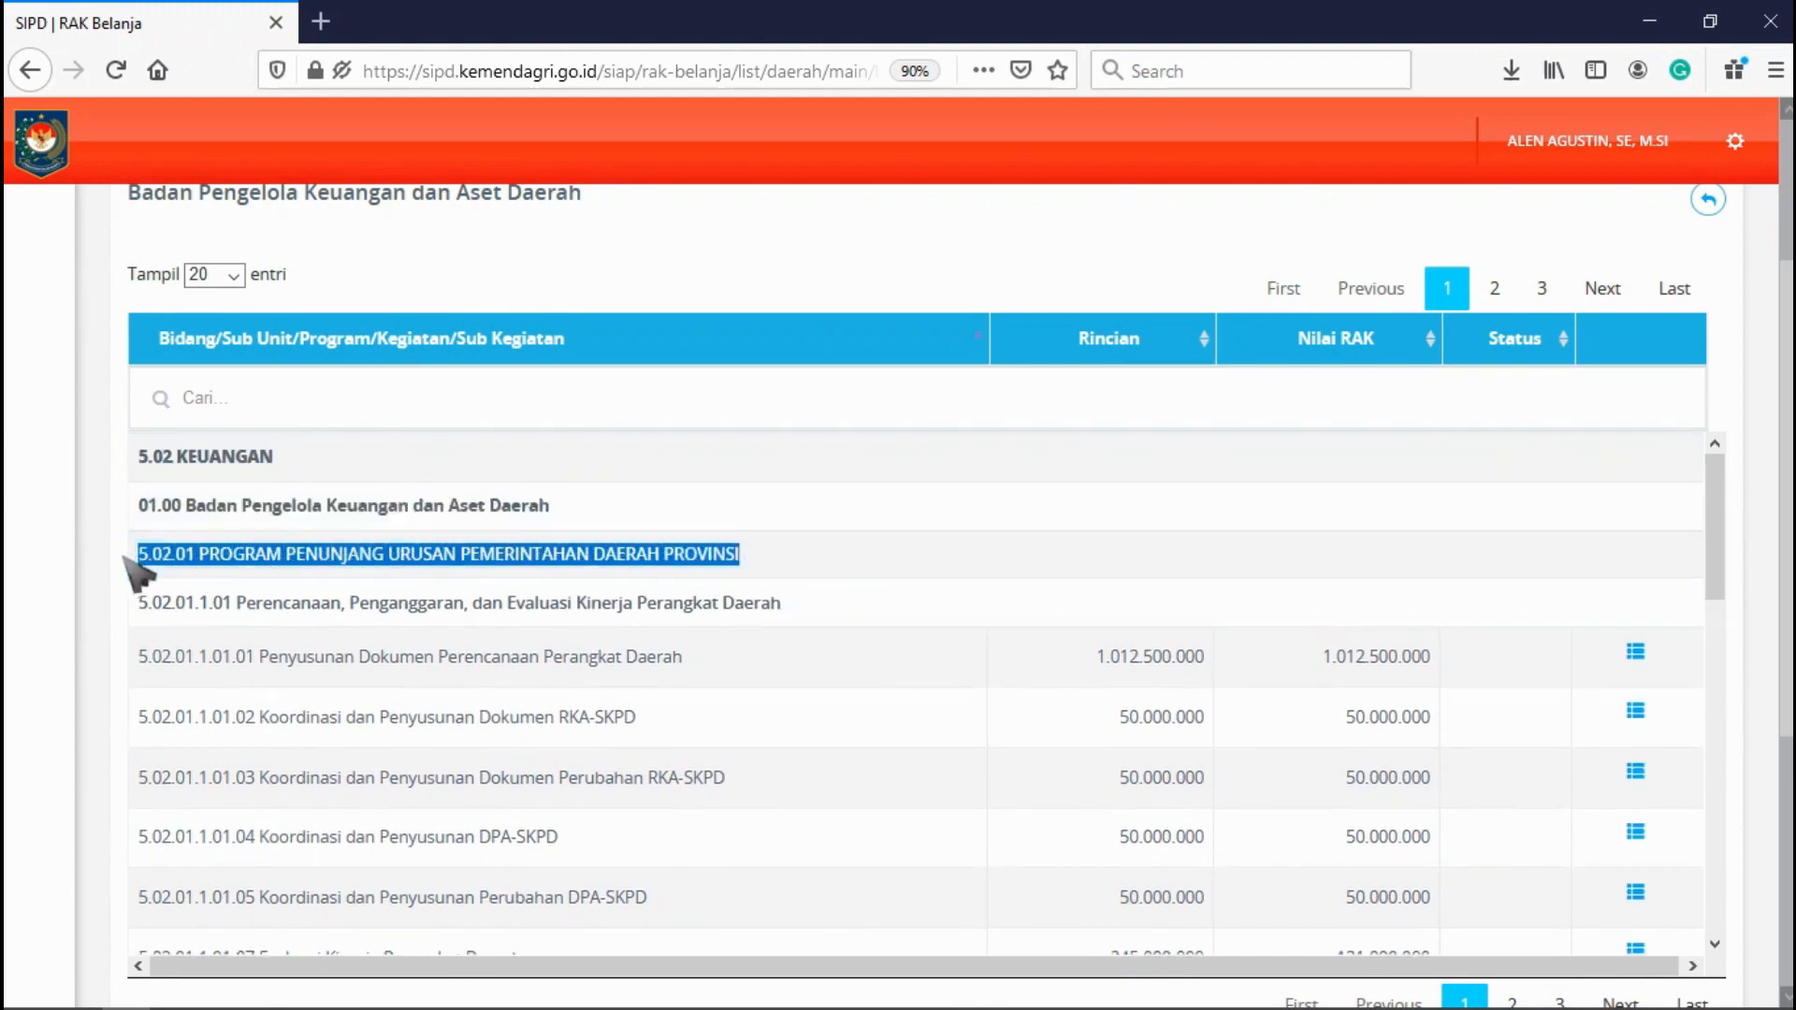
left_click_drag(790, 604, 1441, 898)
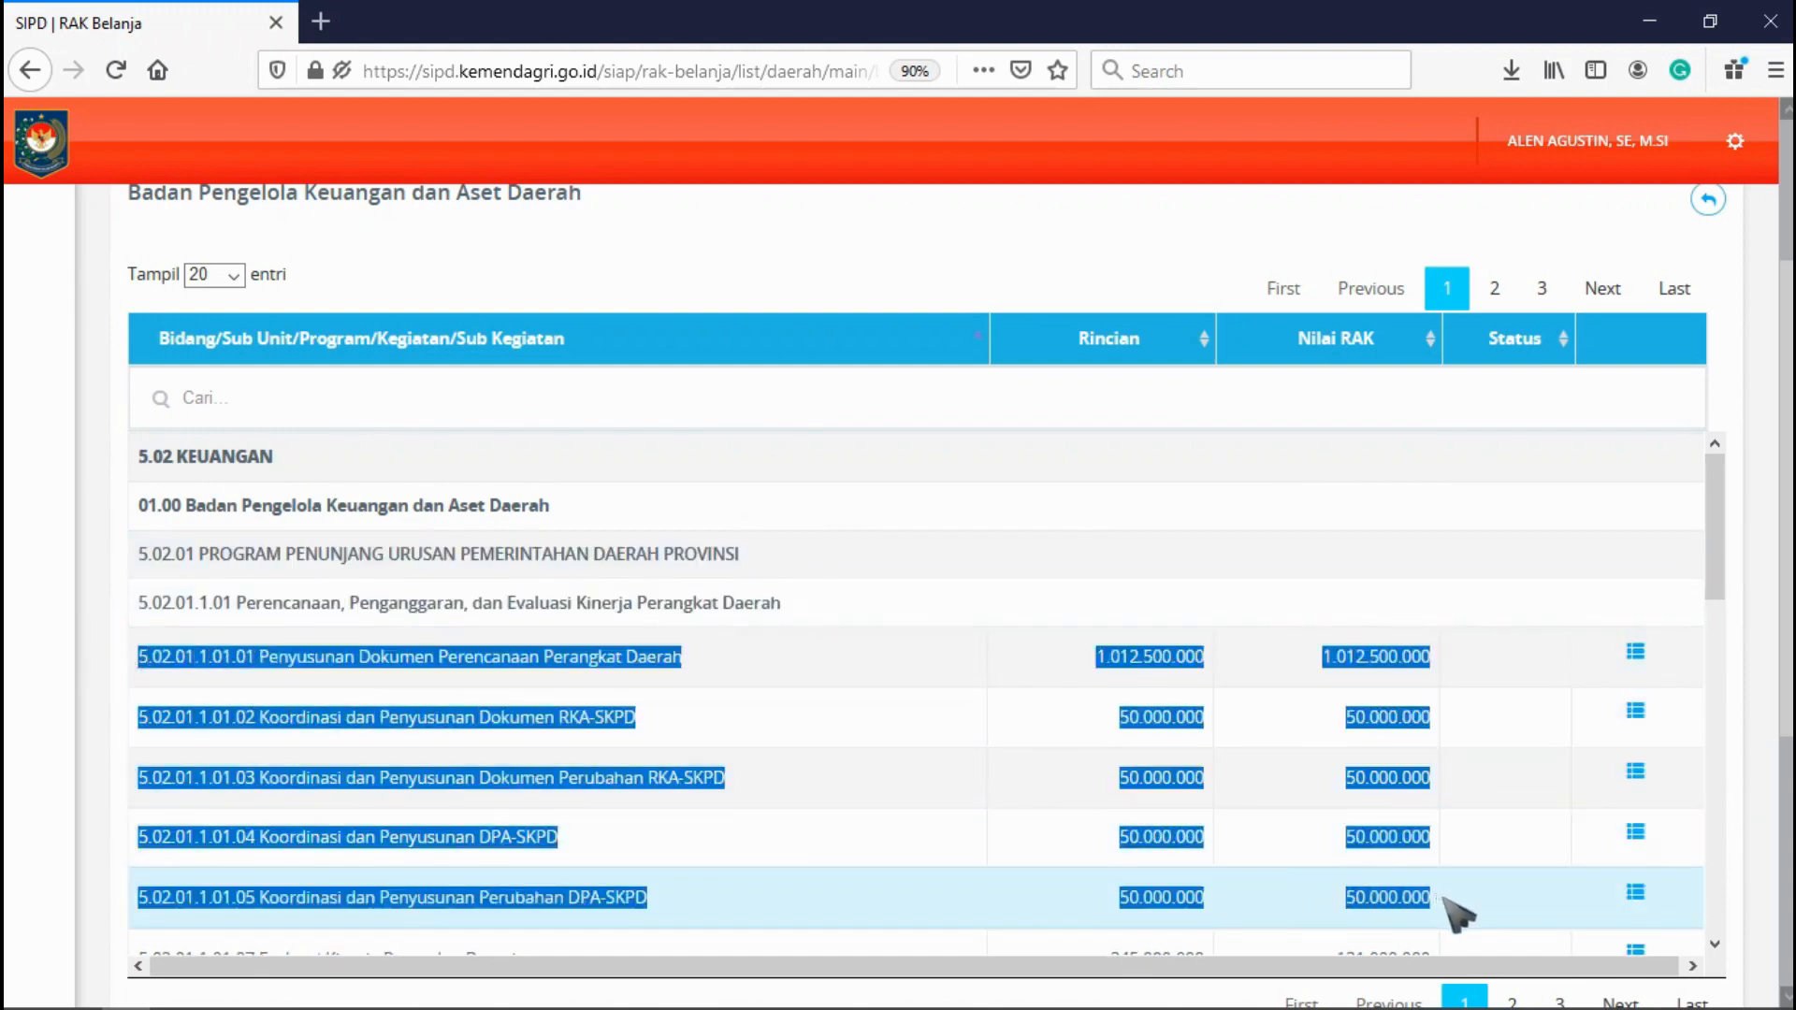
left_click(984, 717)
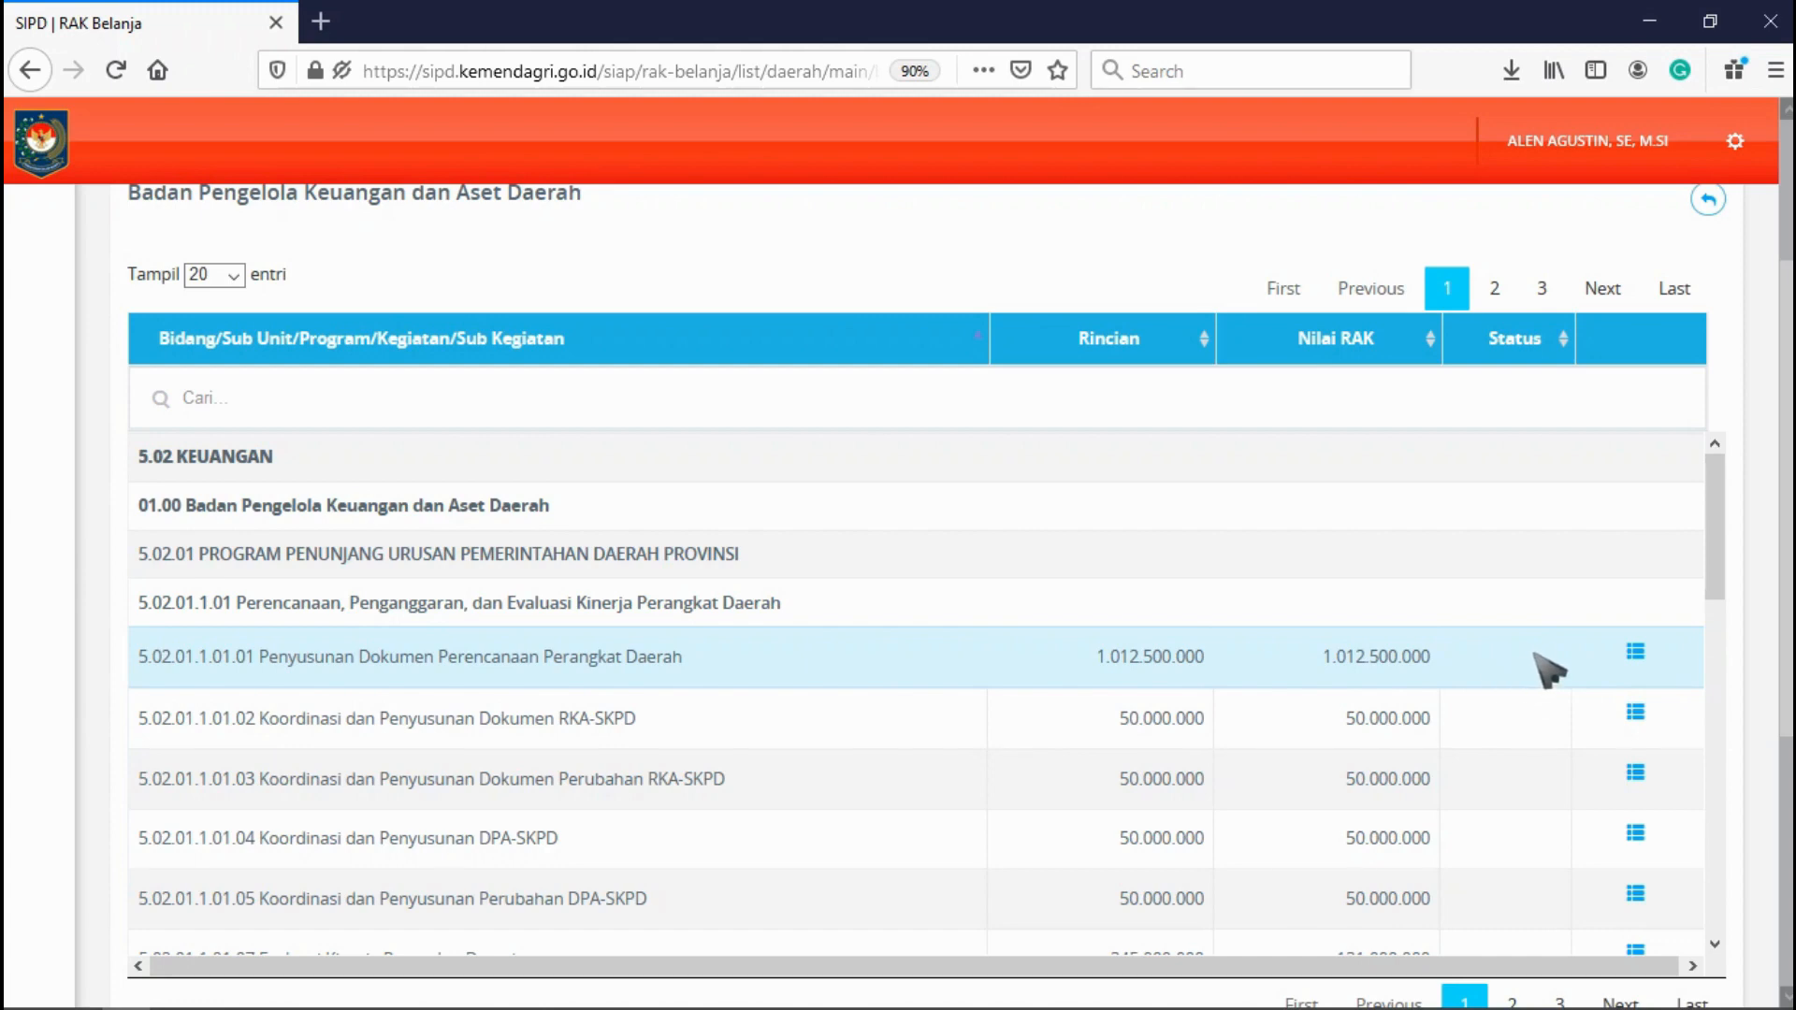
Look through the list for sub kegiatan without RAK input, checking 5.02.01.1.03.04 Pembinaan, Pengawasan, dan Pengendalian Barang Milik Daerah pada SKPD
scroll(1547, 670, "down", 2)
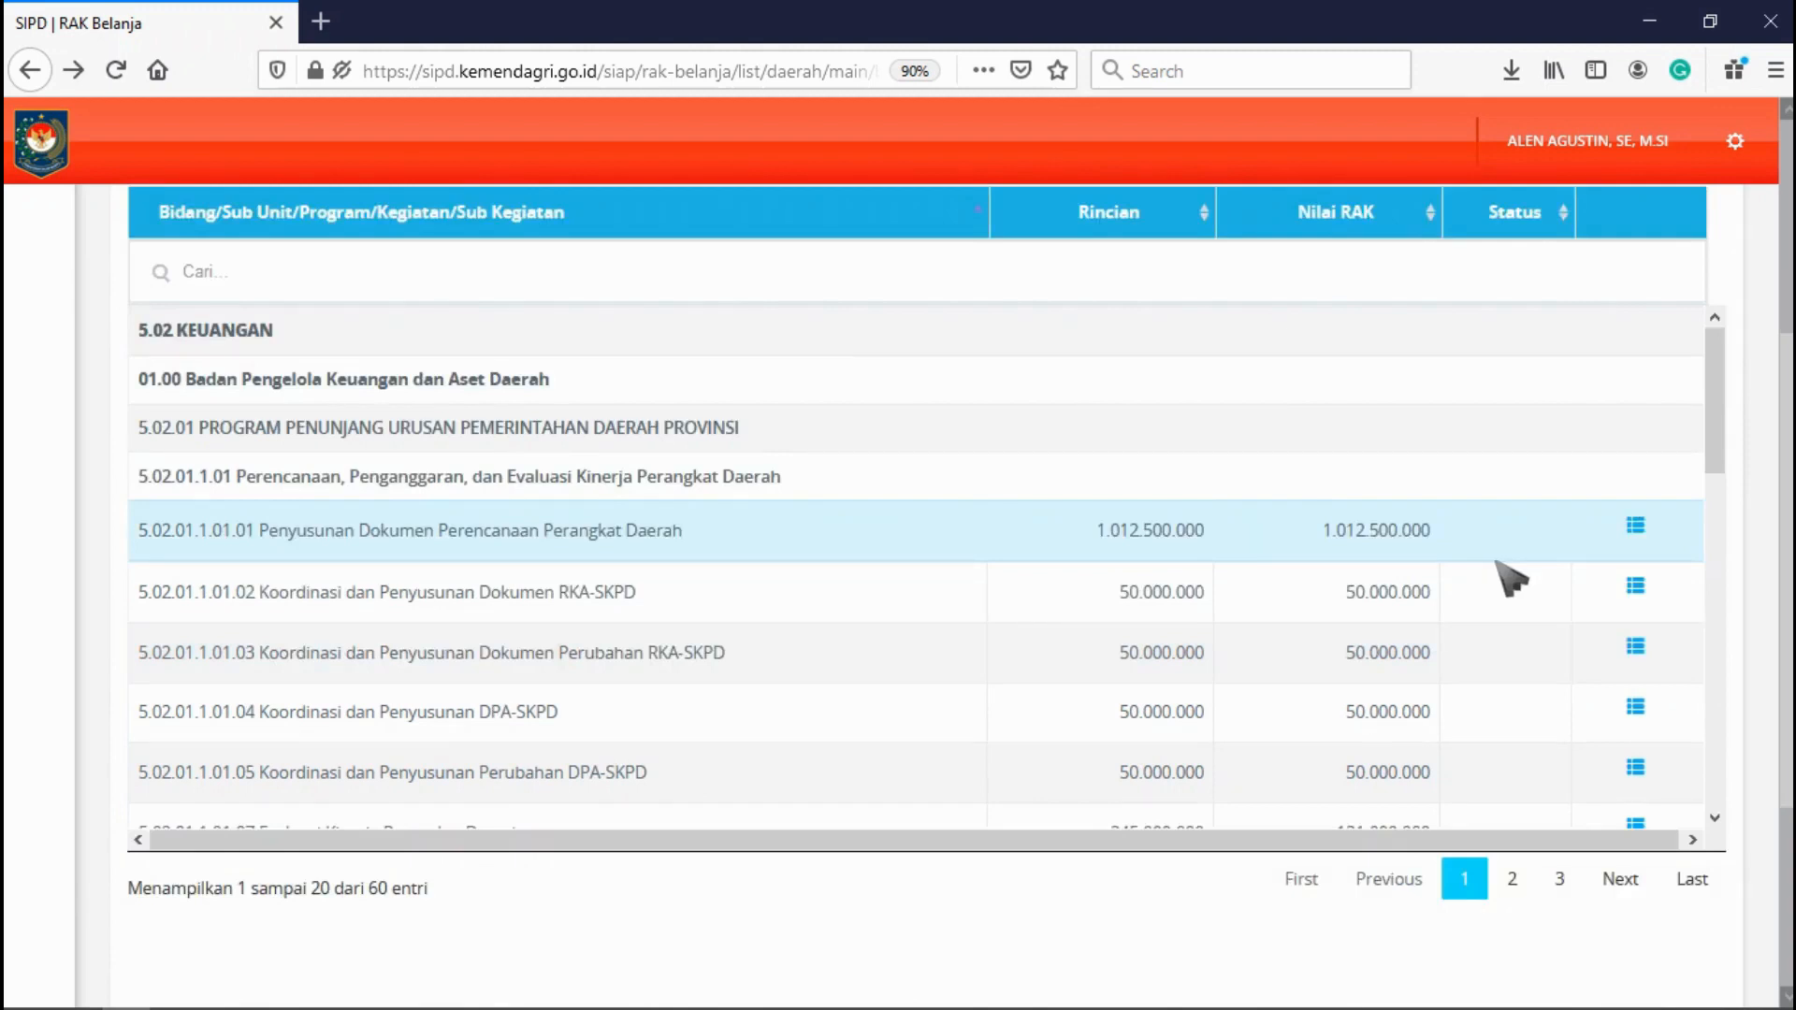
scroll(1508, 578, "down", 7)
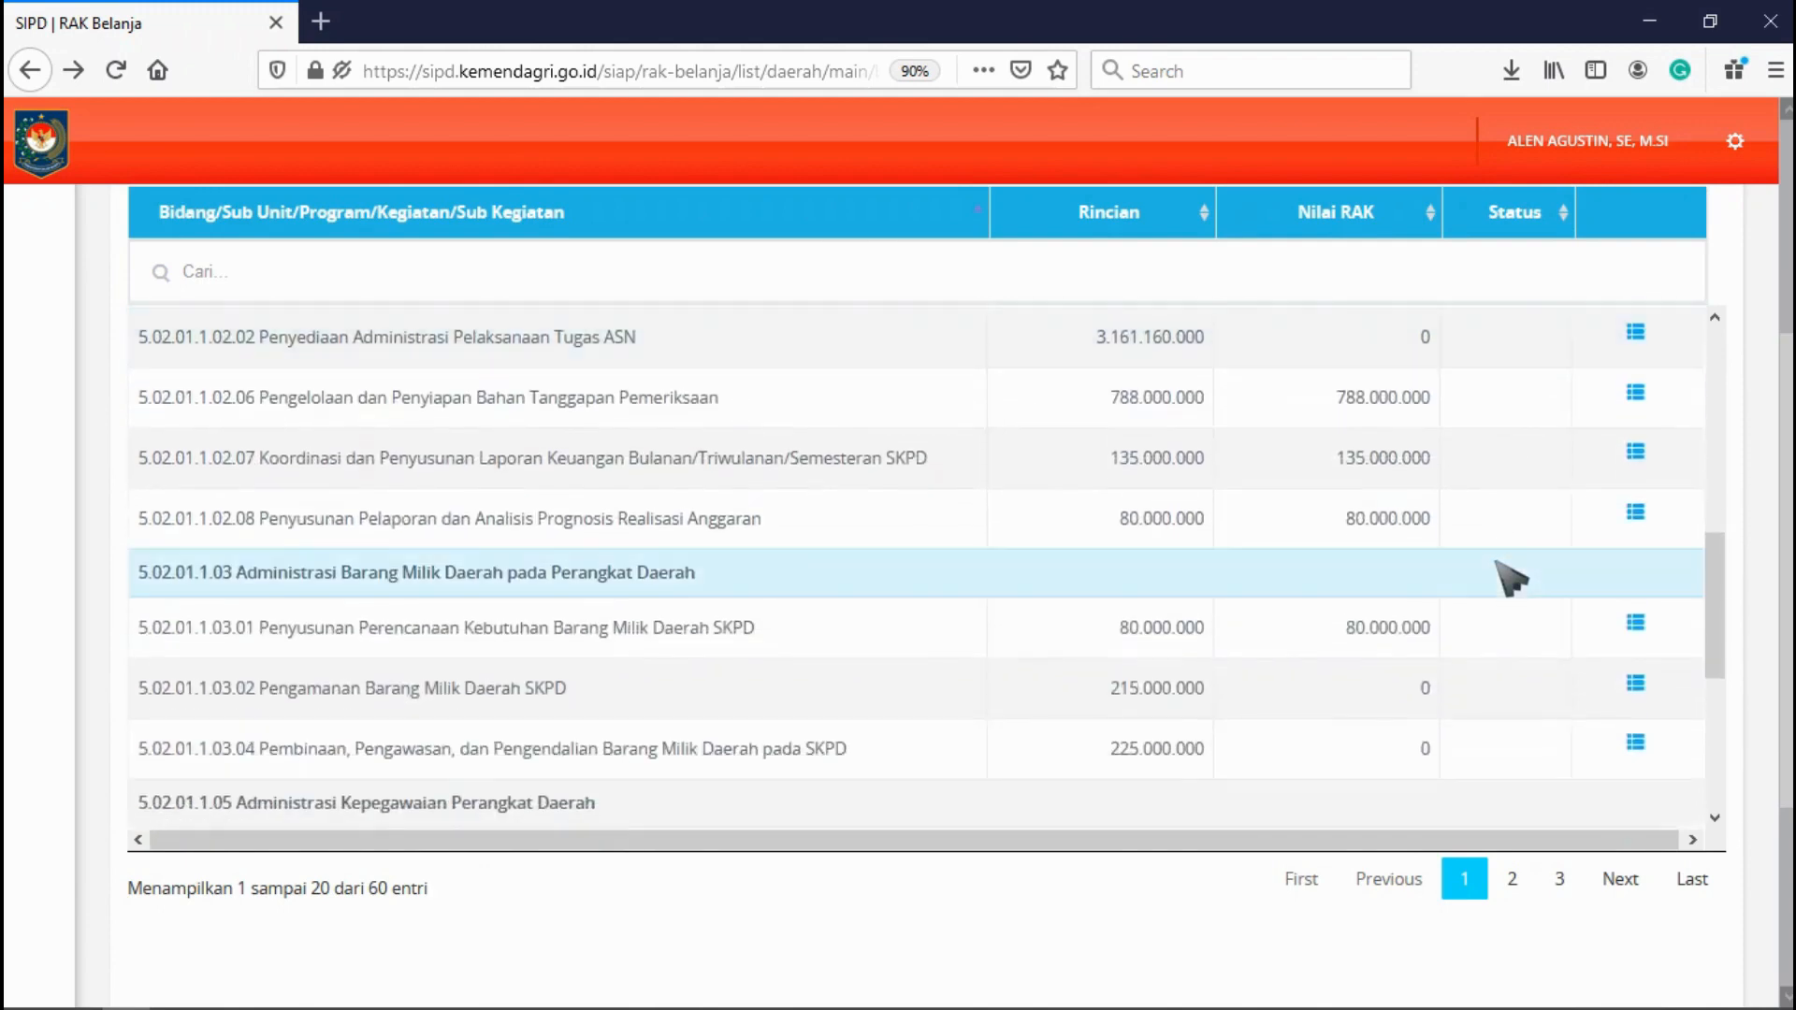
scroll(1508, 578, "down", 4)
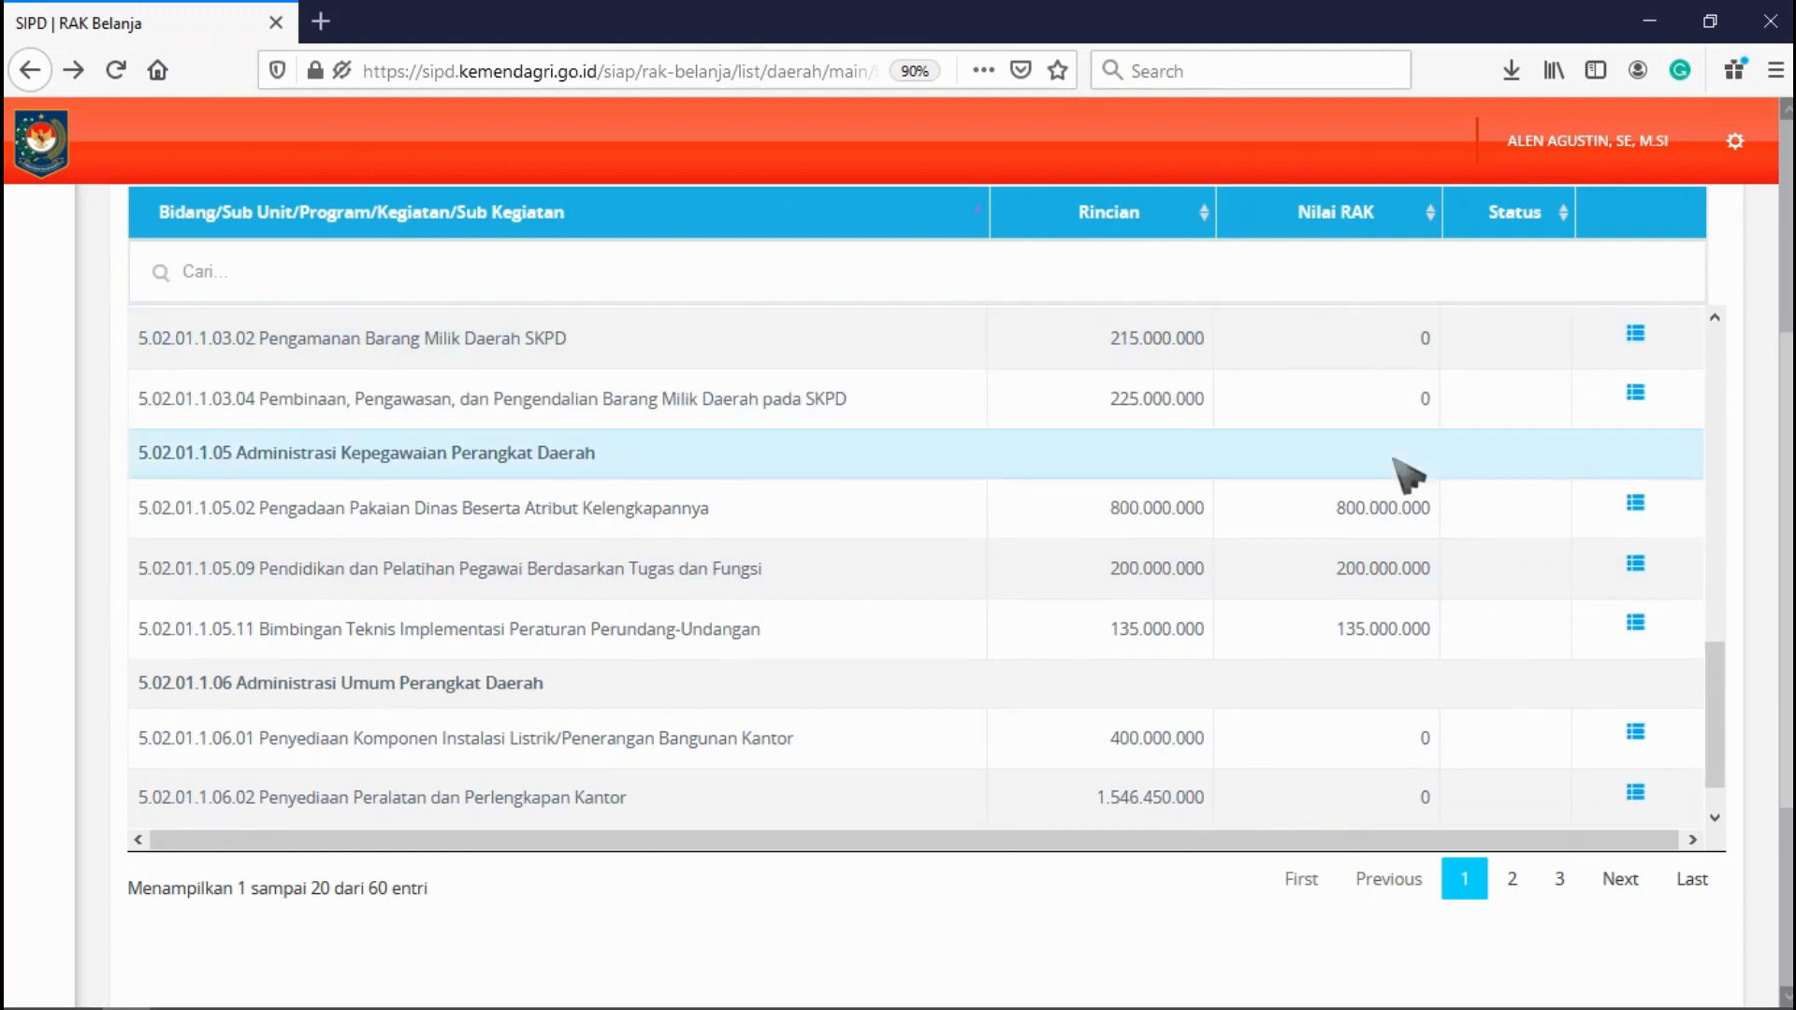
left_click_drag(1401, 399, 1434, 395)
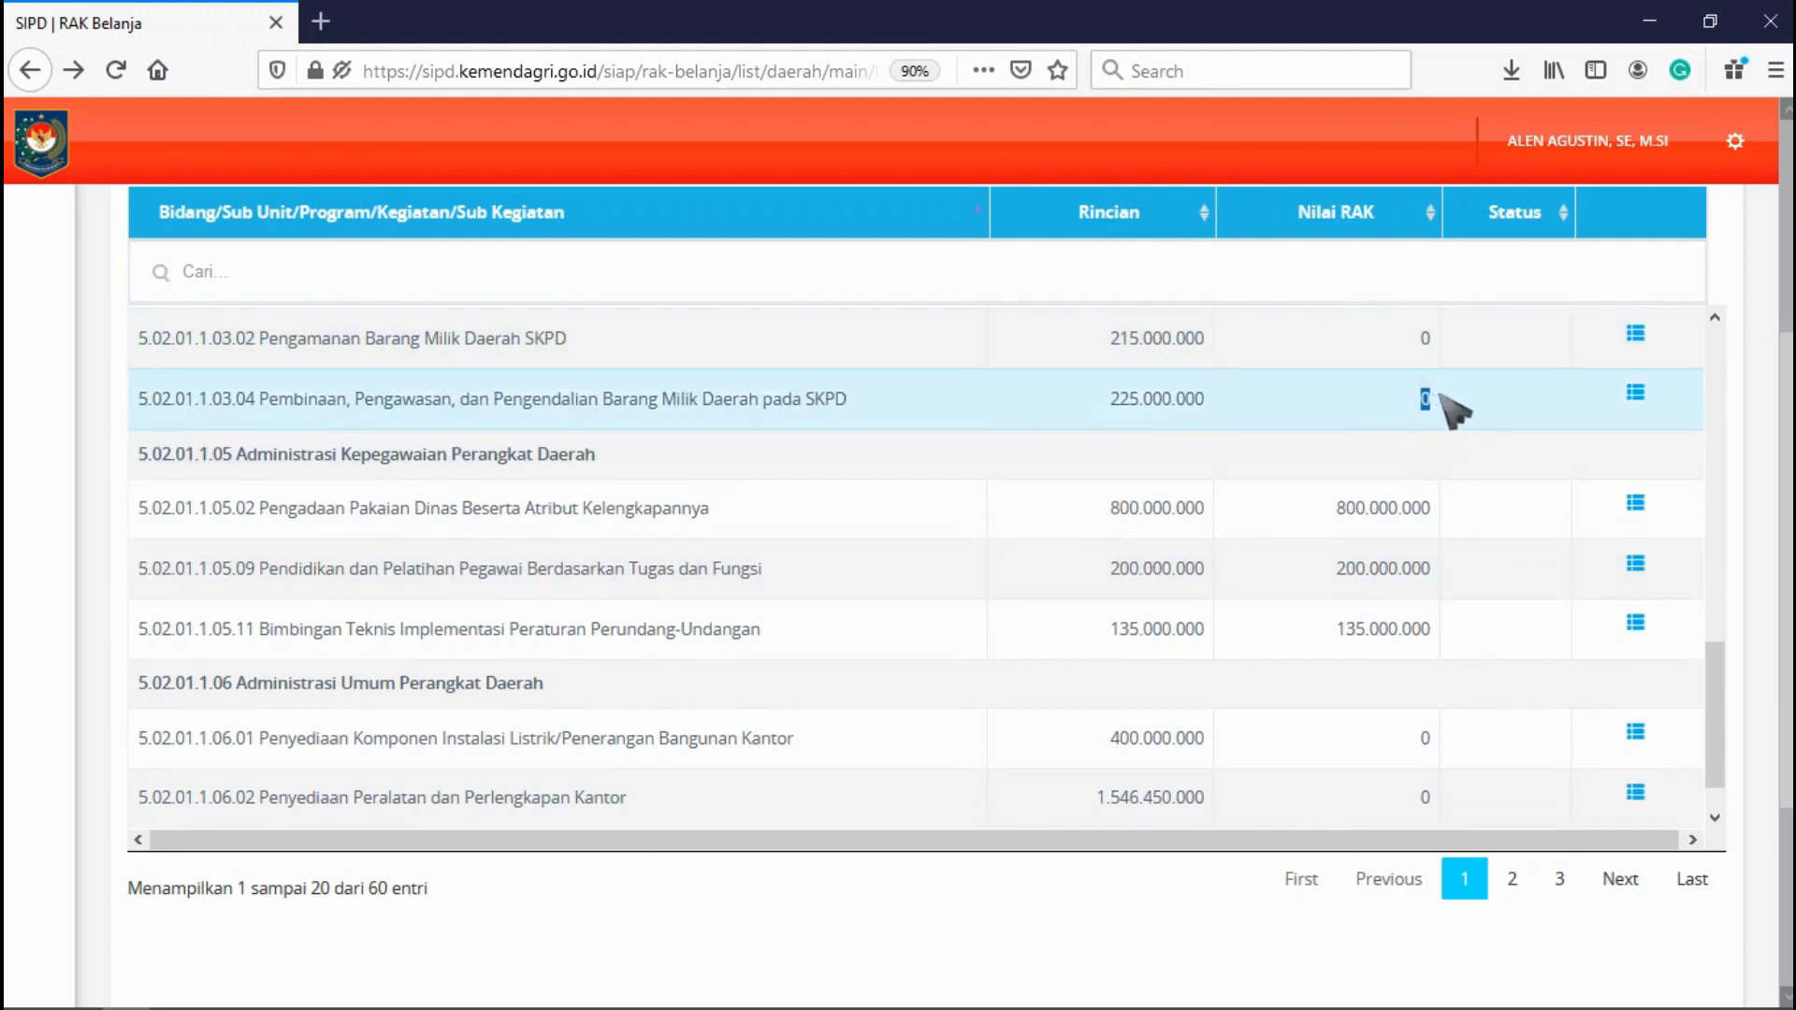
left_click(118, 398)
left_click_drag(147, 398, 922, 413)
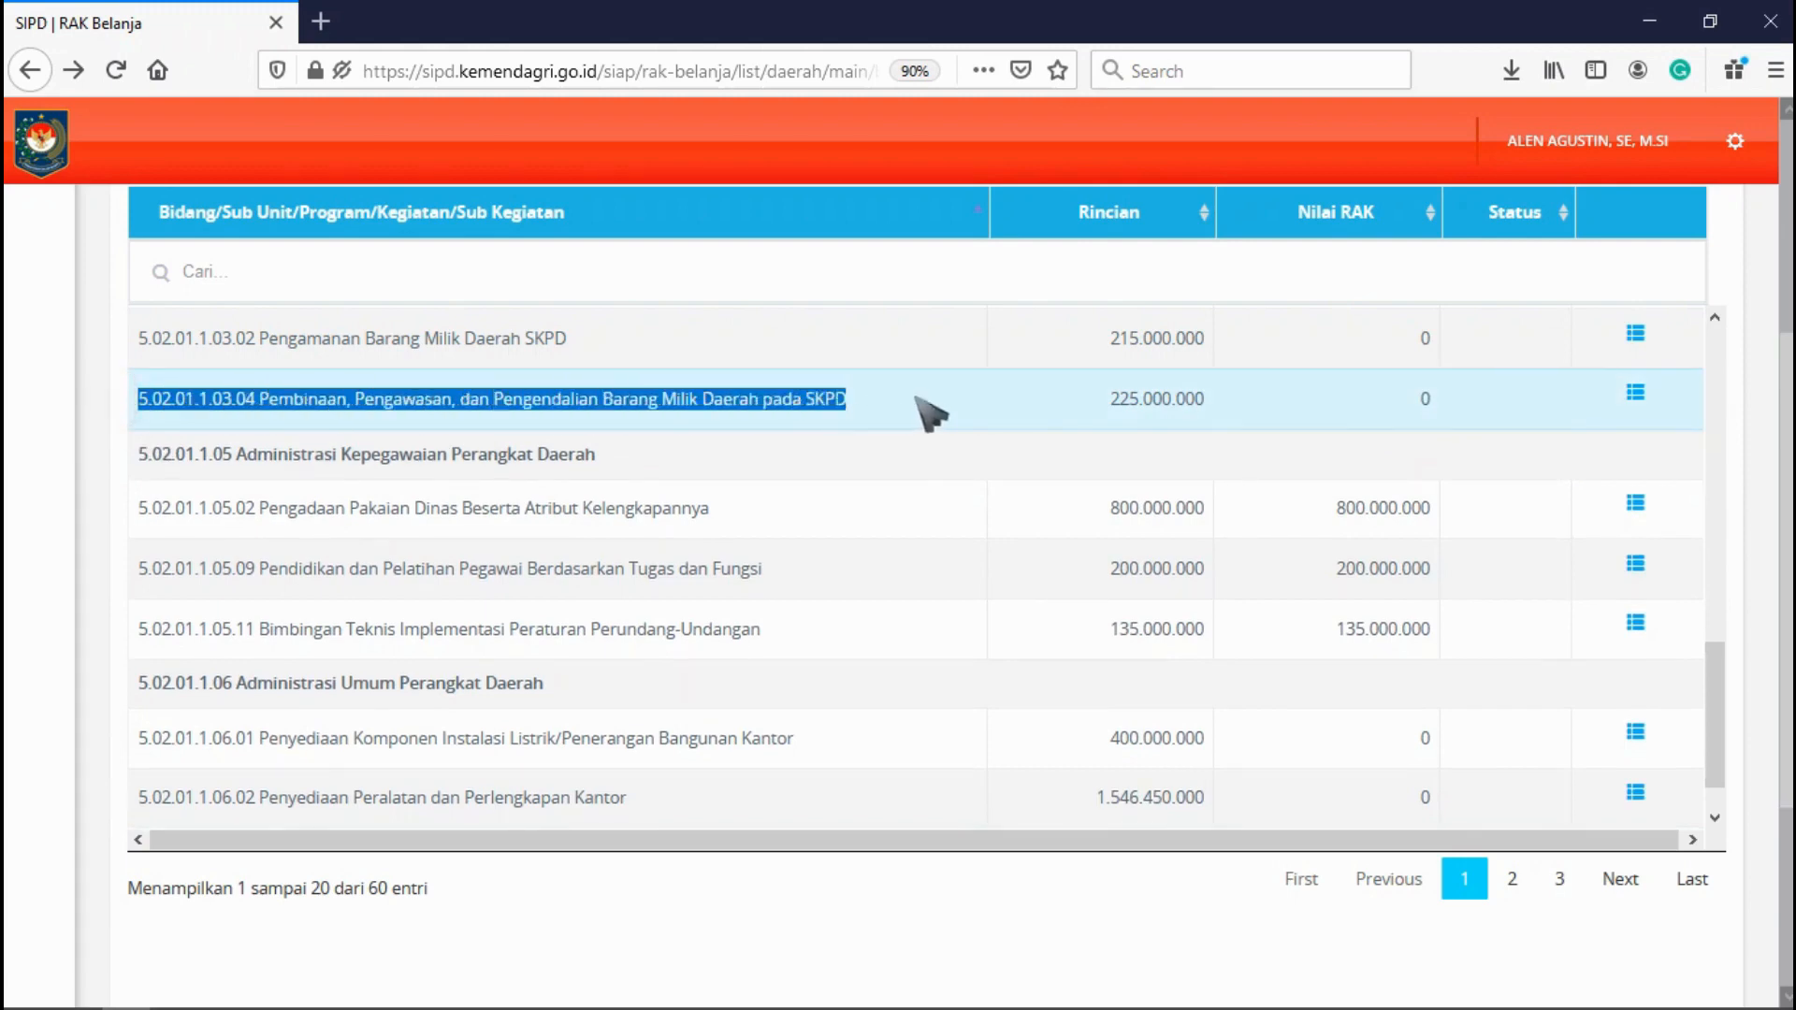
left_click(1408, 397)
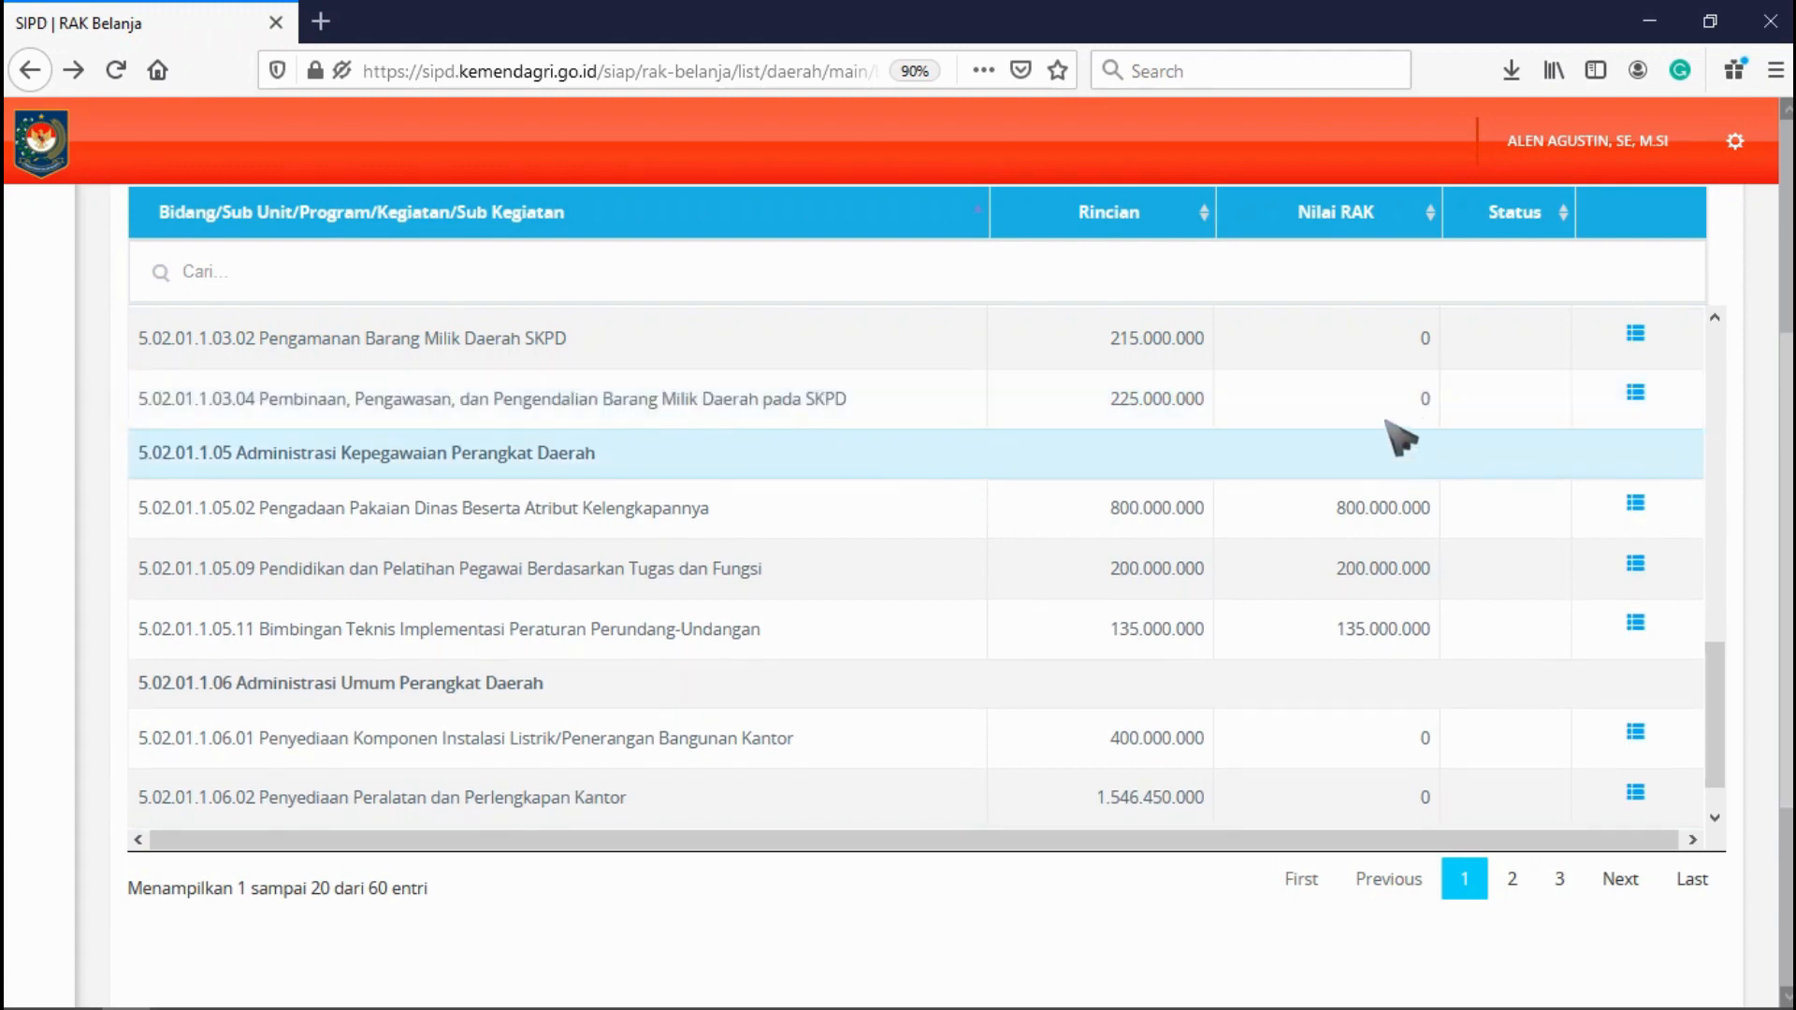
Assign an operator from the Data Operator list to sub kegiatan 5.02.01.1.03.04 Pembinaan, Pengawasan, dan Pengendalian Barang Milik Daerah pada SKPD
left_click(1636, 392)
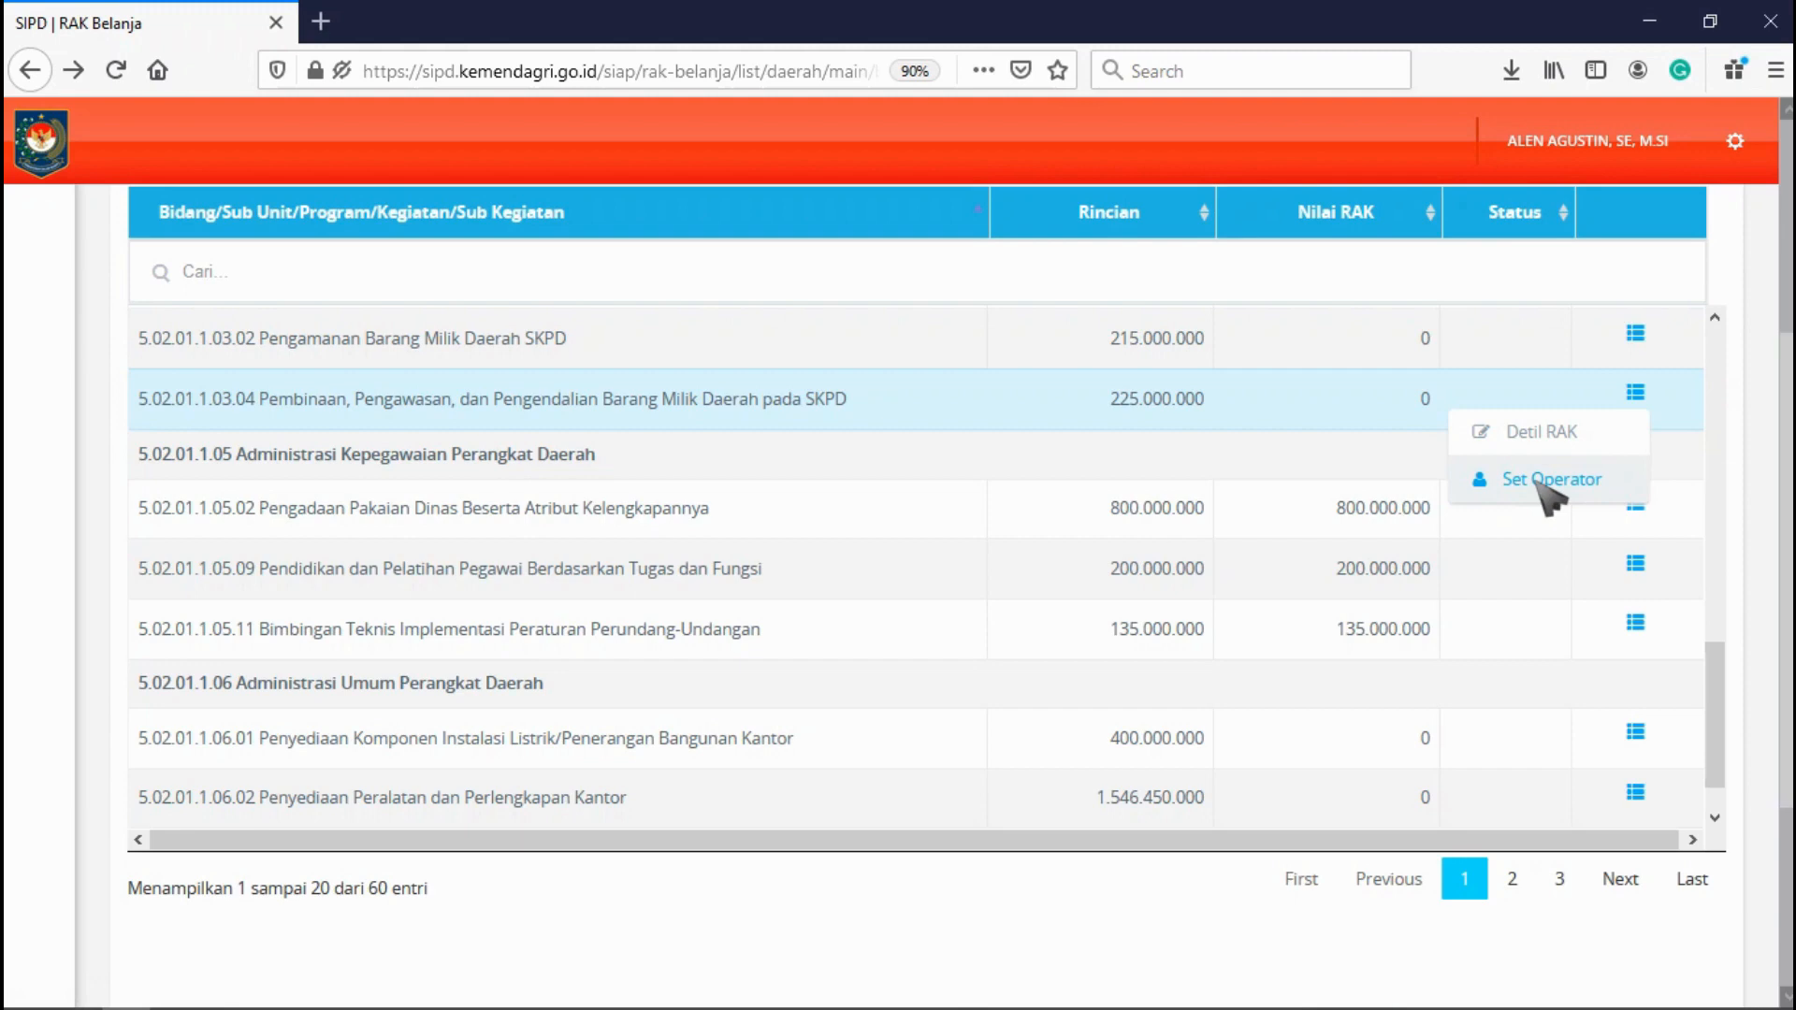
left_click(1600, 480)
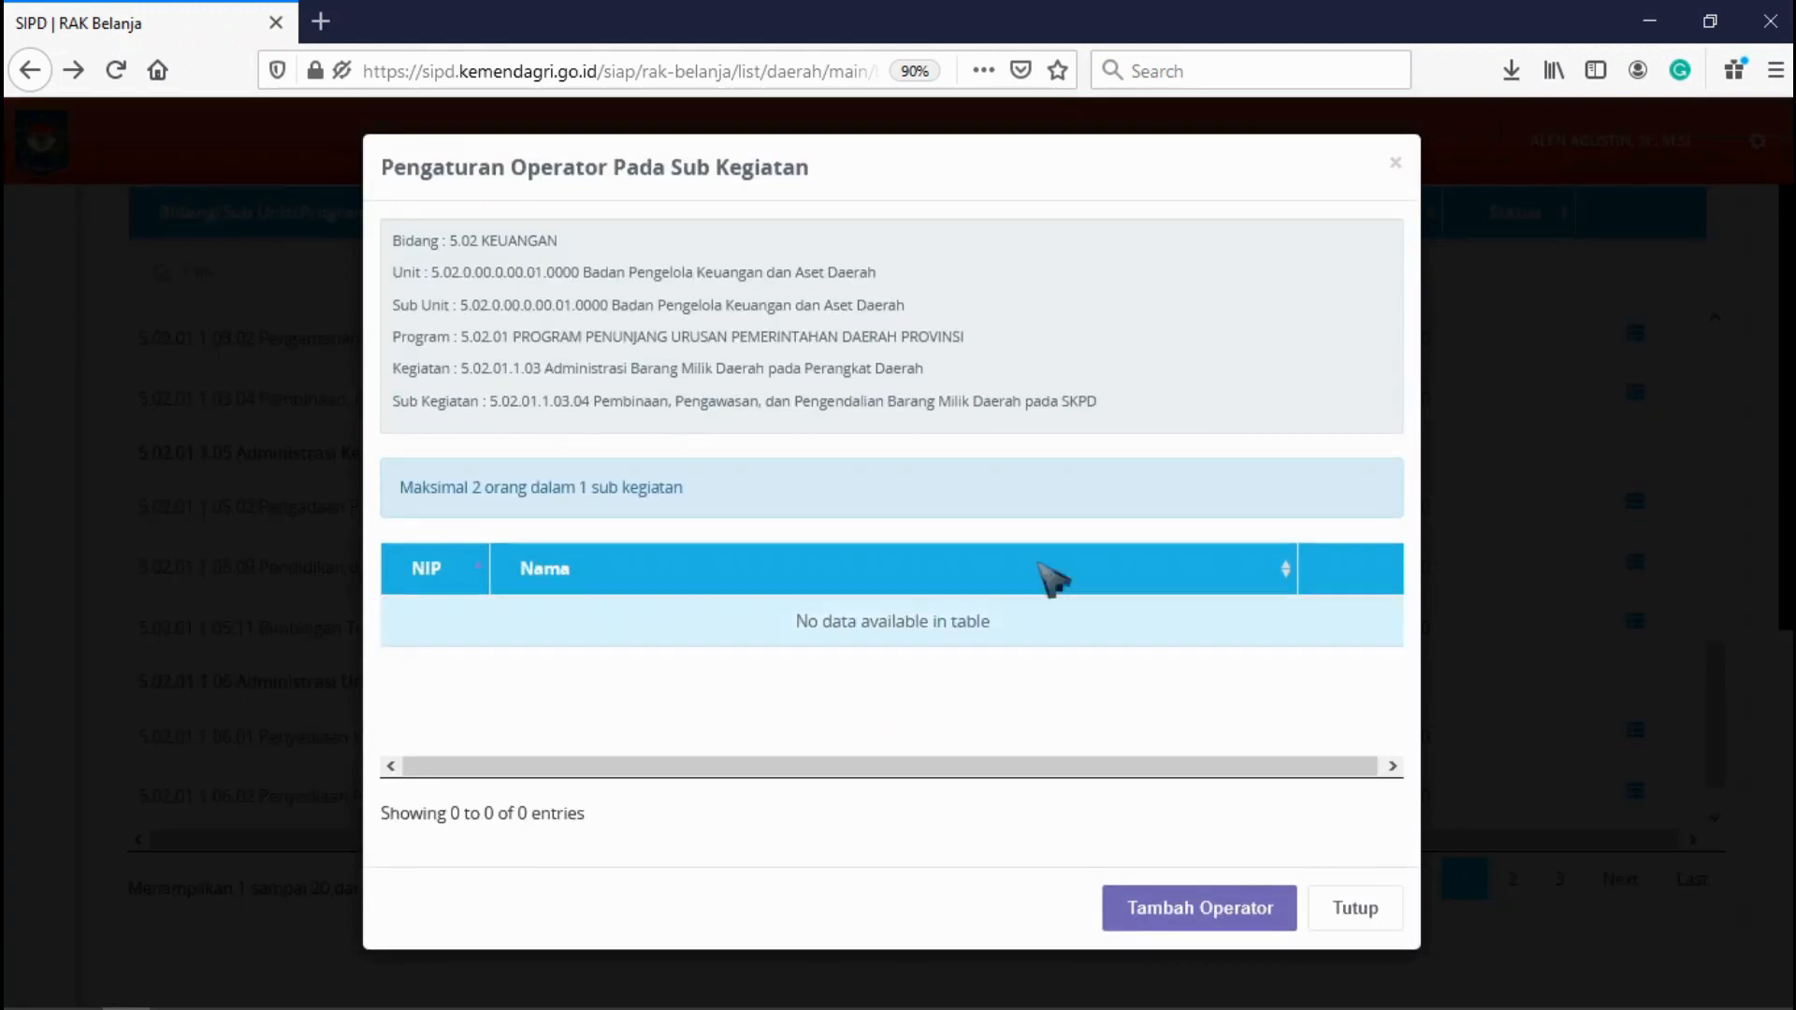
left_click_drag(1098, 402, 391, 404)
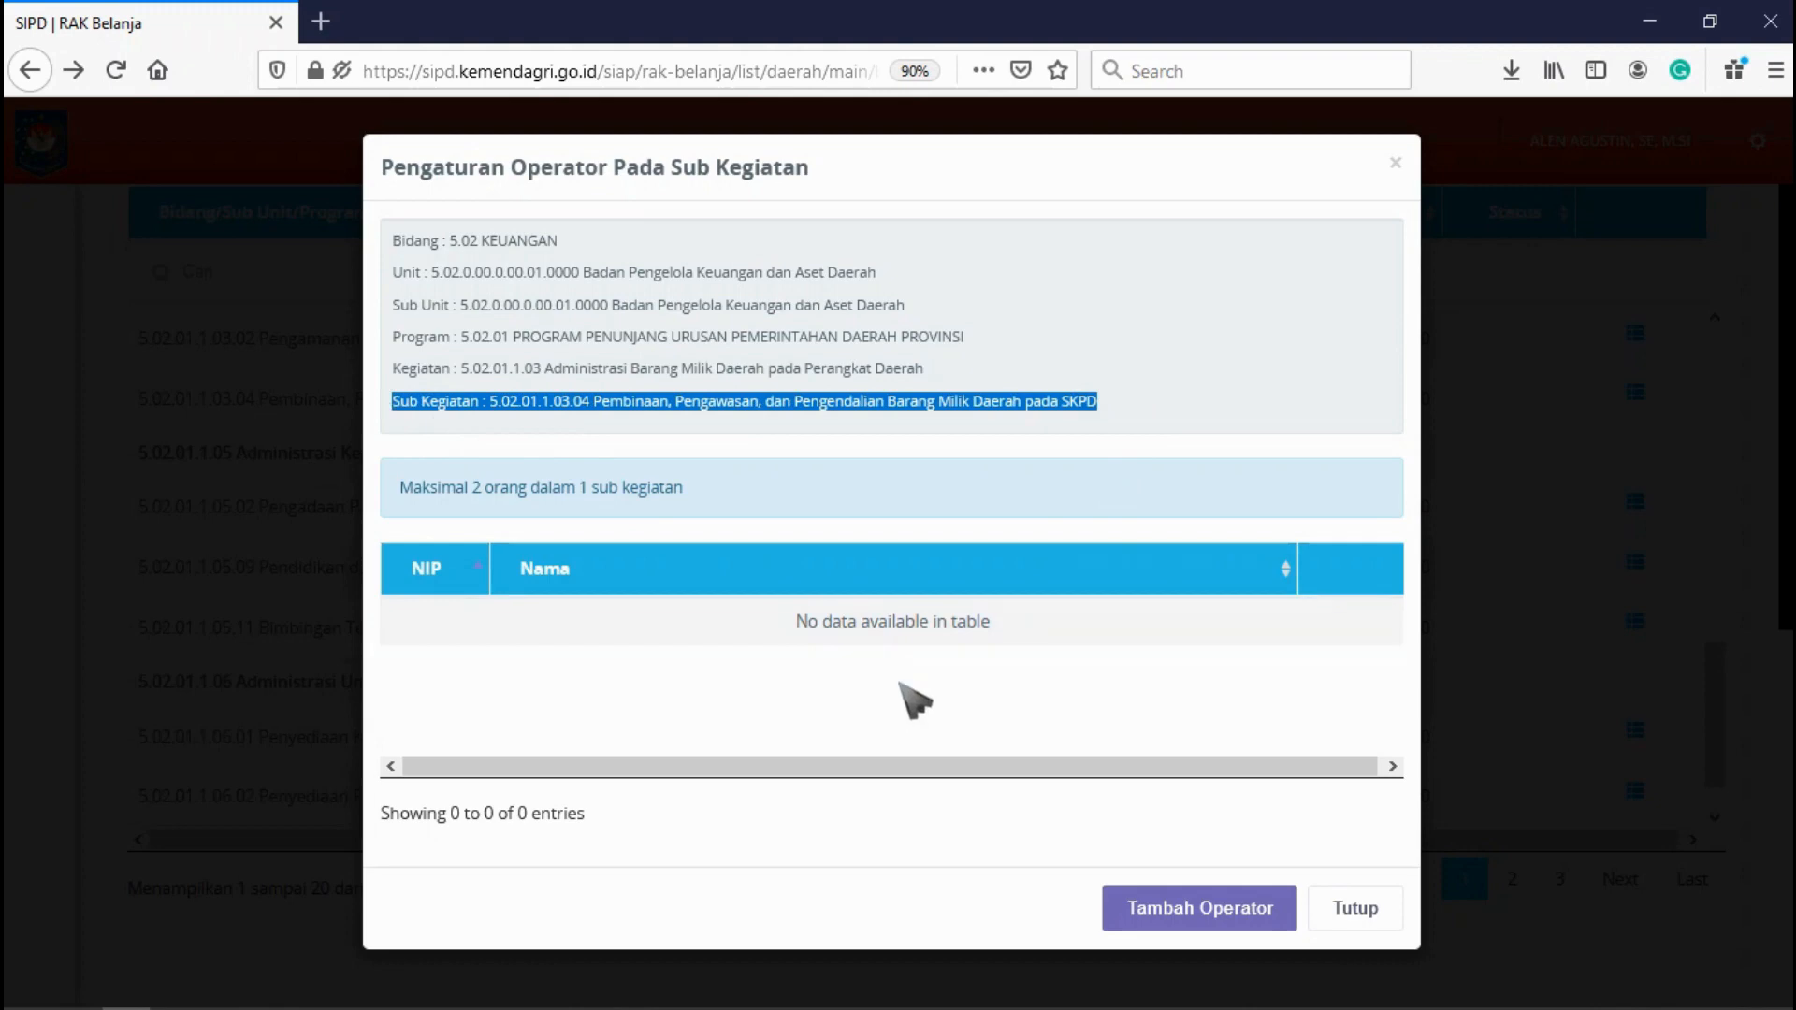
left_click(900, 685)
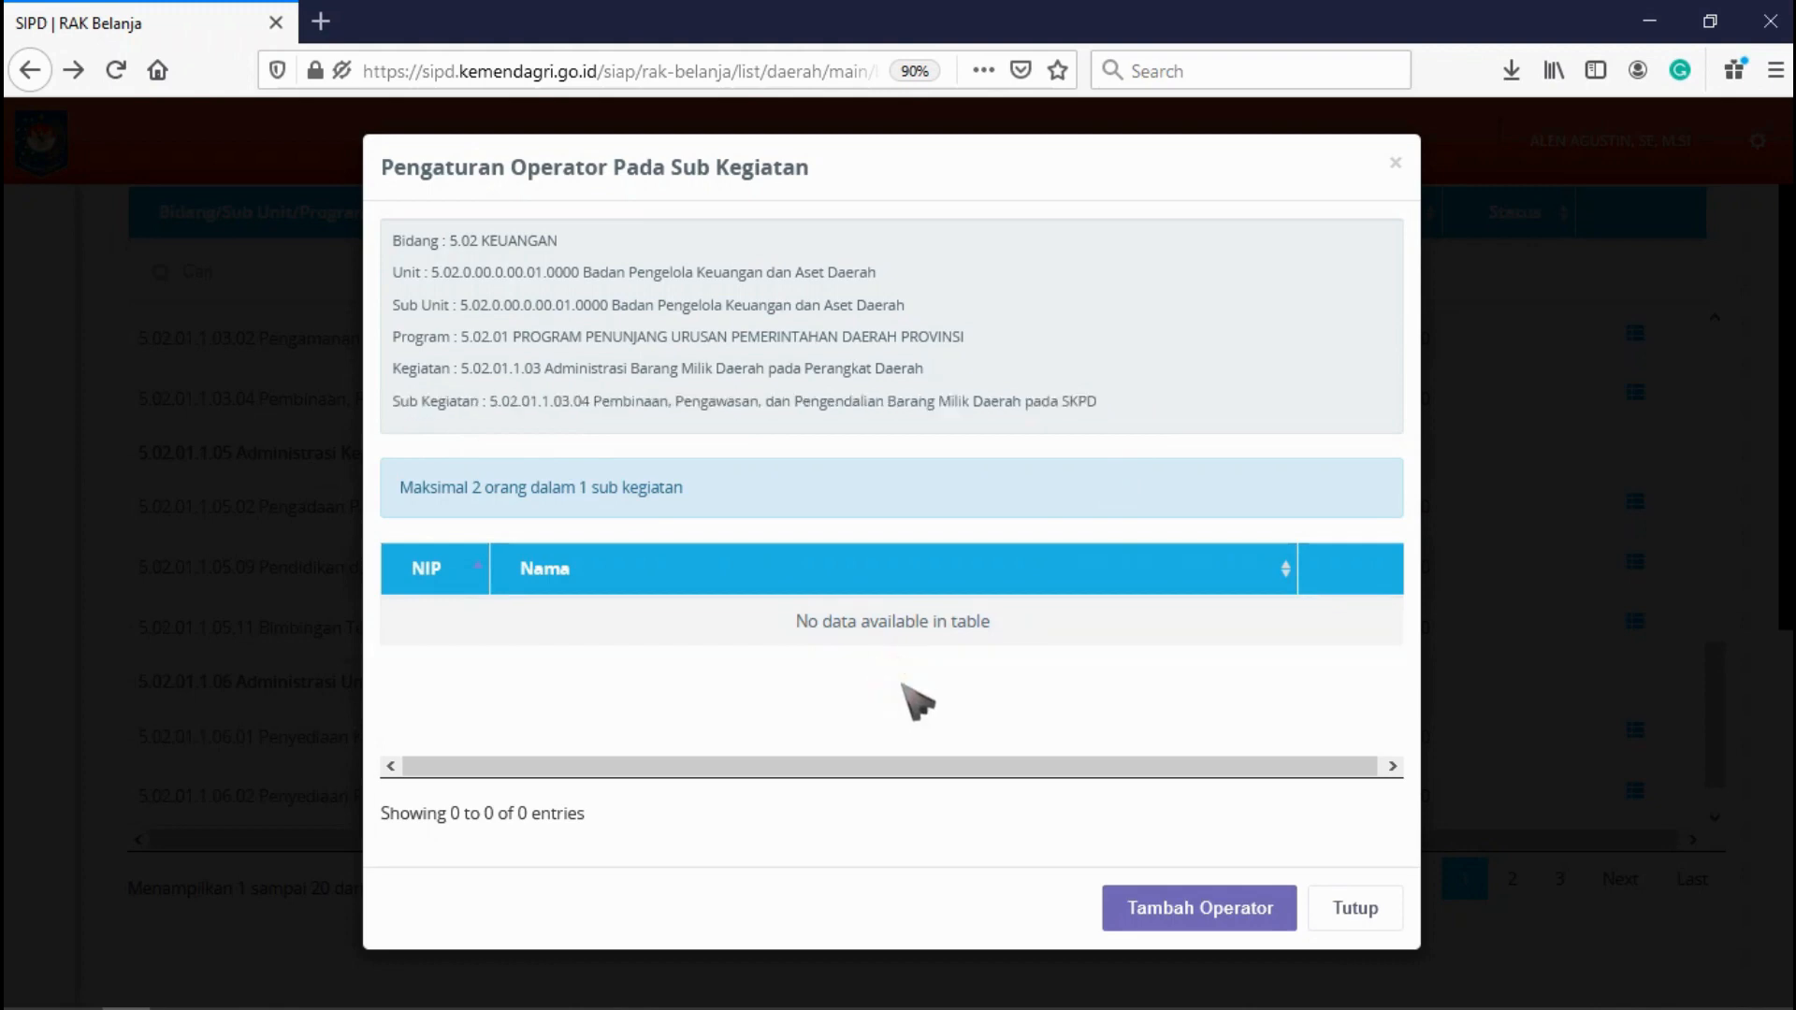
left_click(1181, 914)
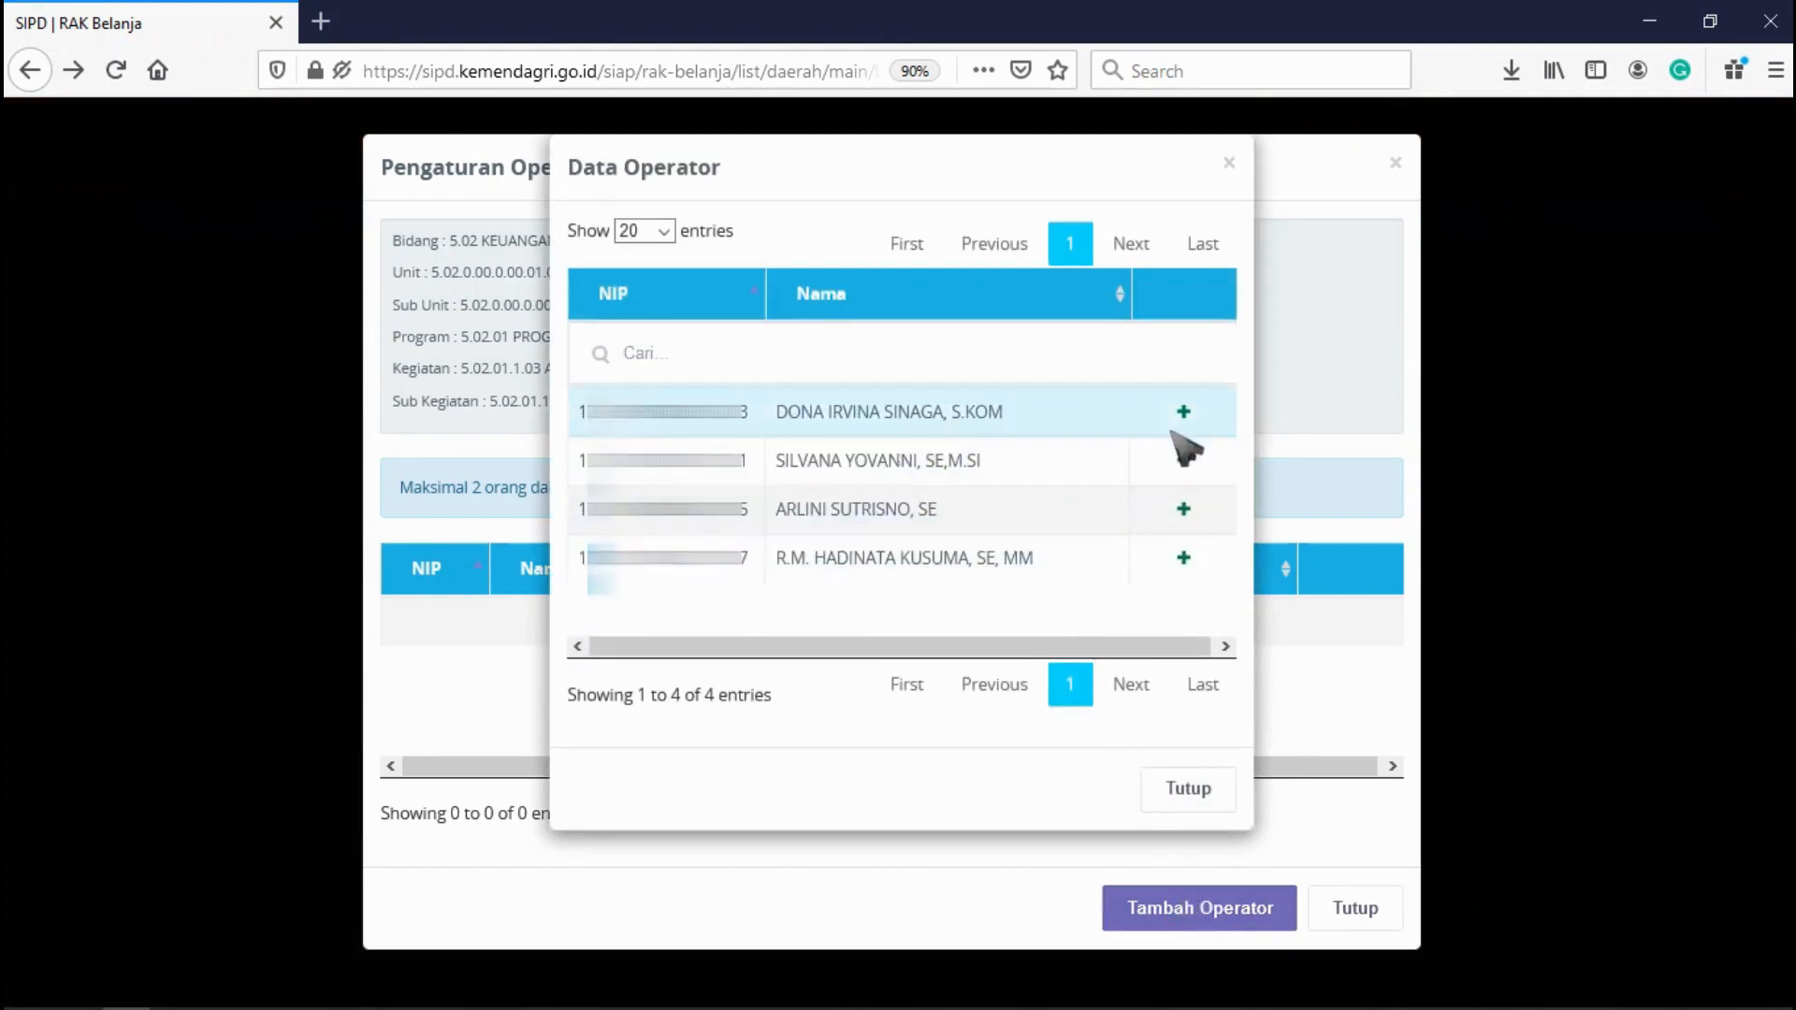
left_click(1184, 557)
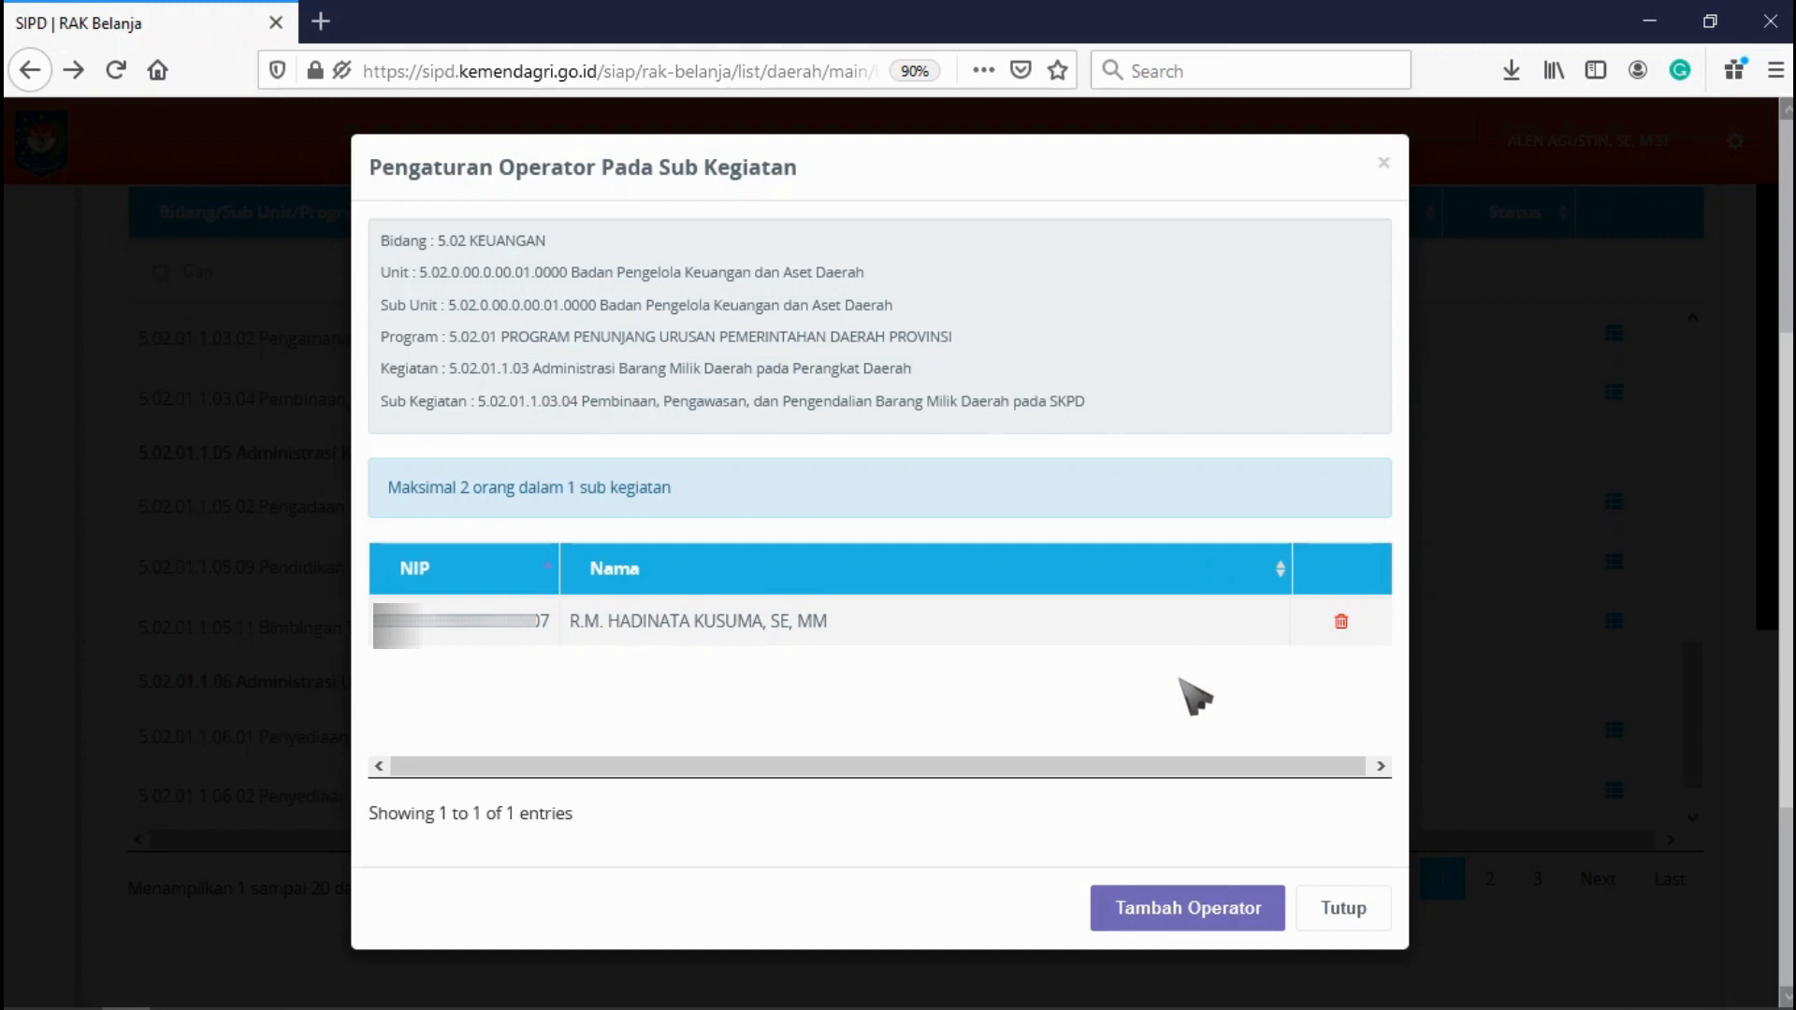
Remove the assigned operator from the sub kegiatan, add the same operator again and close the operator settings
left_click(1340, 622)
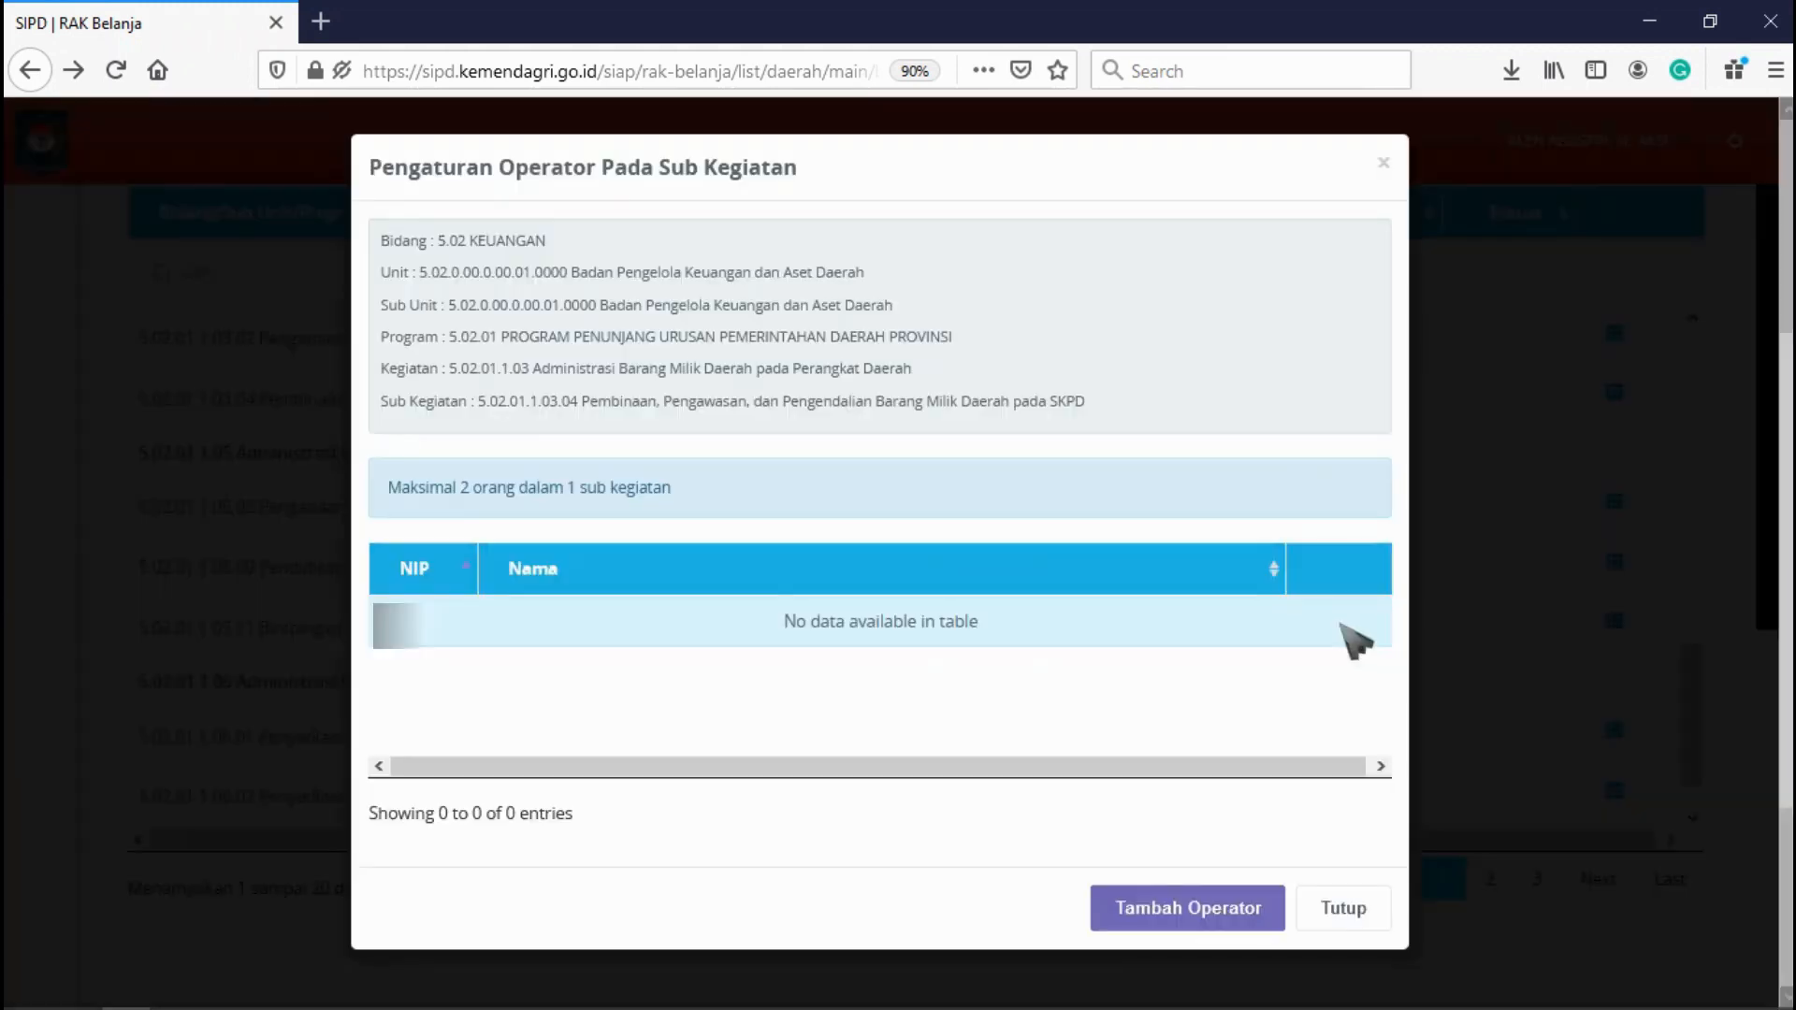
left_click(1189, 912)
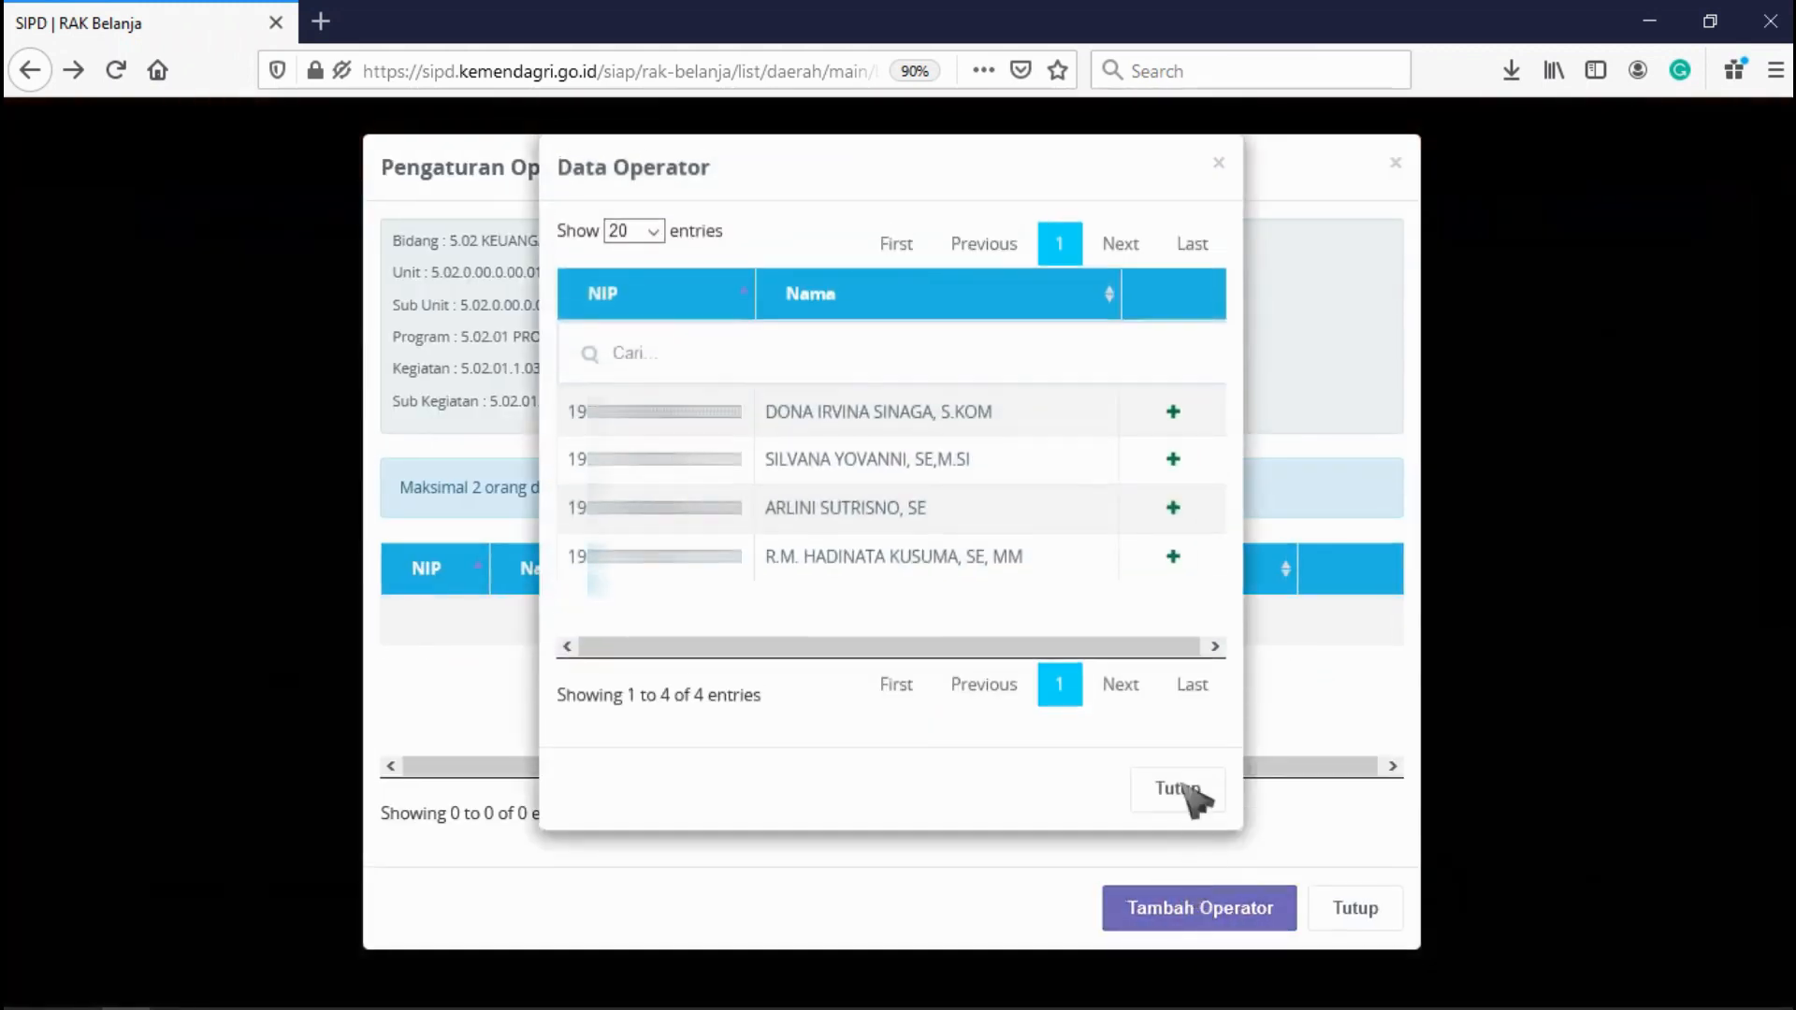
left_click(1173, 556)
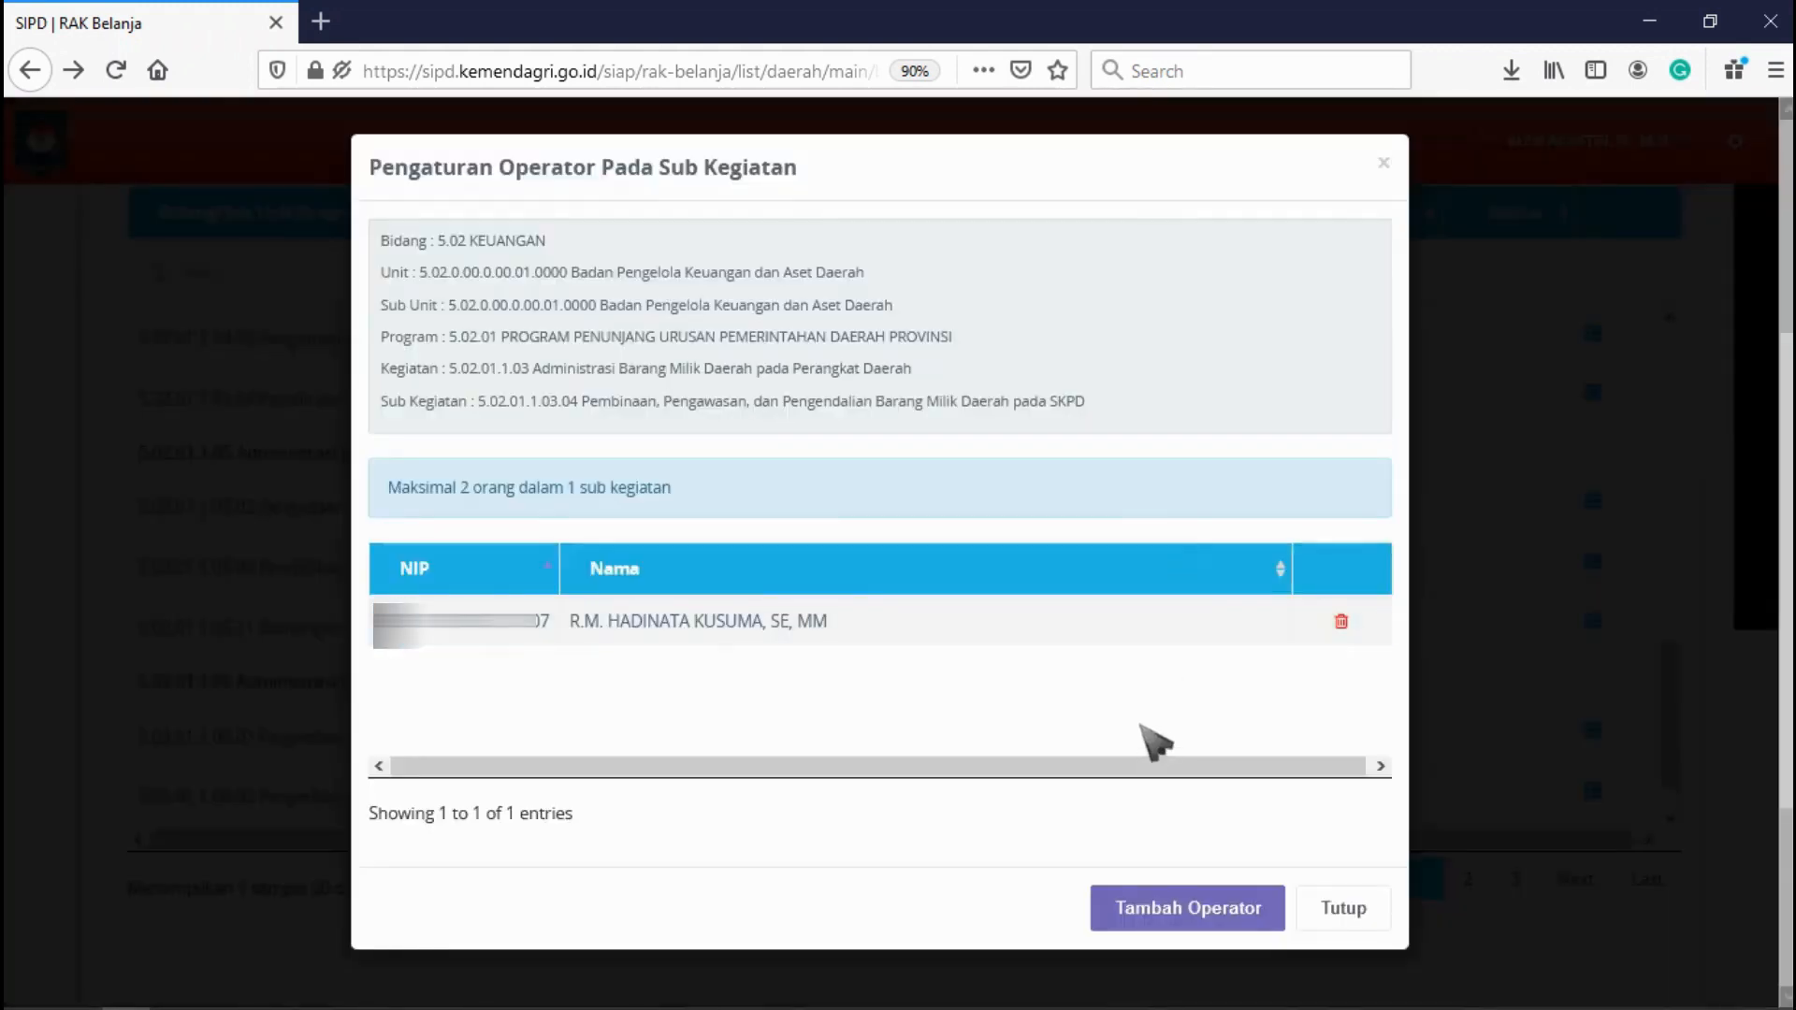
left_click(1347, 913)
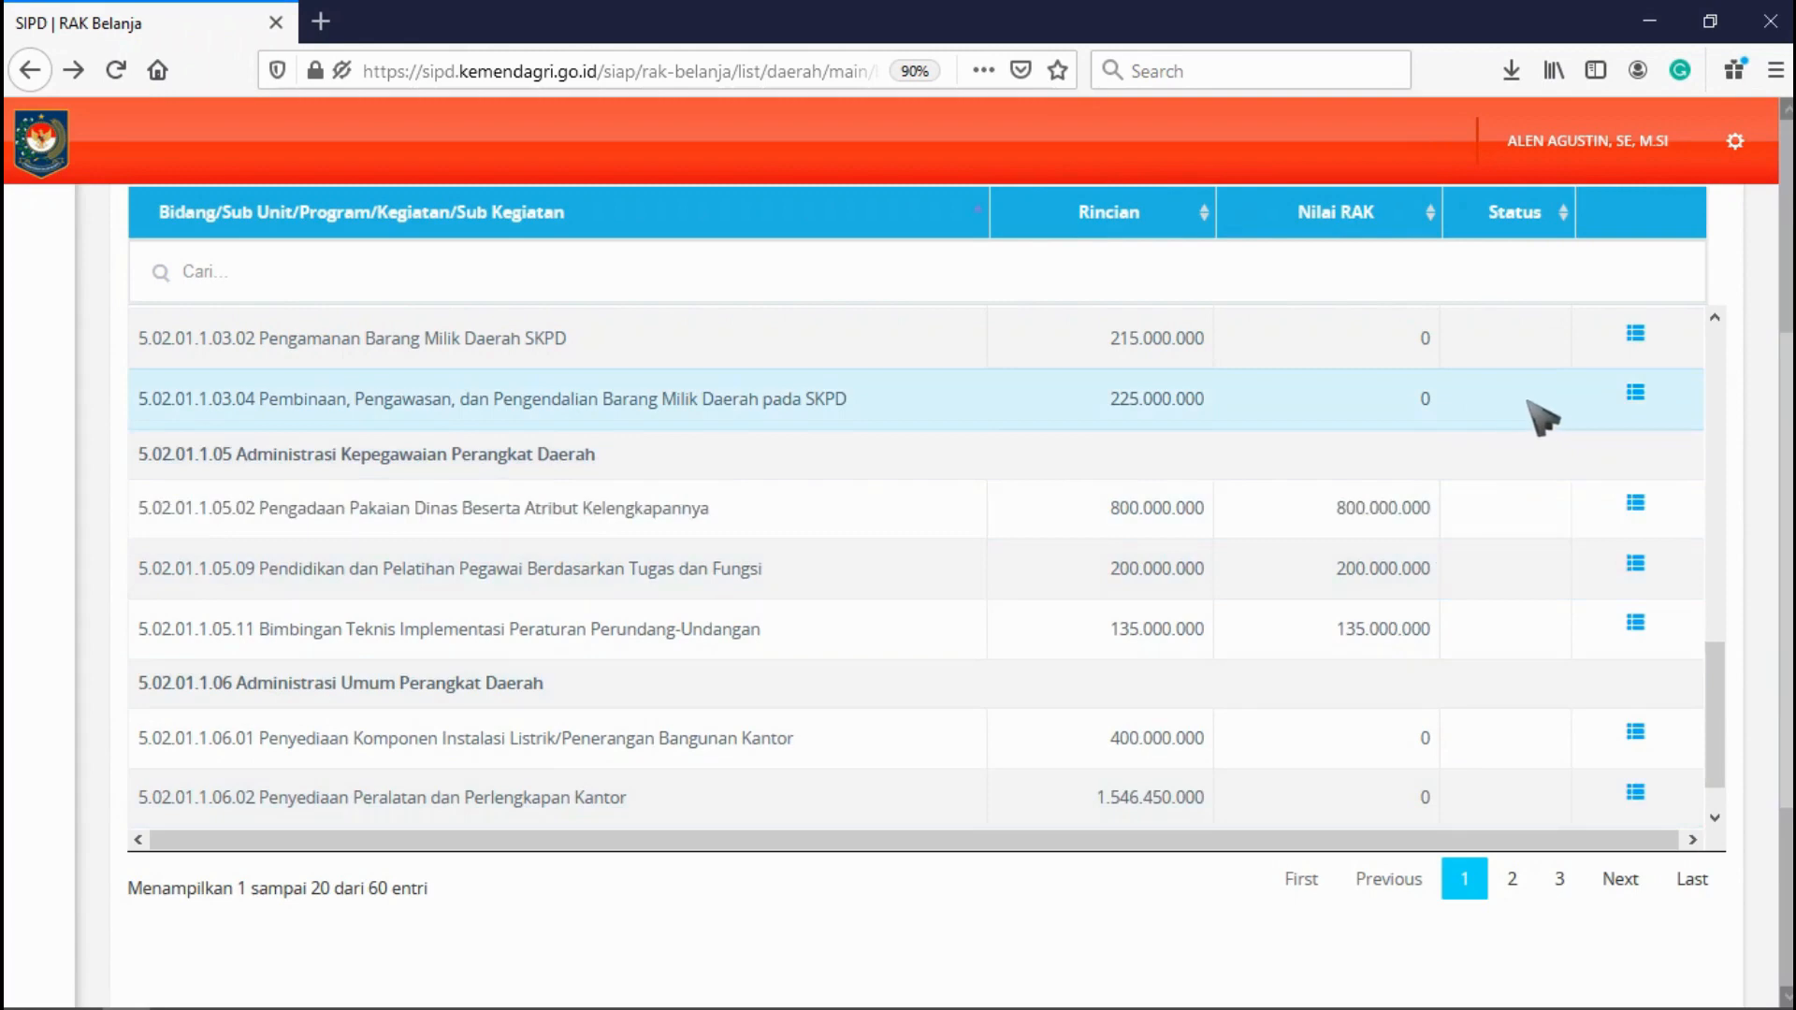
Open the RAK details of sub kegiatan 5.02.01.1.03.04 and compare its Belanja amount with Rencana Penyerapan
left_click(1639, 394)
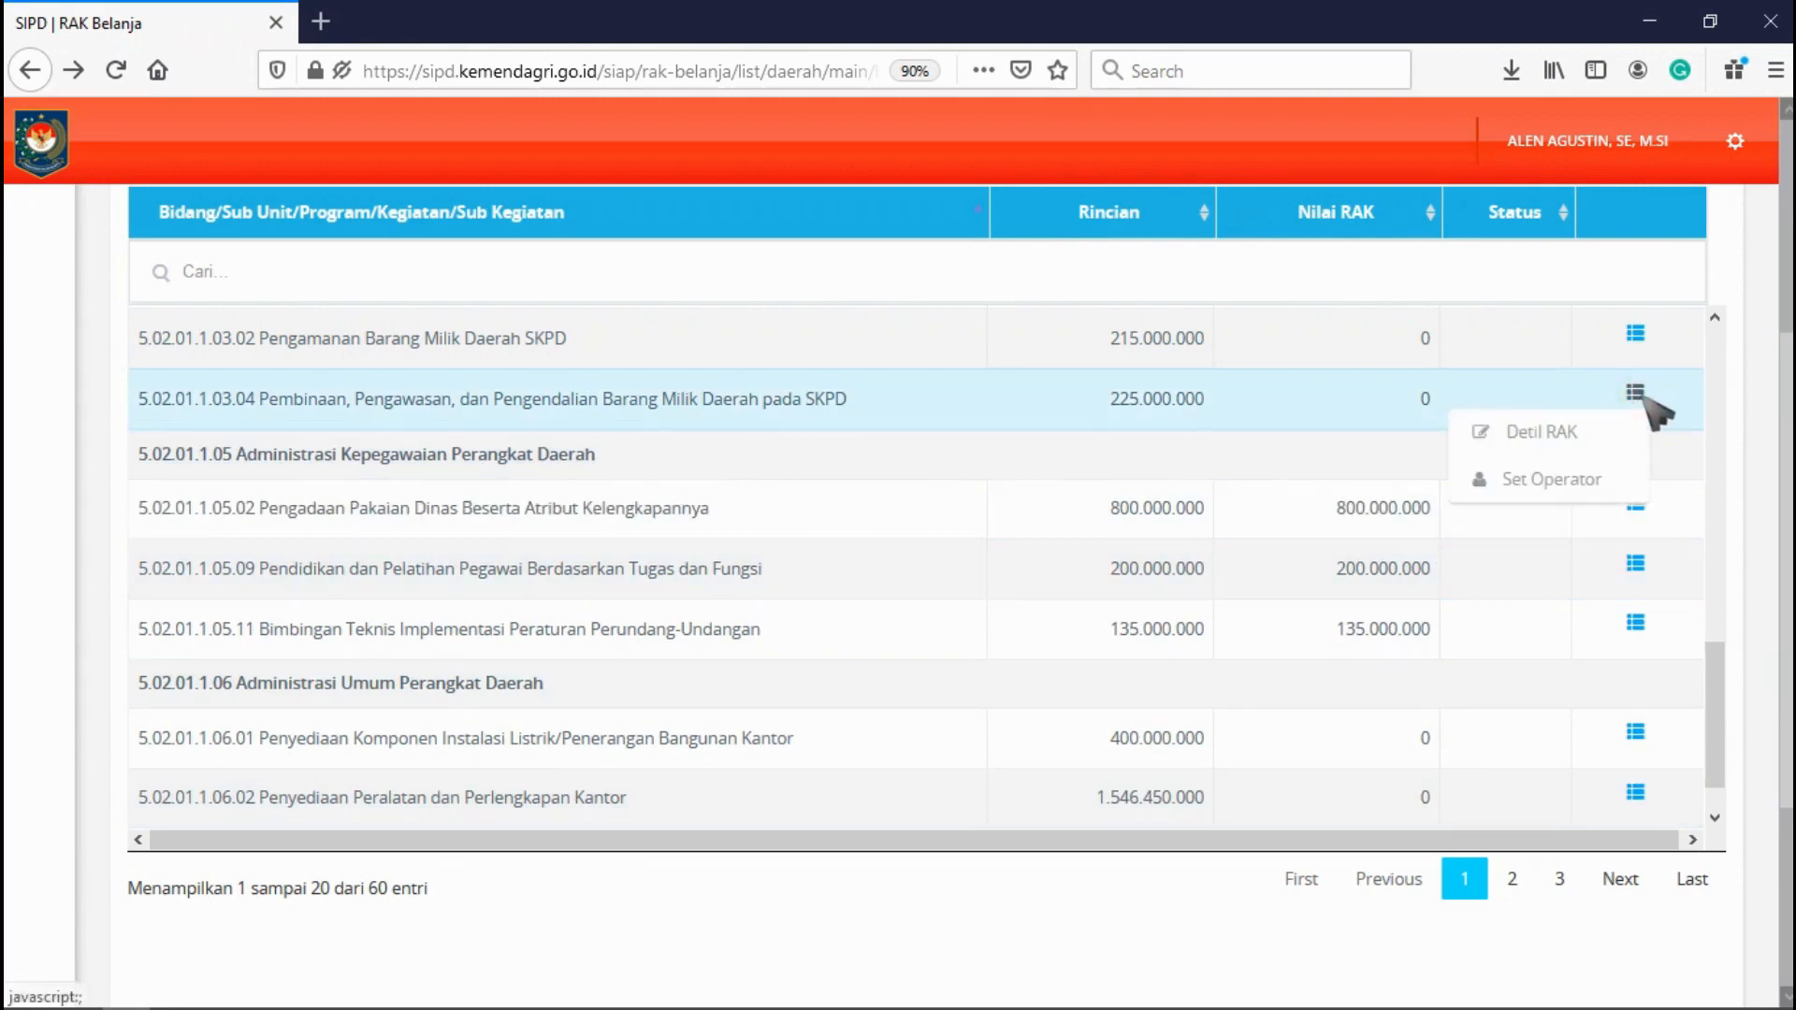
left_click(1583, 433)
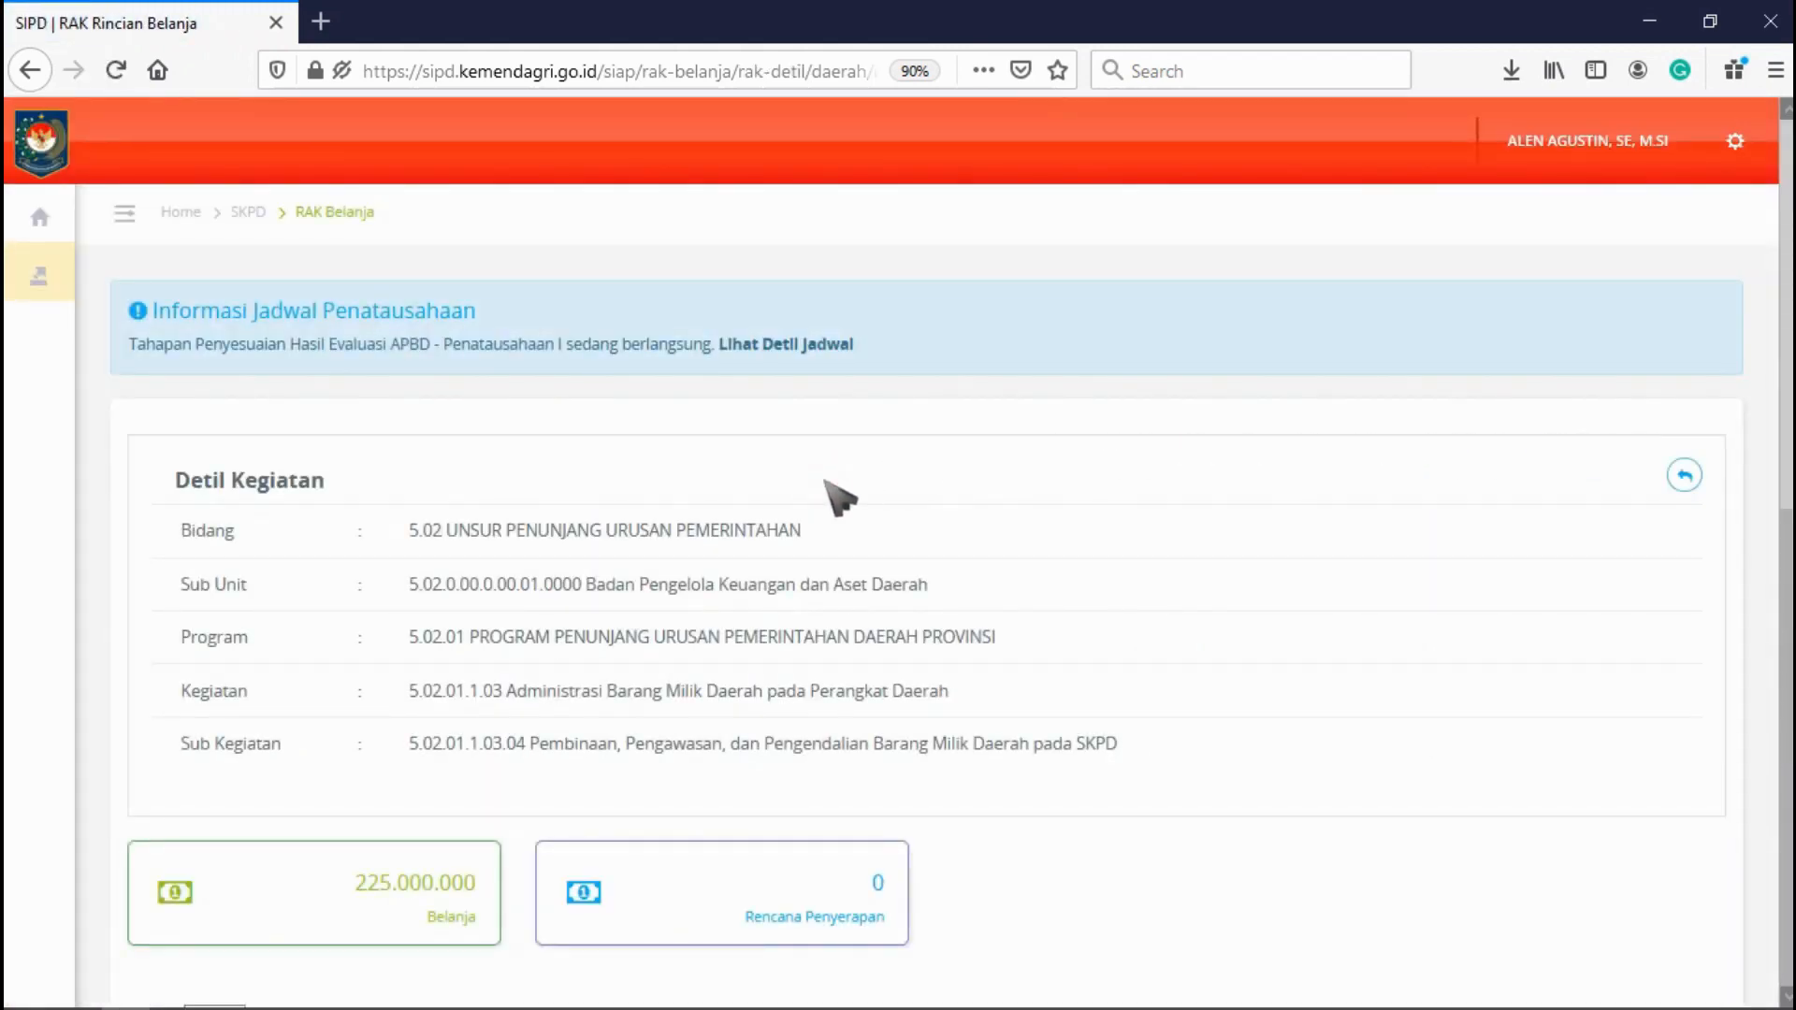
scroll(839, 497, "down", 5)
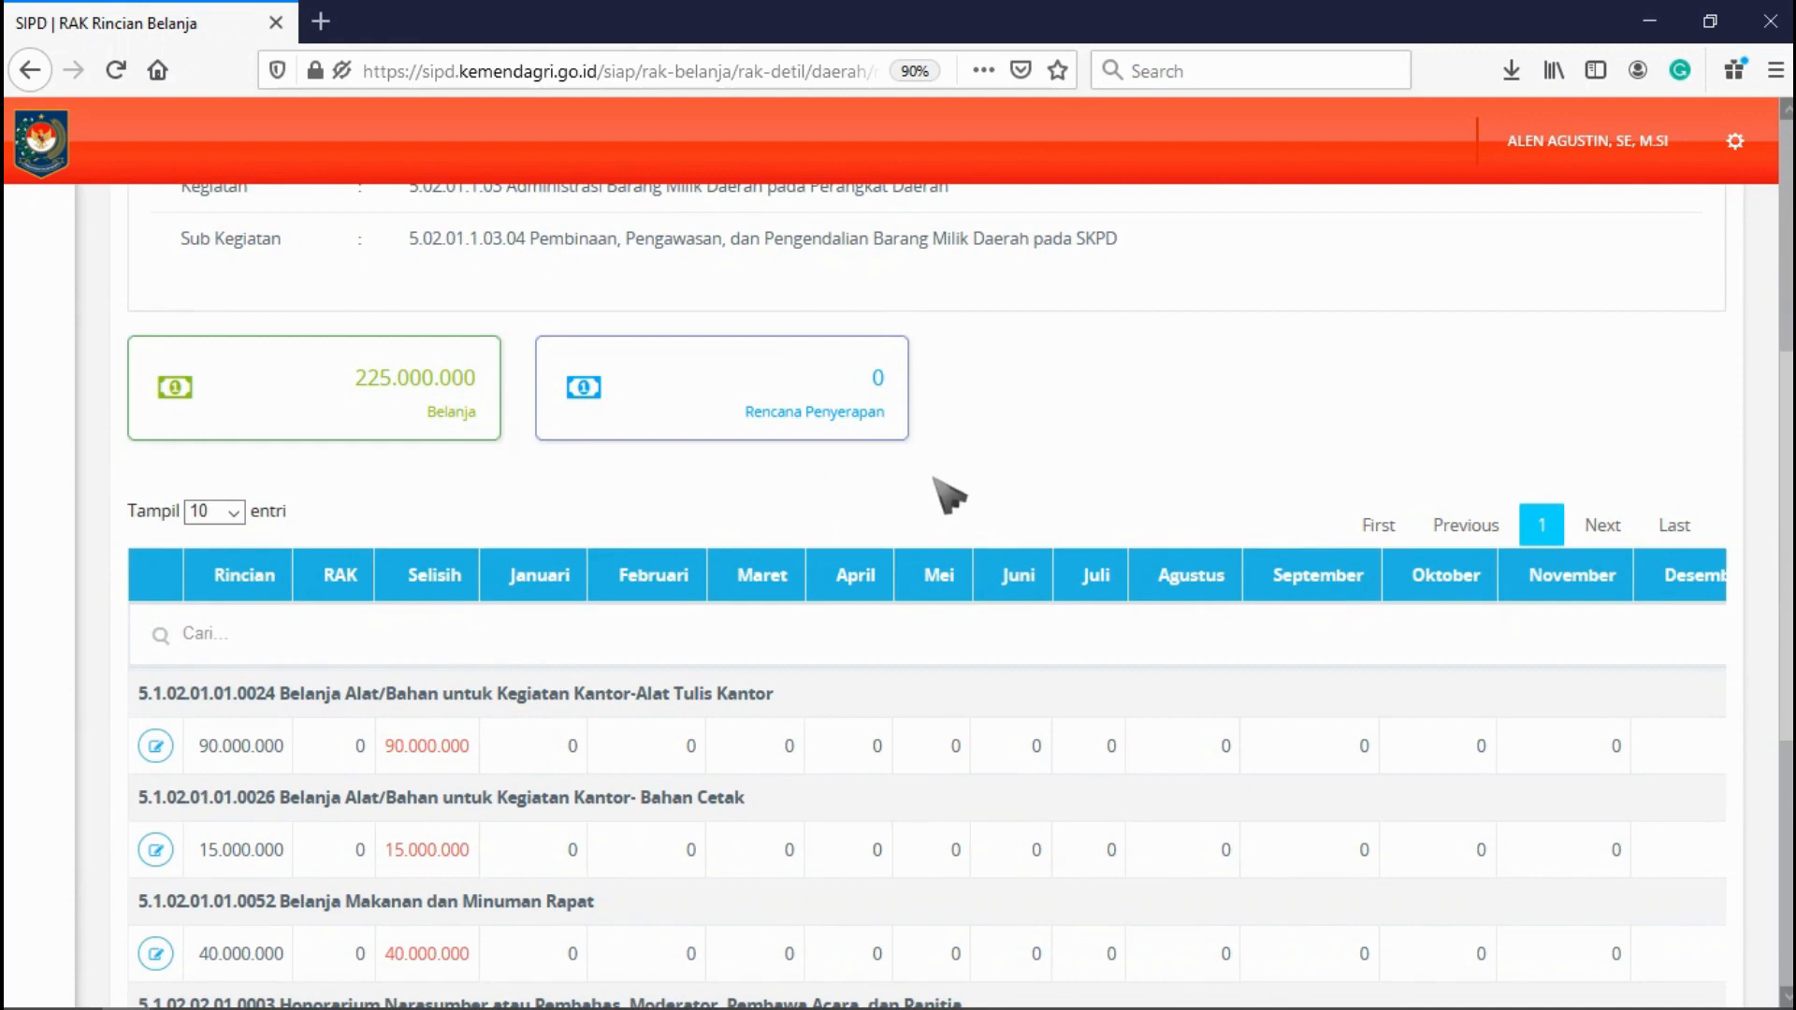
left_click_drag(1123, 240, 183, 238)
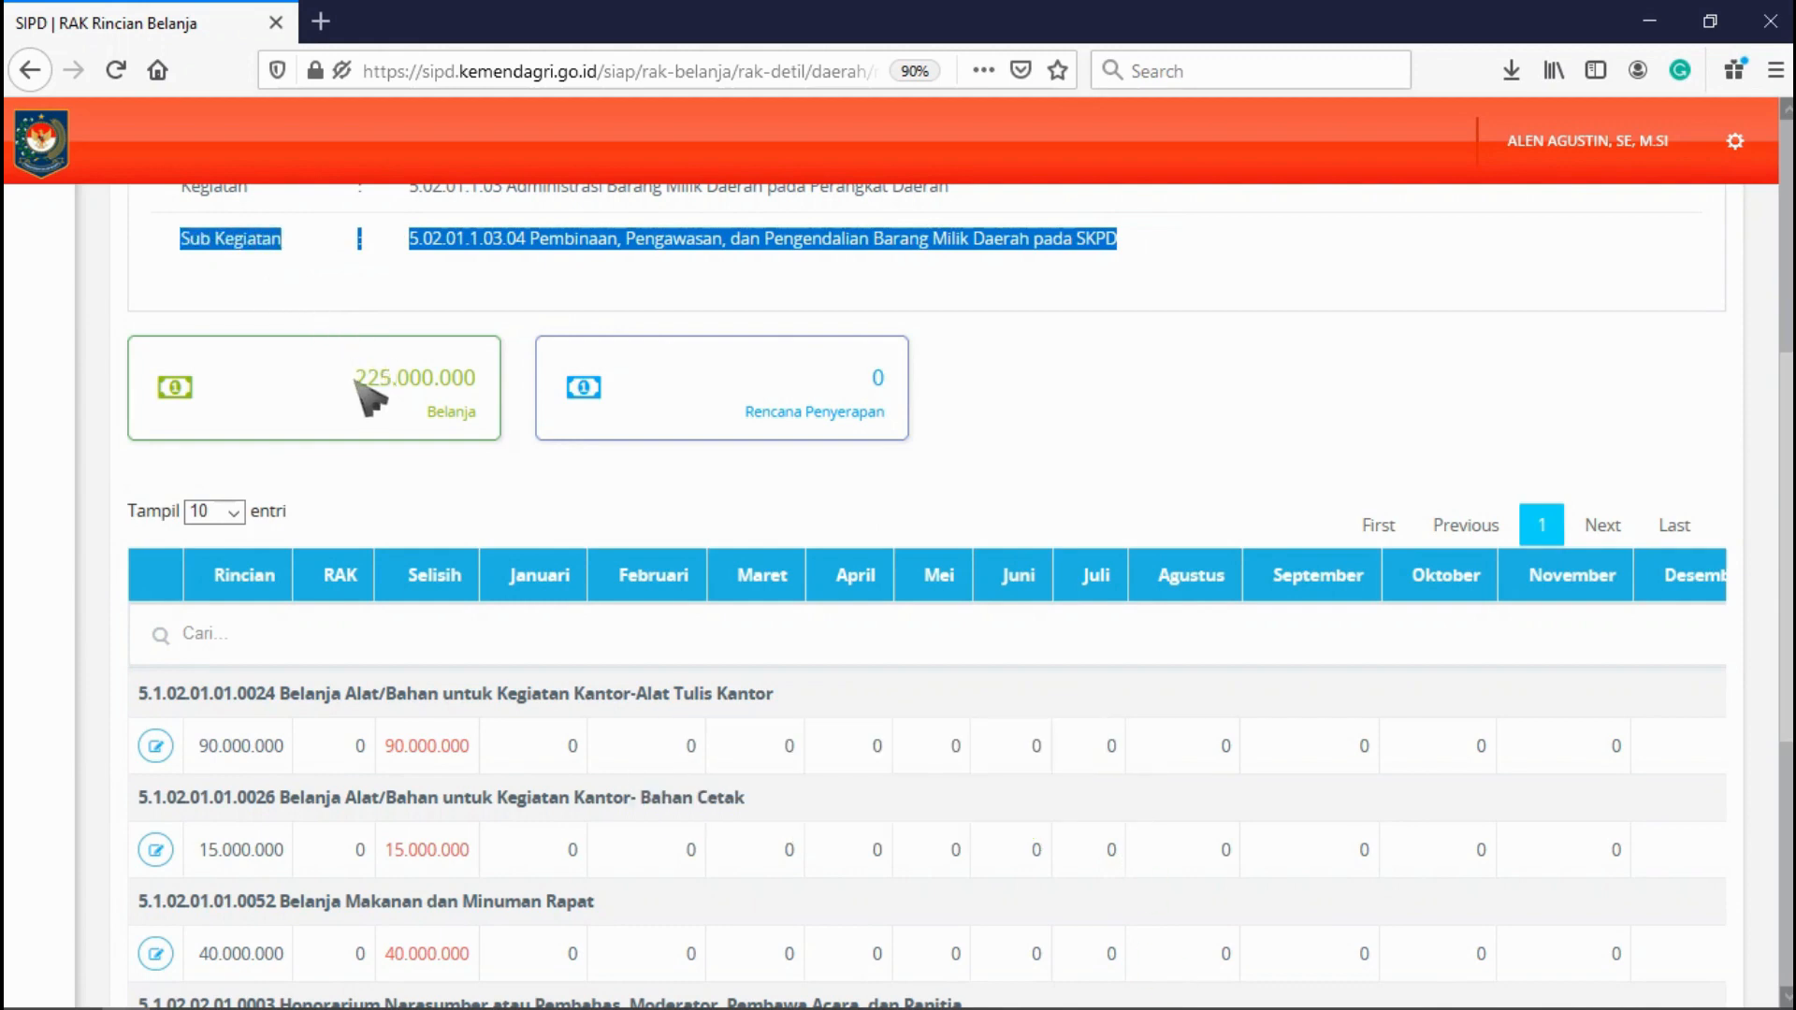
left_click_drag(360, 379, 505, 395)
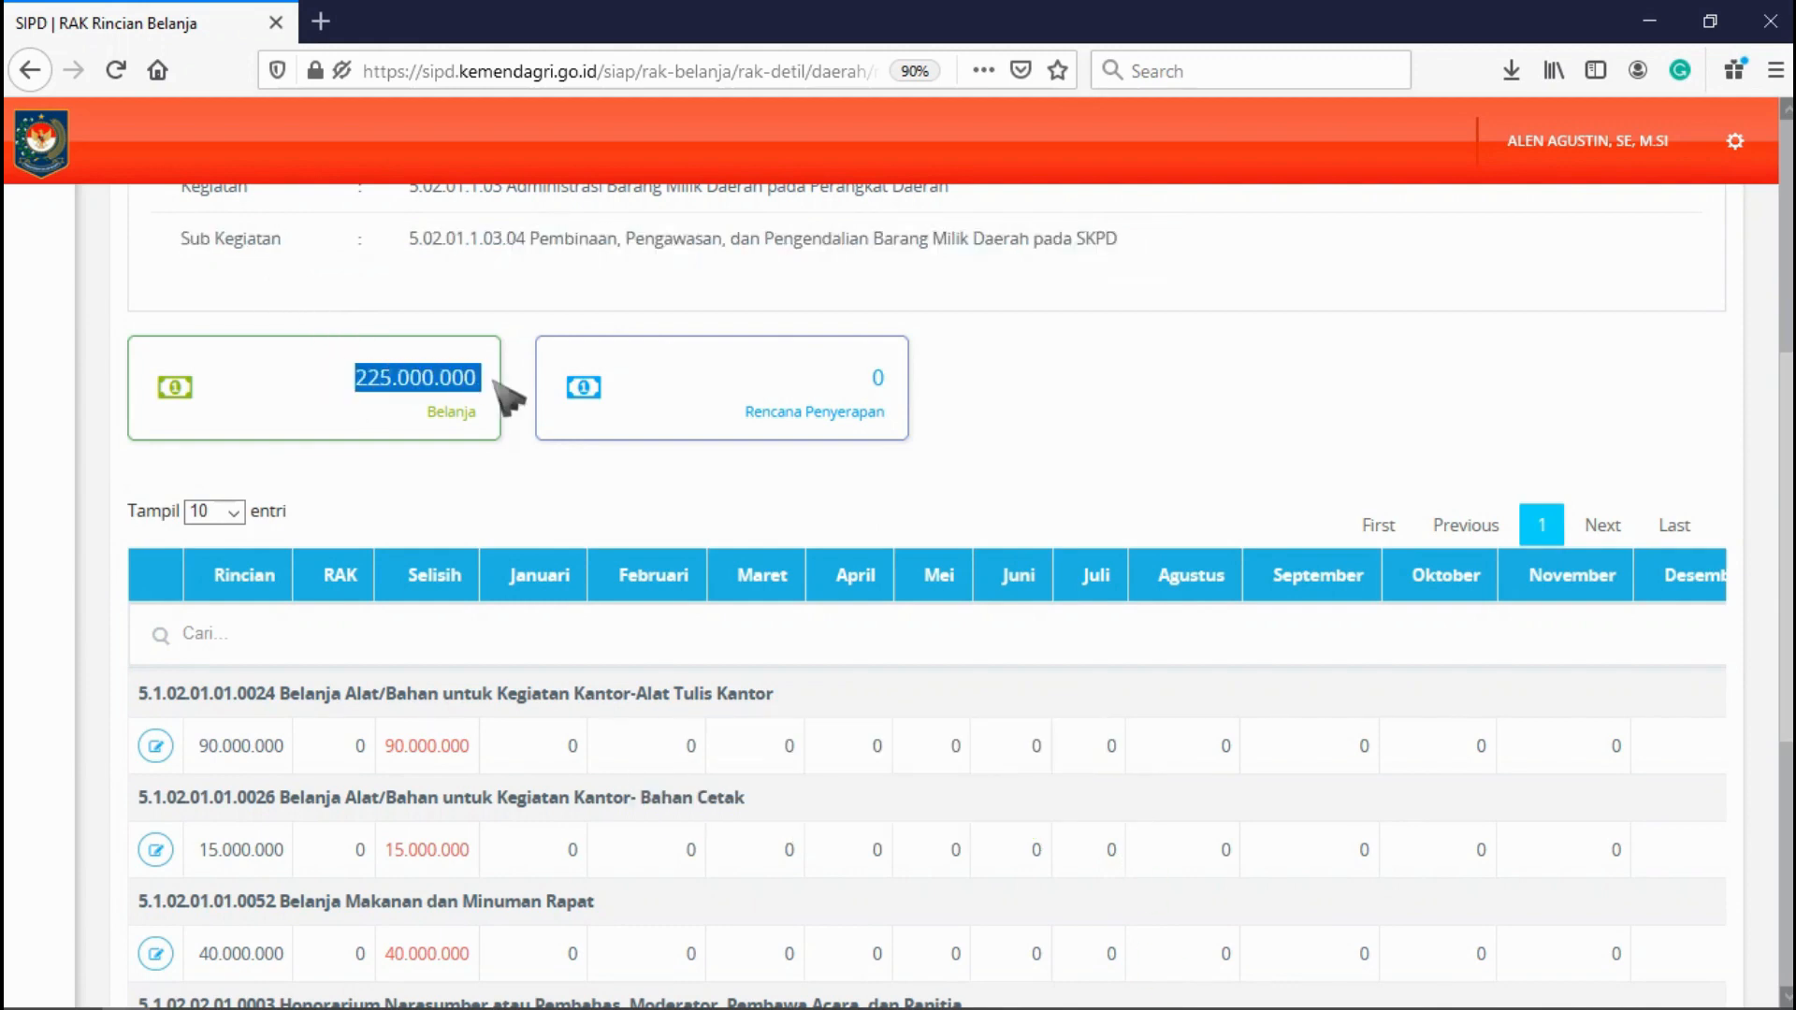
left_click_drag(769, 367, 884, 374)
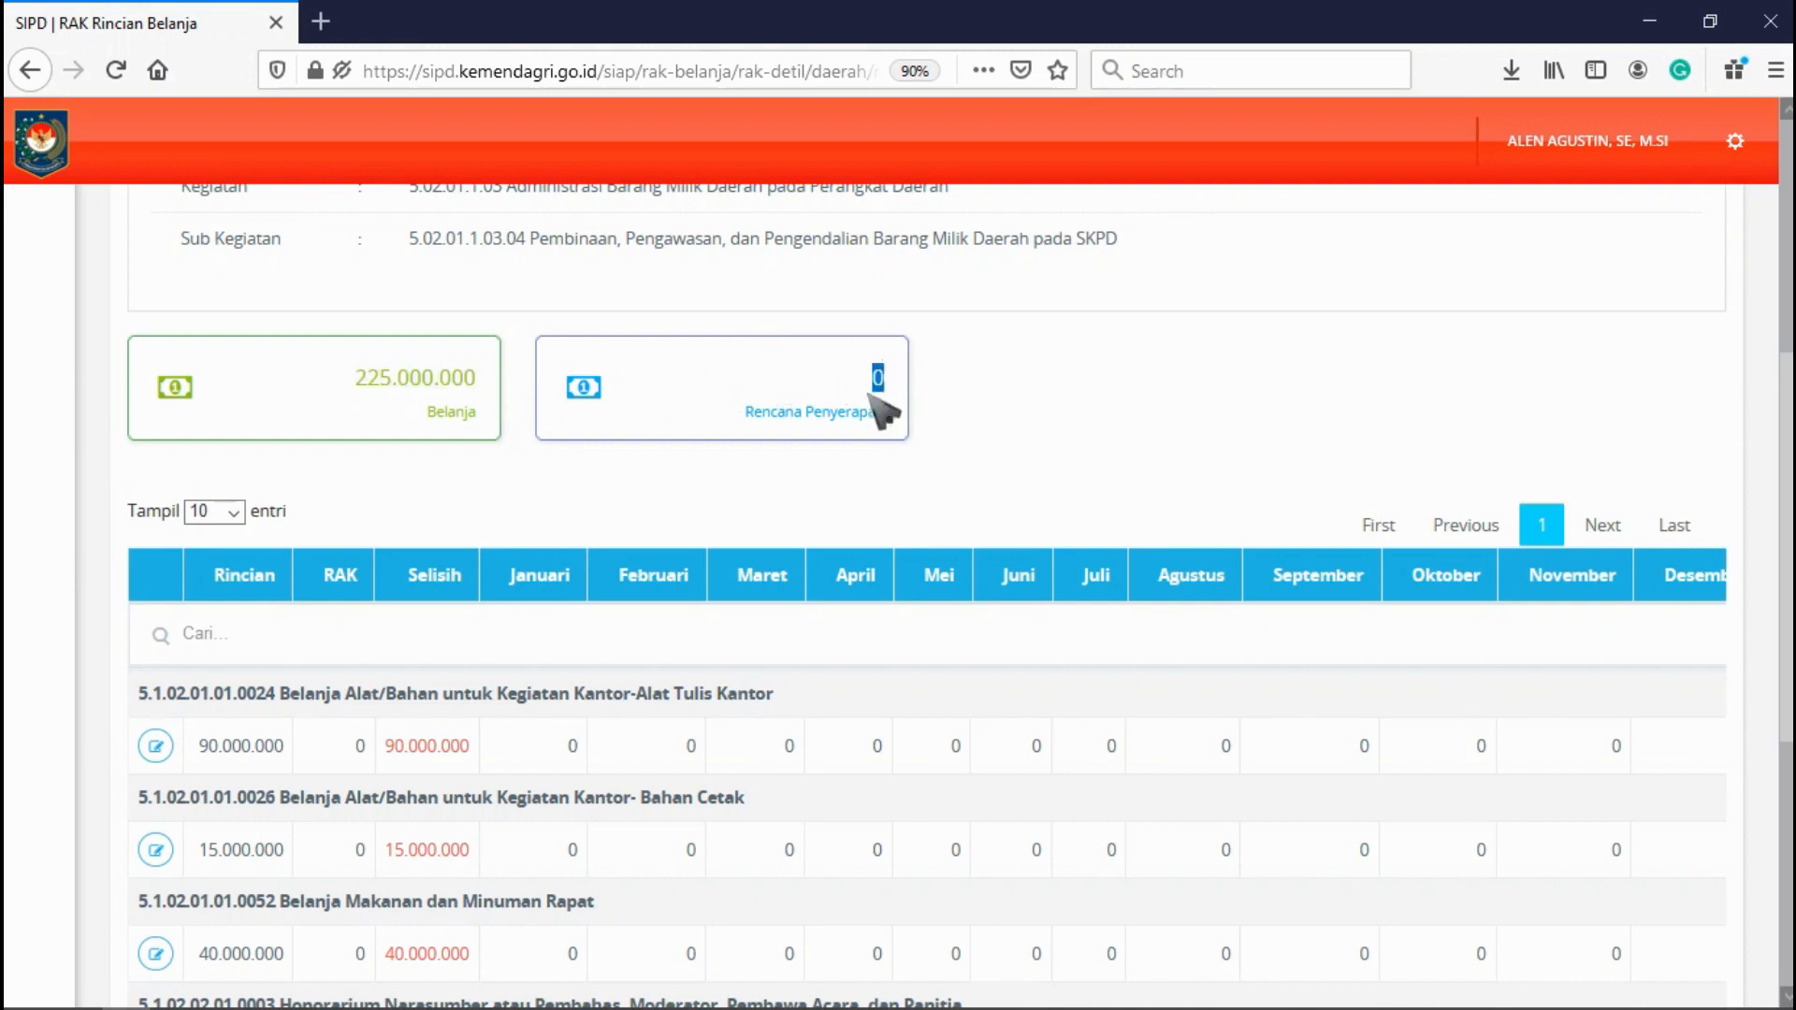
left_click(762, 493)
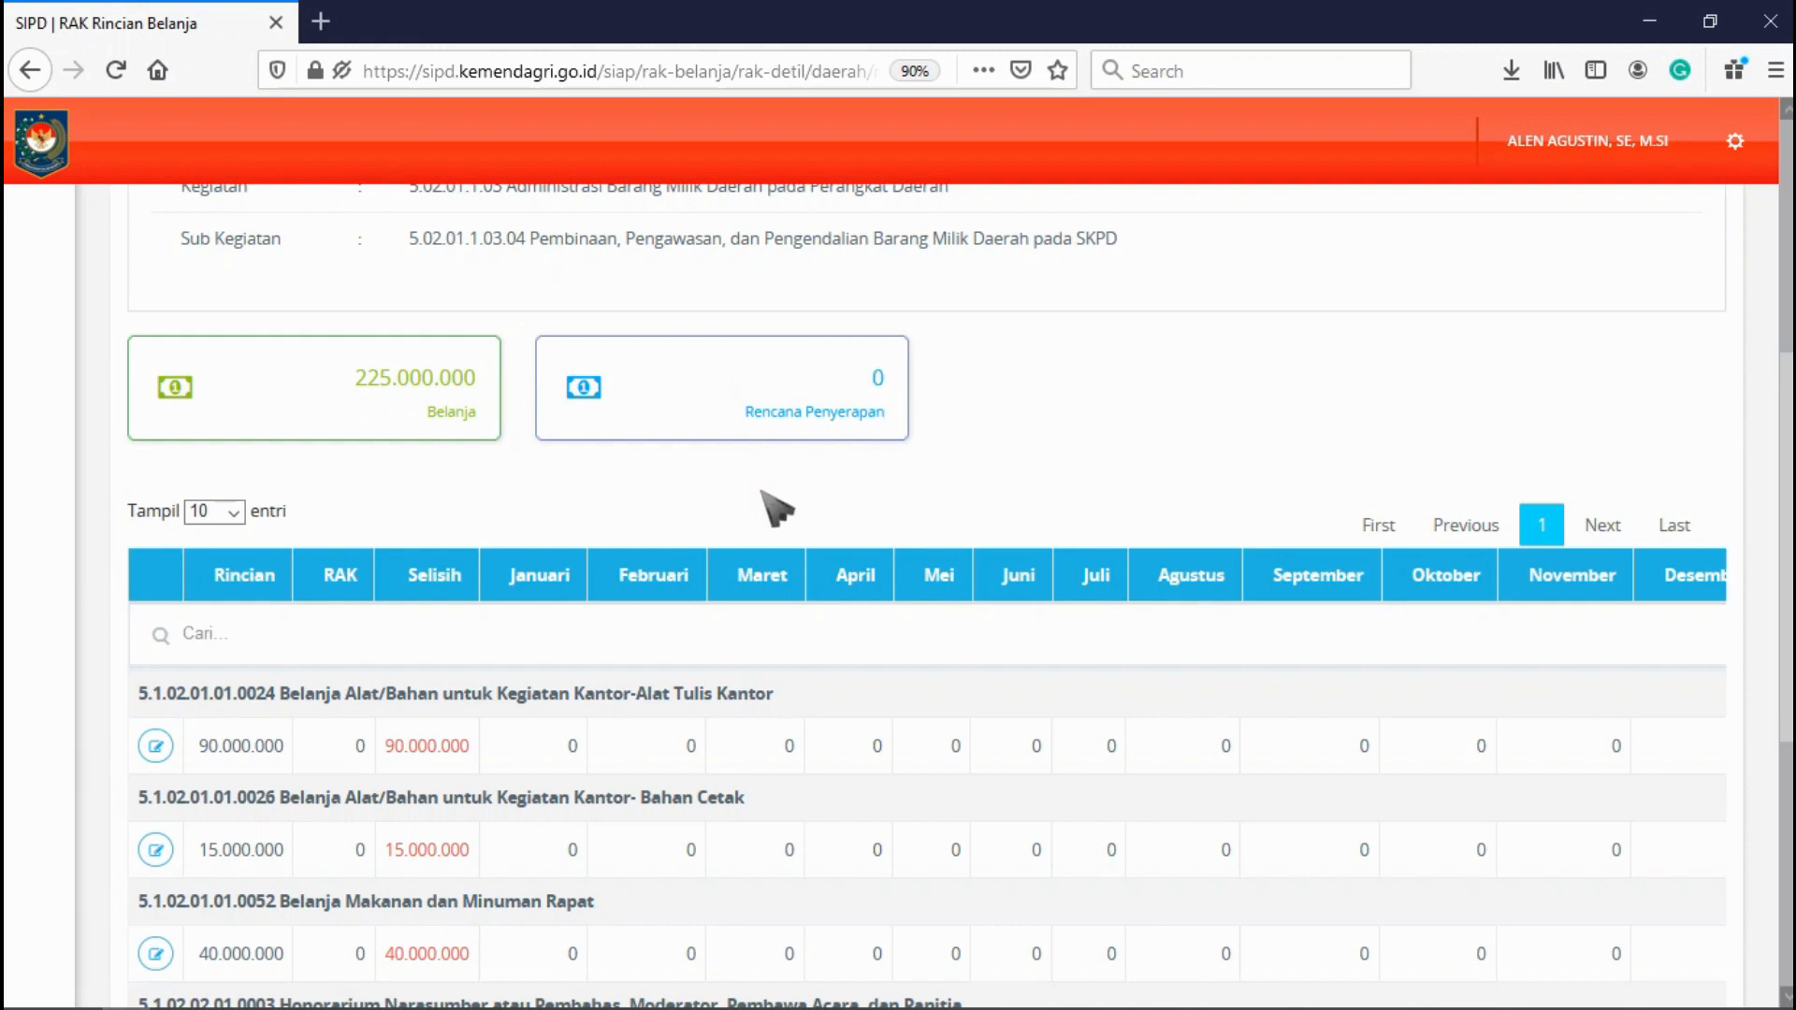
Review the rekening belanja of the sub kegiatan, from 5.1.02.01.01.0024 Alat Tulis Kantor to 5.1.02.04.01.0001 Belanja Perjalanan Dinas Biasa
scroll(776, 510, "down", 3)
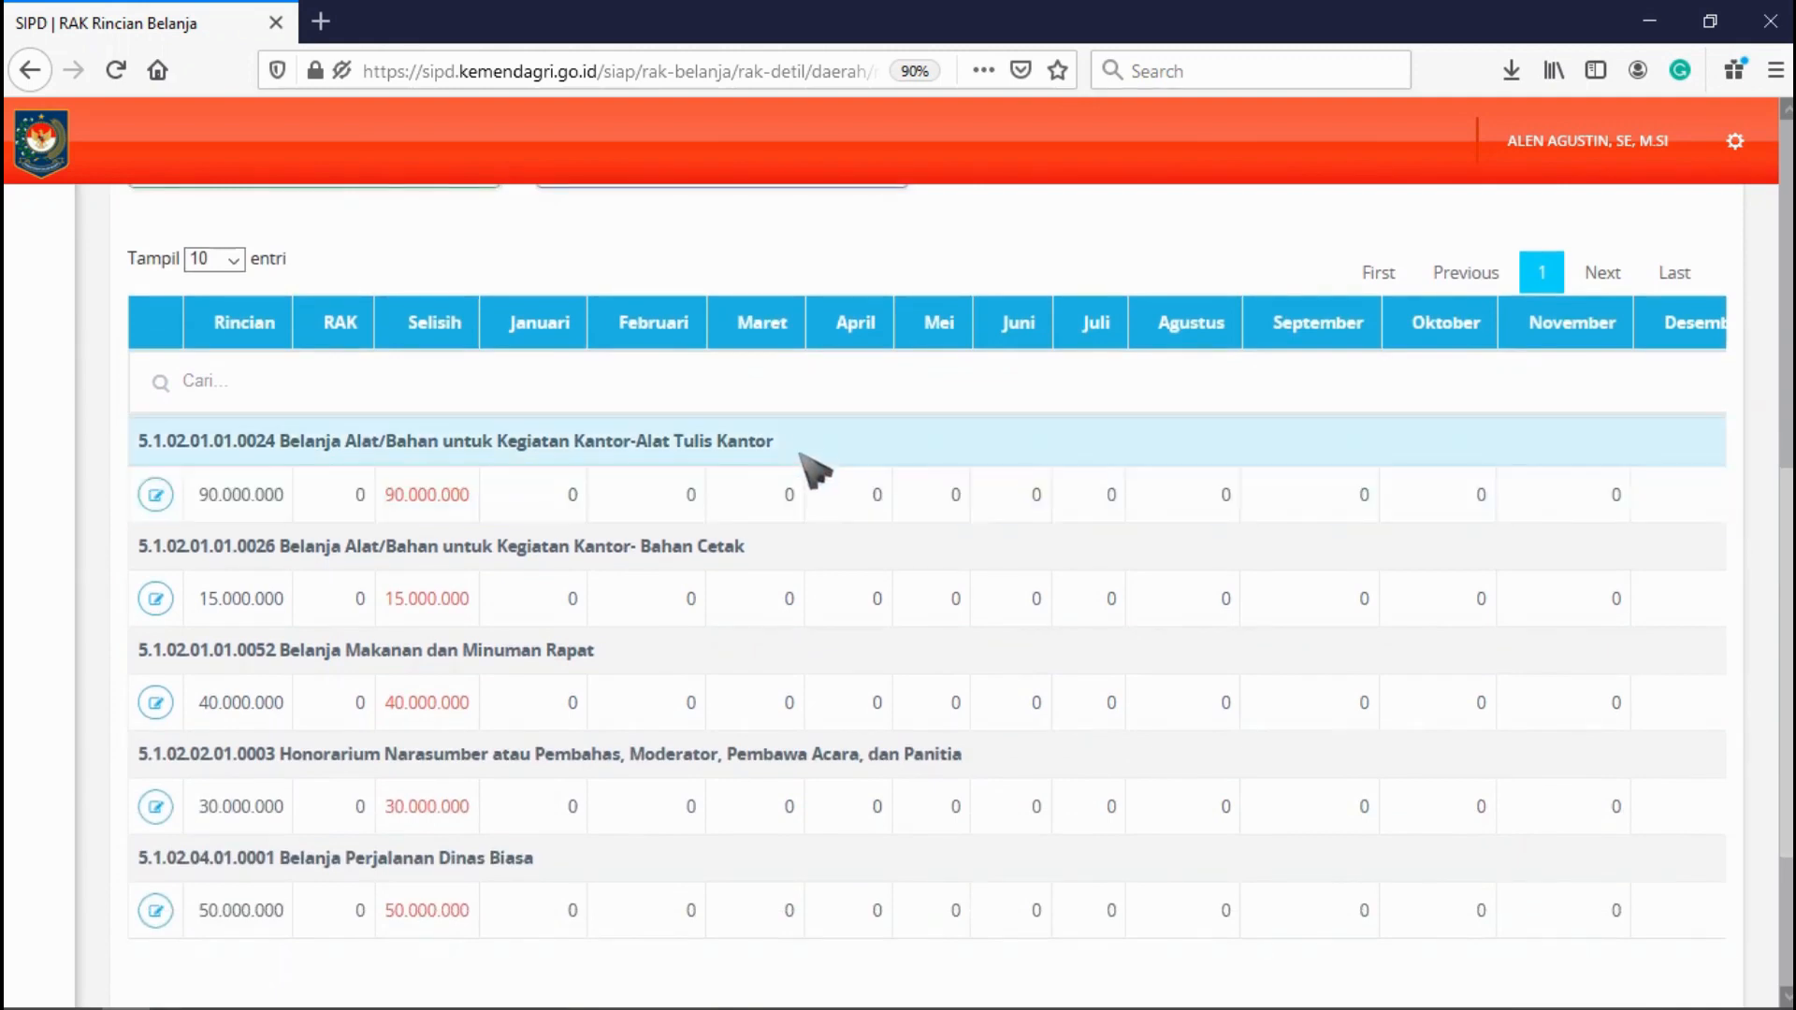
left_click_drag(786, 441, 148, 465)
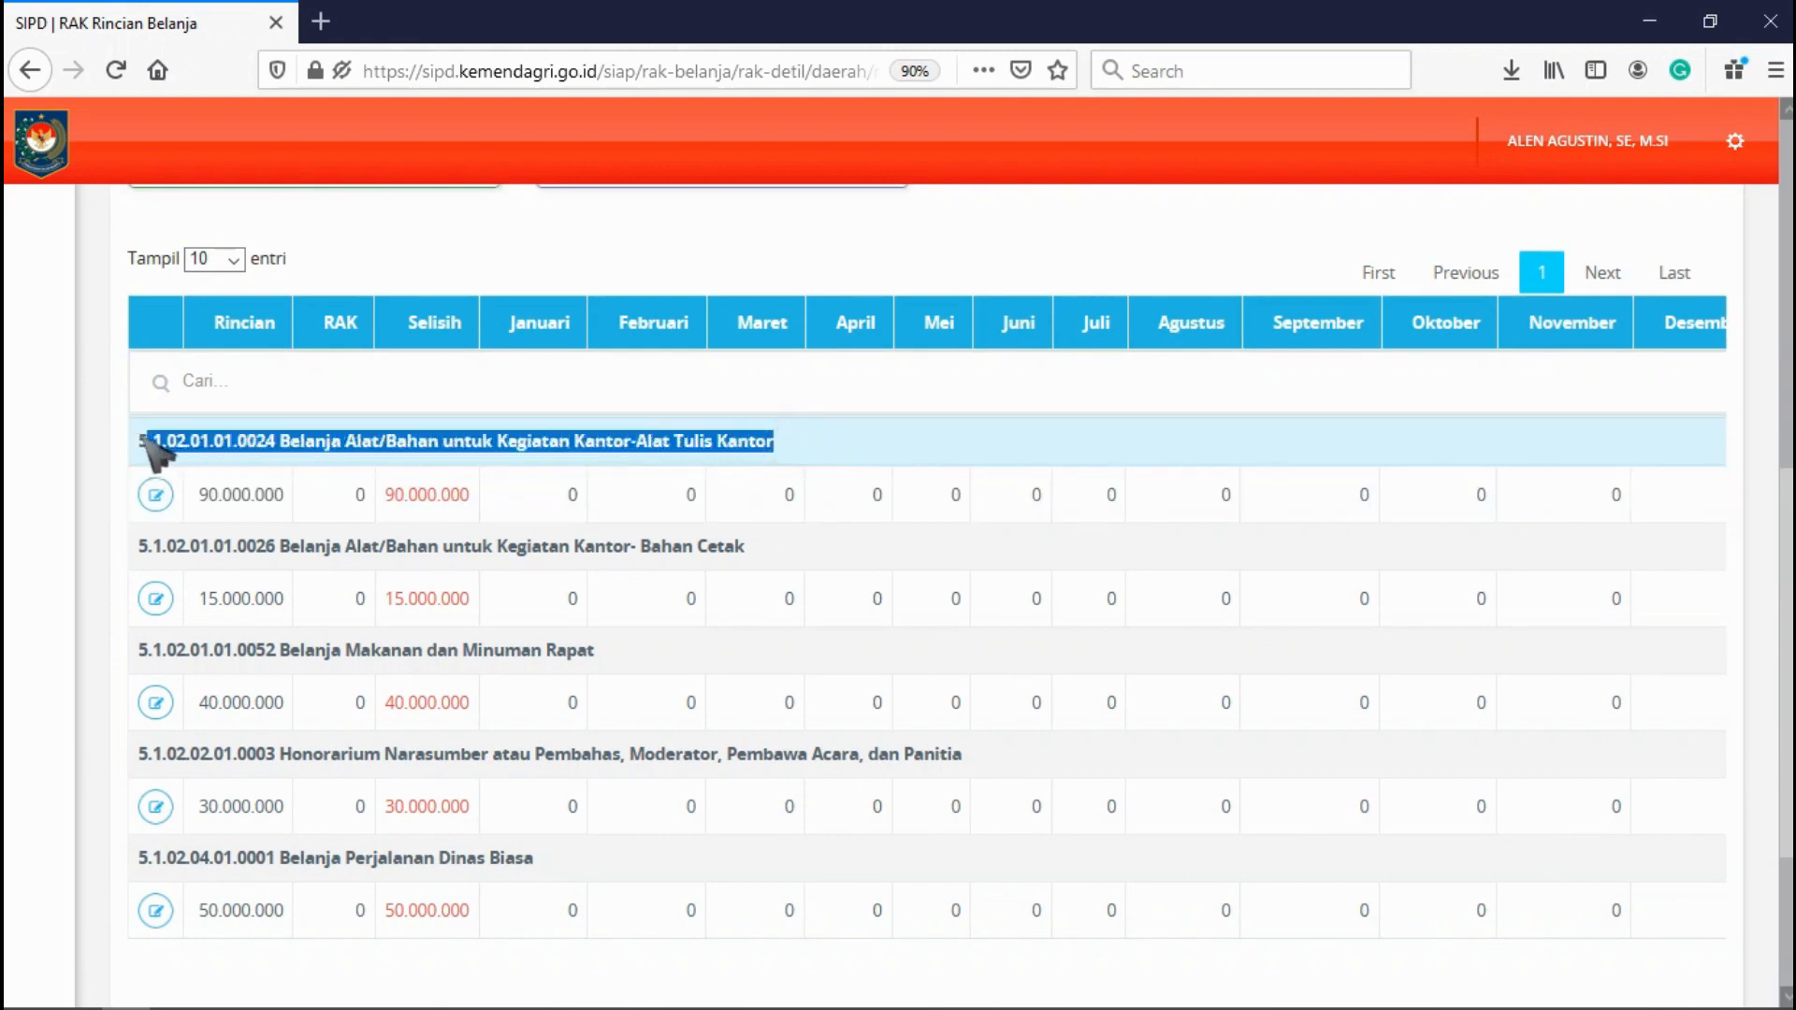
left_click_drag(745, 544, 140, 545)
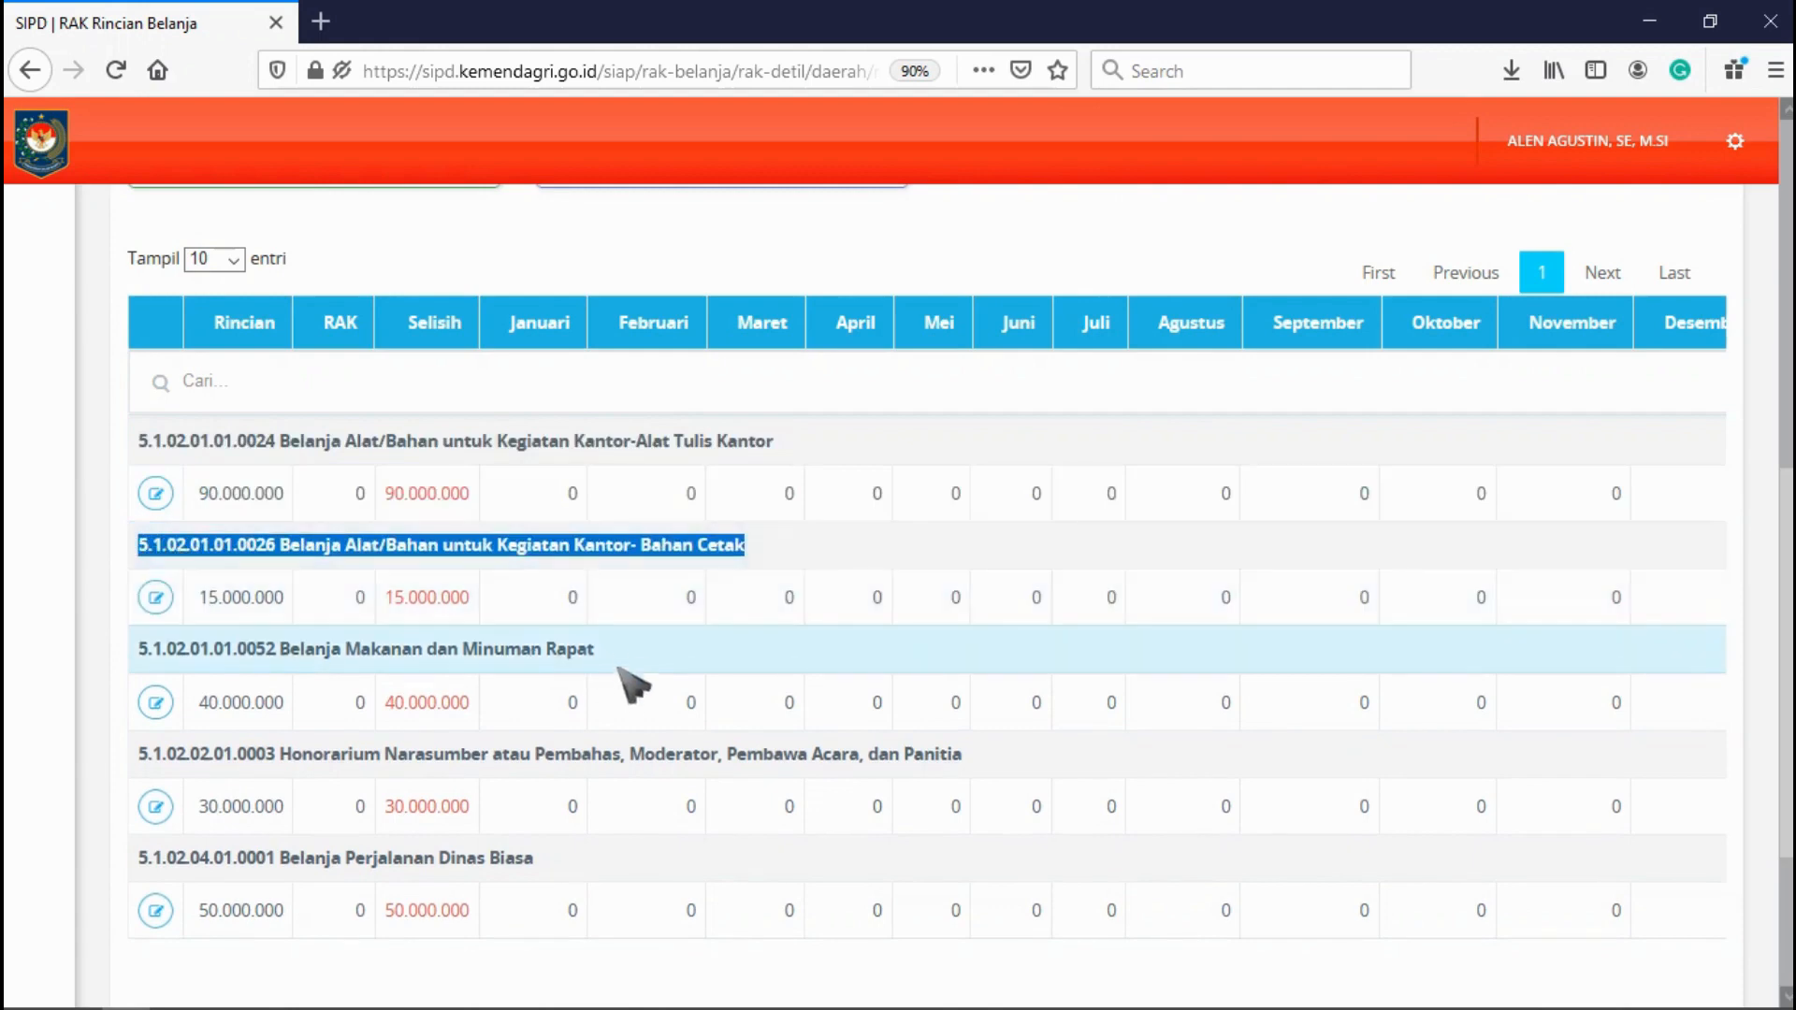
left_click_drag(597, 648, 130, 659)
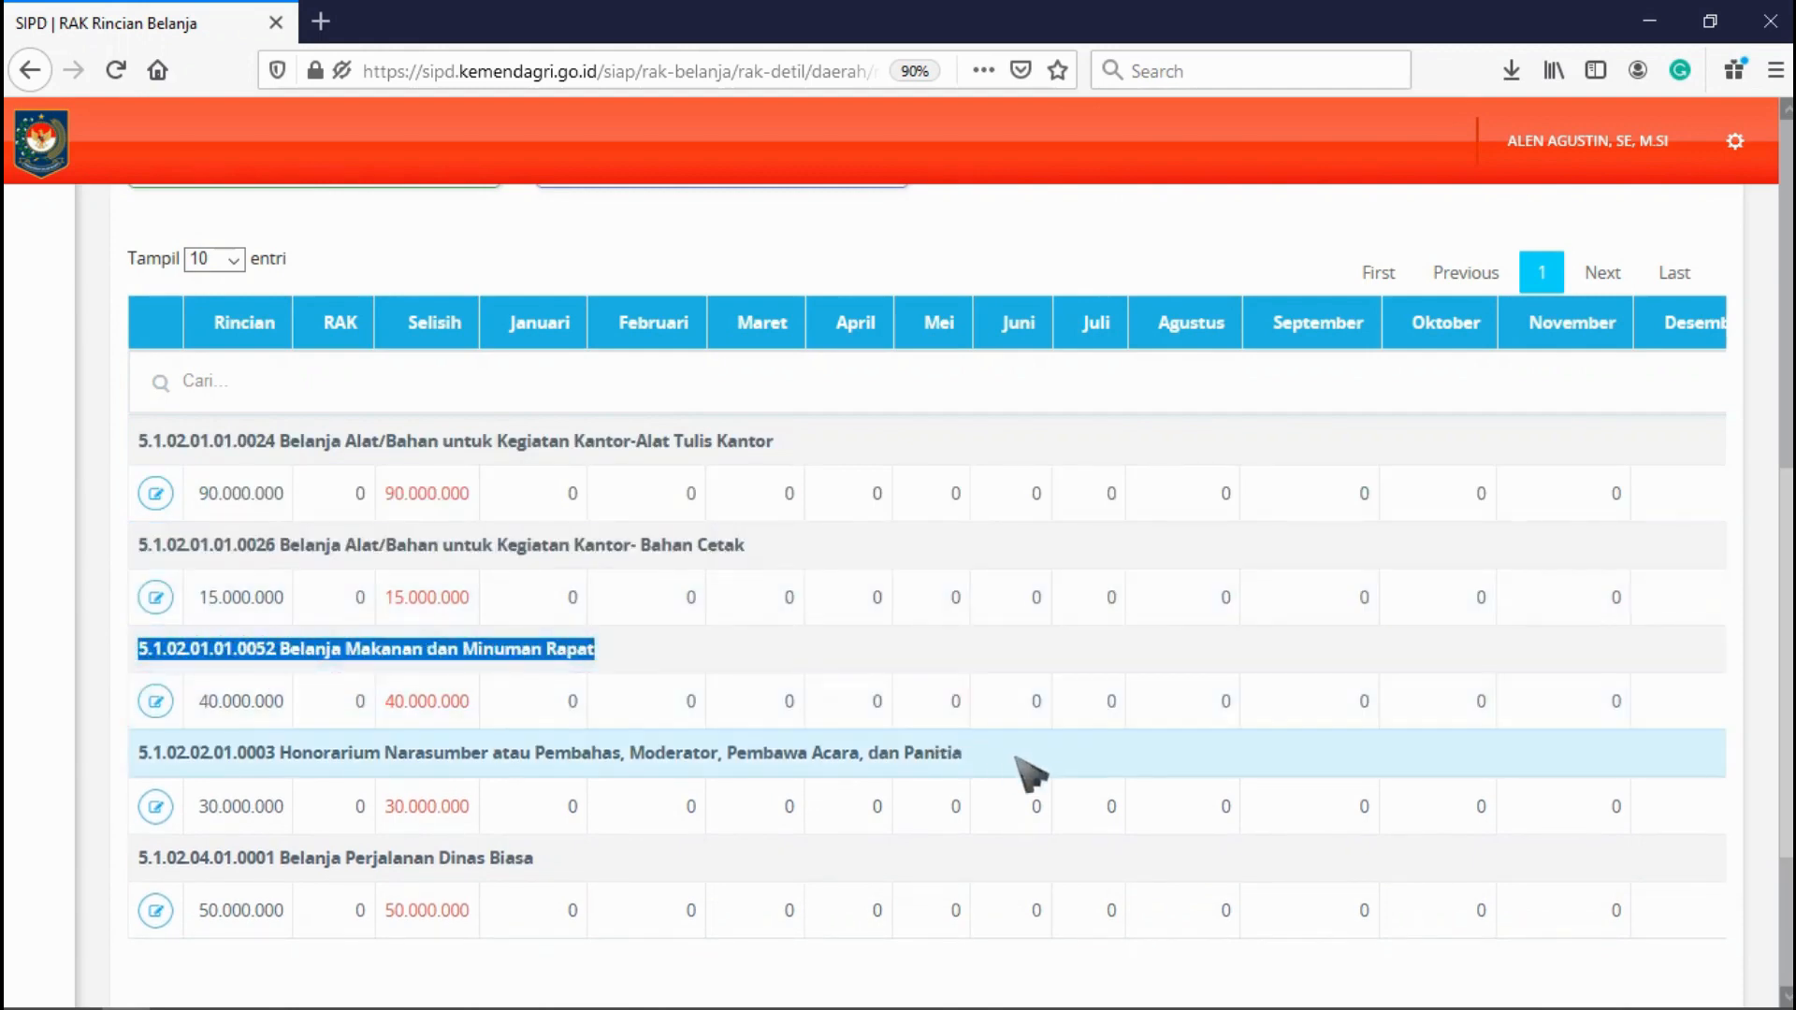
left_click_drag(968, 754, 140, 758)
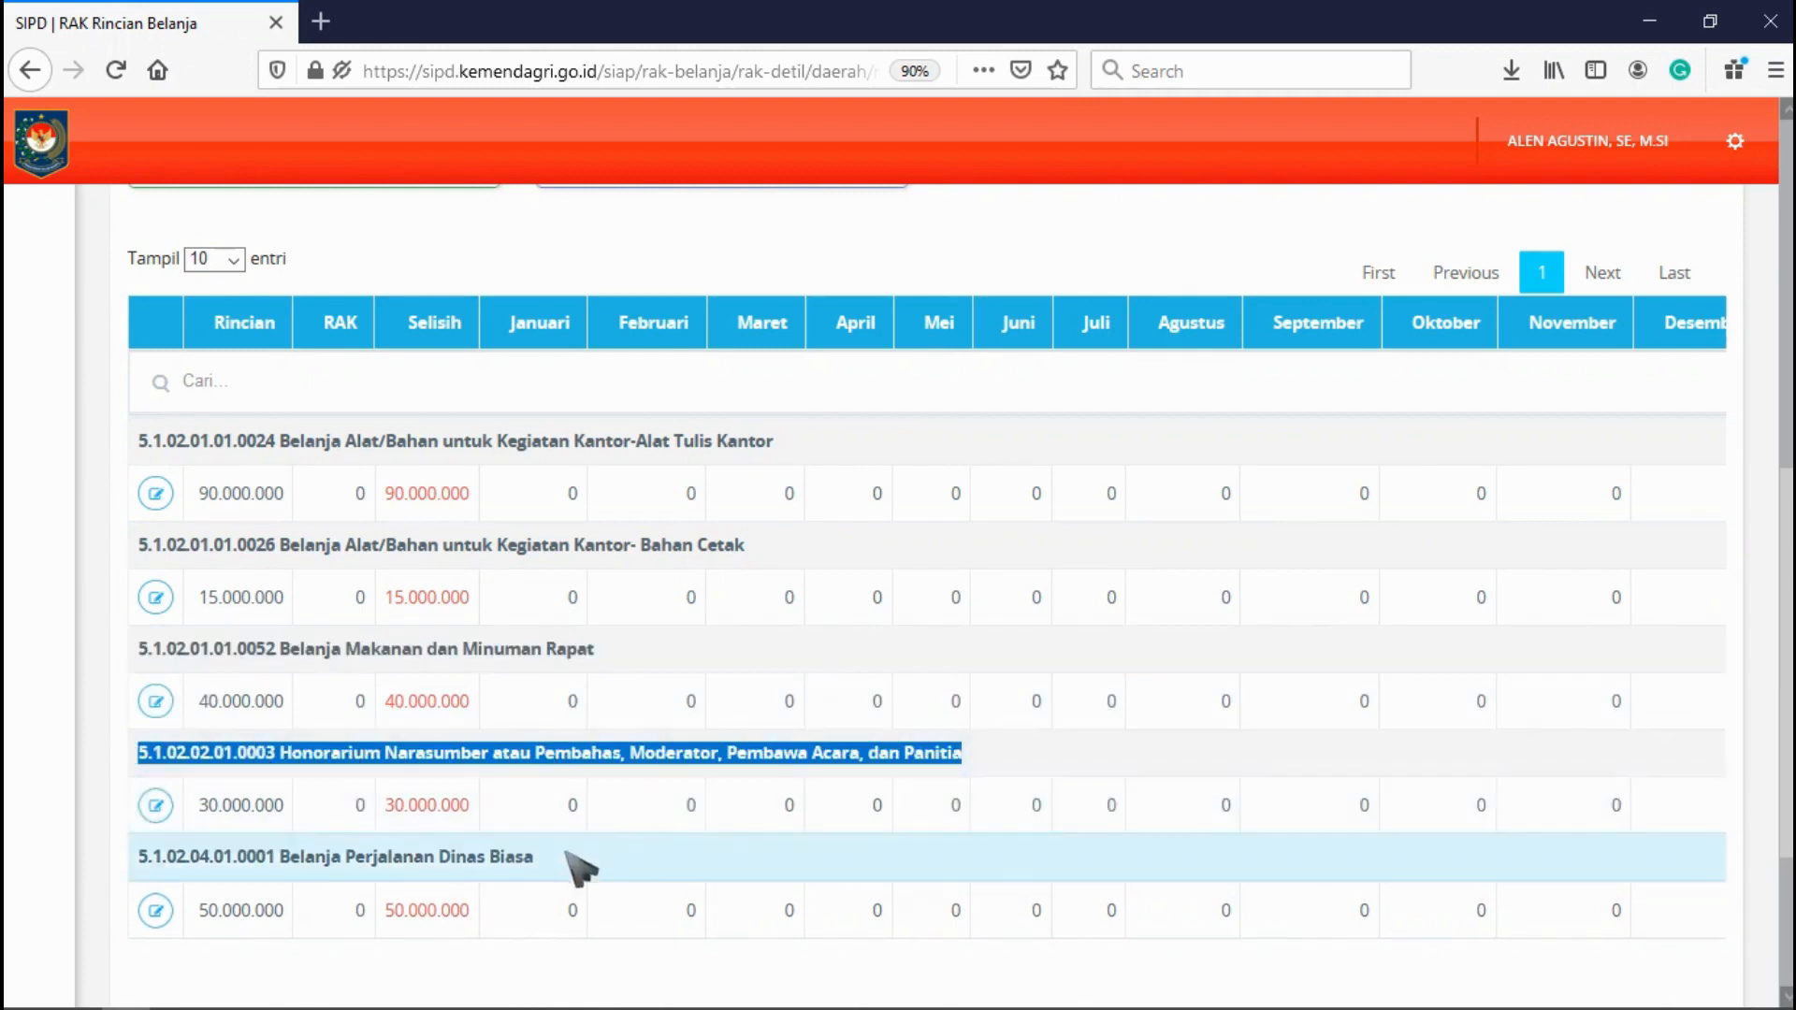
left_click_drag(570, 856, 145, 861)
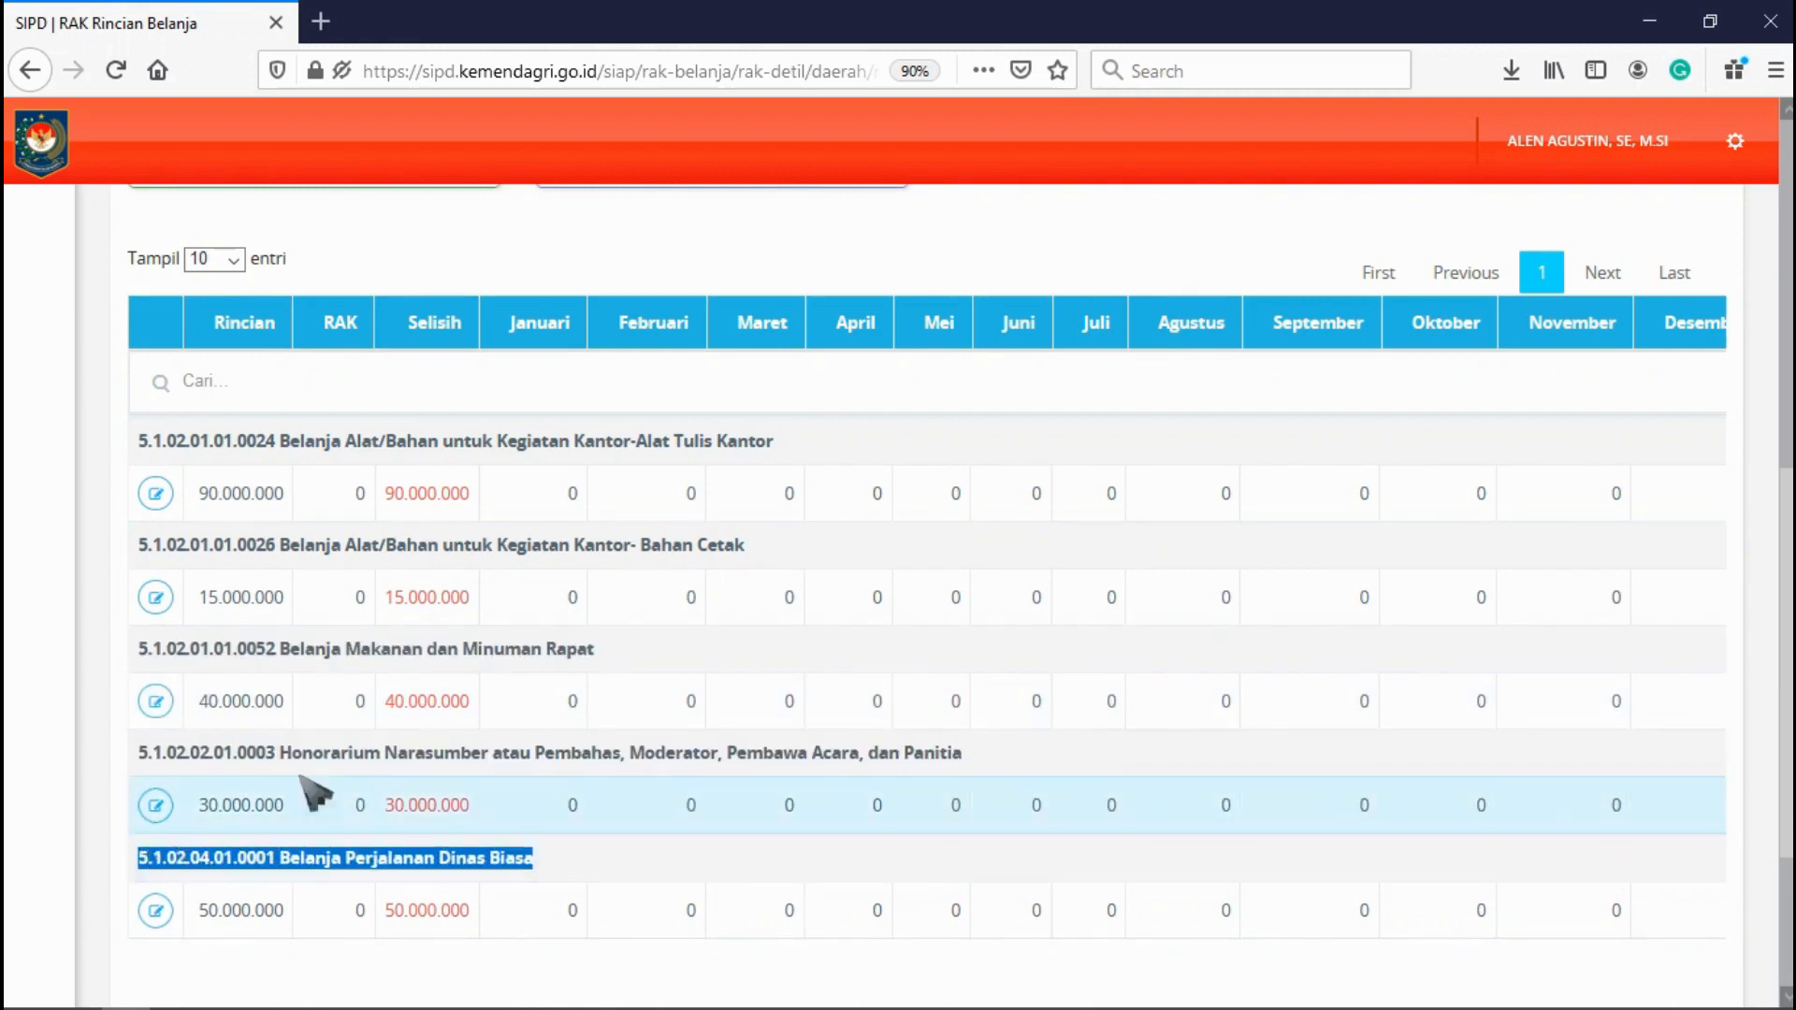
left_click(577, 251)
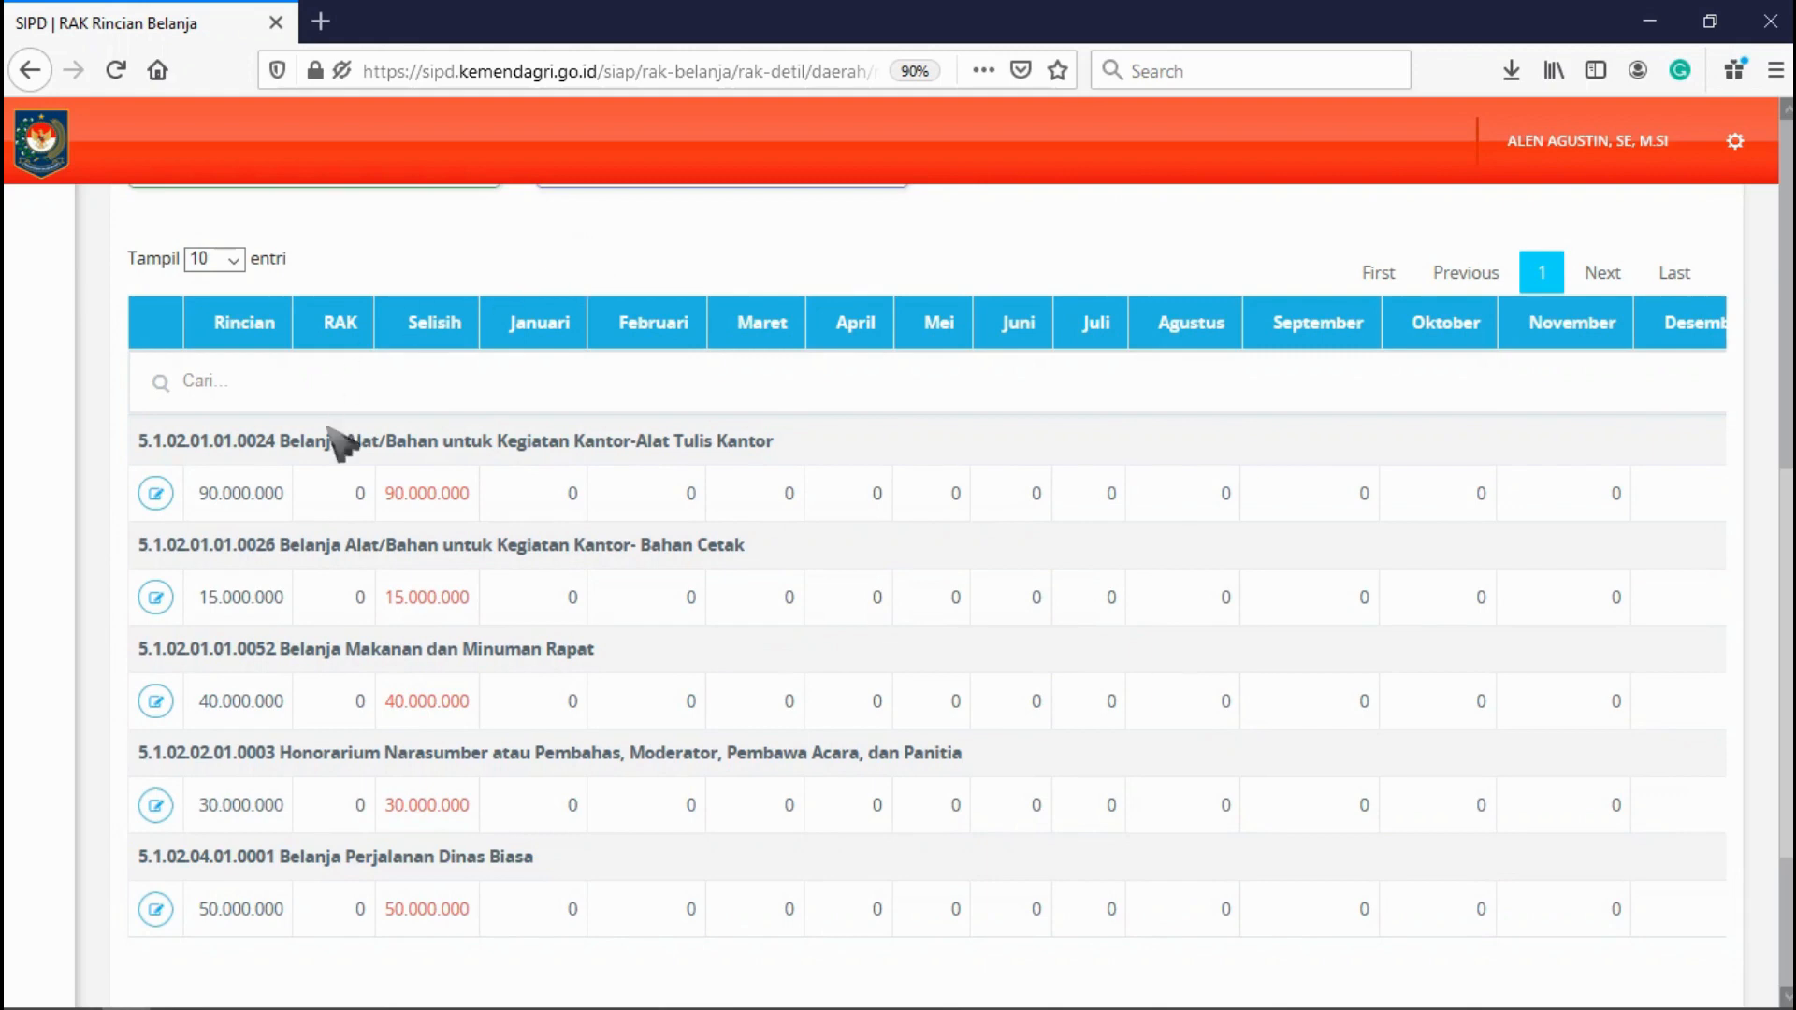
Examine the Rincian, RAK, Selisih and monthly values of 5.1.02.01.01.0024 Belanja Alat/Bahan untuk Kegiatan Kantor-Alat Tulis Kantor
left_click(279, 493)
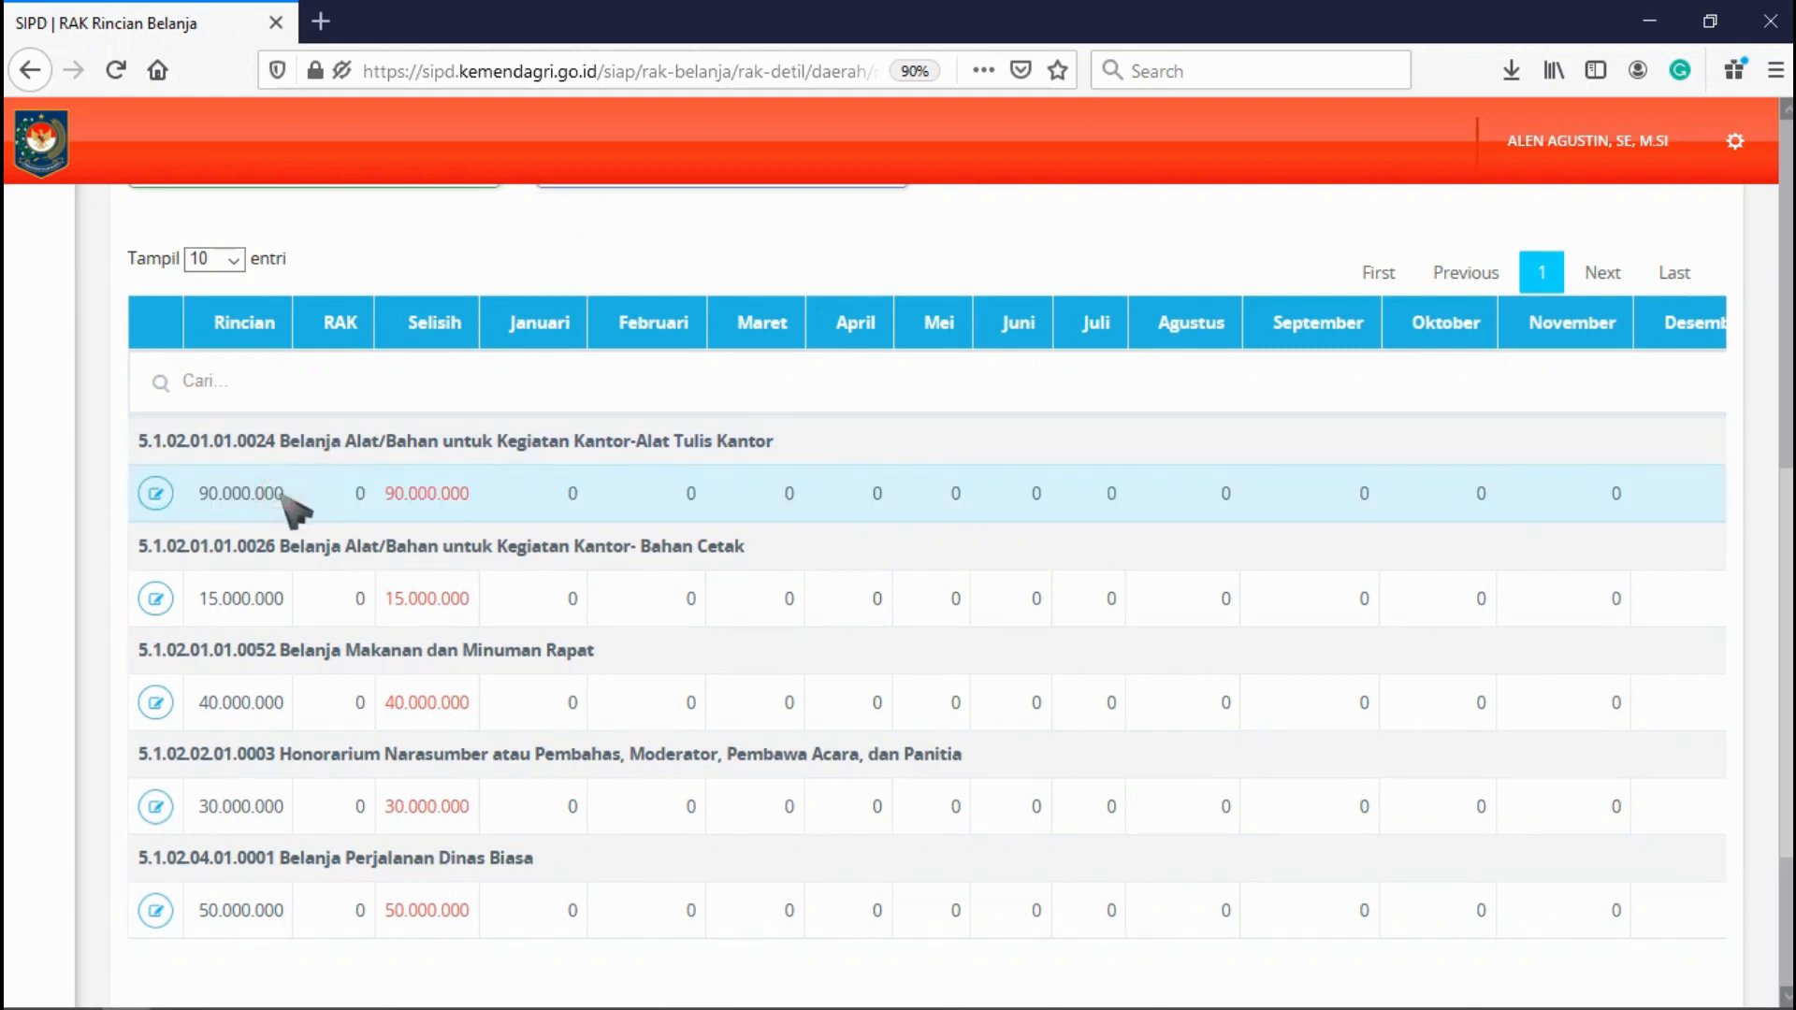
left_click_drag(280, 494, 202, 498)
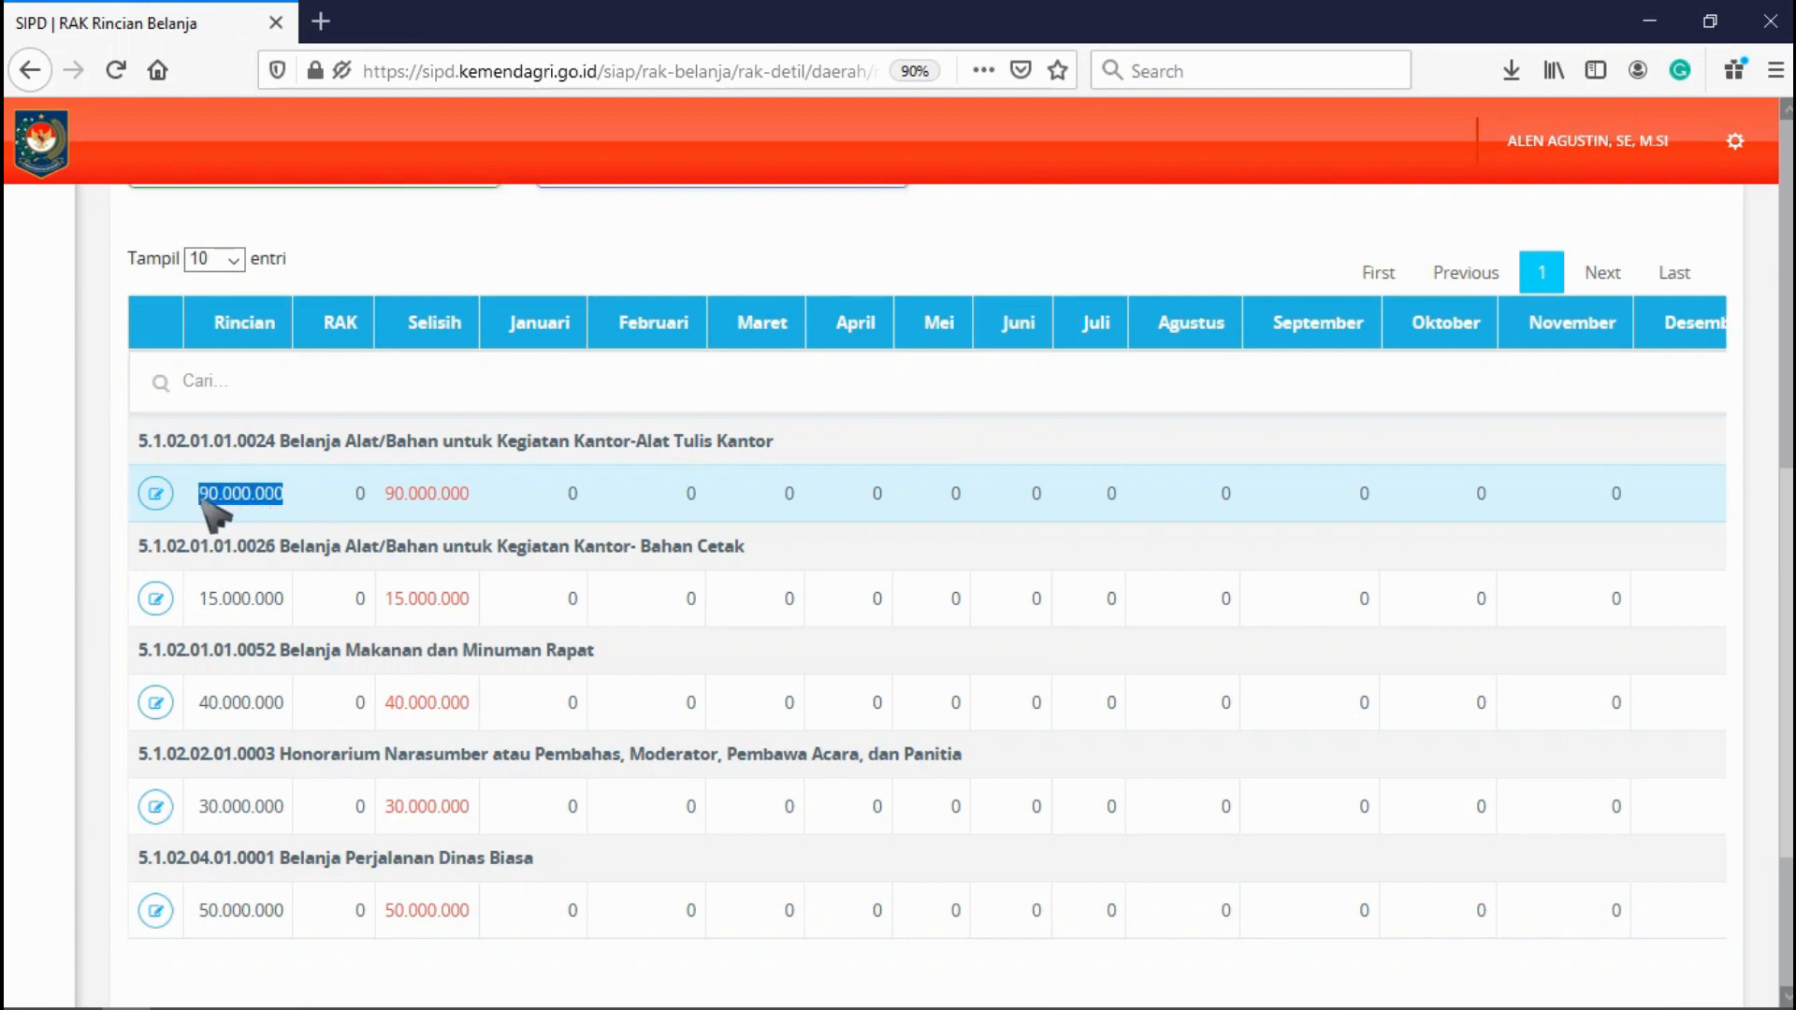
left_click(341, 494)
left_click(340, 493)
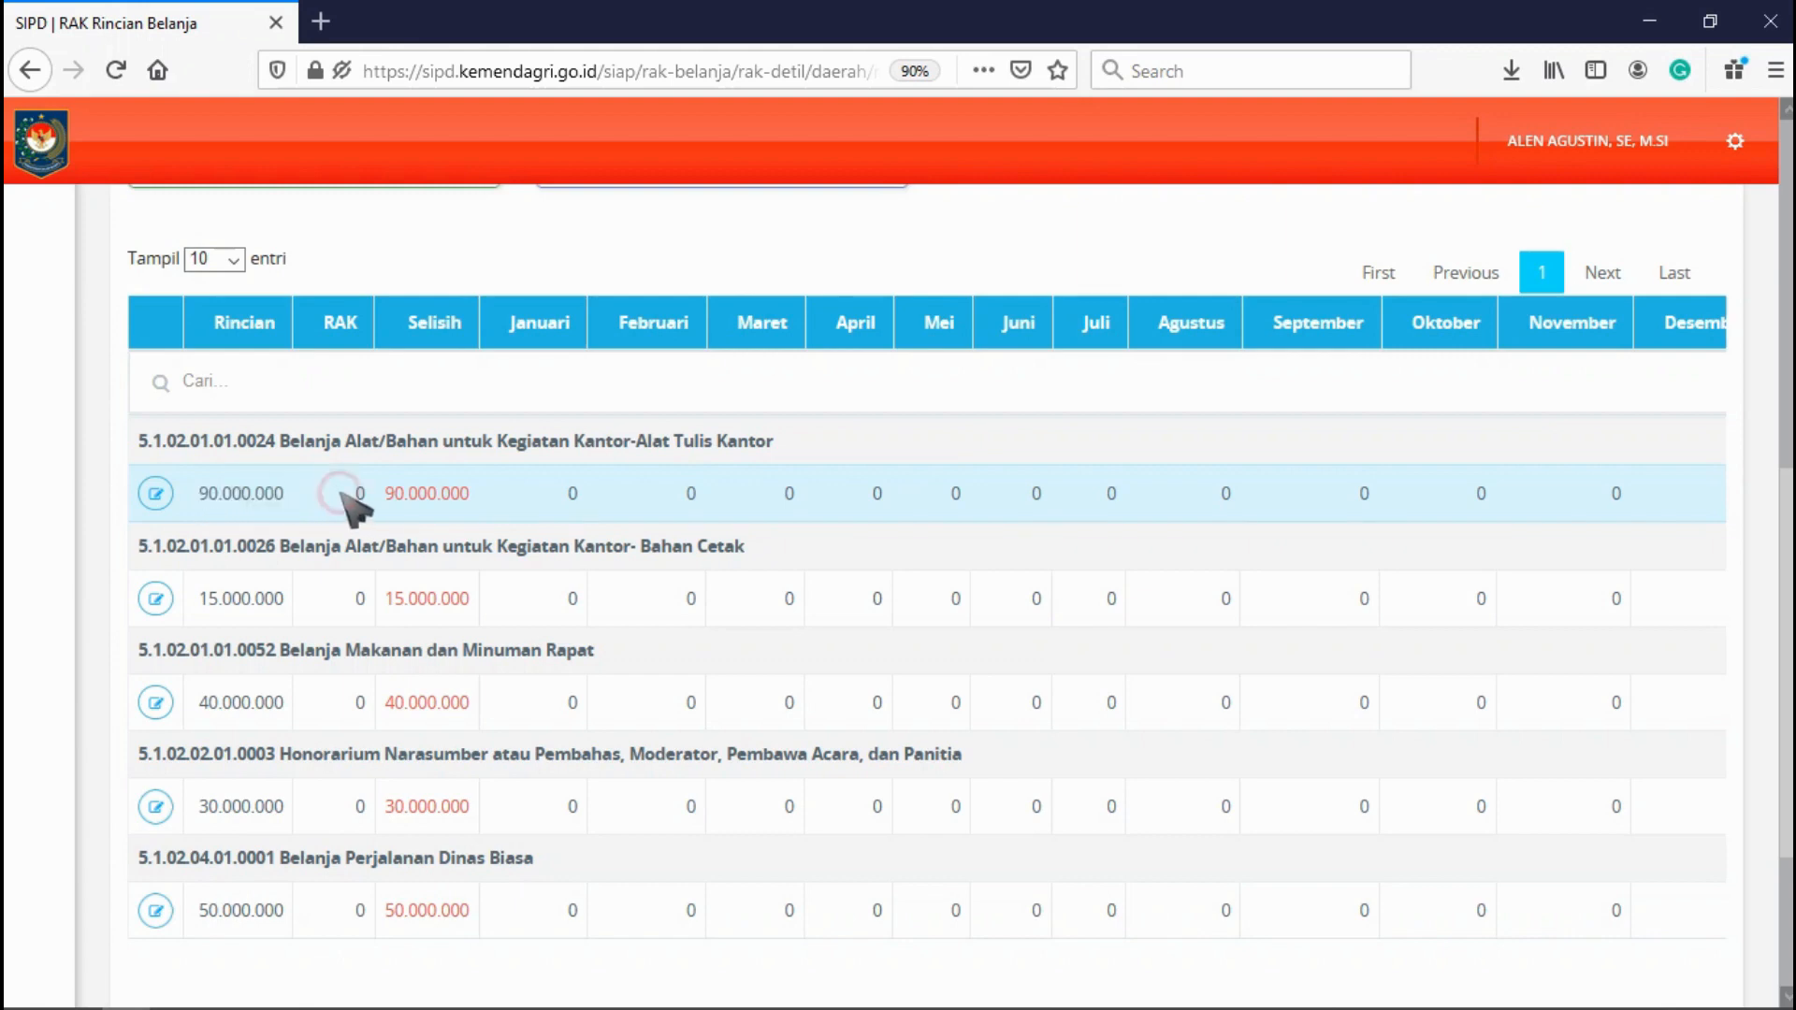
double_click(366, 494)
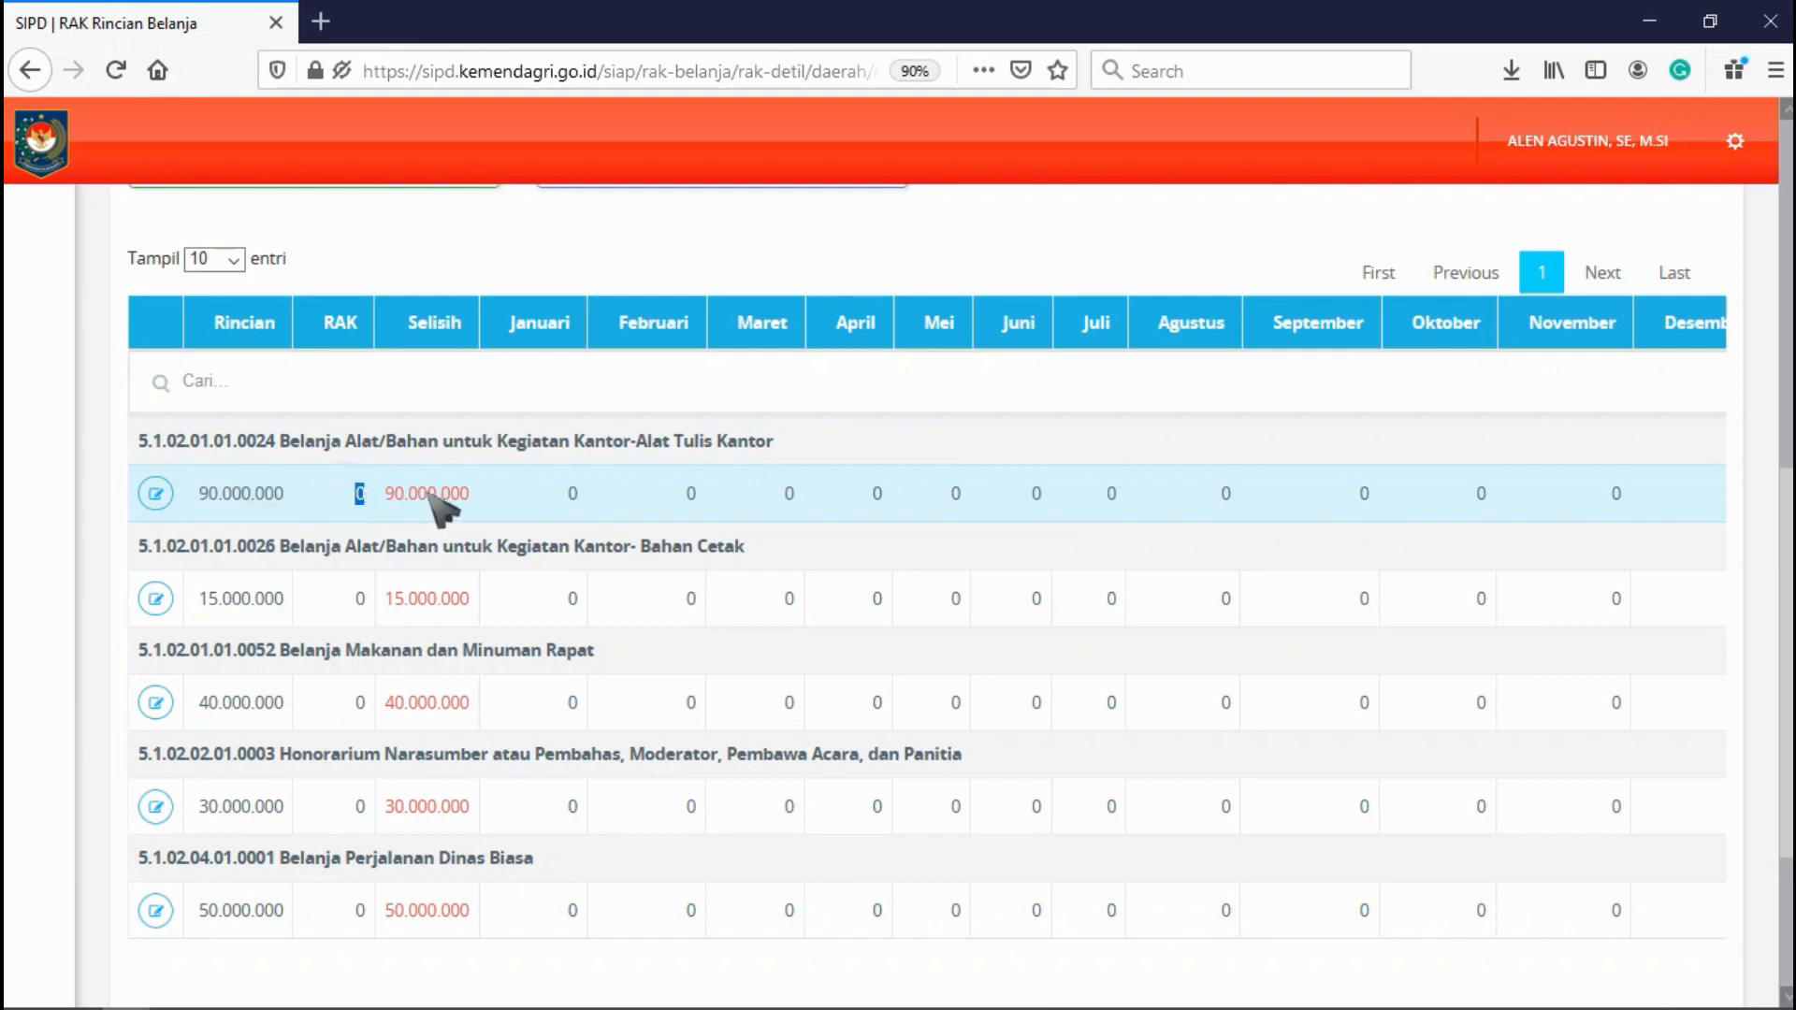
left_click_drag(472, 494, 379, 494)
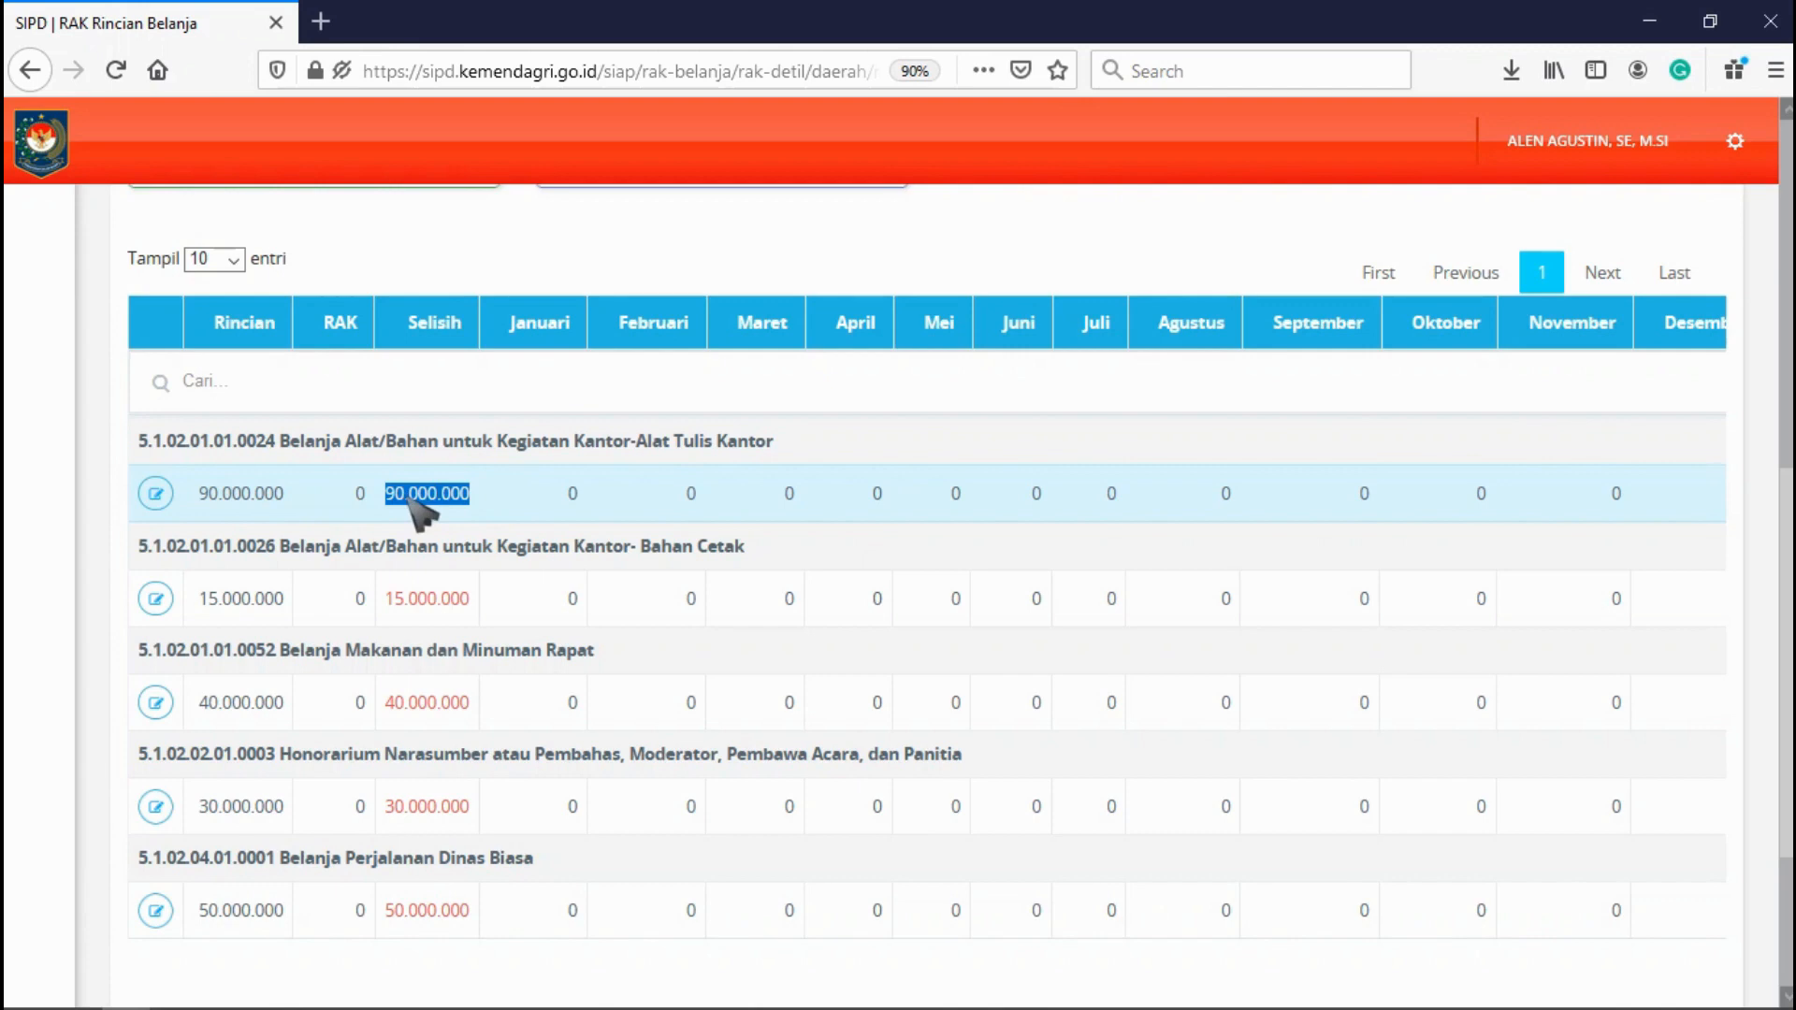
left_click(542, 492)
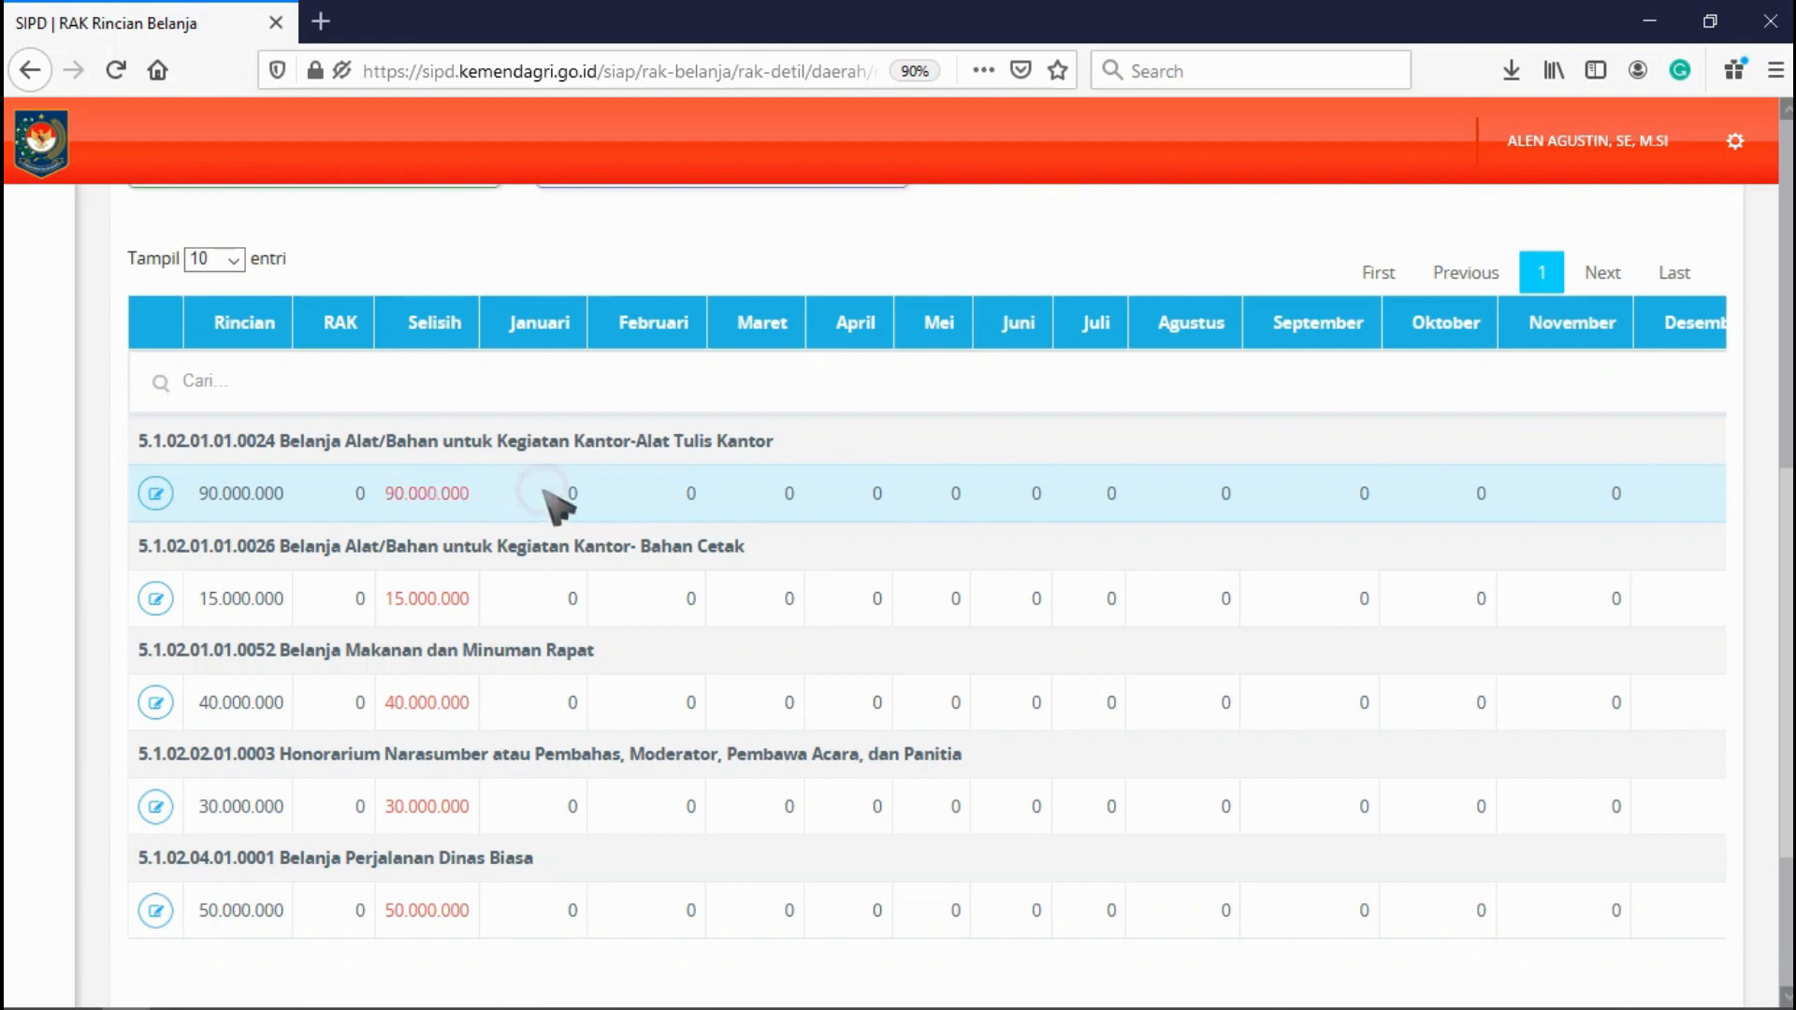
left_click_drag(542, 490, 1637, 498)
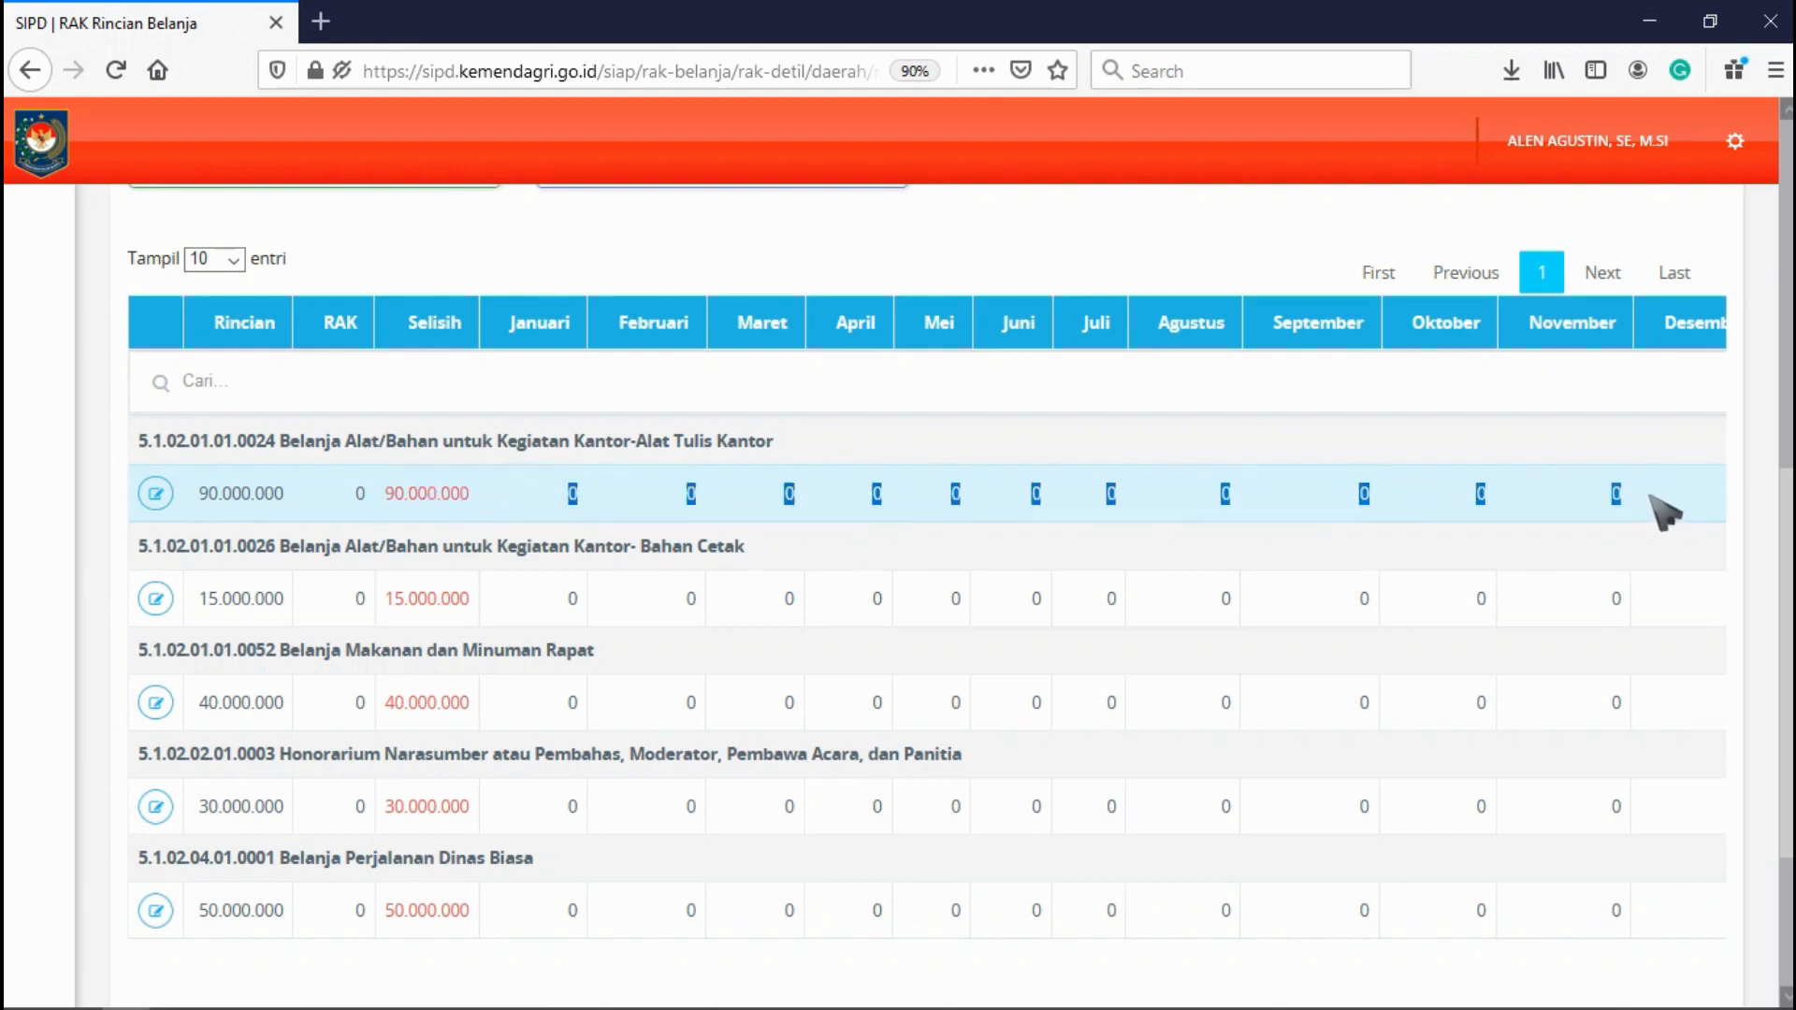
left_click(1652, 496)
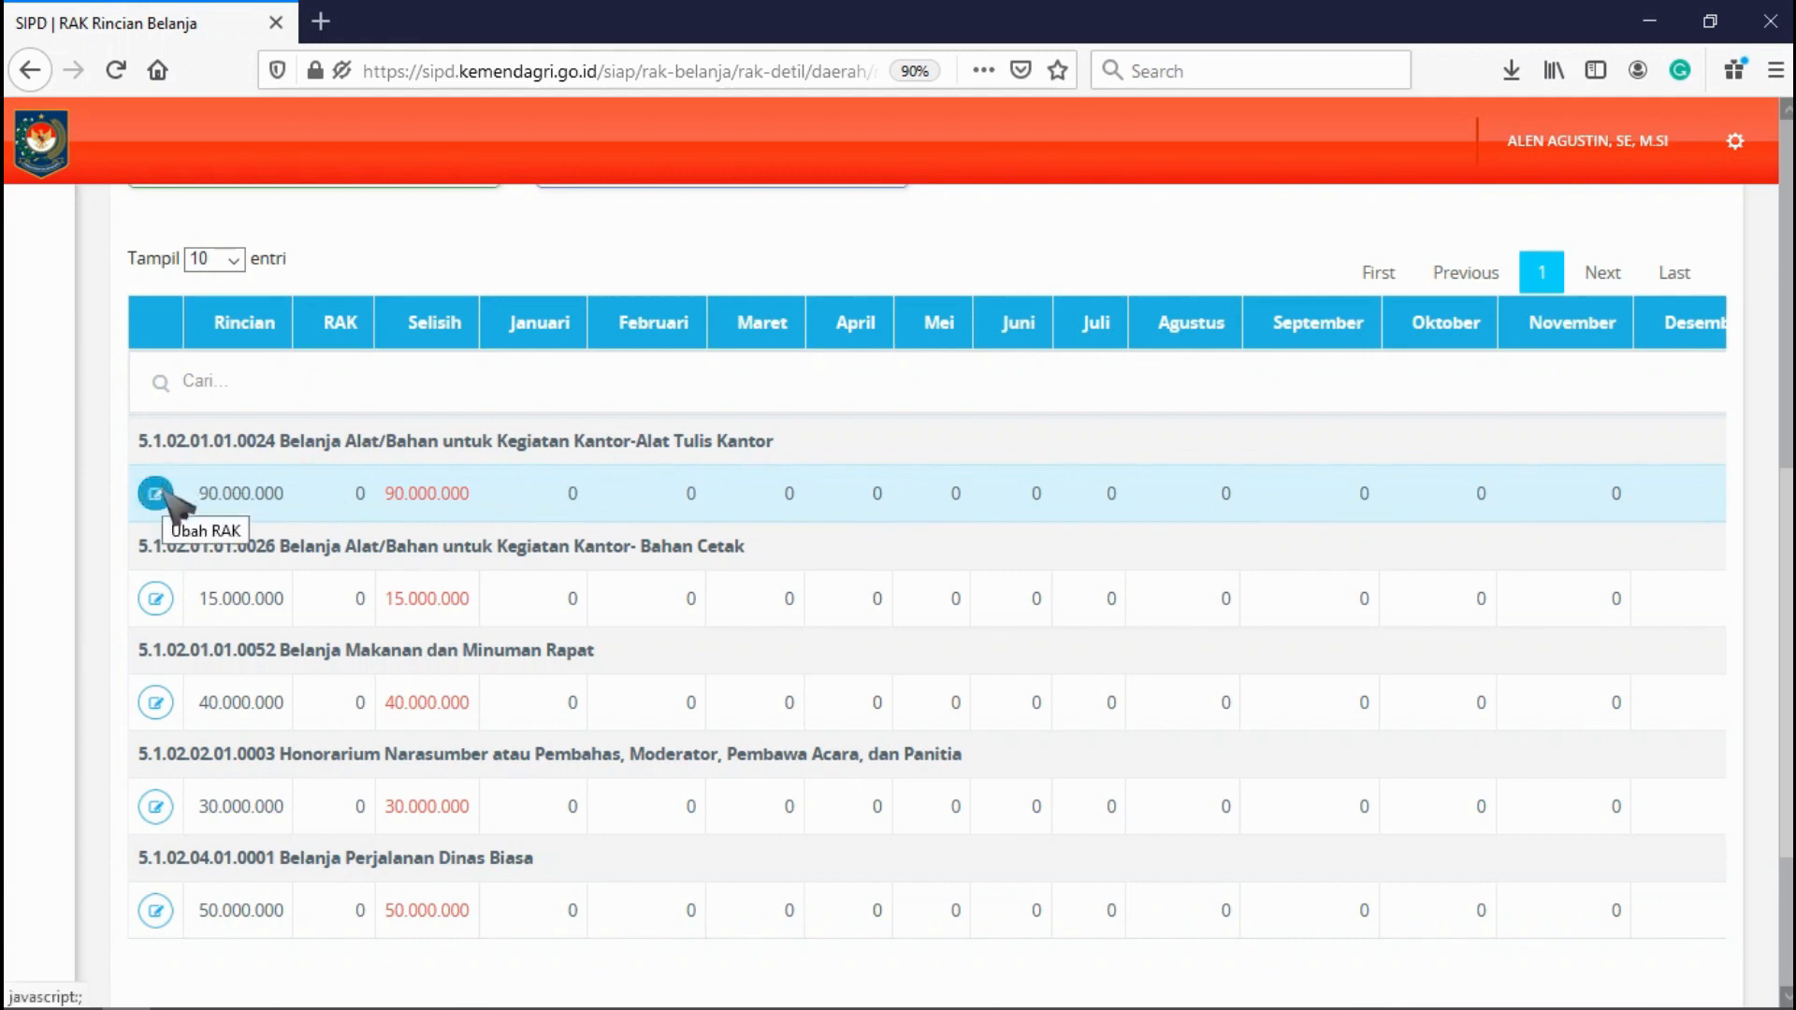
Open the RAK form of 5.1.02.01.01.0024 Alat Tulis Kantor and enter 30.000.000 for Februari and 20.000.000 for April
left_click(155, 494)
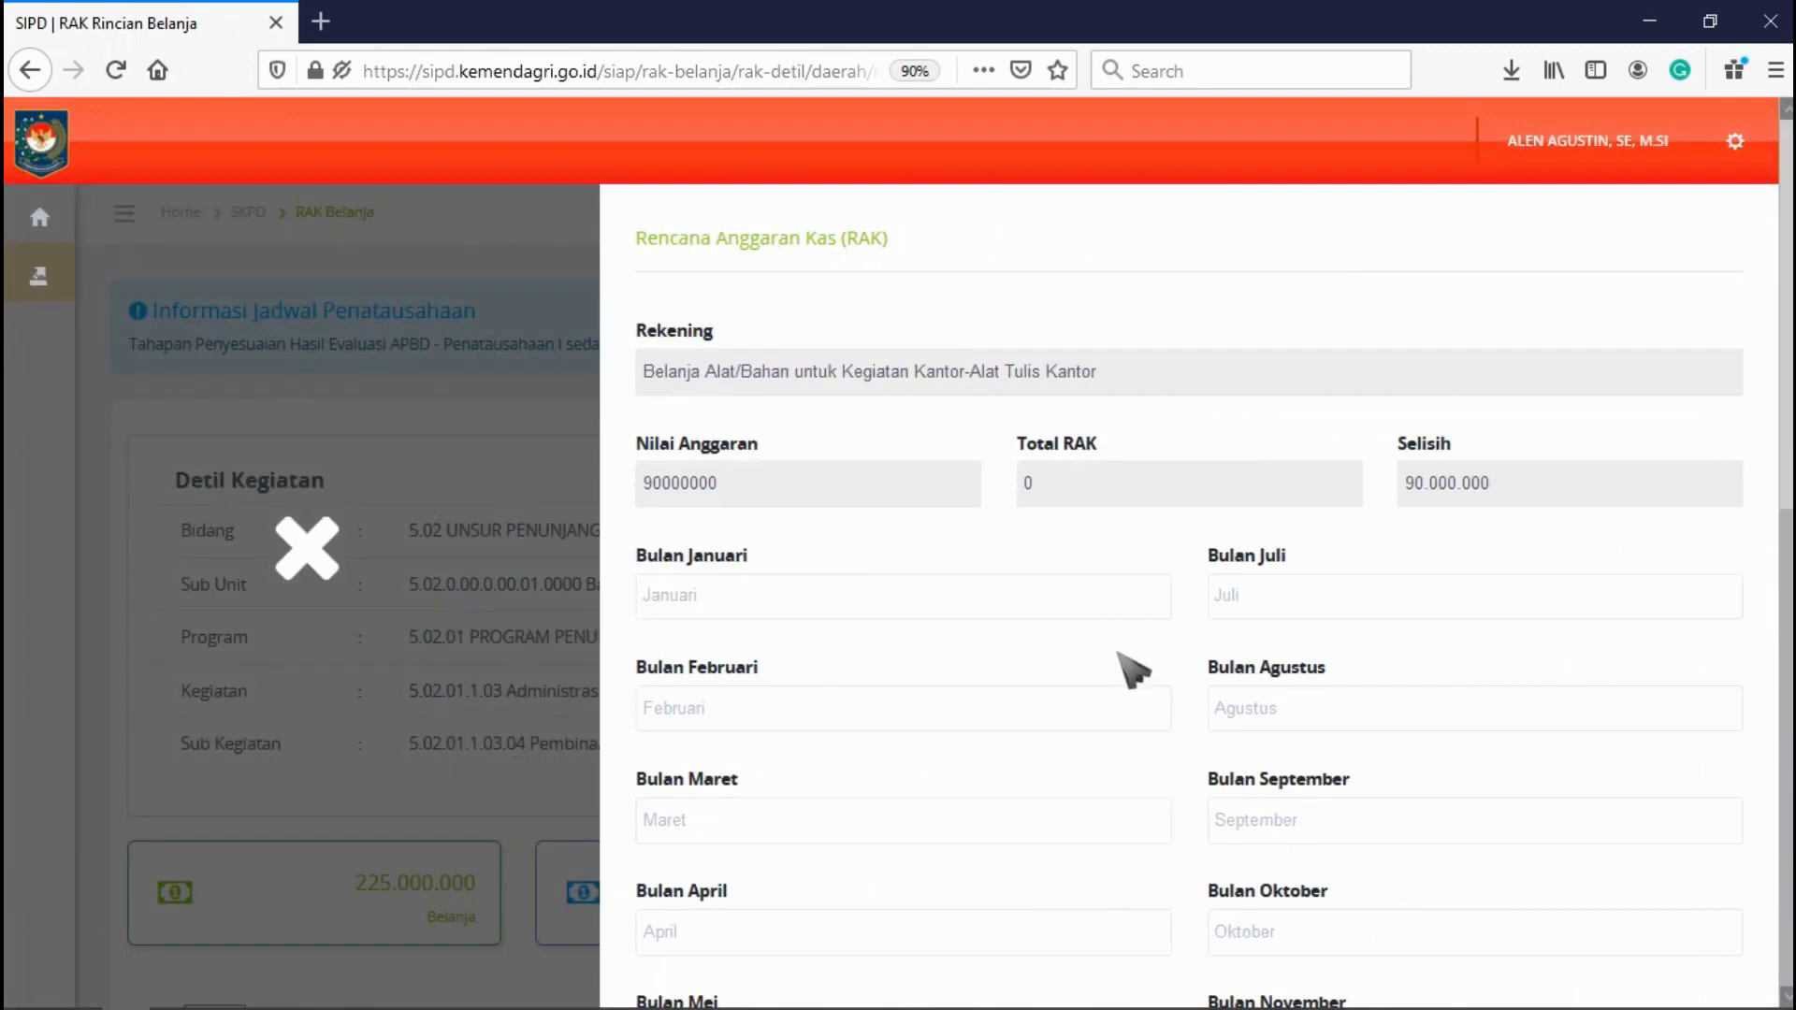
scroll(1131, 669, "down", 10)
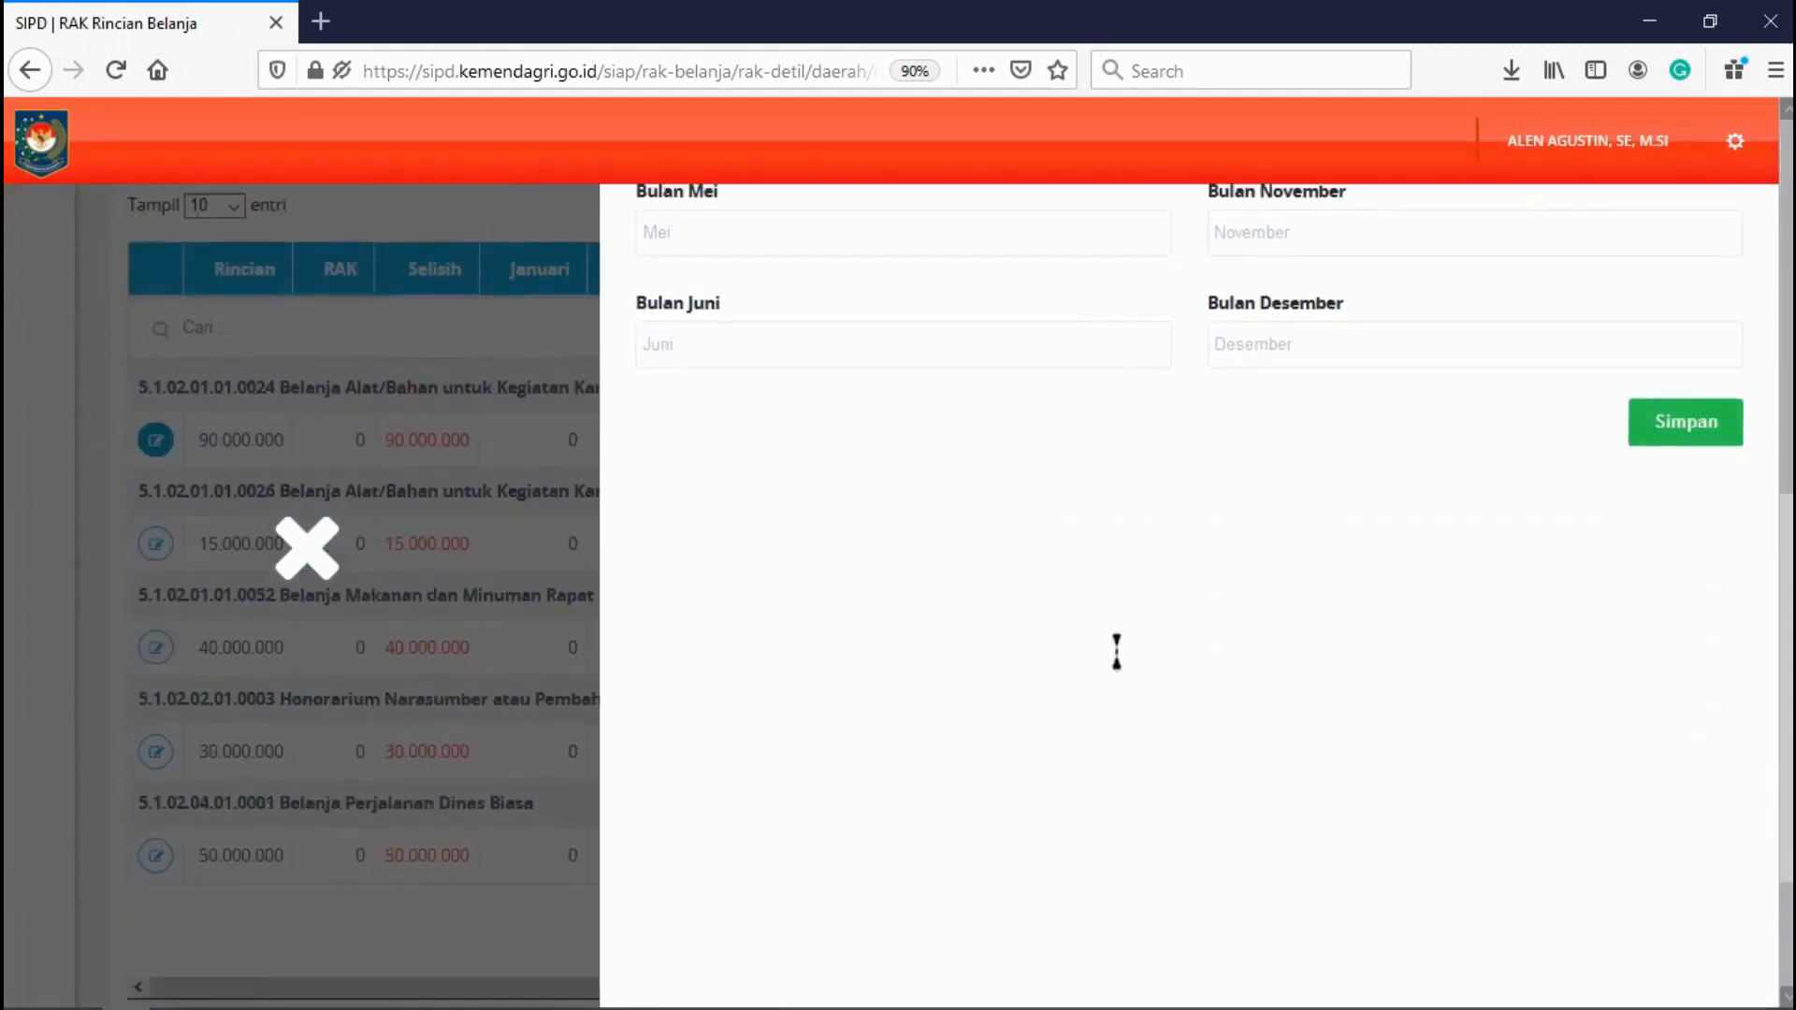
scroll(1132, 669, "up", 8)
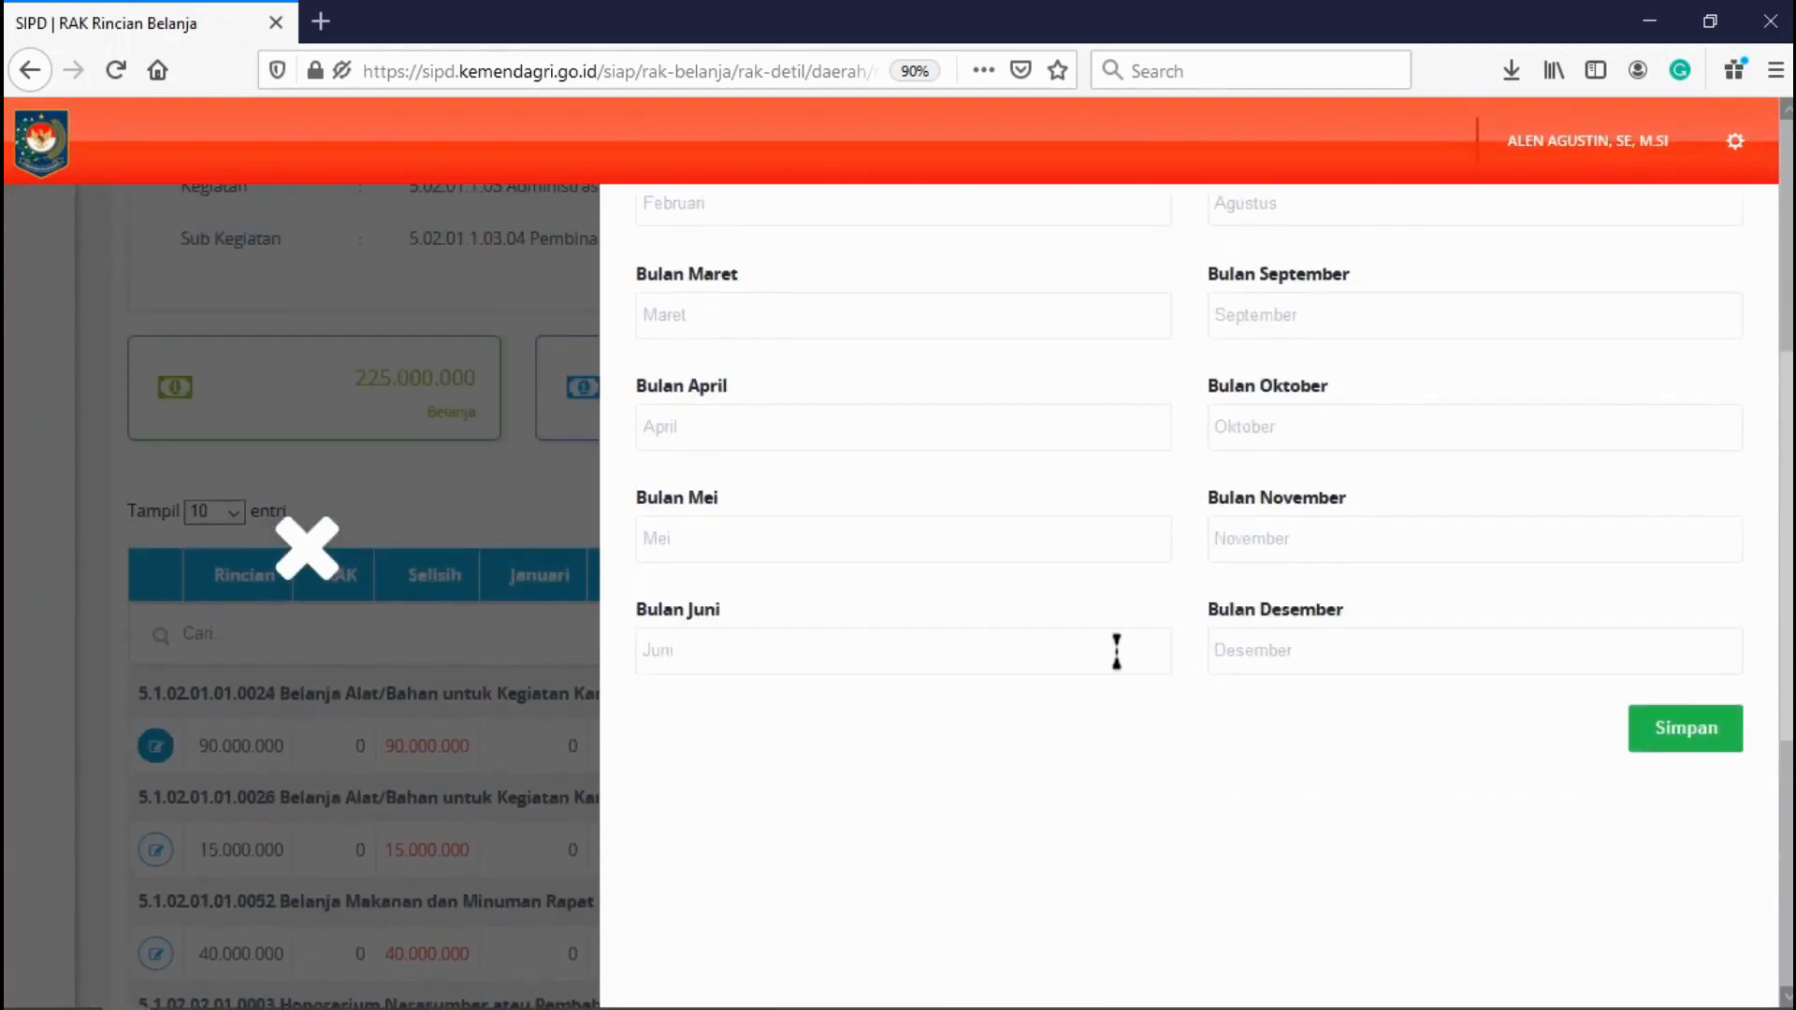
scroll(1132, 669, "up", 1)
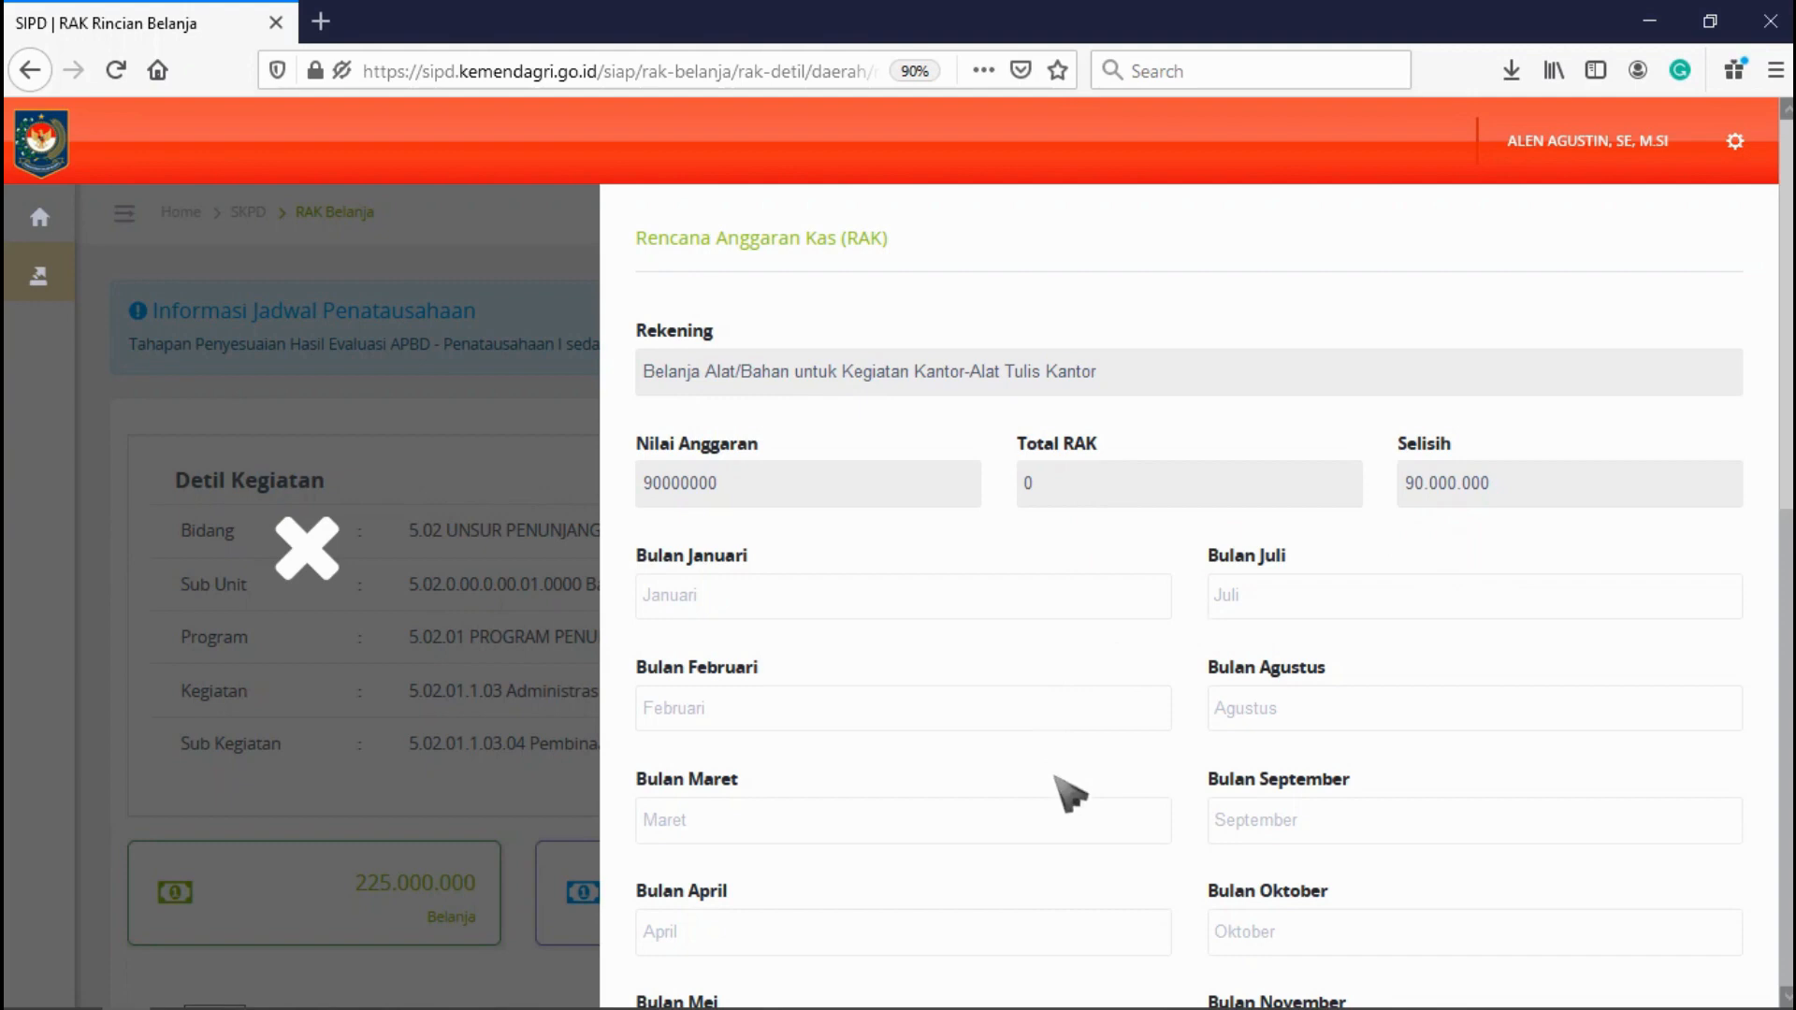
left_click(843, 706)
type("30.000")
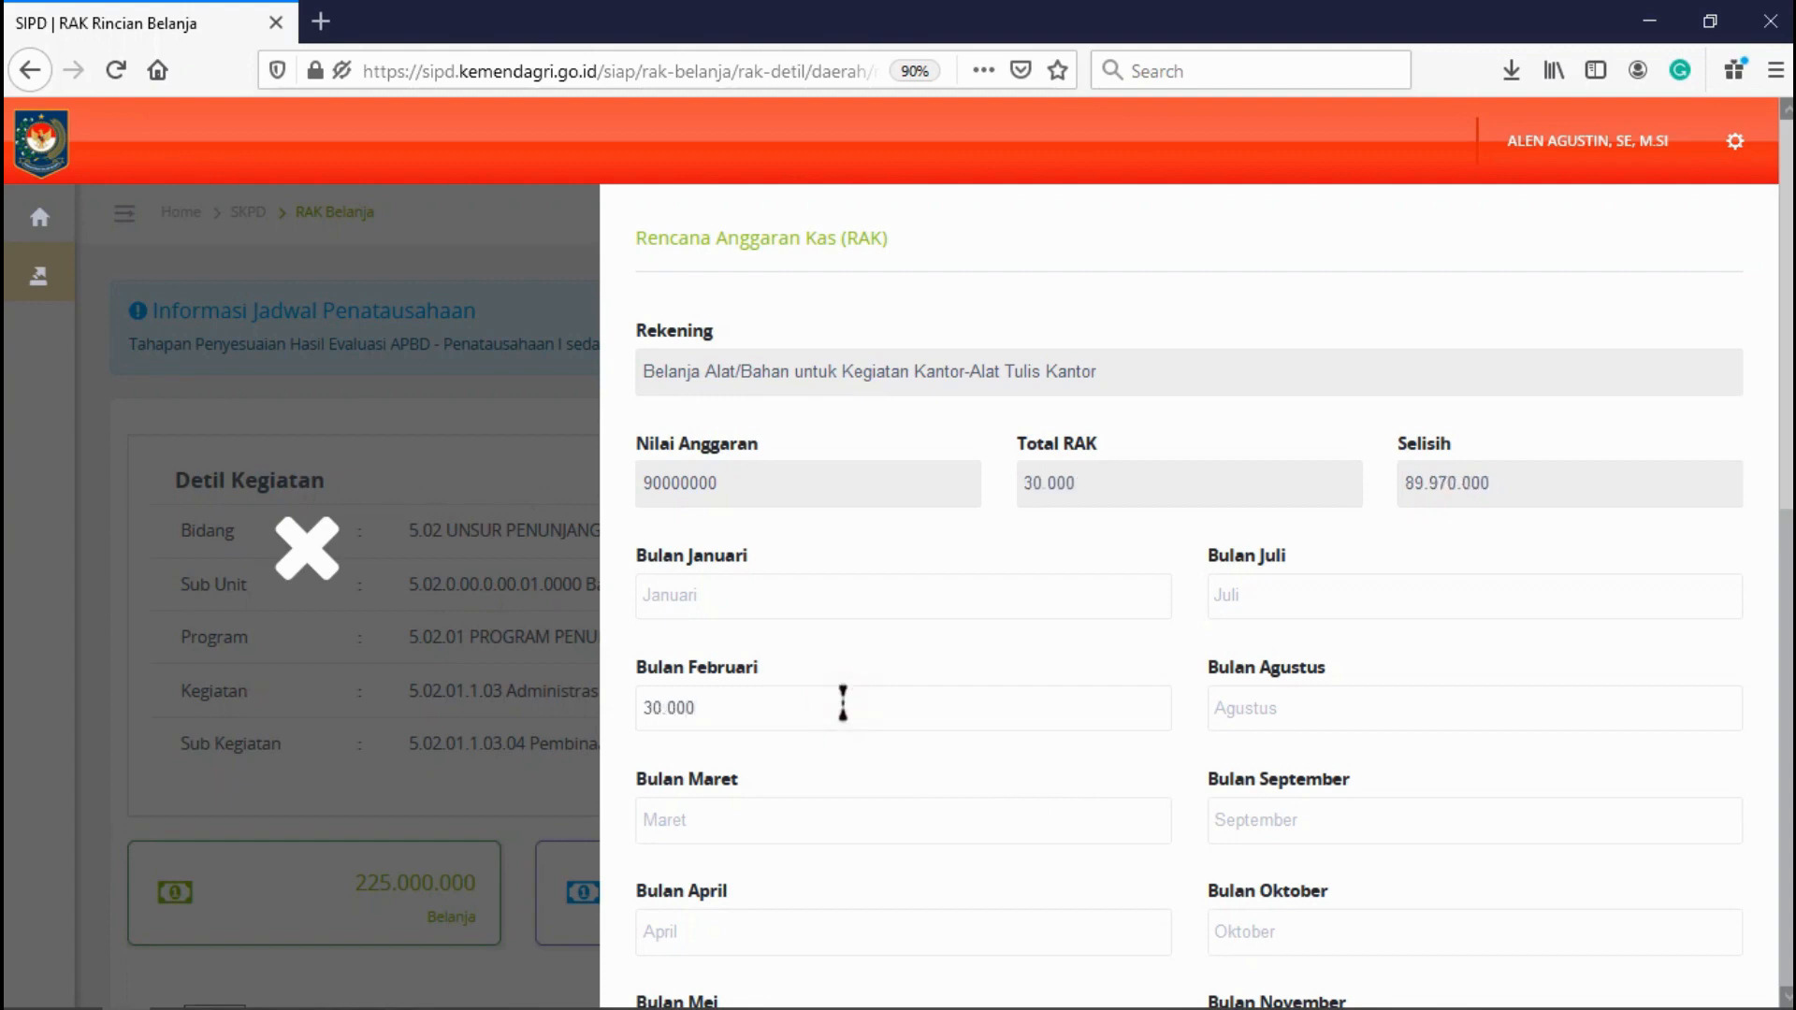
type(".000")
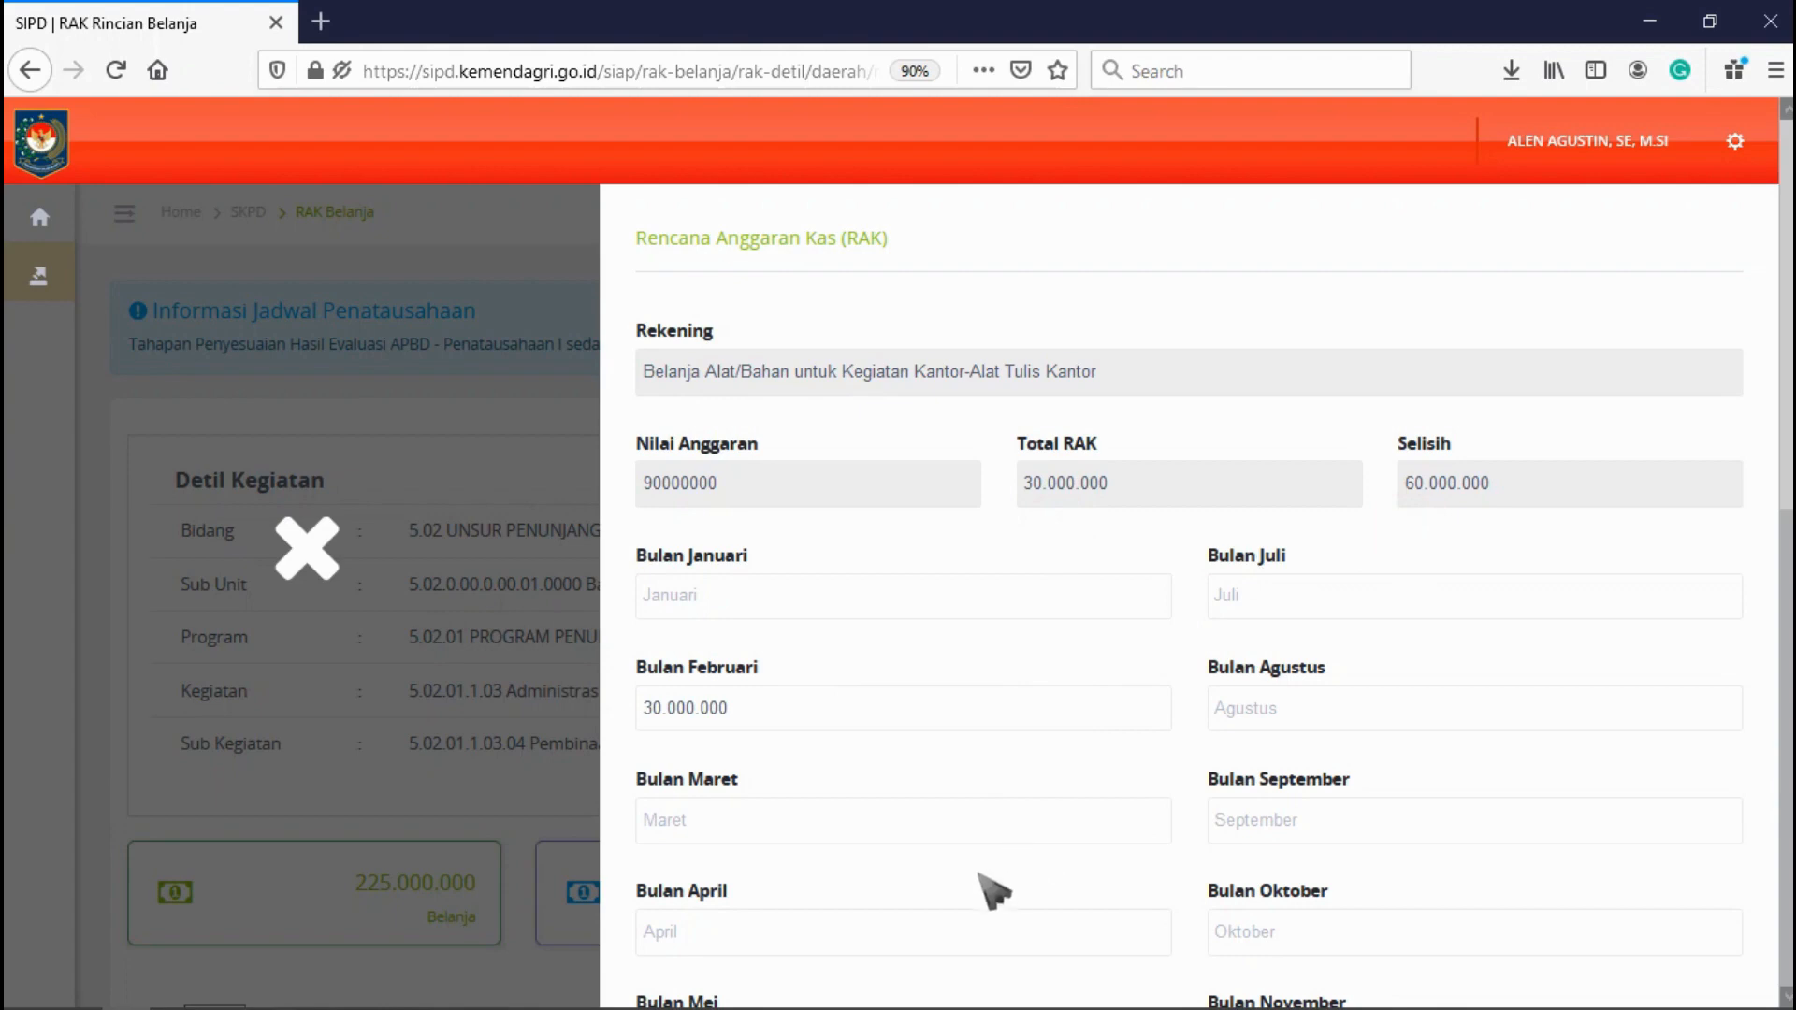
scroll(915, 938, "down", 1)
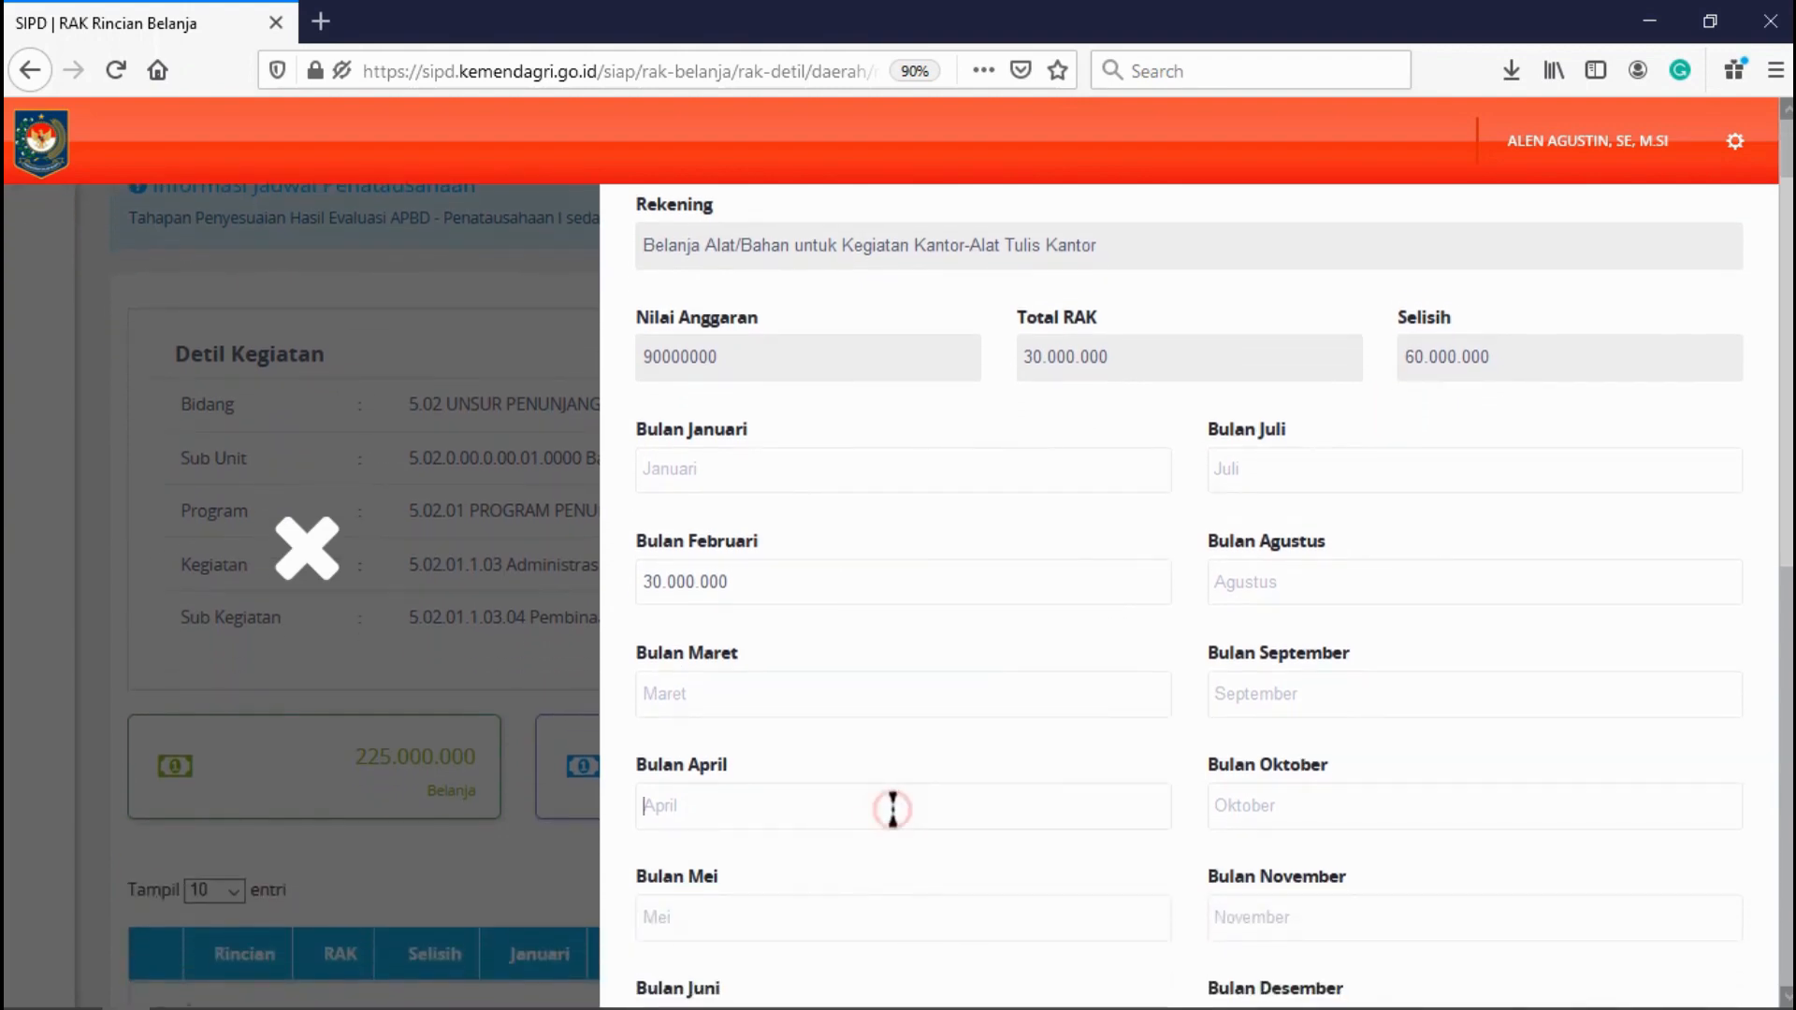
type("20.000.000")
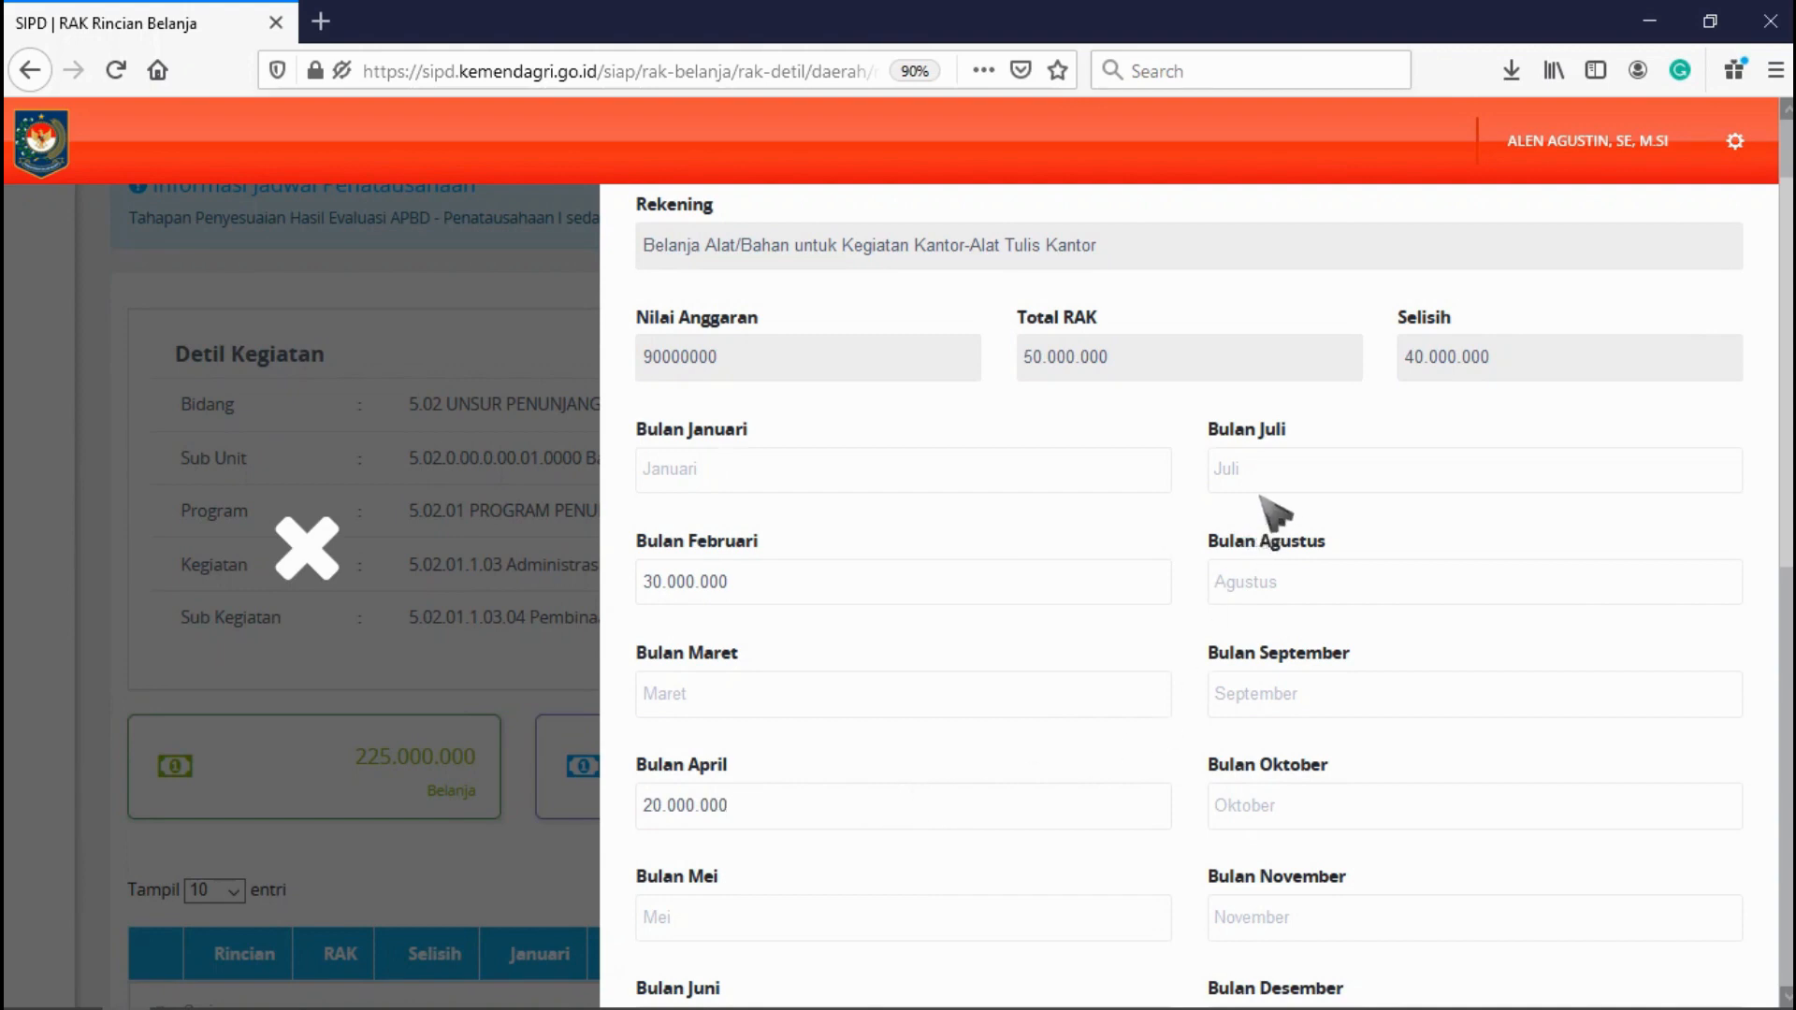
Enter 30.000.000 for Juli and 10.000.000 for Oktober in the Alat Tulis Kantor RAK
left_click(1264, 466)
type("20.000.0")
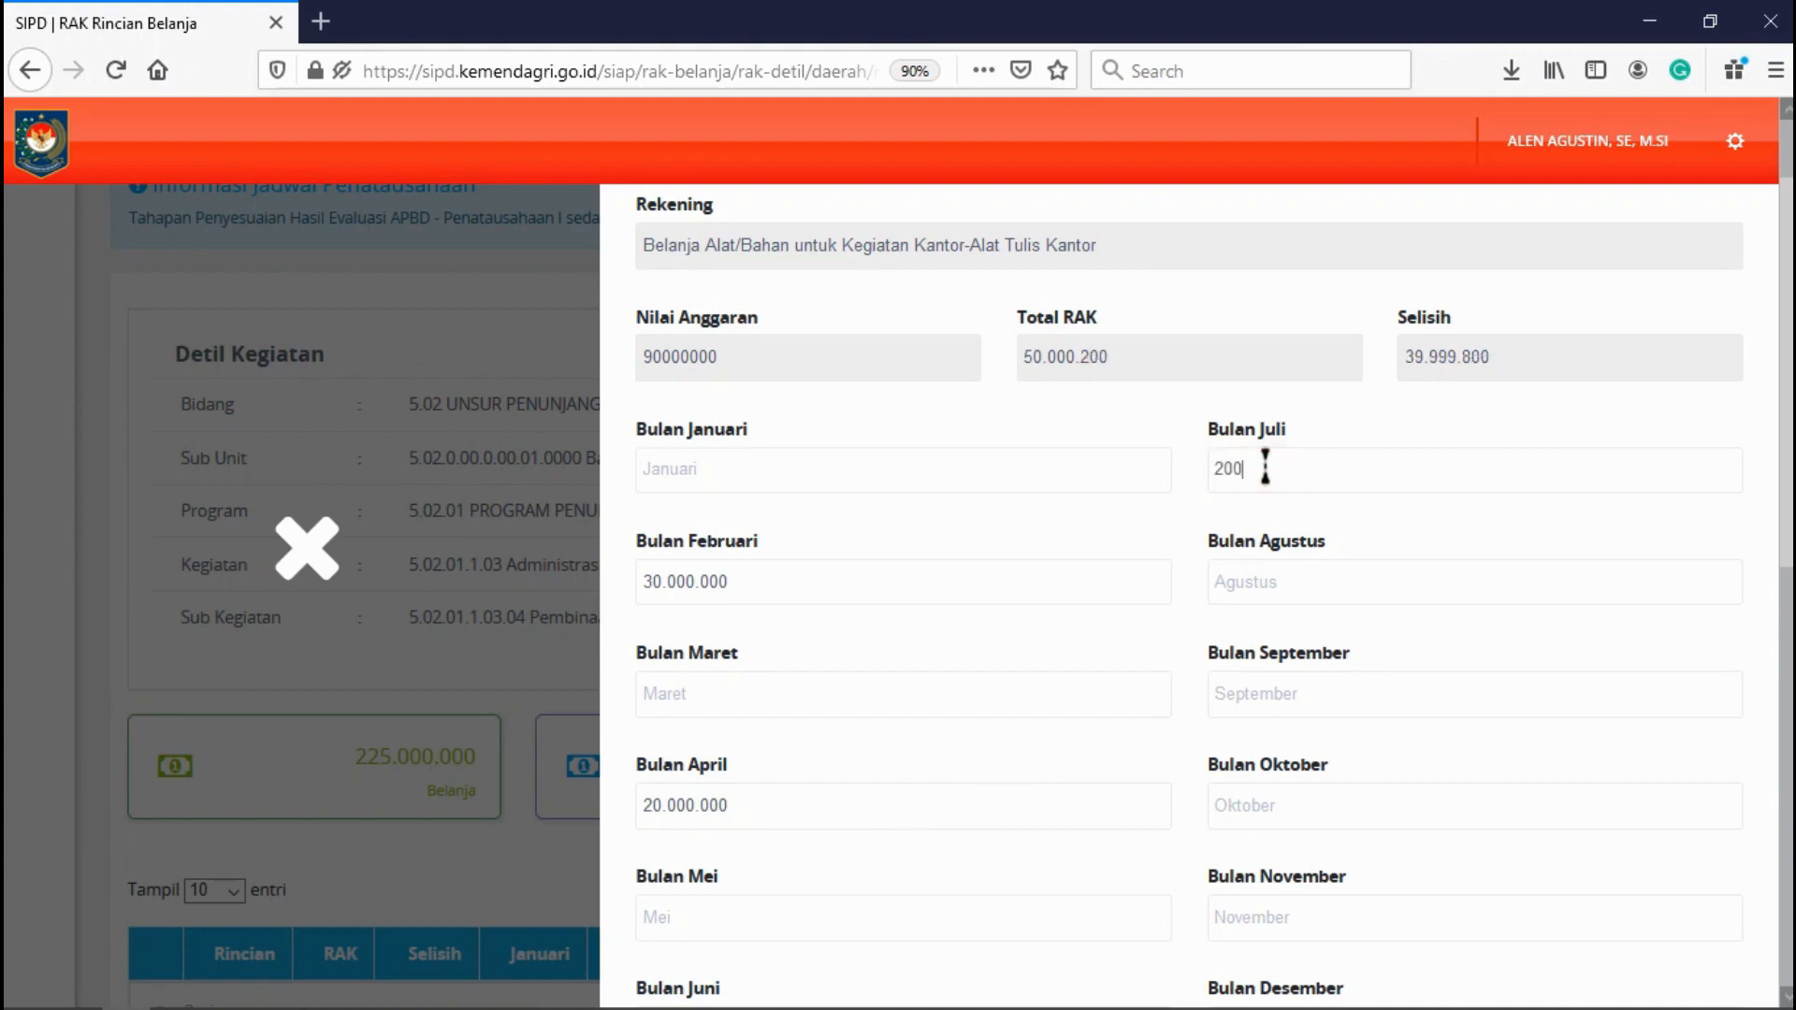
type("00")
left_click_drag(1224, 474, 1188, 470)
type("3")
left_click(1250, 805)
type("10.000.00")
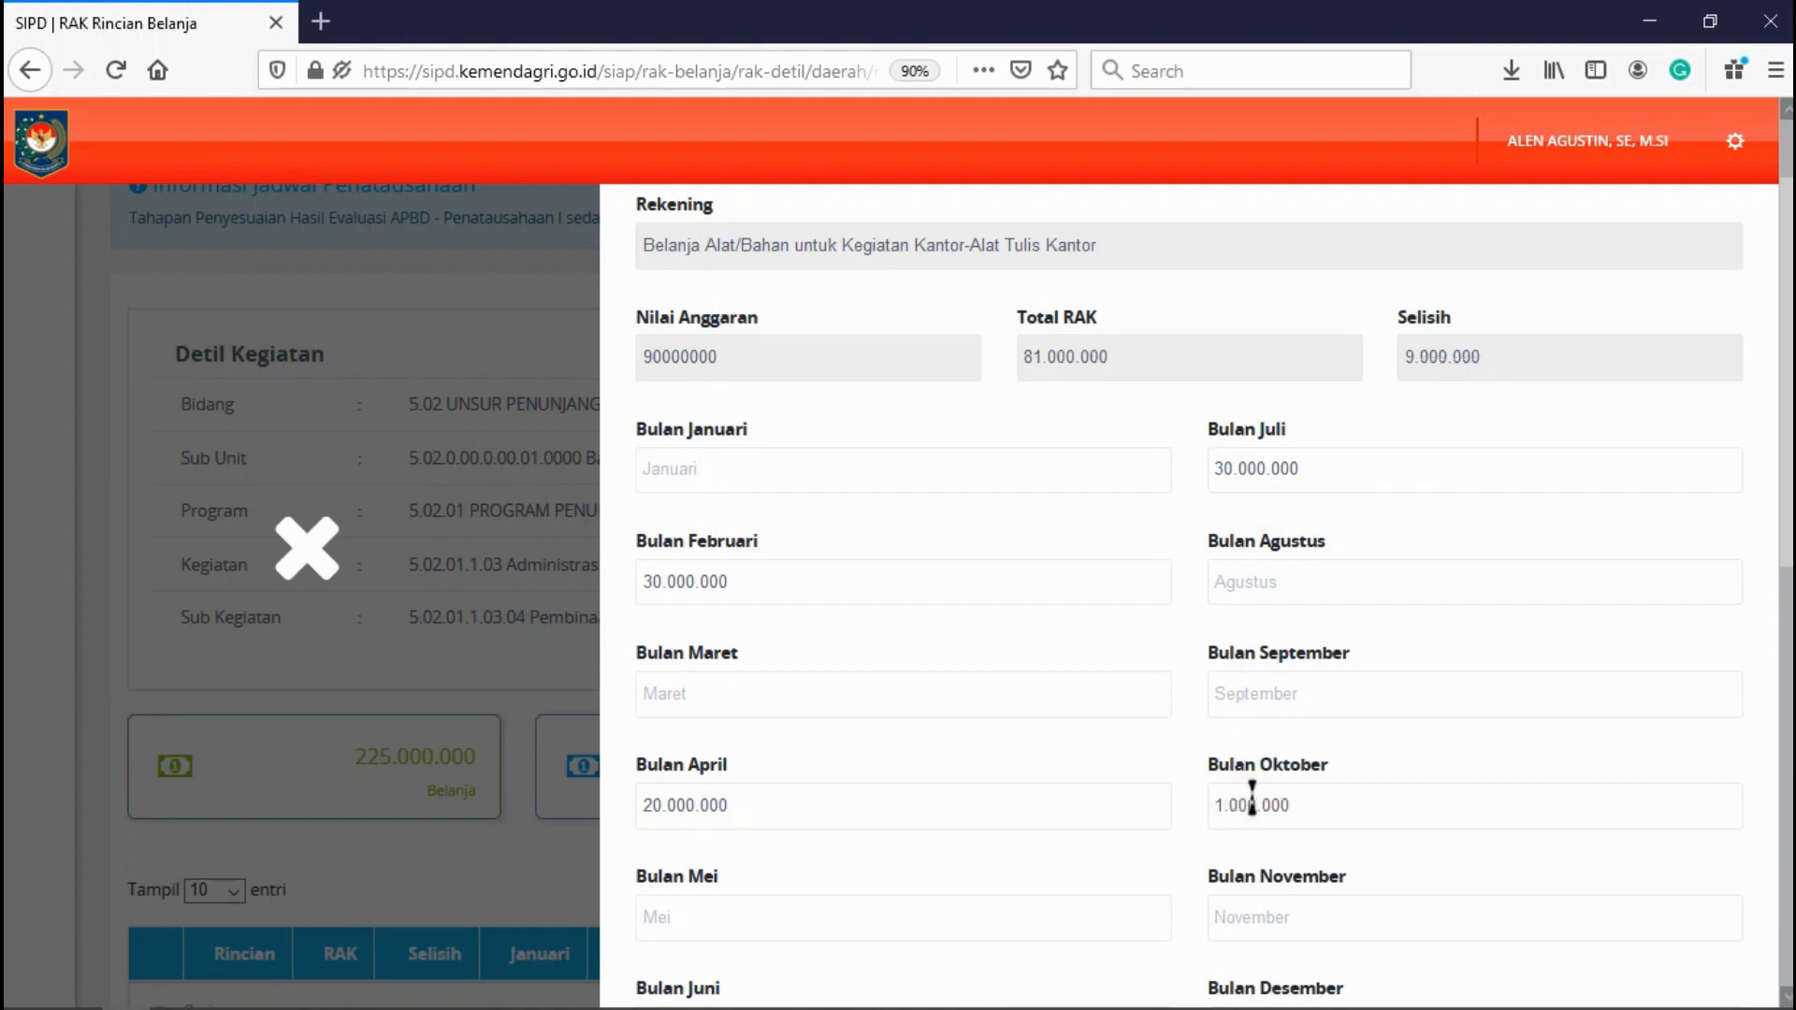
type("0")
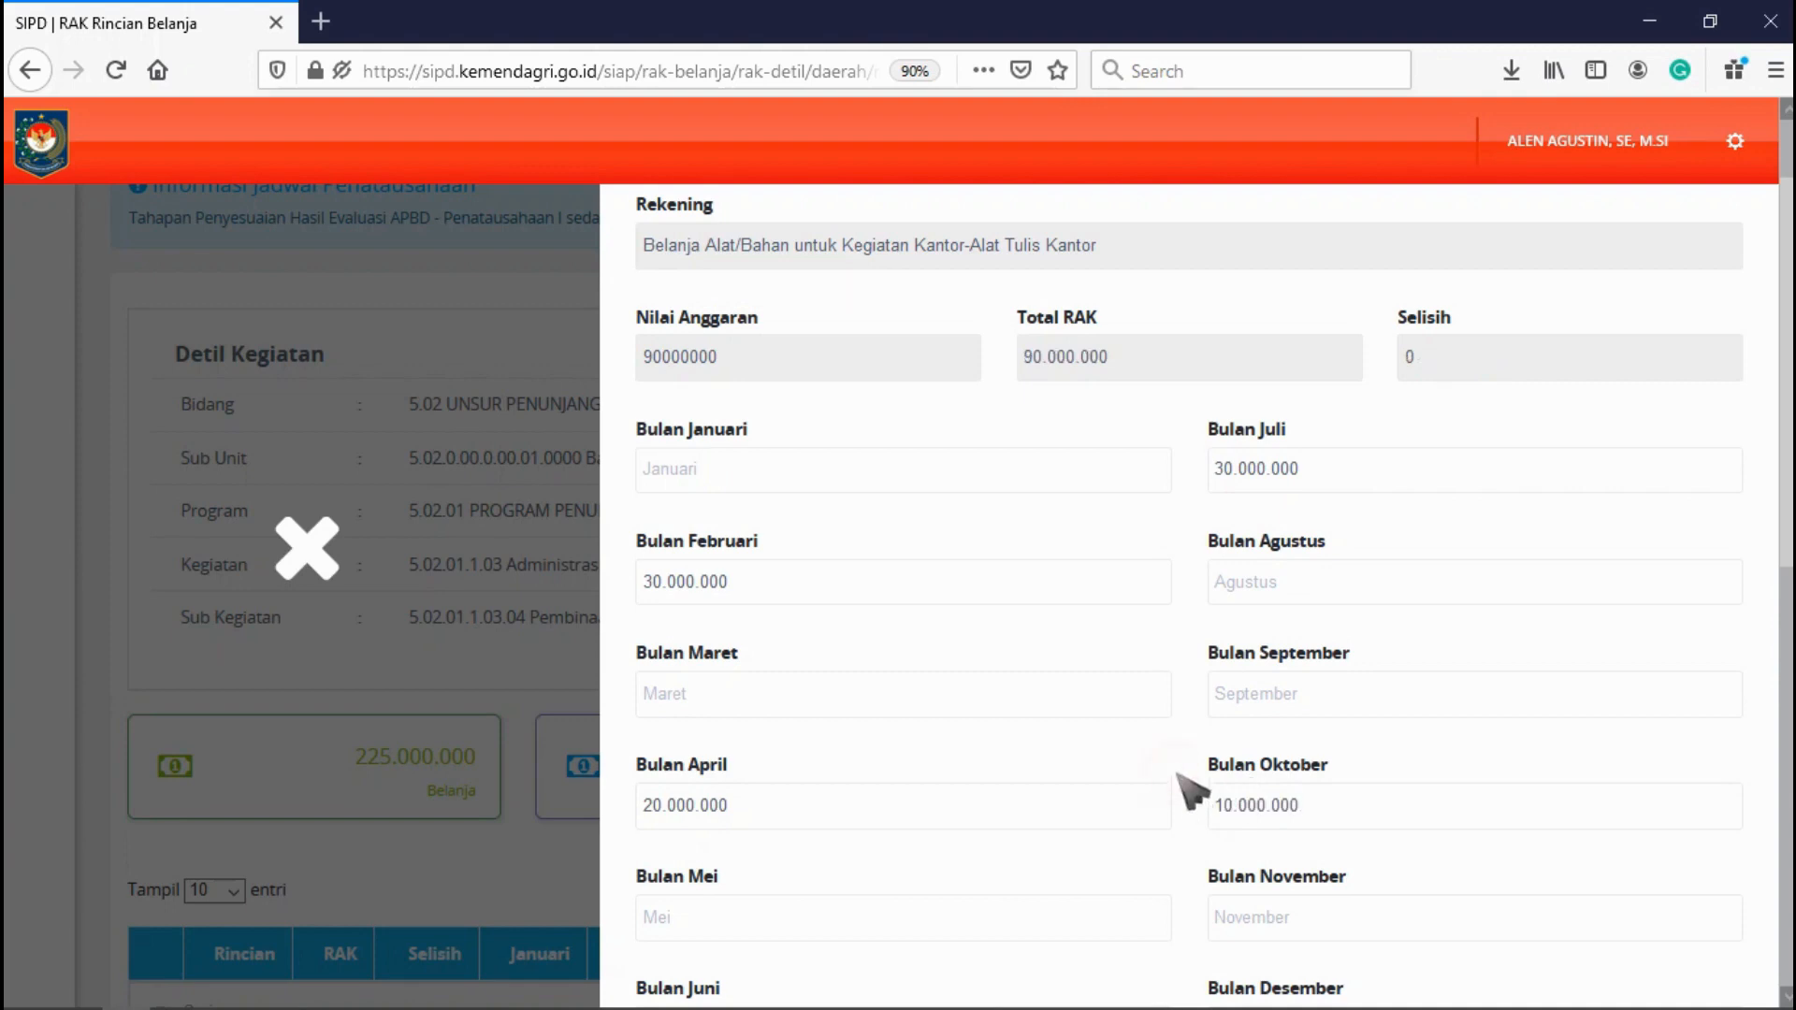
Check the Total RAK and Selisih of Alat Tulis Kantor, save its RAK and reduce the page zoom to 80%
scroll(1190, 790, "down", 4)
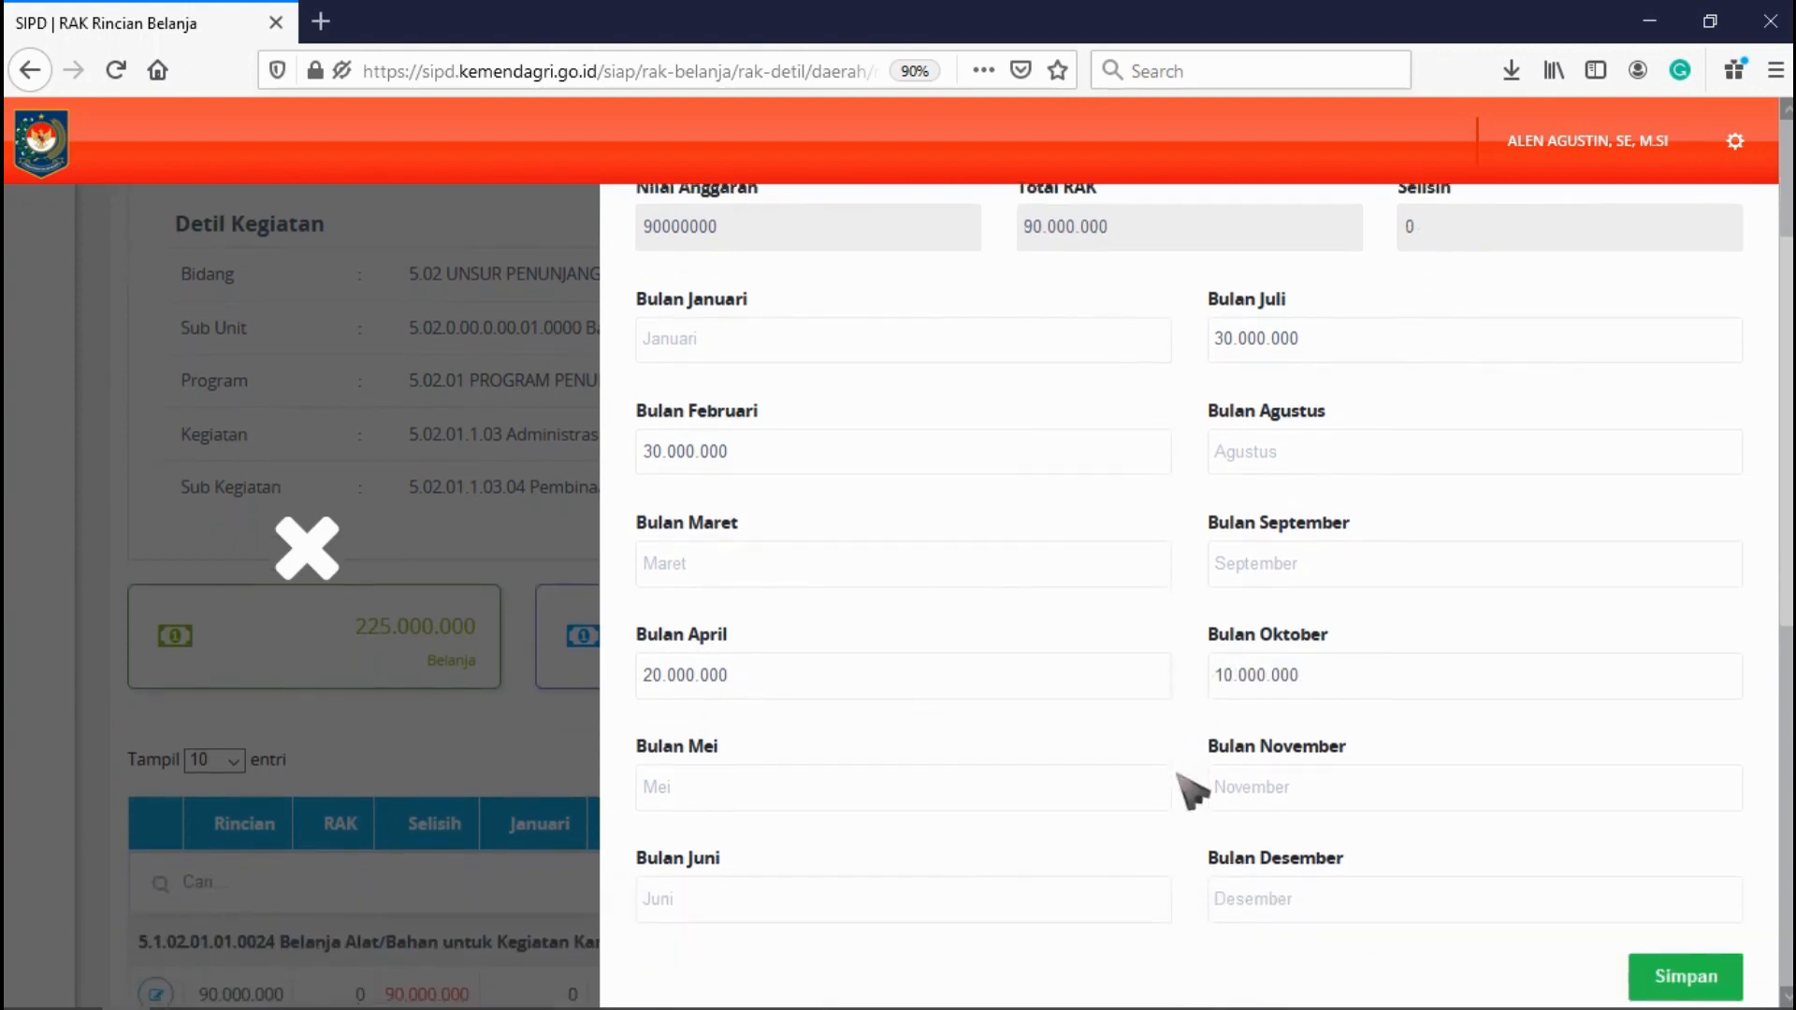
scroll(1186, 790, "up", 5)
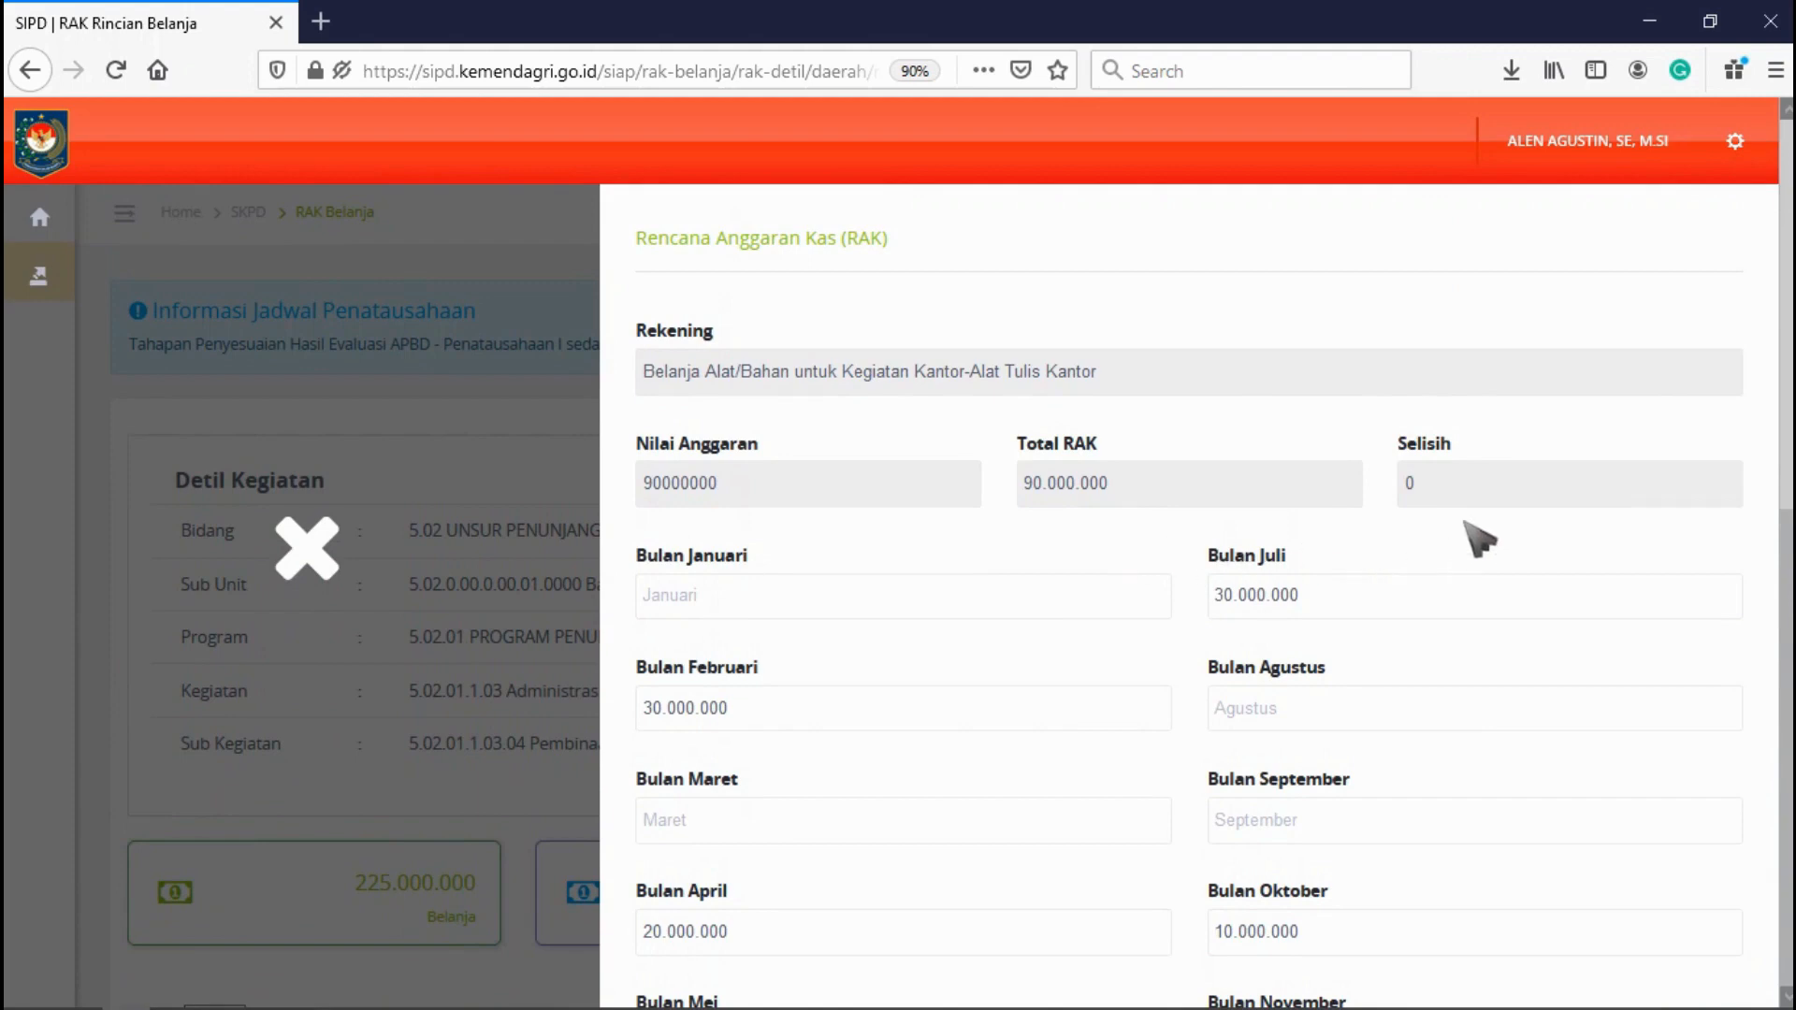
scroll(1481, 536, "down", 5)
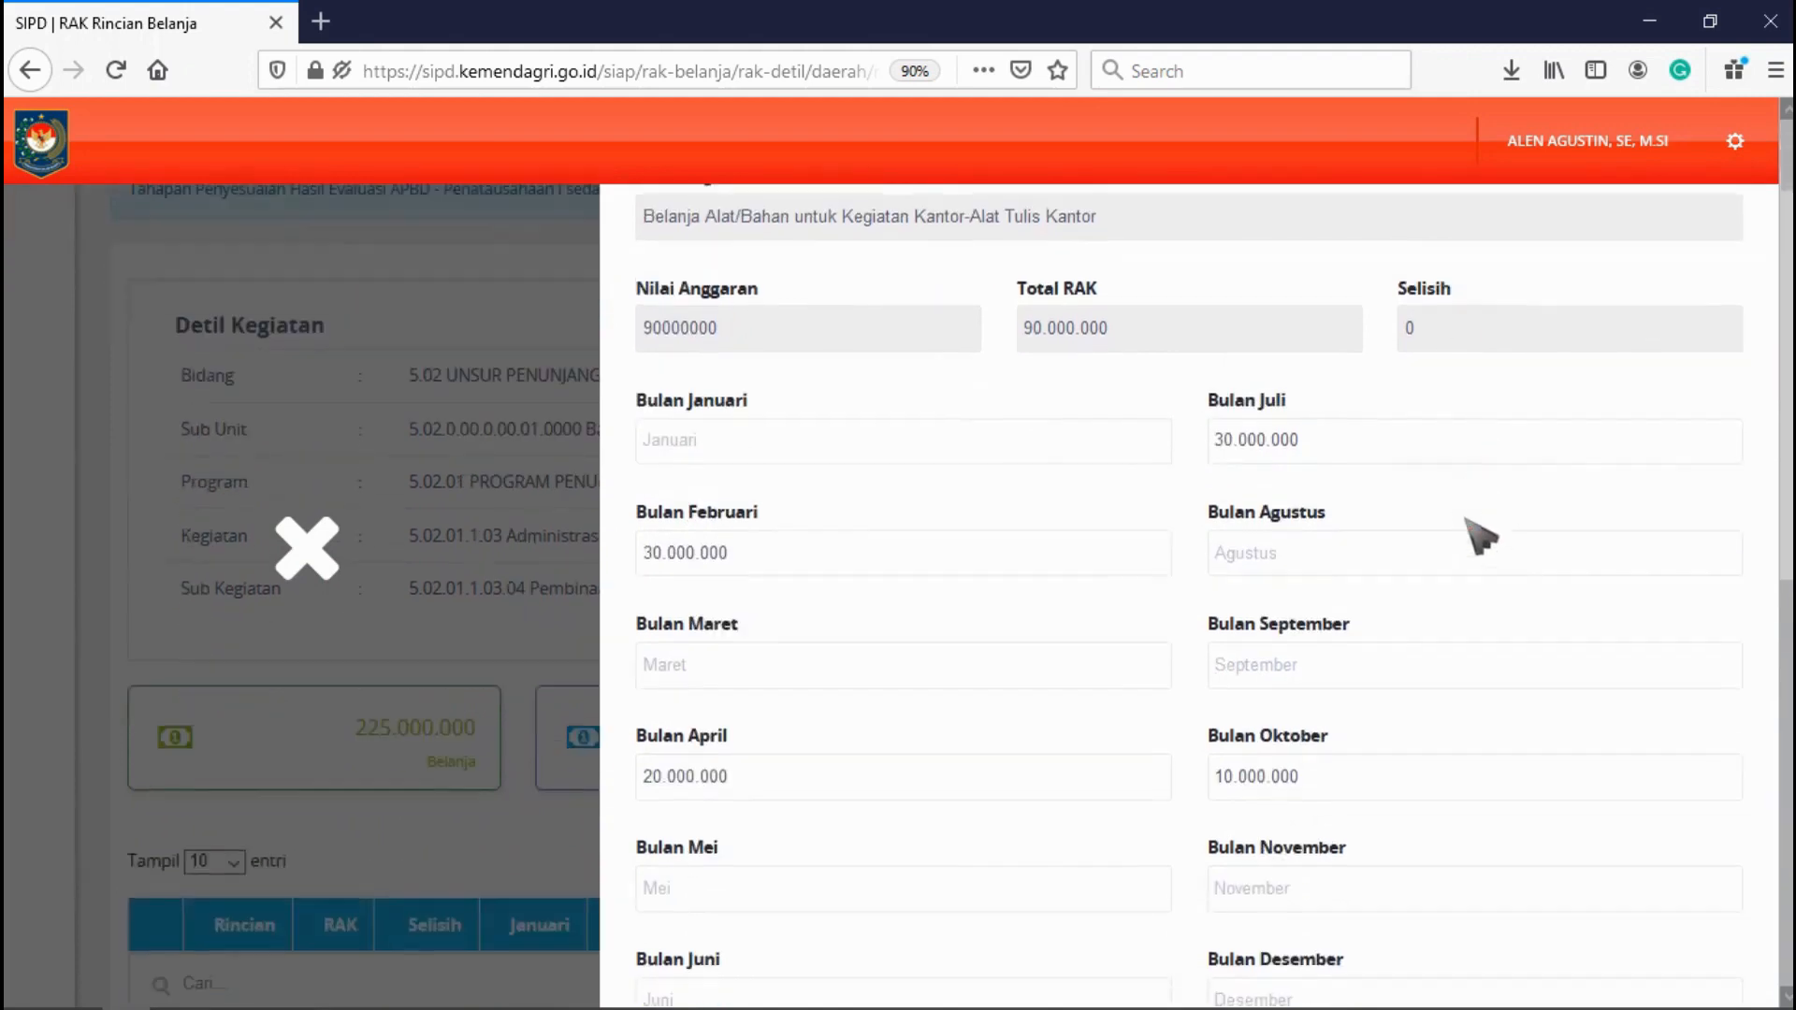
left_click(1686, 728)
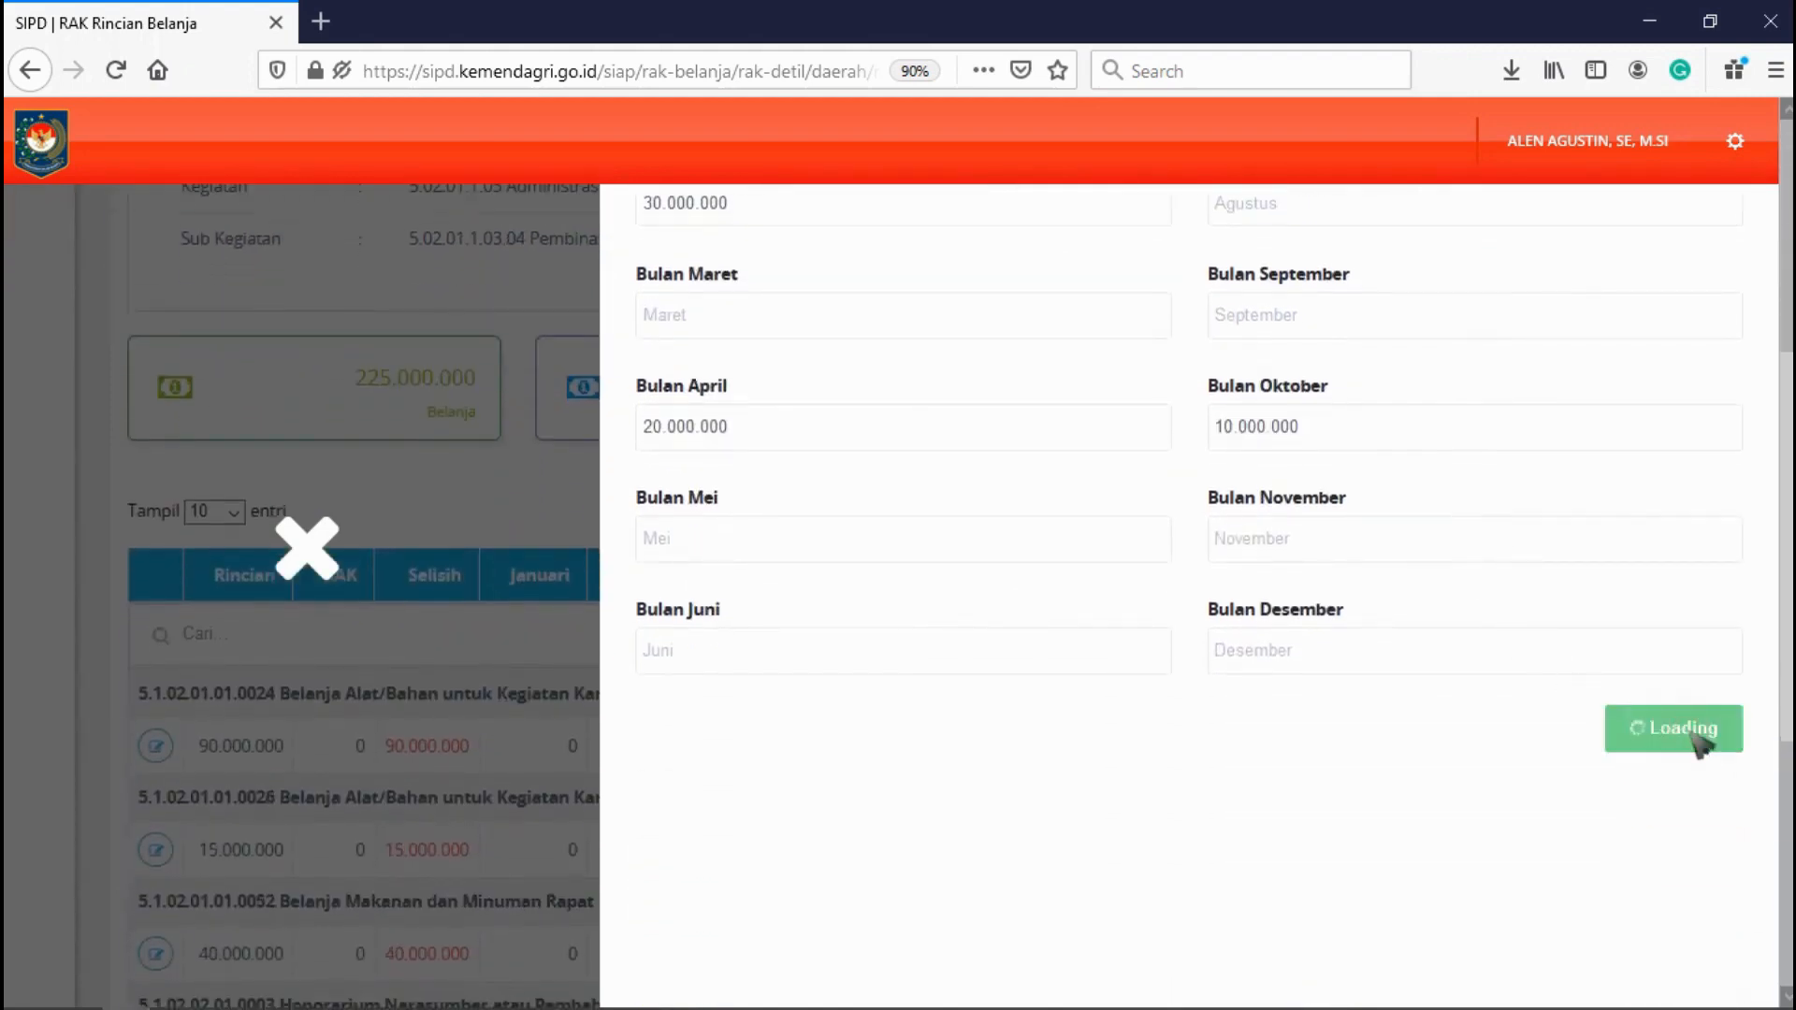
key("ctrl+minus")
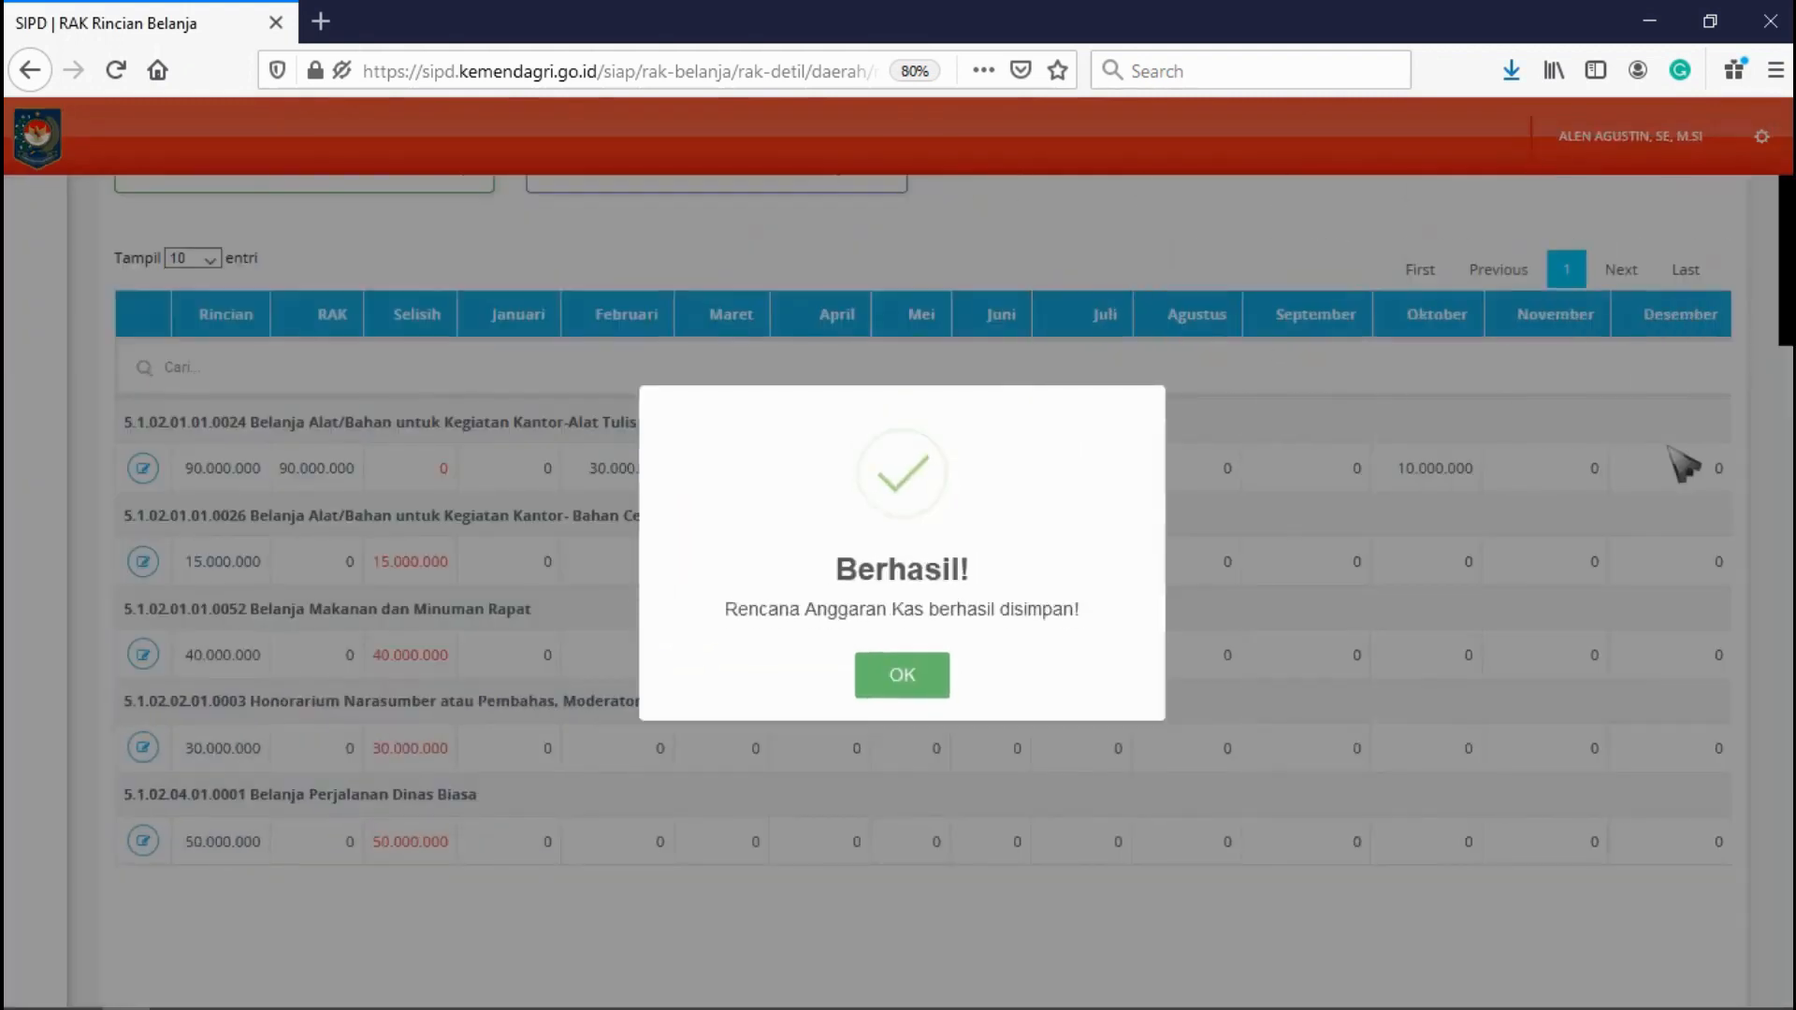
left_click(1683, 463)
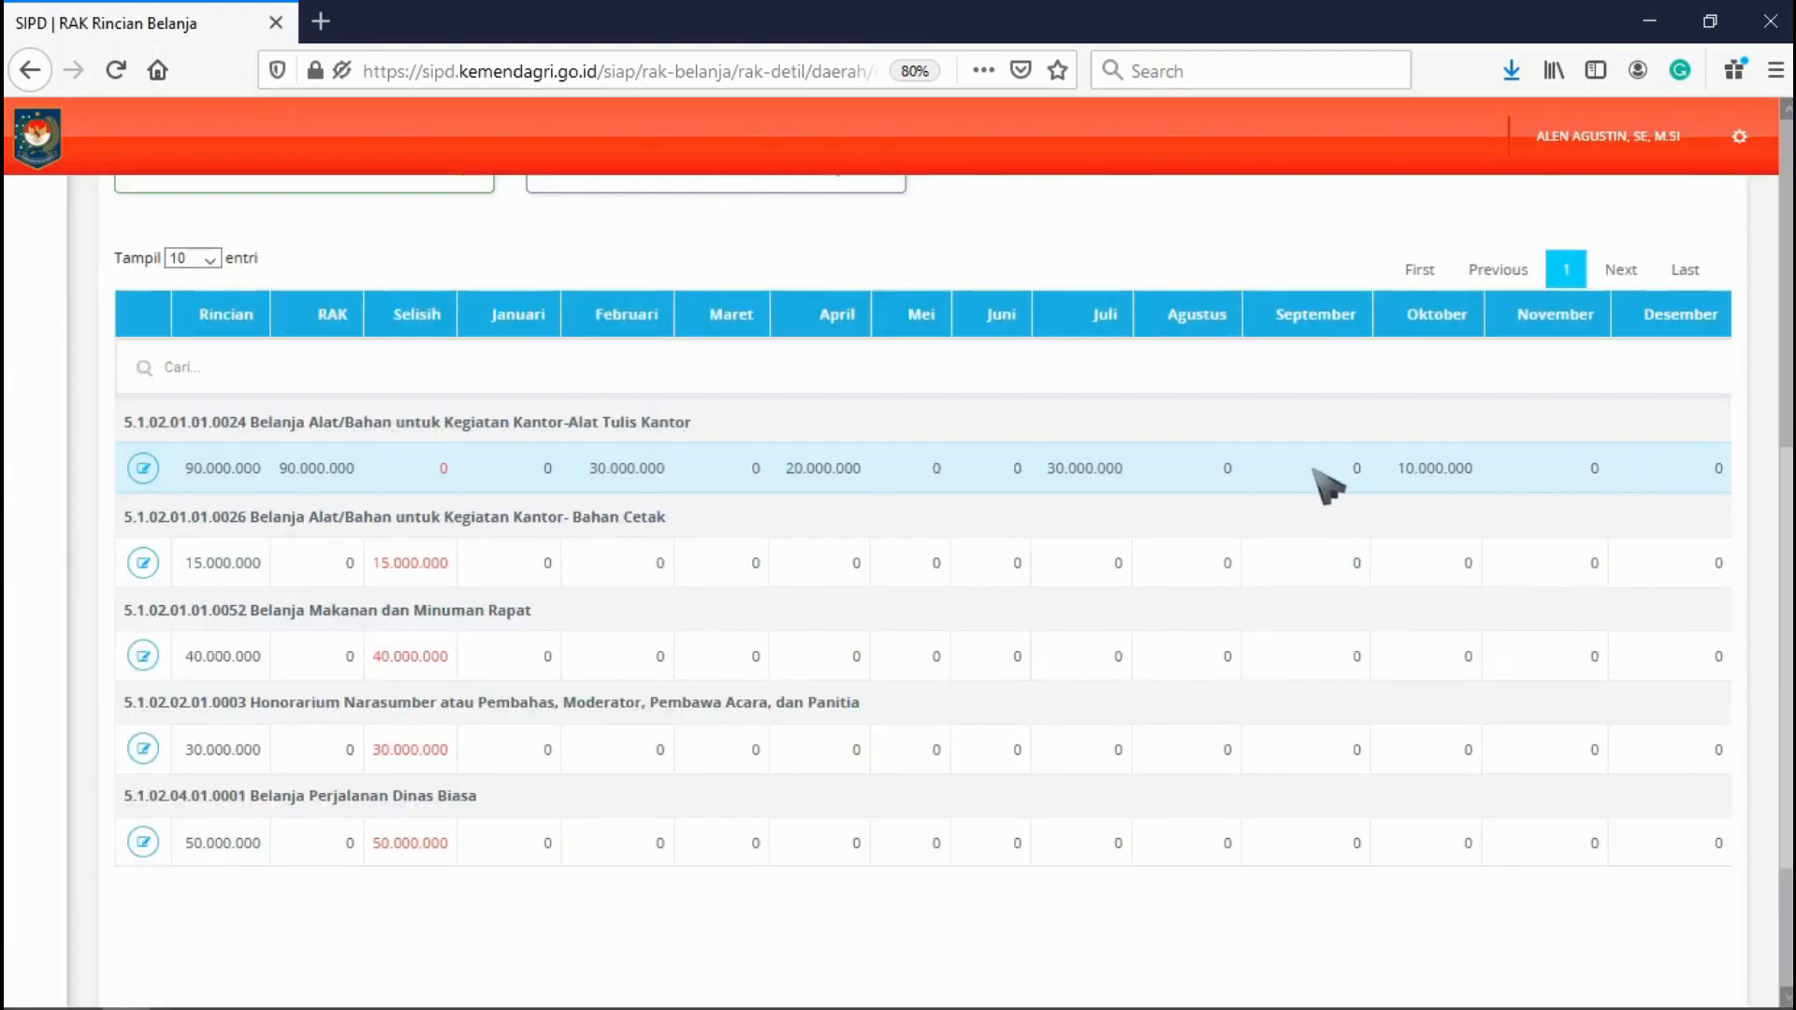
Compare the Rencana Penyerapan amount with the Rincian, RAK, Selisih and monthly values of 5.1.02.01.01.0024 Alat Tulis Kantor
scroll(693, 561, "up", 3)
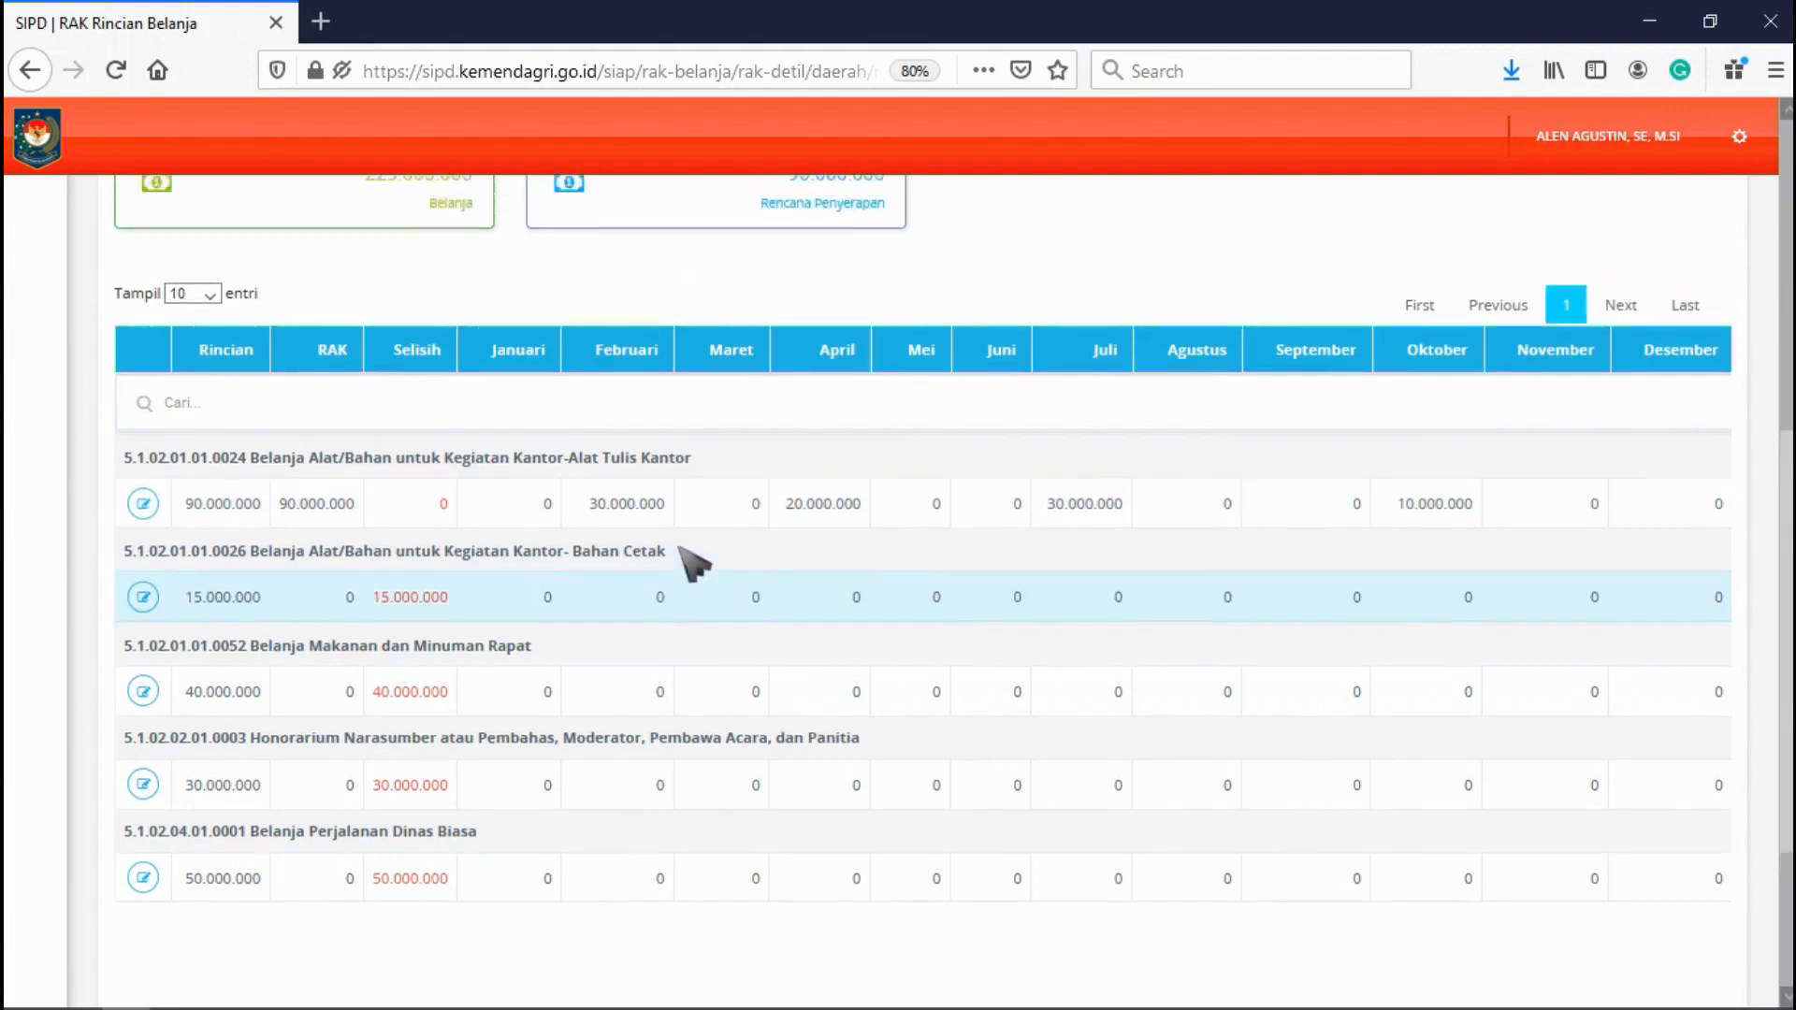
scroll(693, 561, "up", 2)
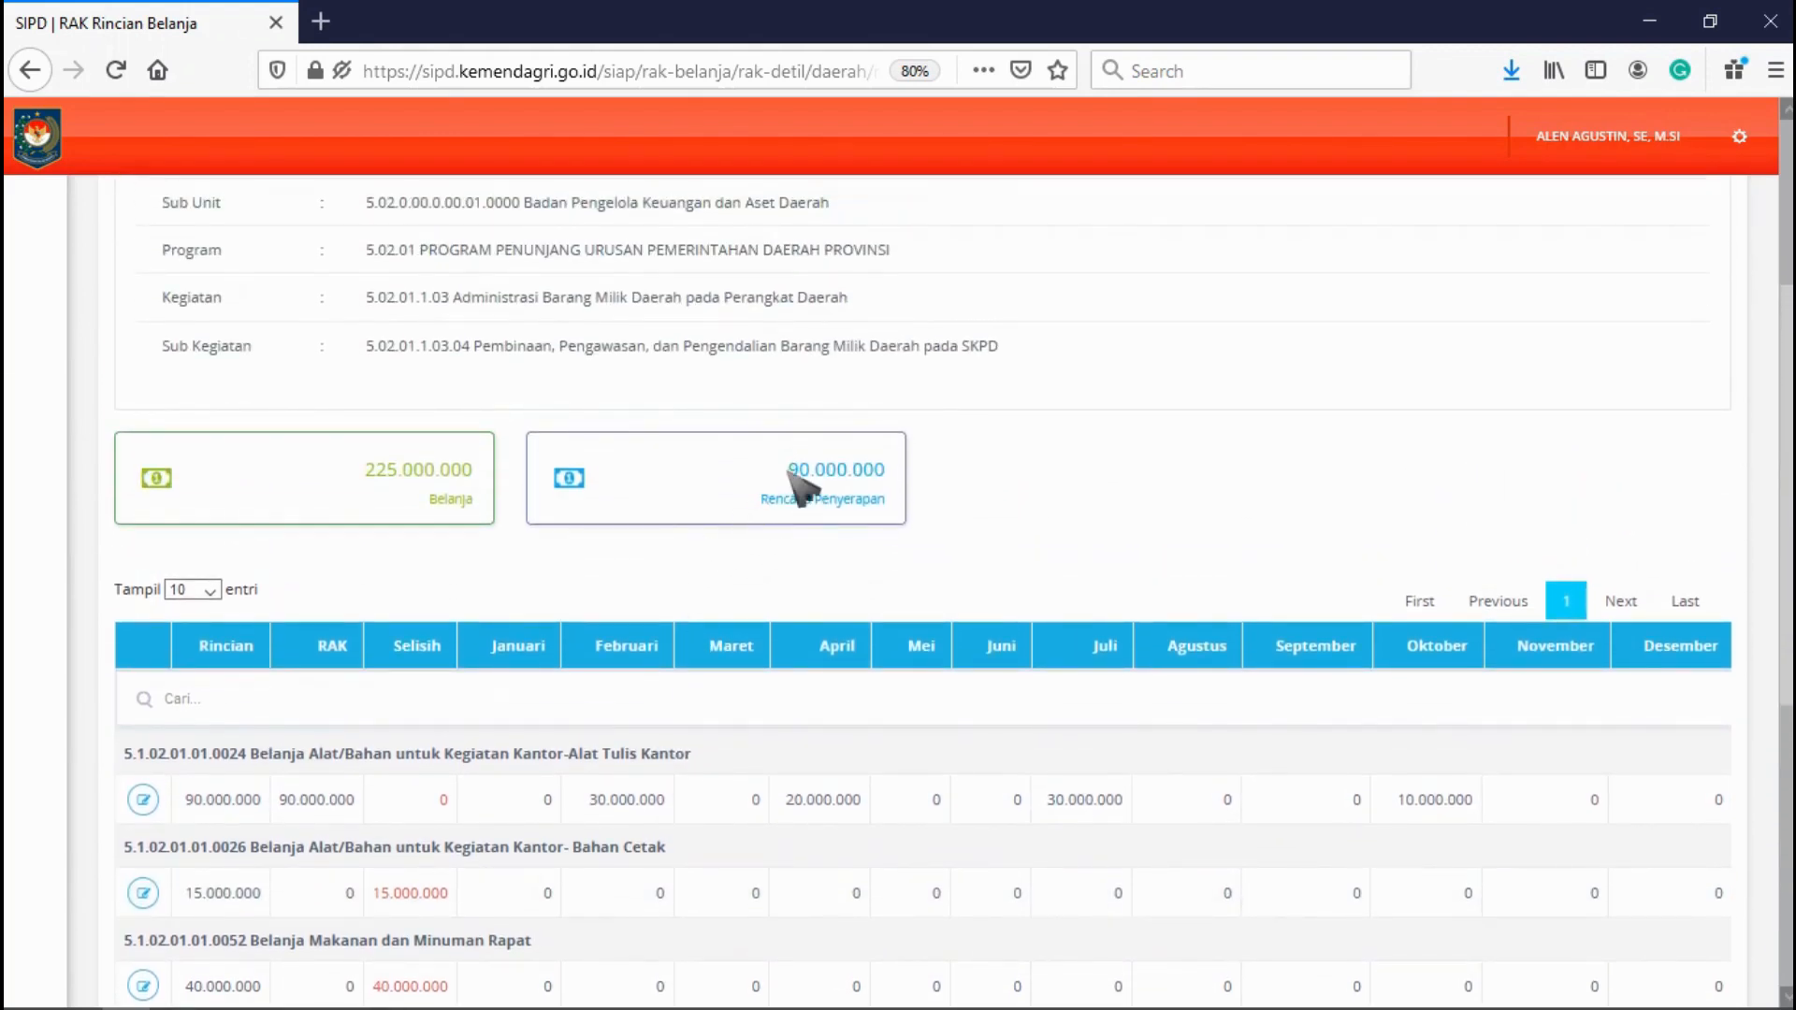
left_click_drag(787, 469, 898, 474)
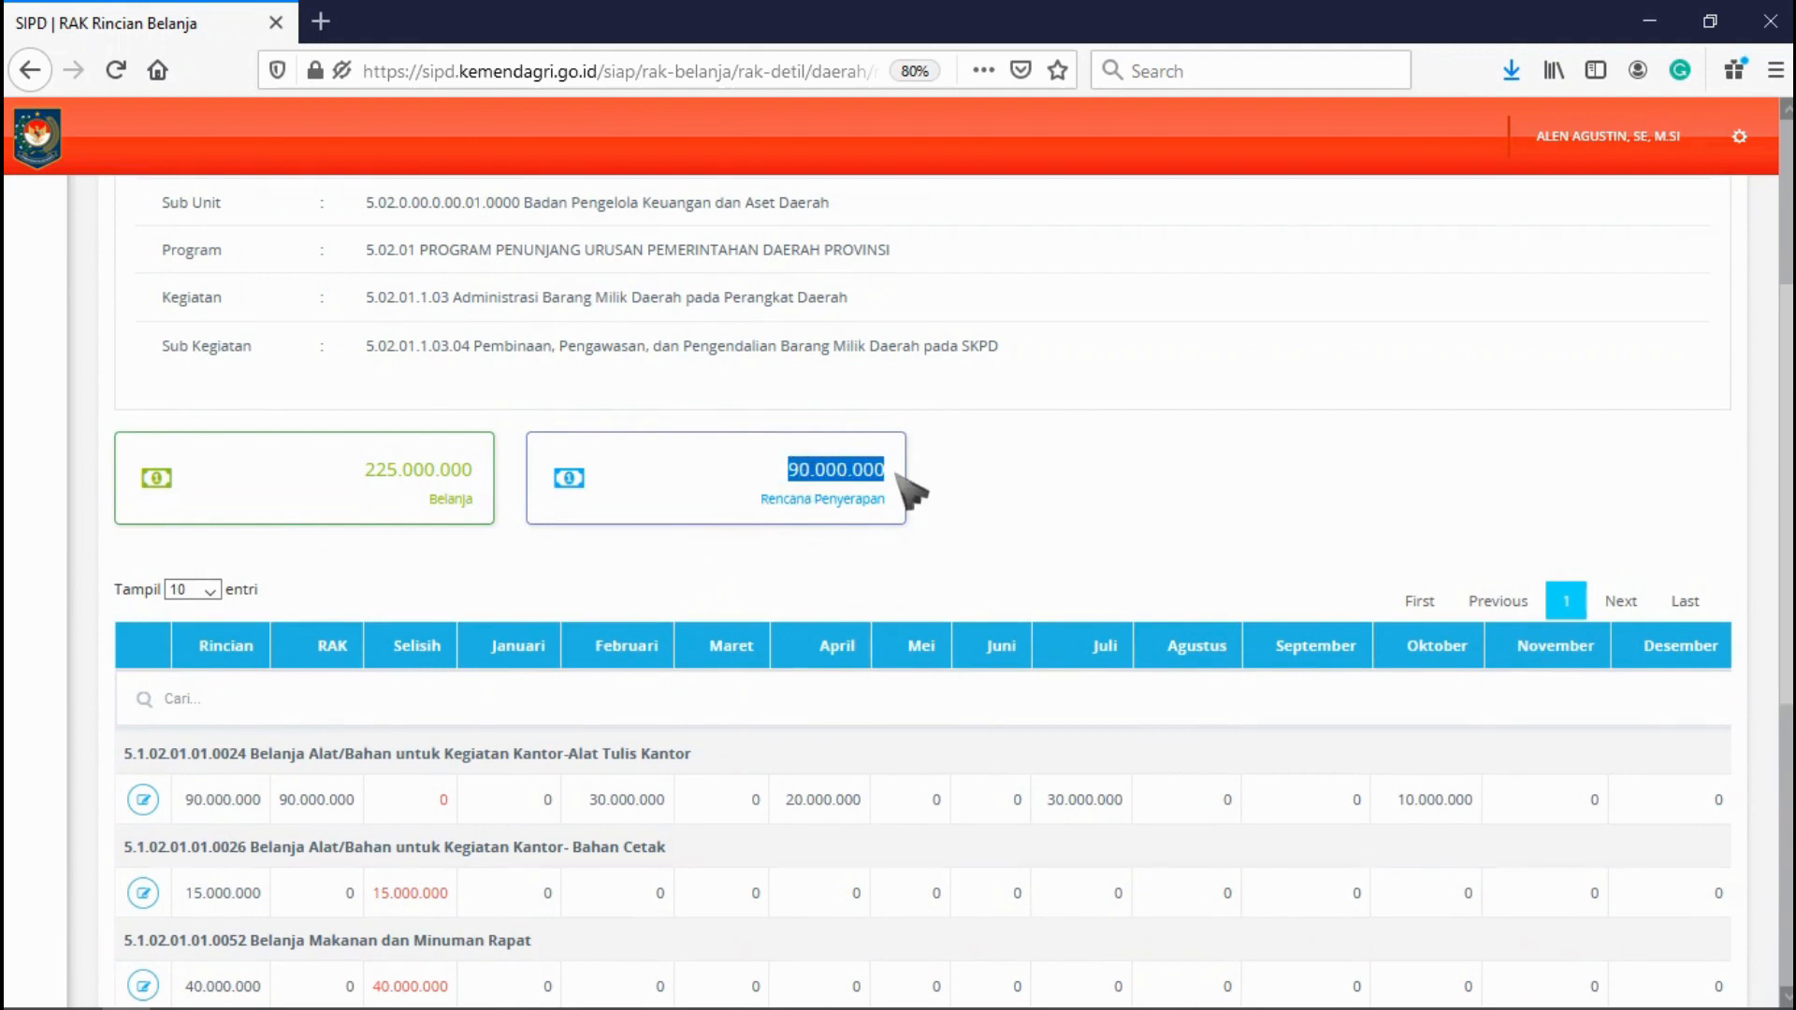
left_click(670, 578)
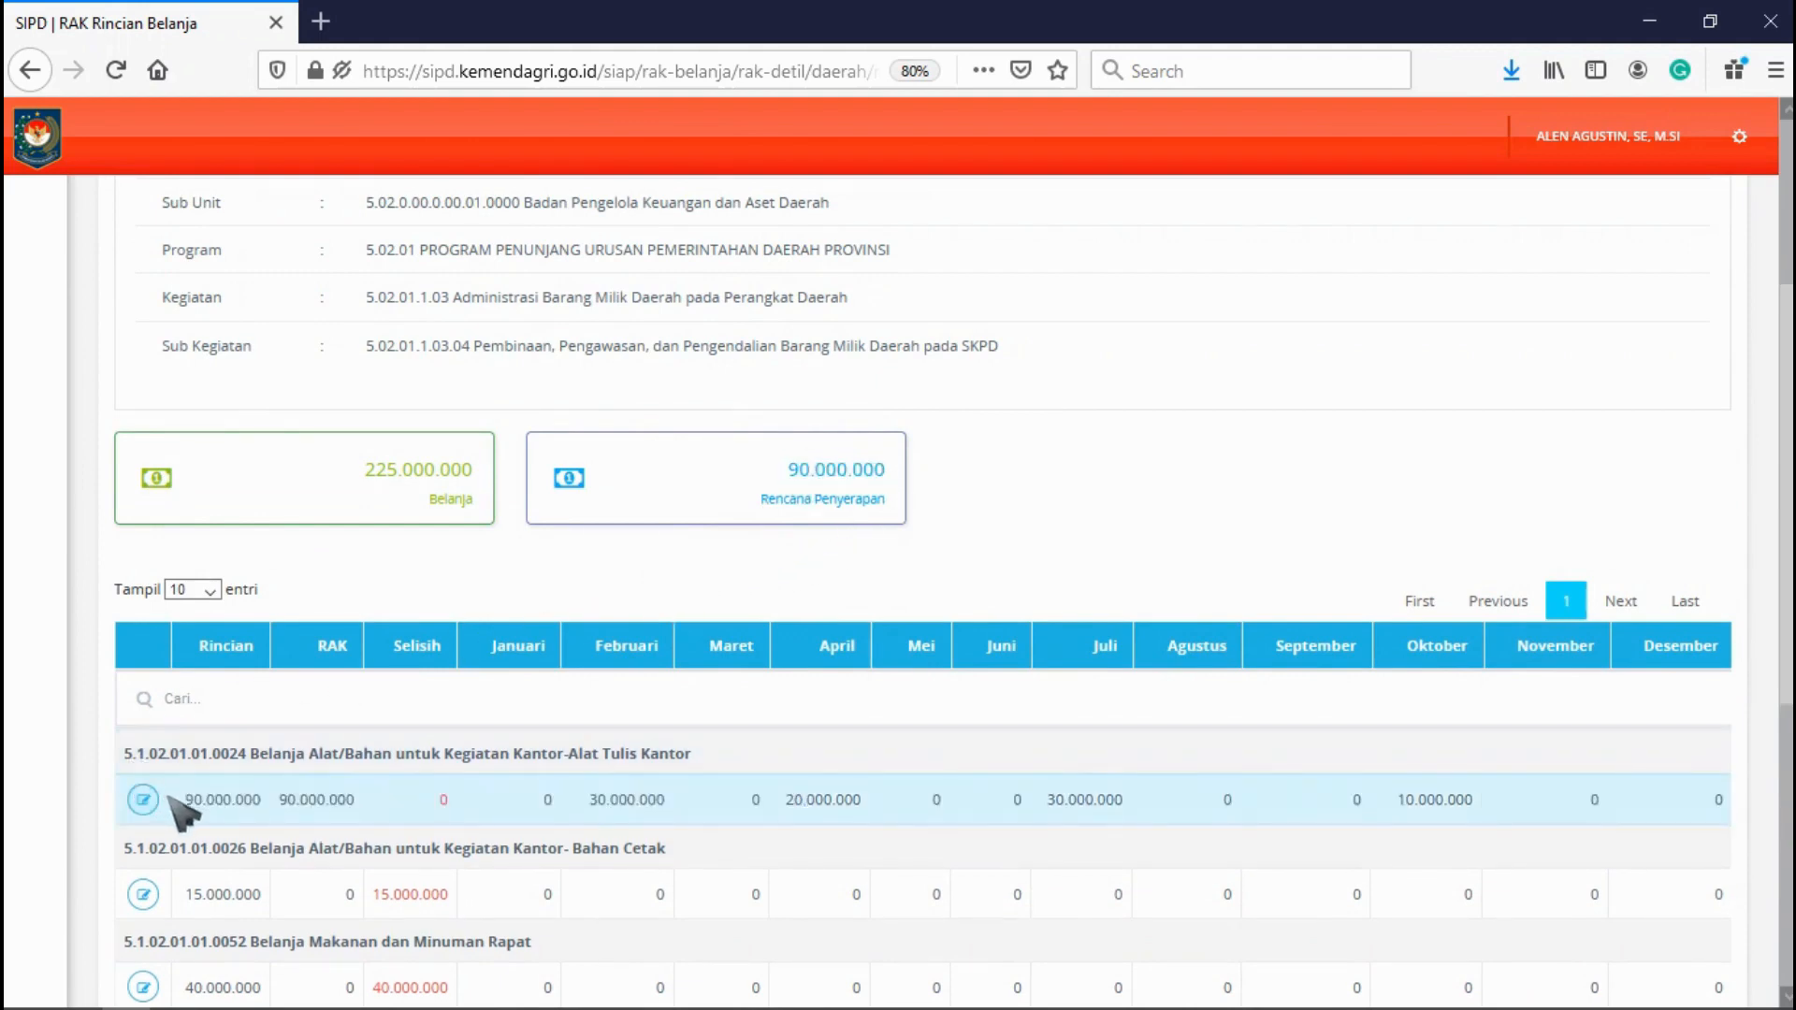
left_click_drag(185, 800, 367, 802)
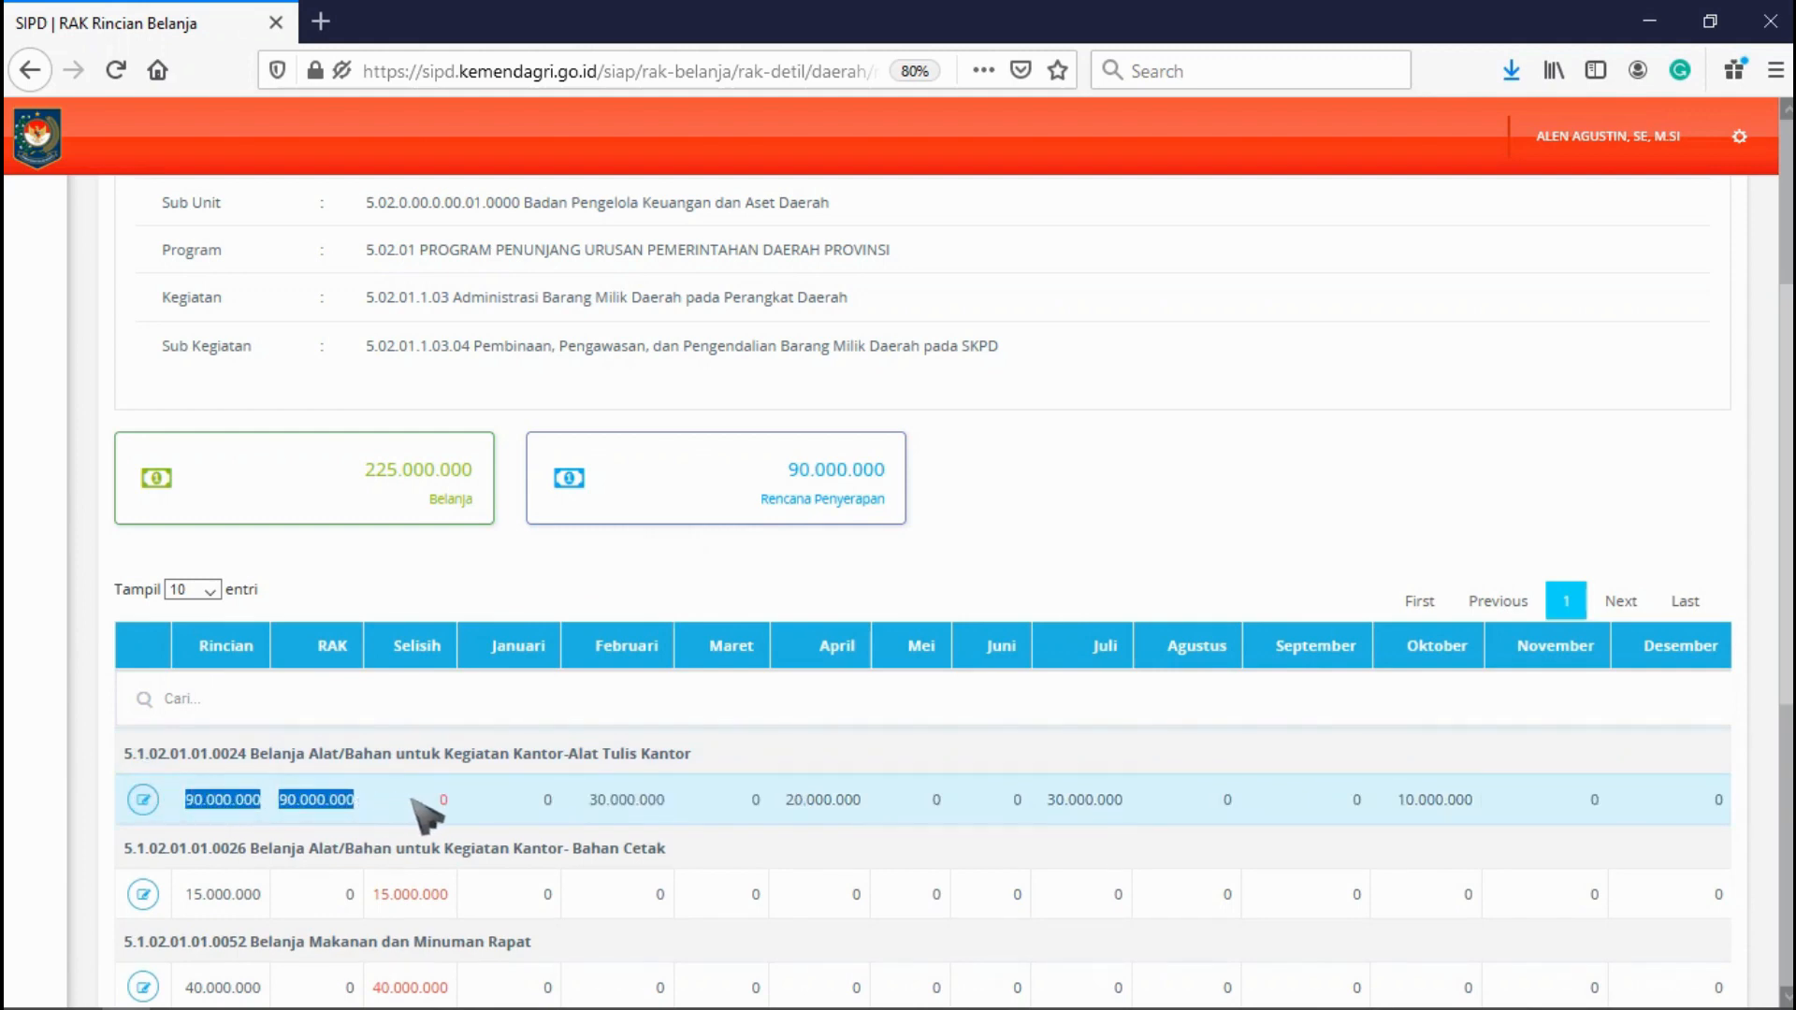
left_click(527, 815)
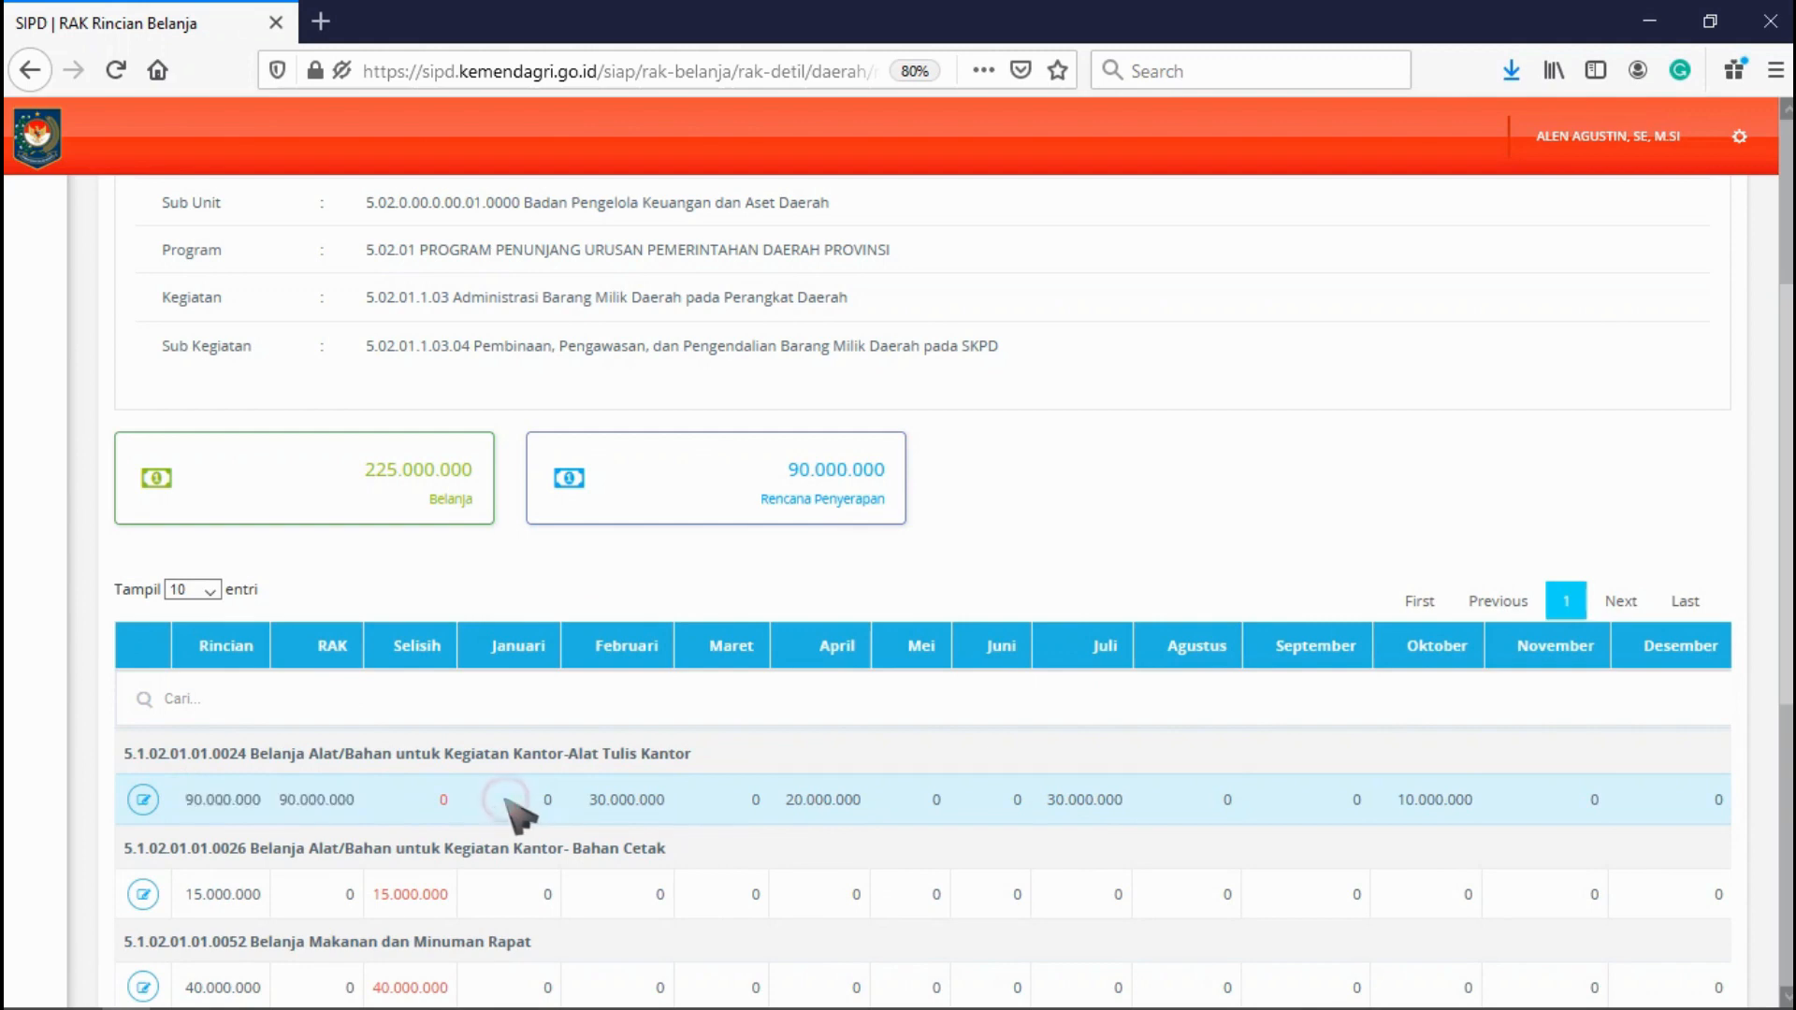
left_click_drag(433, 806, 1552, 804)
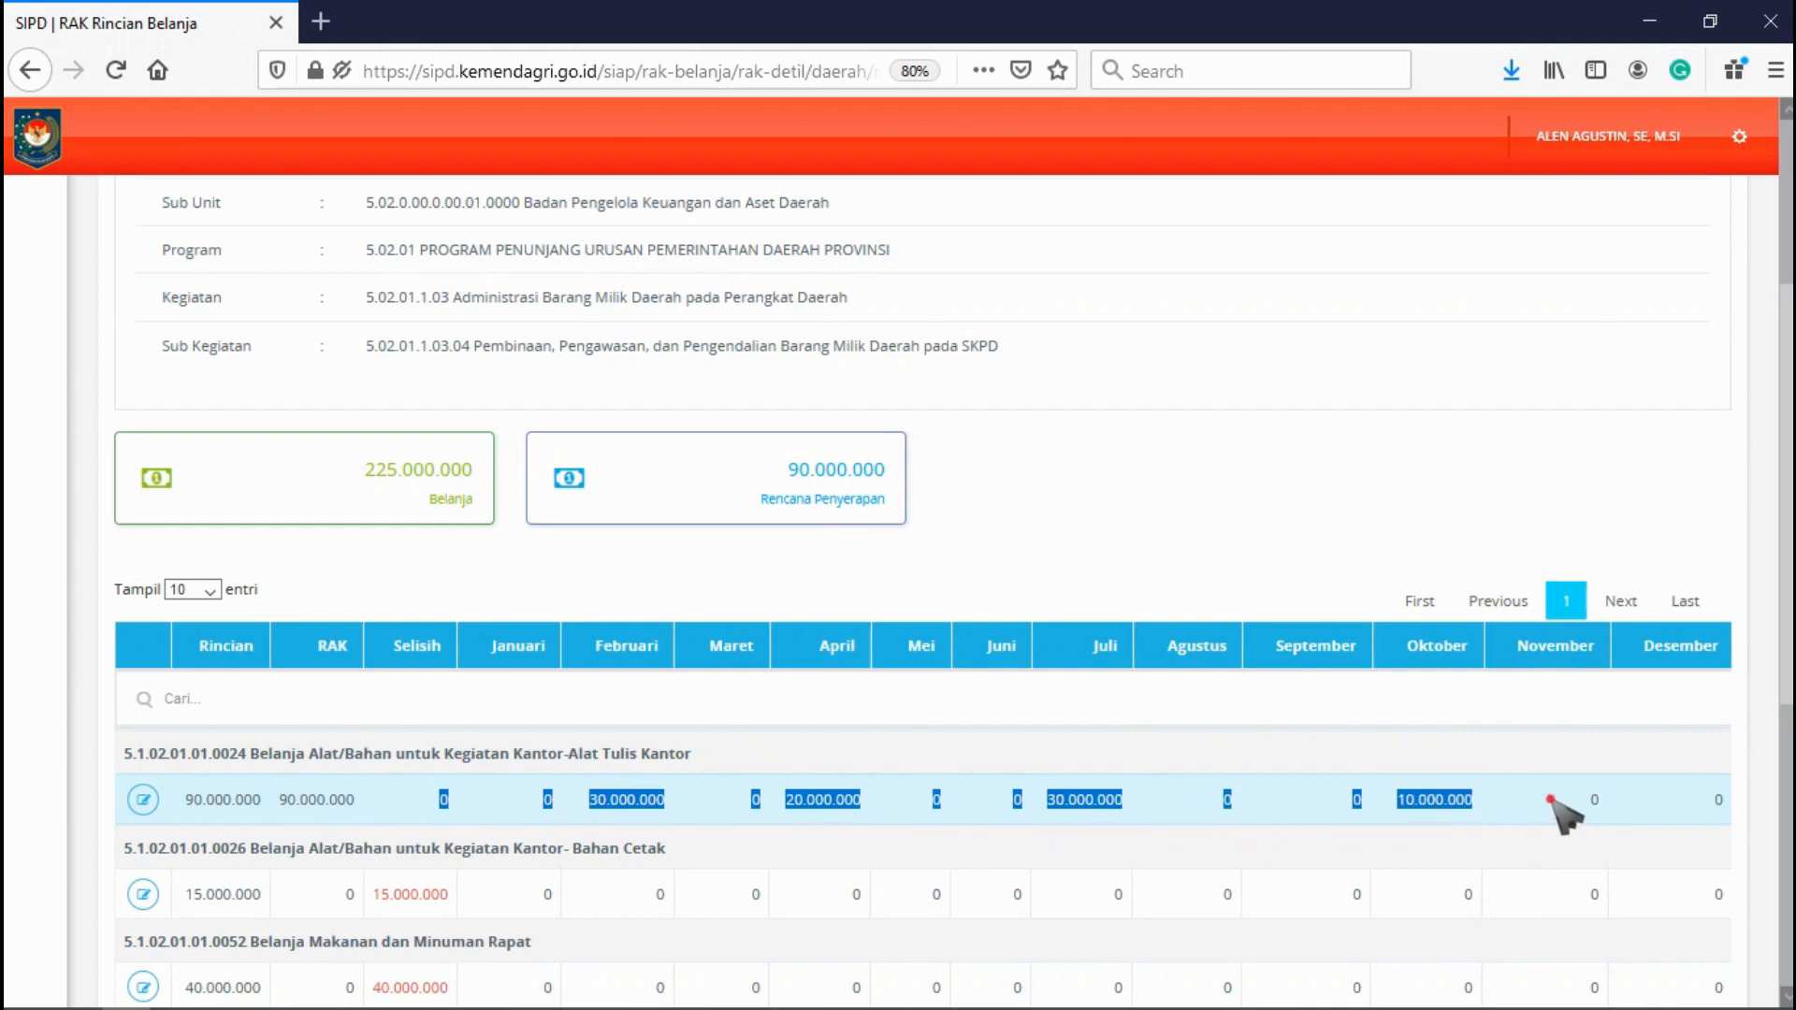
left_click(1550, 799)
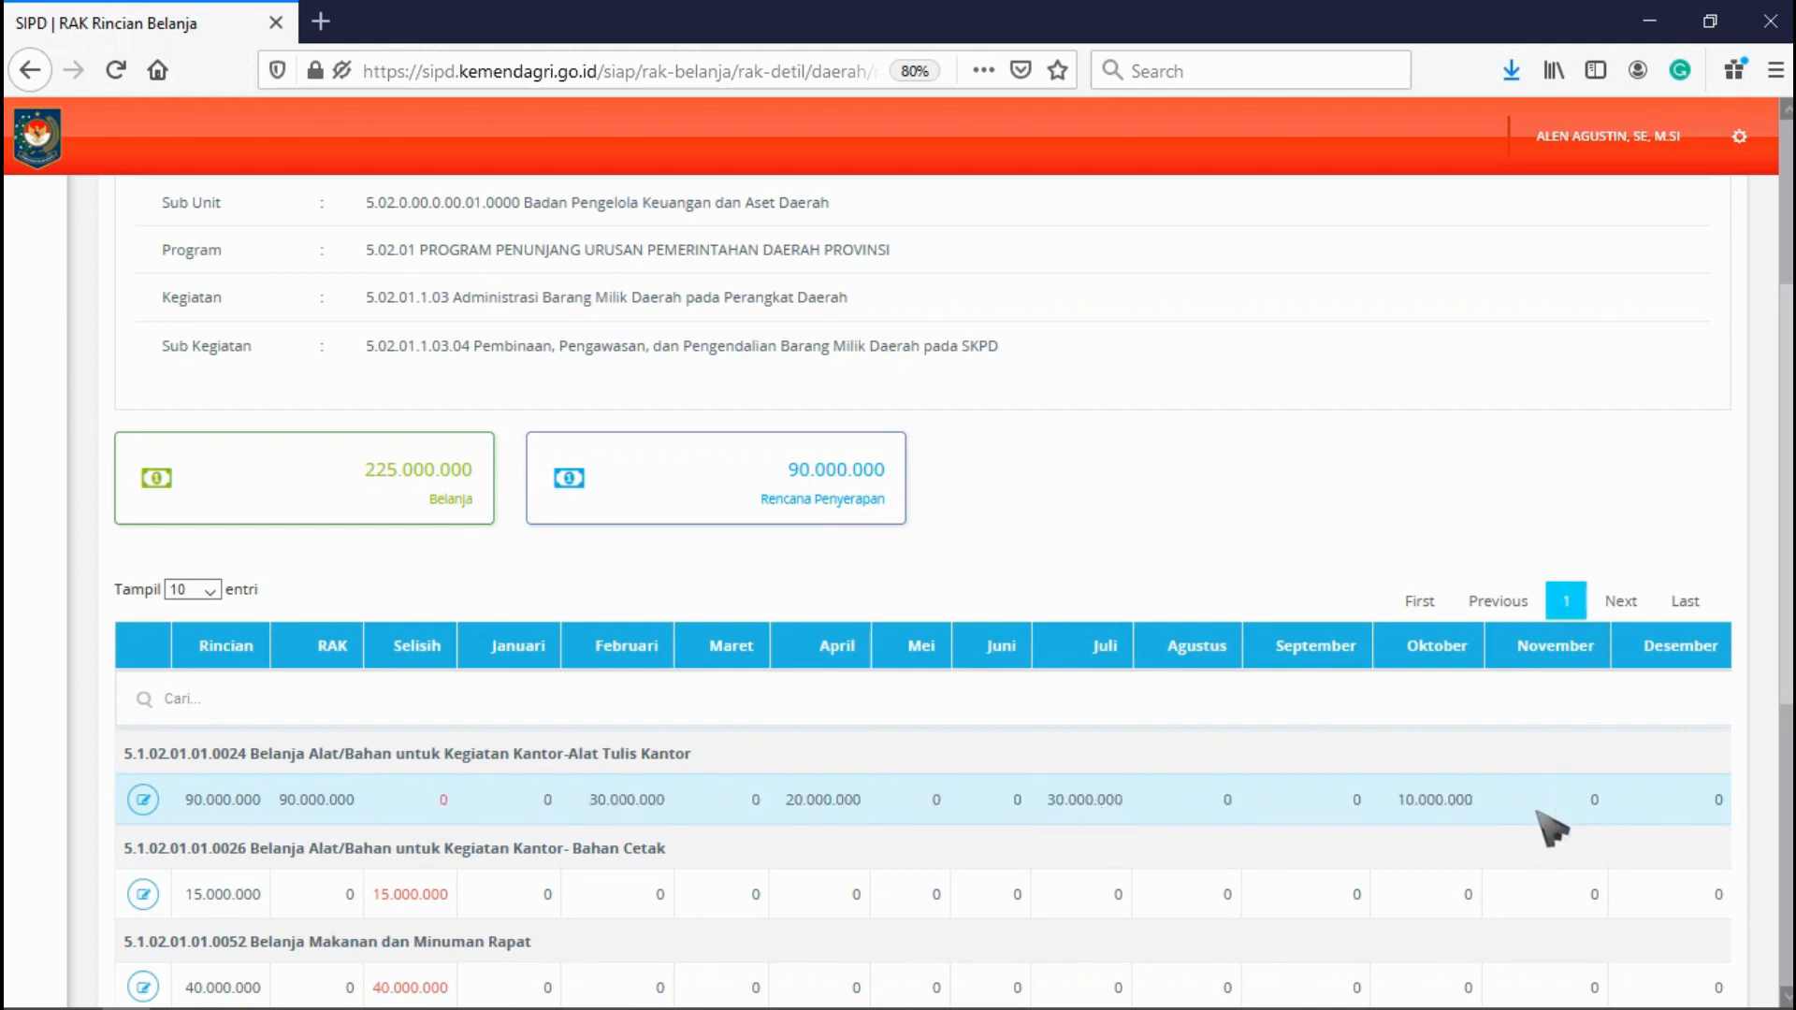
Reopen the saved RAK form of Alat Tulis Kantor, review its monthly amounts and close it without changes
left_click(145, 801)
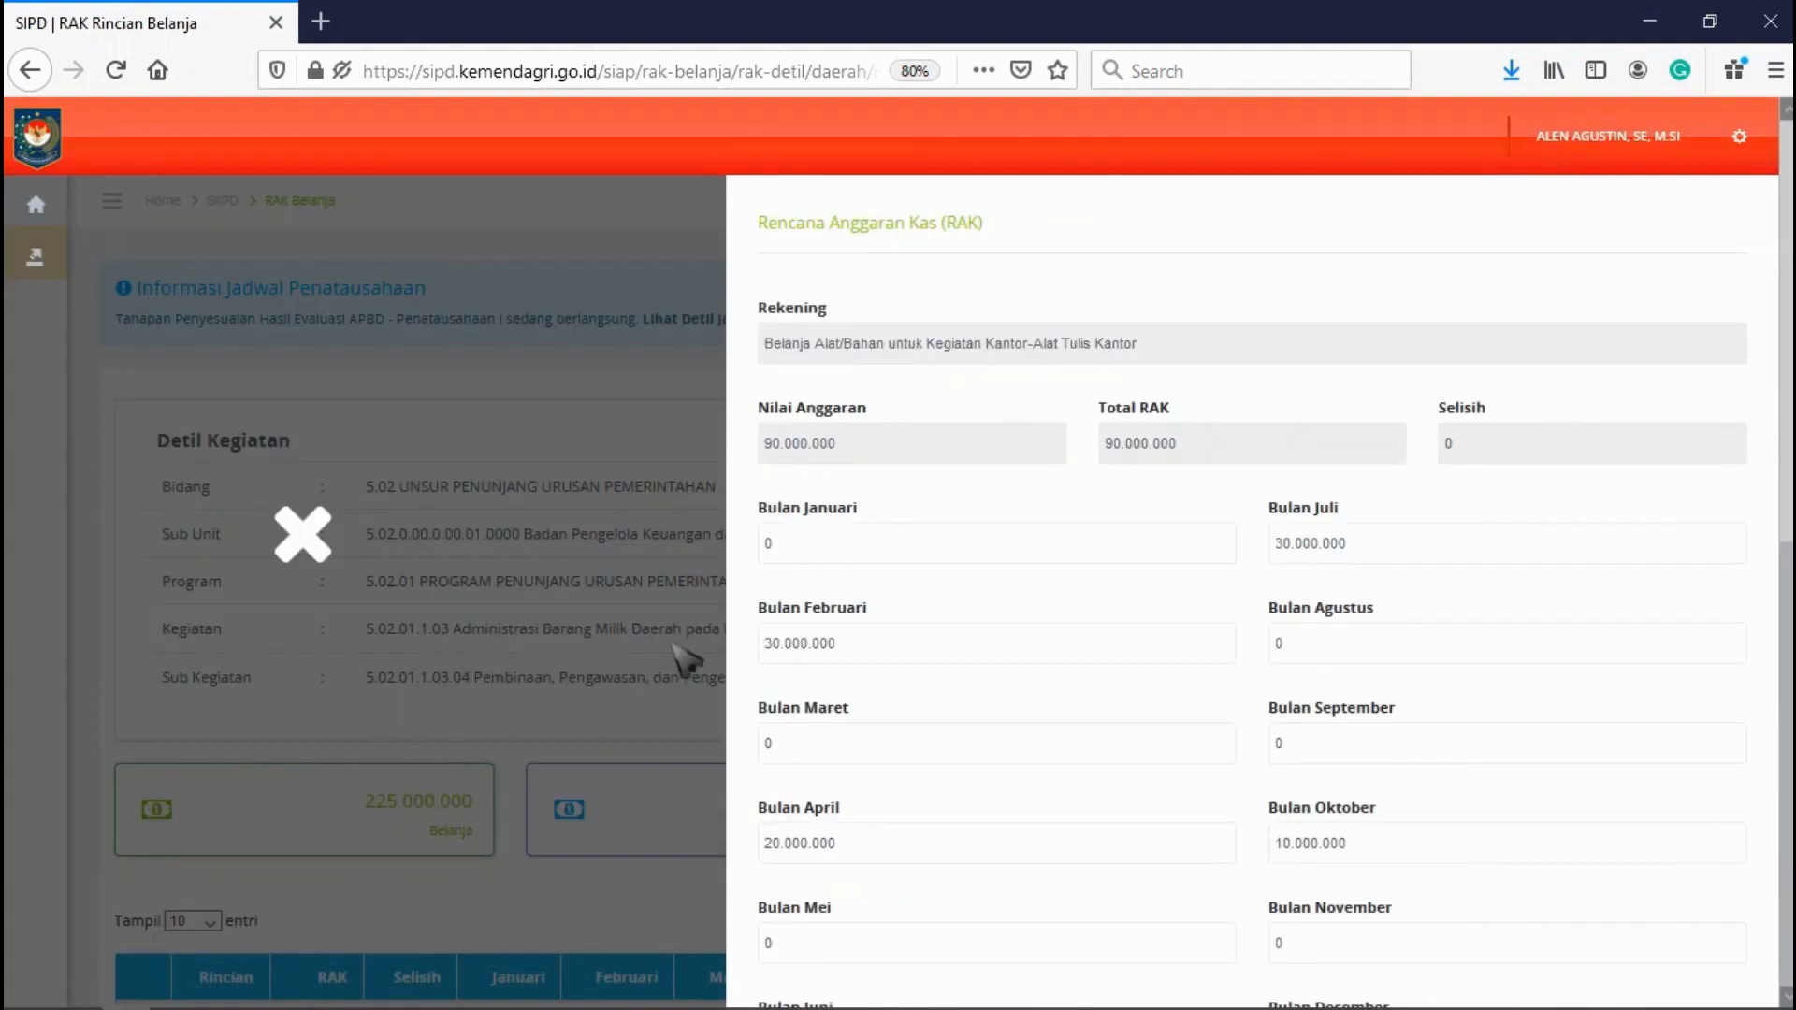
scroll(983, 645, "down", 2)
scroll(983, 645, "down", 5)
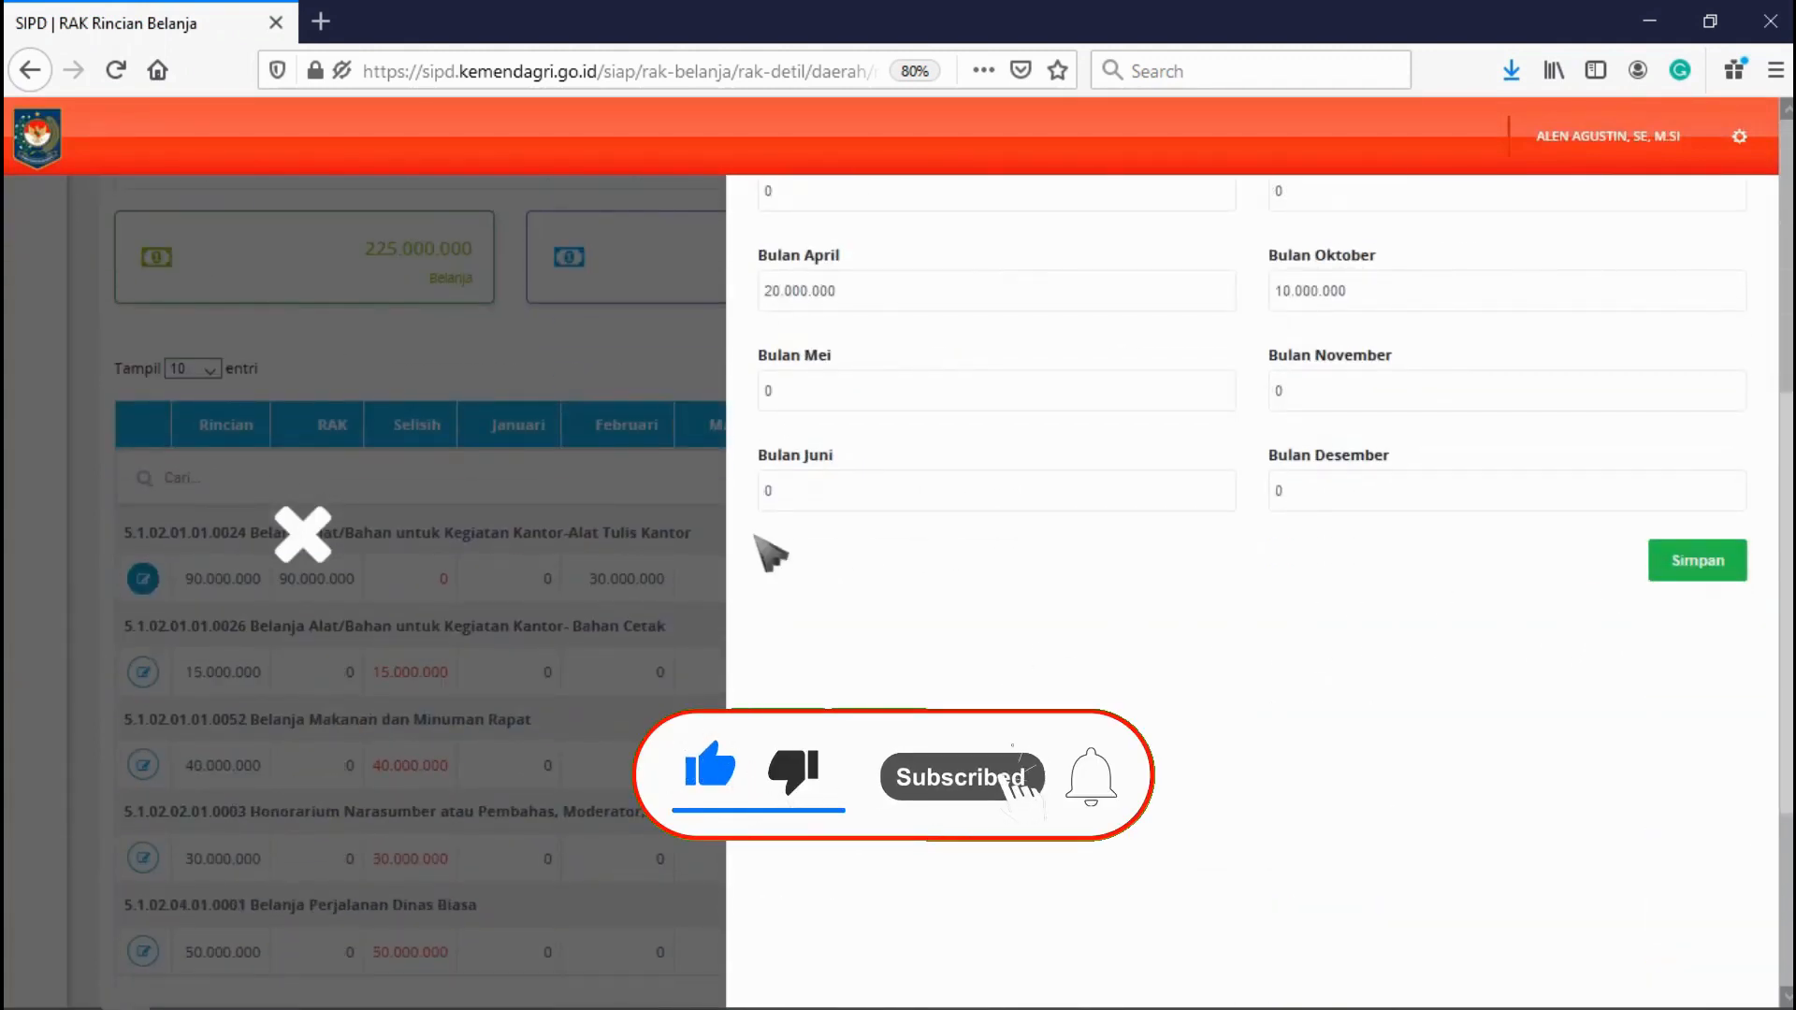
left_click(302, 533)
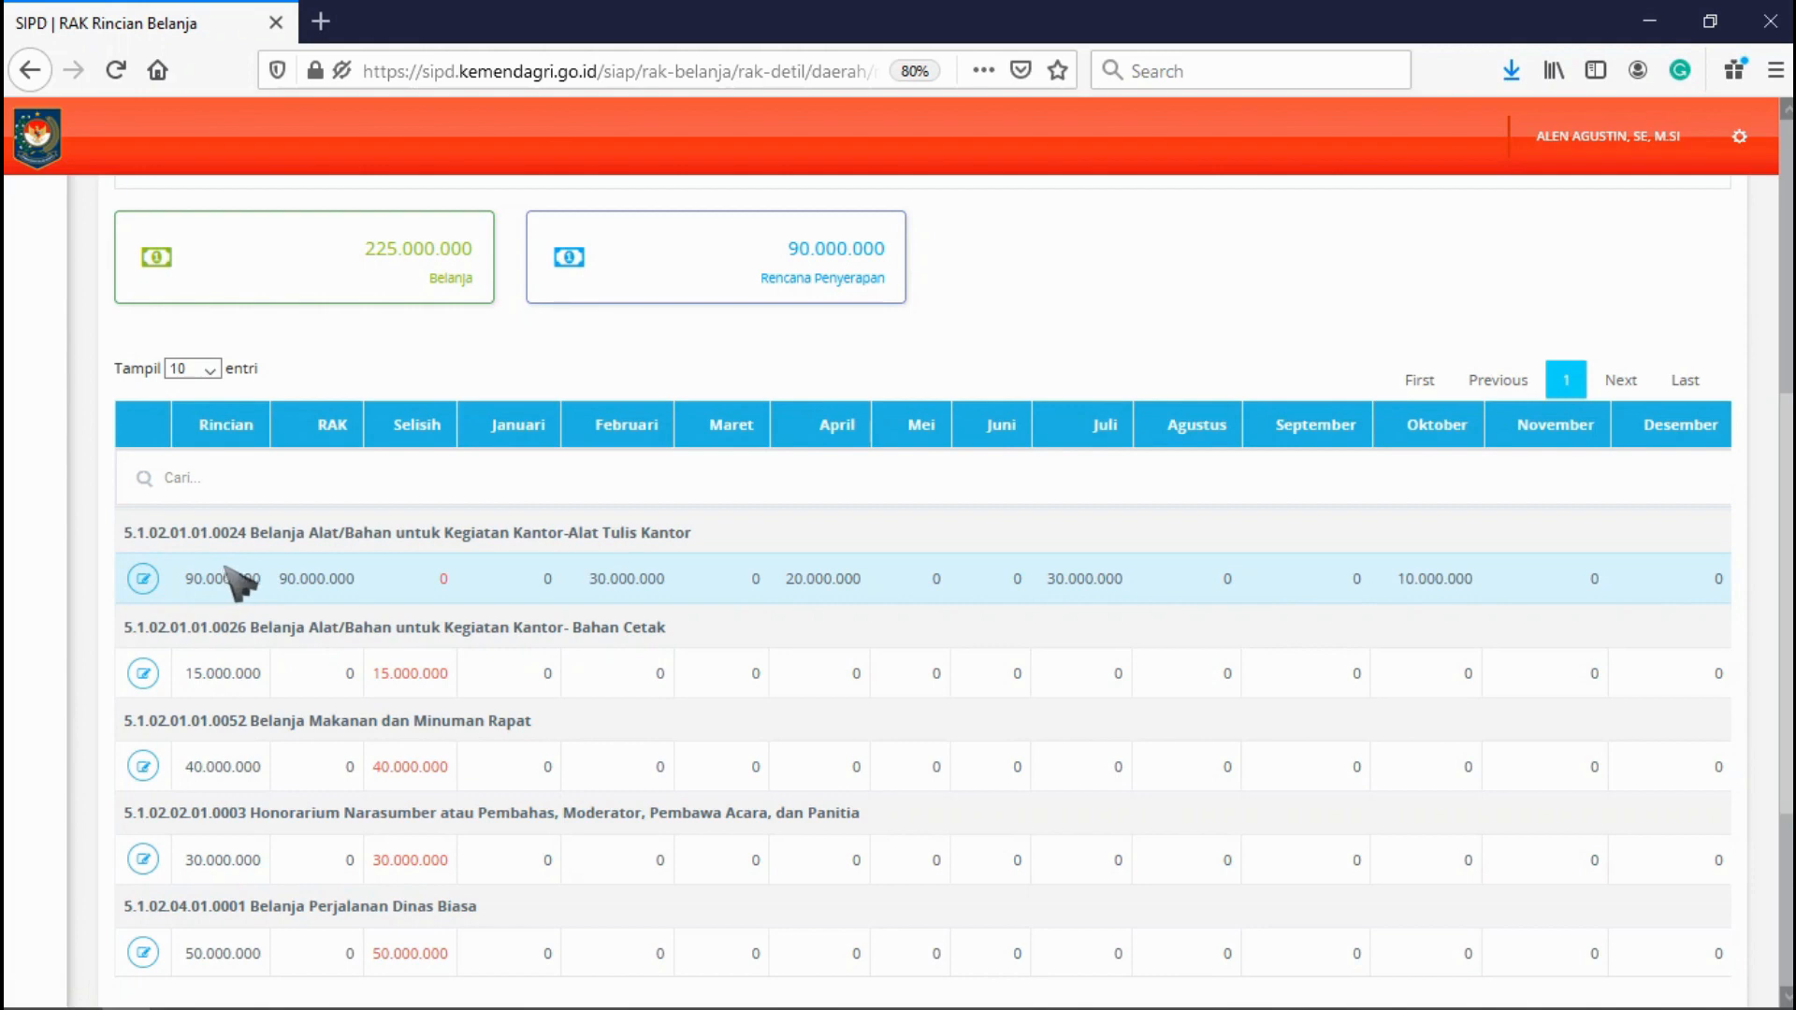
Leave the RAK details and open the Dokumen RAK Belanja sub kegiatan list of Badan Pengelola Keuangan dan Aset Daerah
scroll(828, 580, "up", 5)
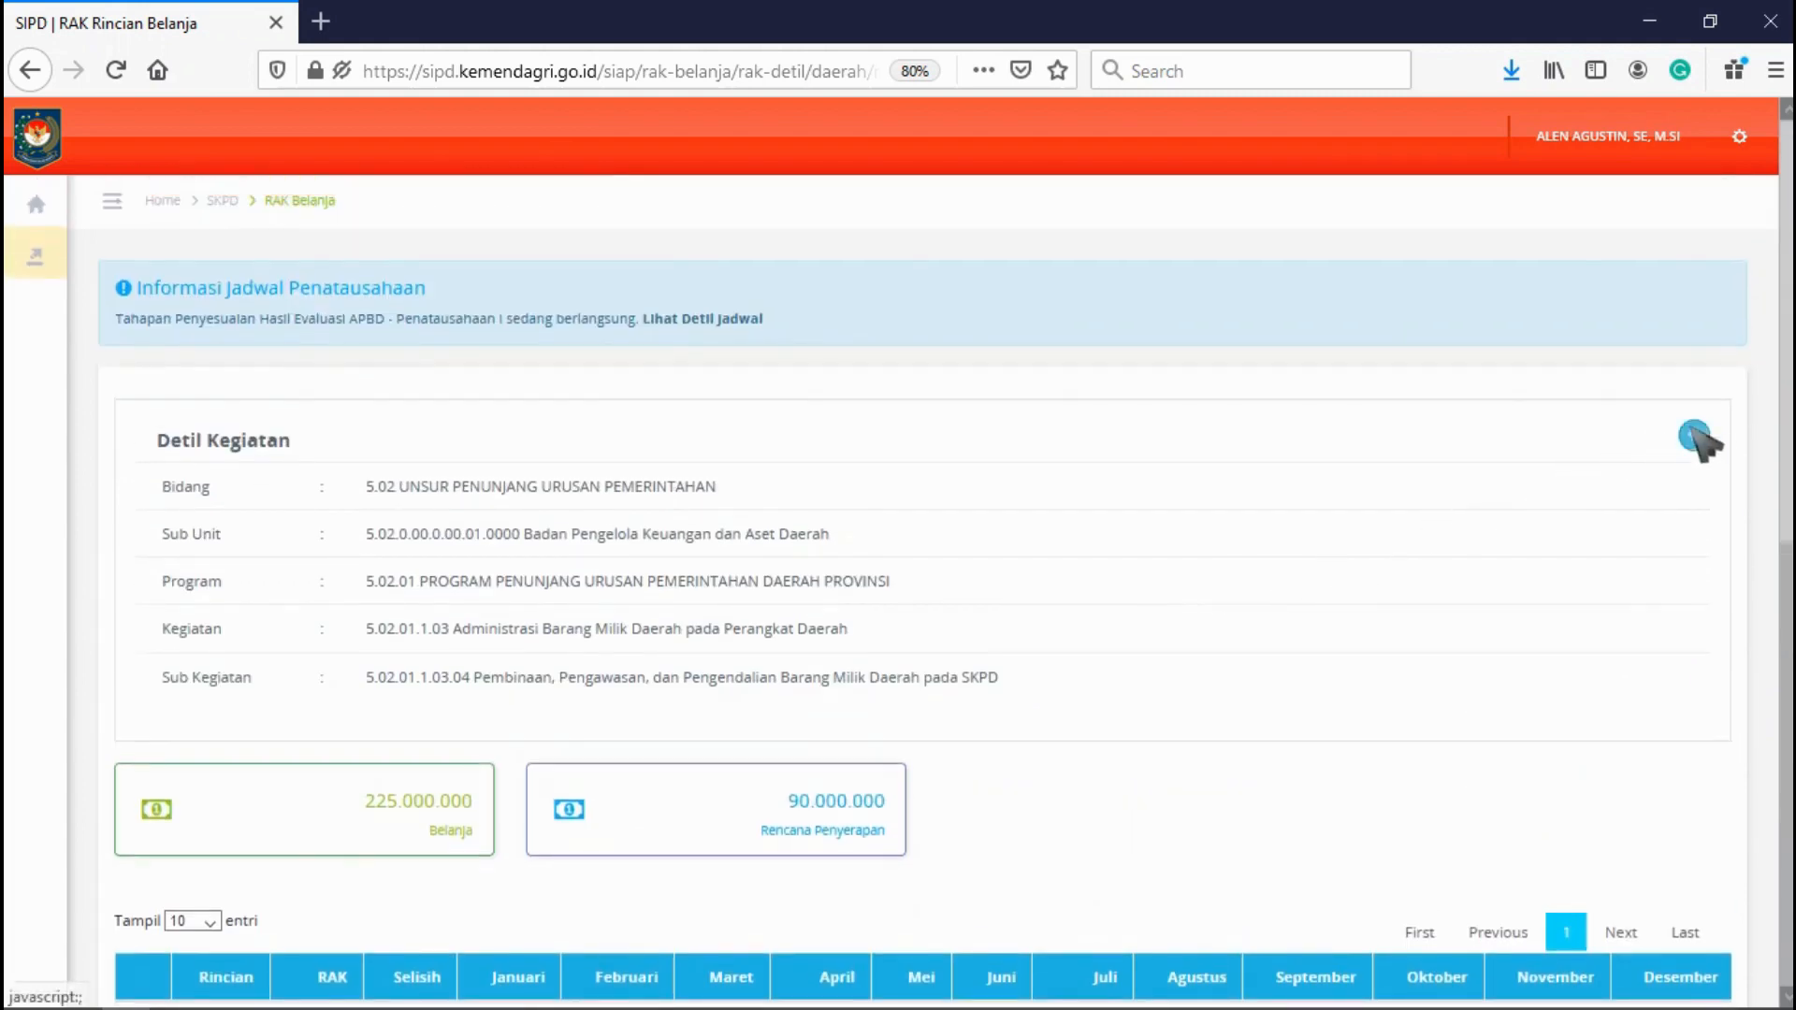
left_click(1697, 434)
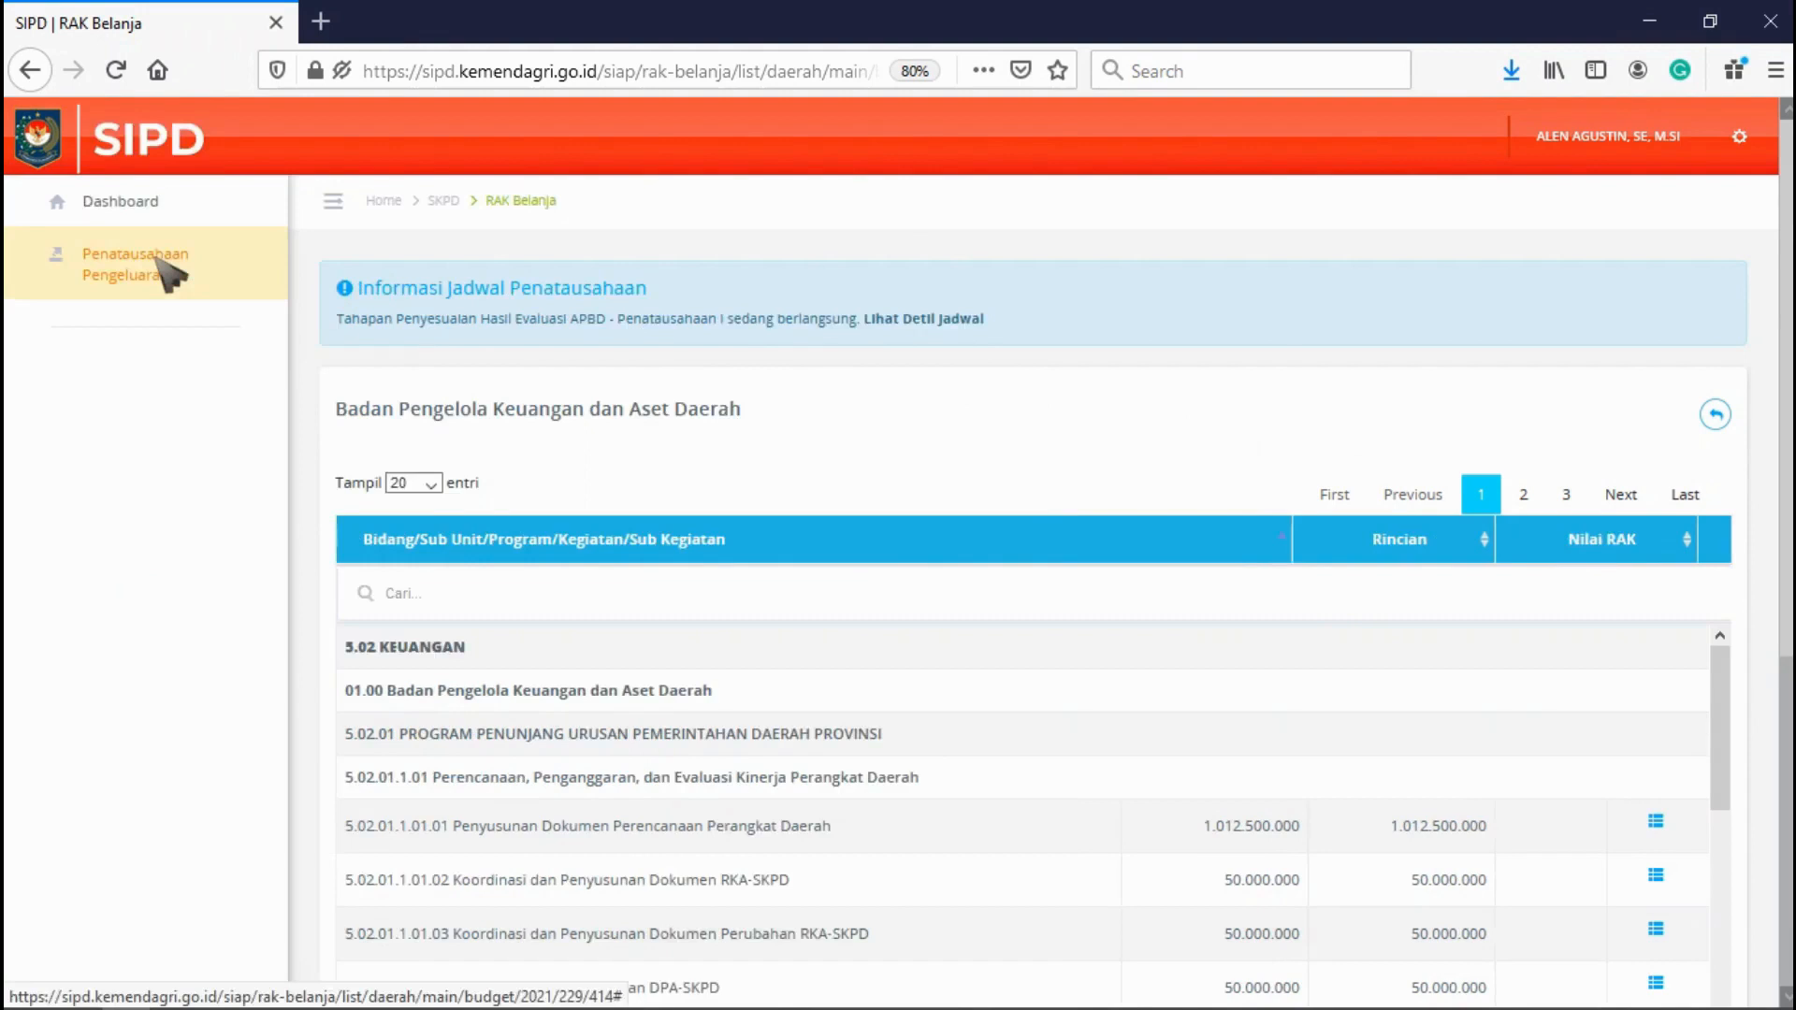
left_click(169, 274)
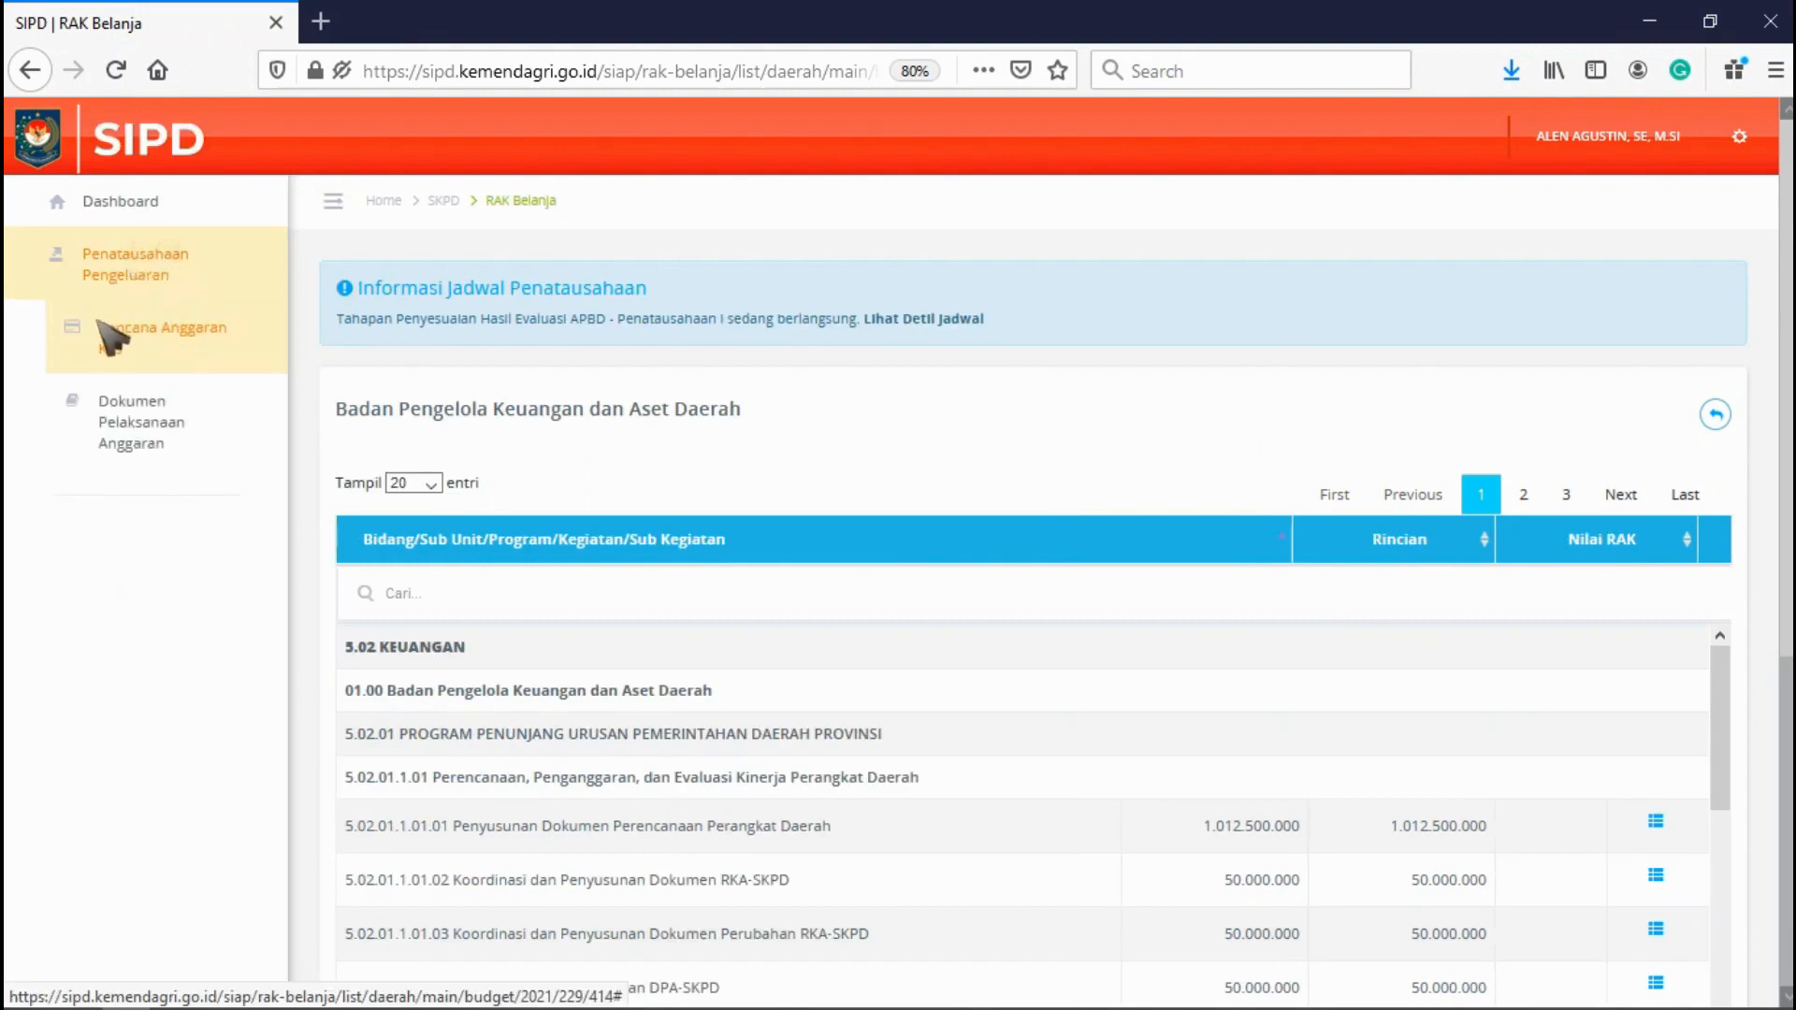
left_click(177, 332)
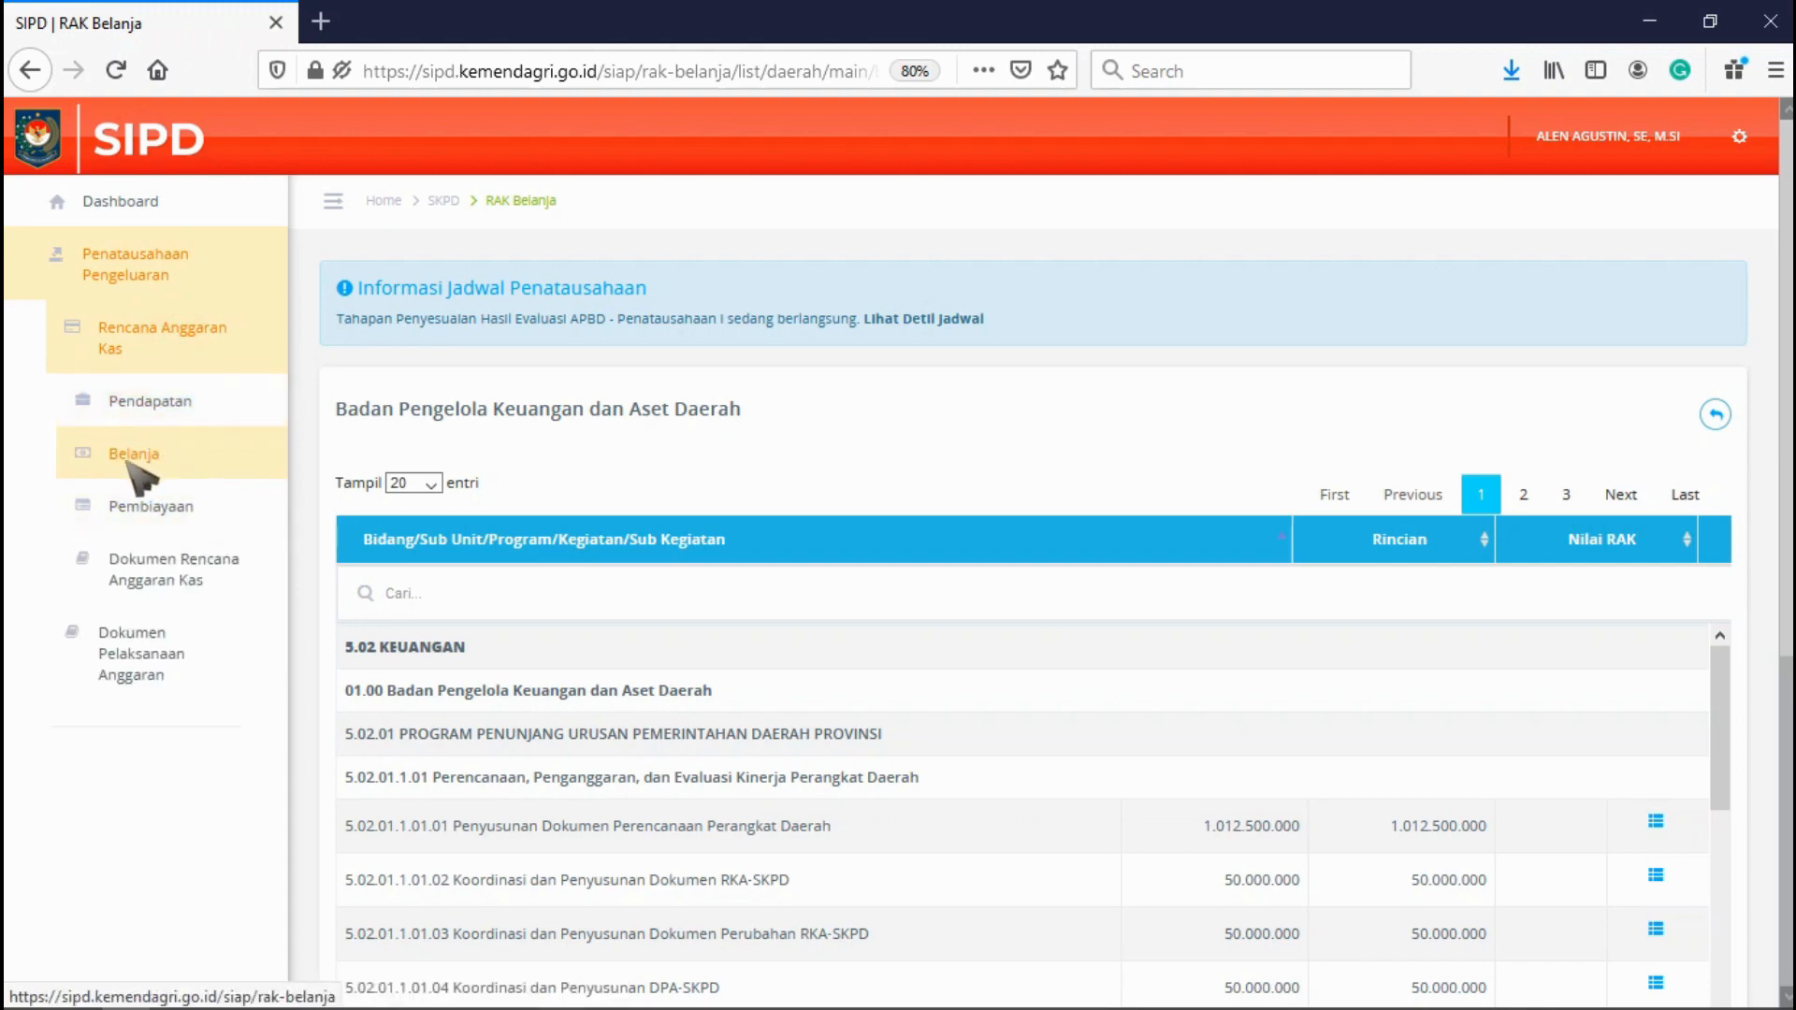
left_click(192, 571)
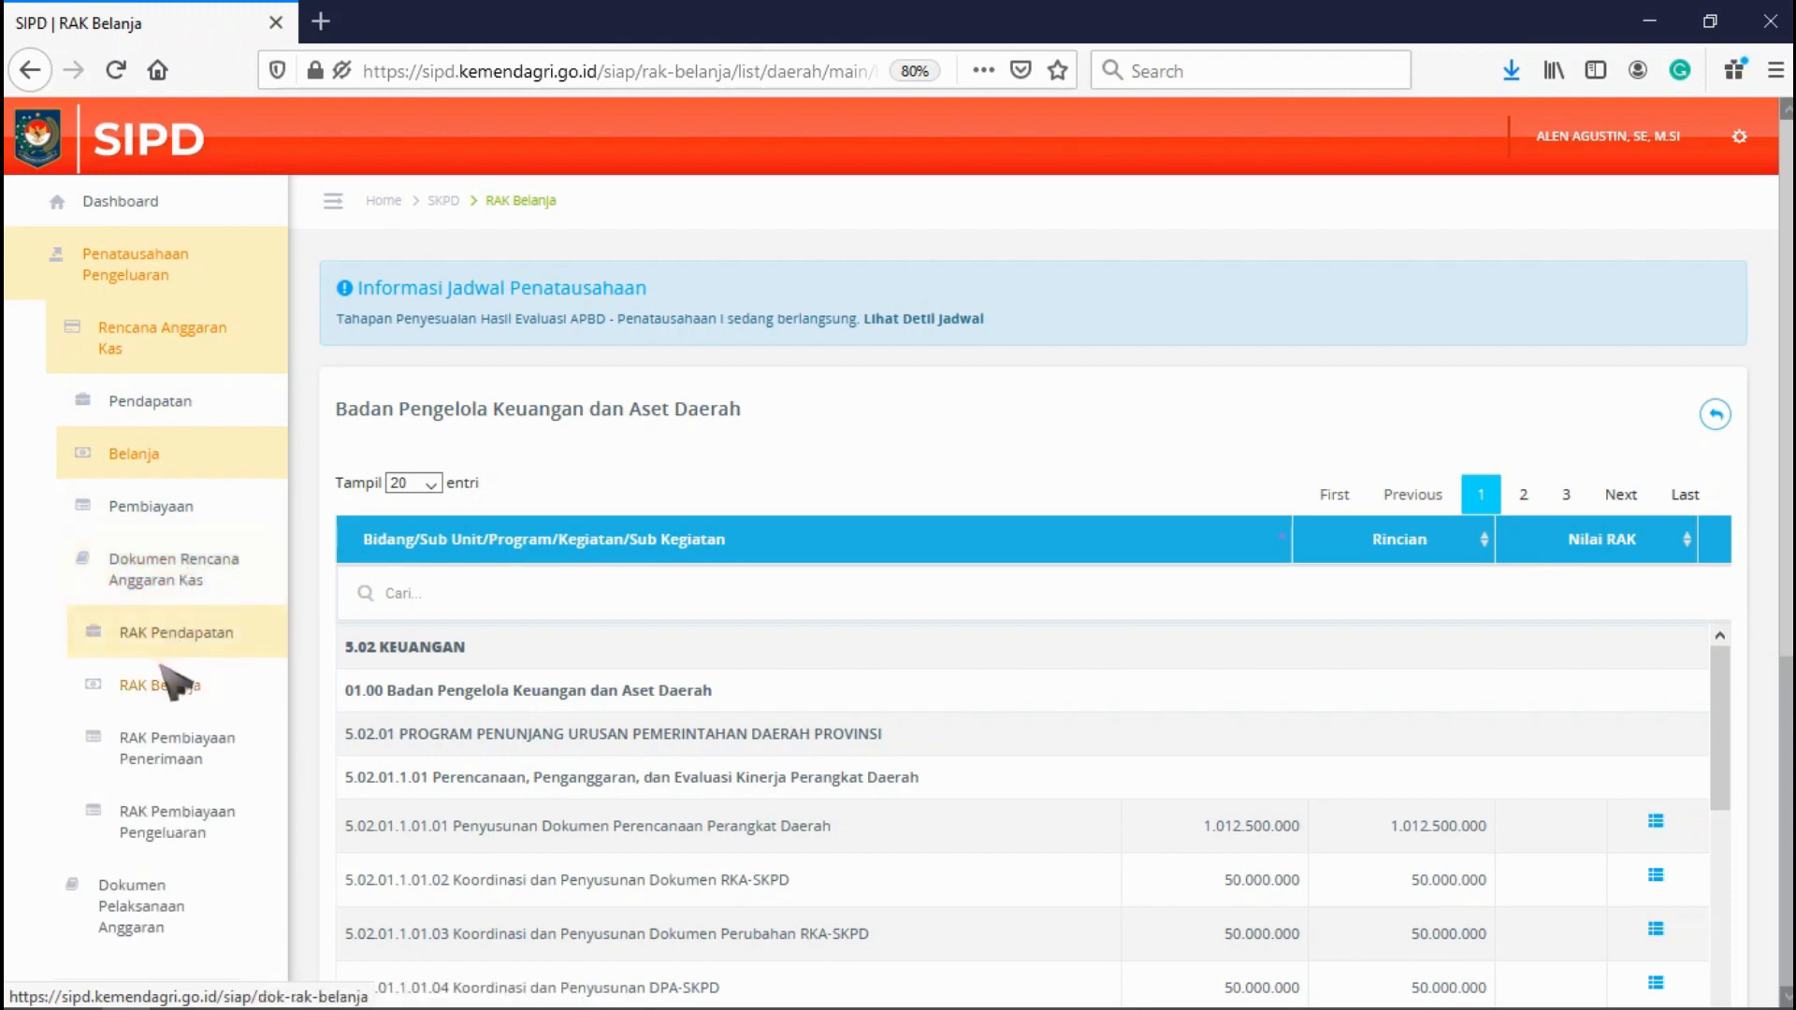
left_click(221, 679)
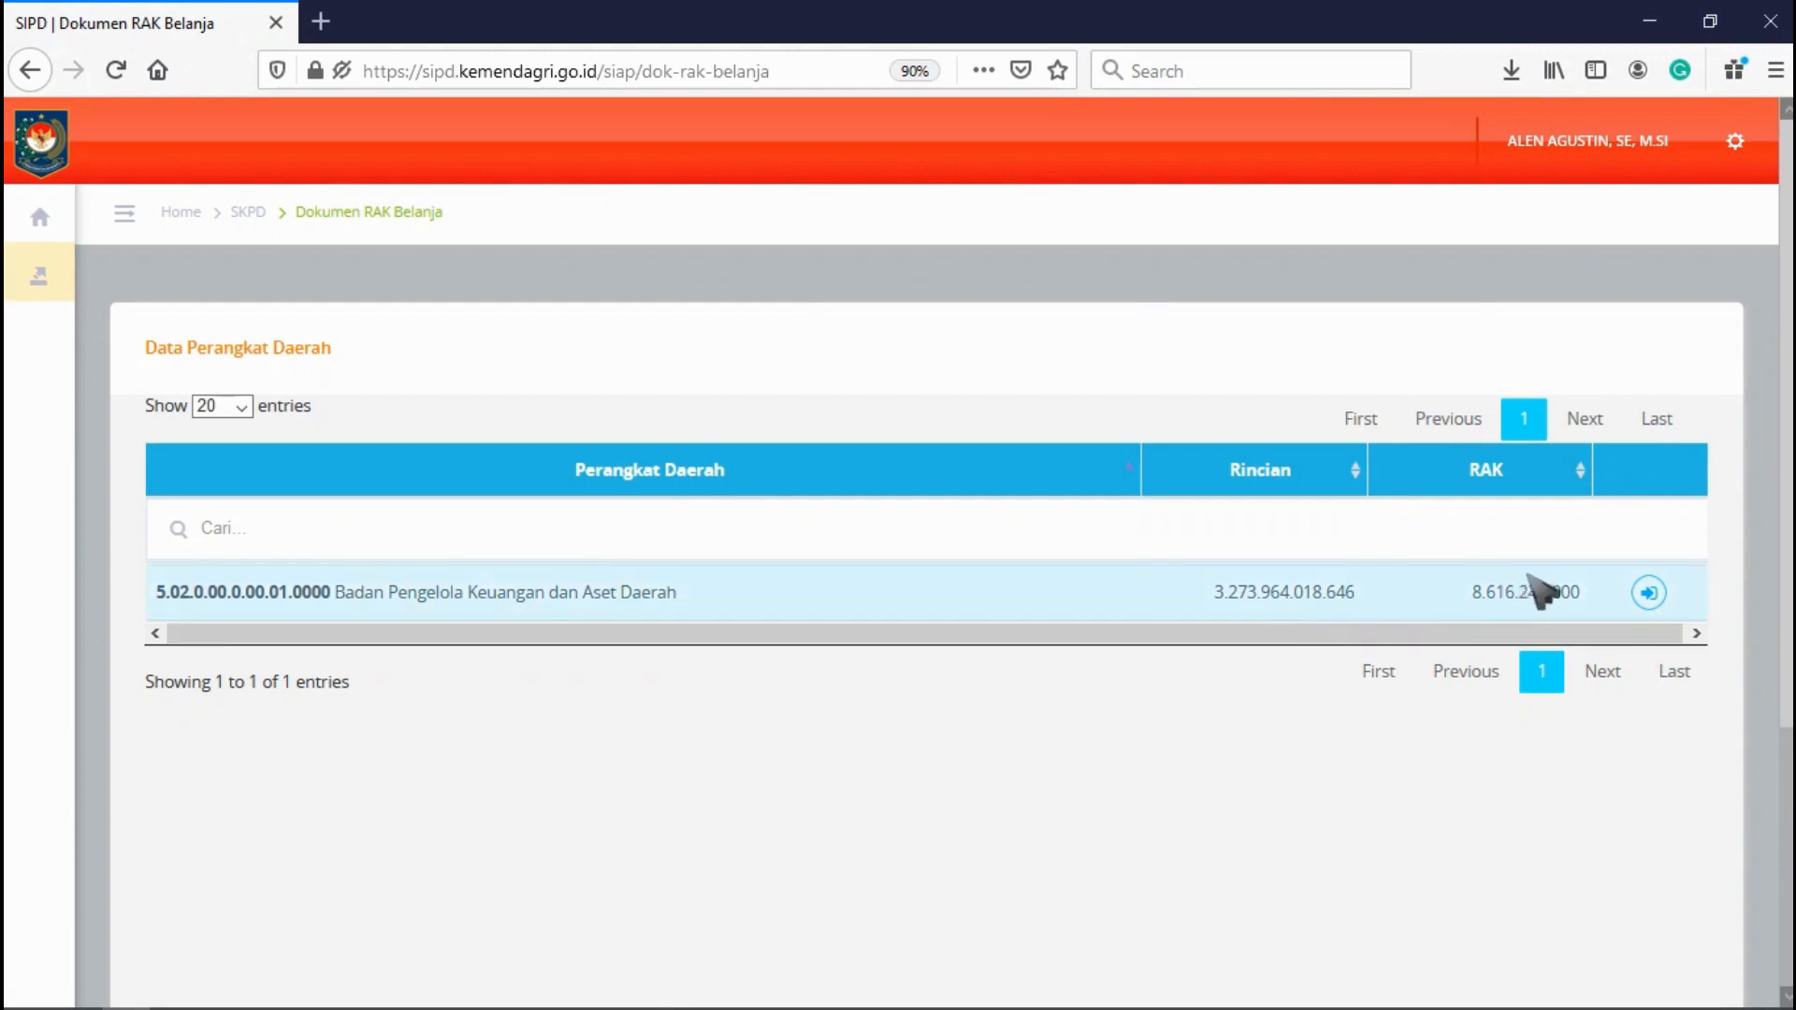
left_click(1649, 592)
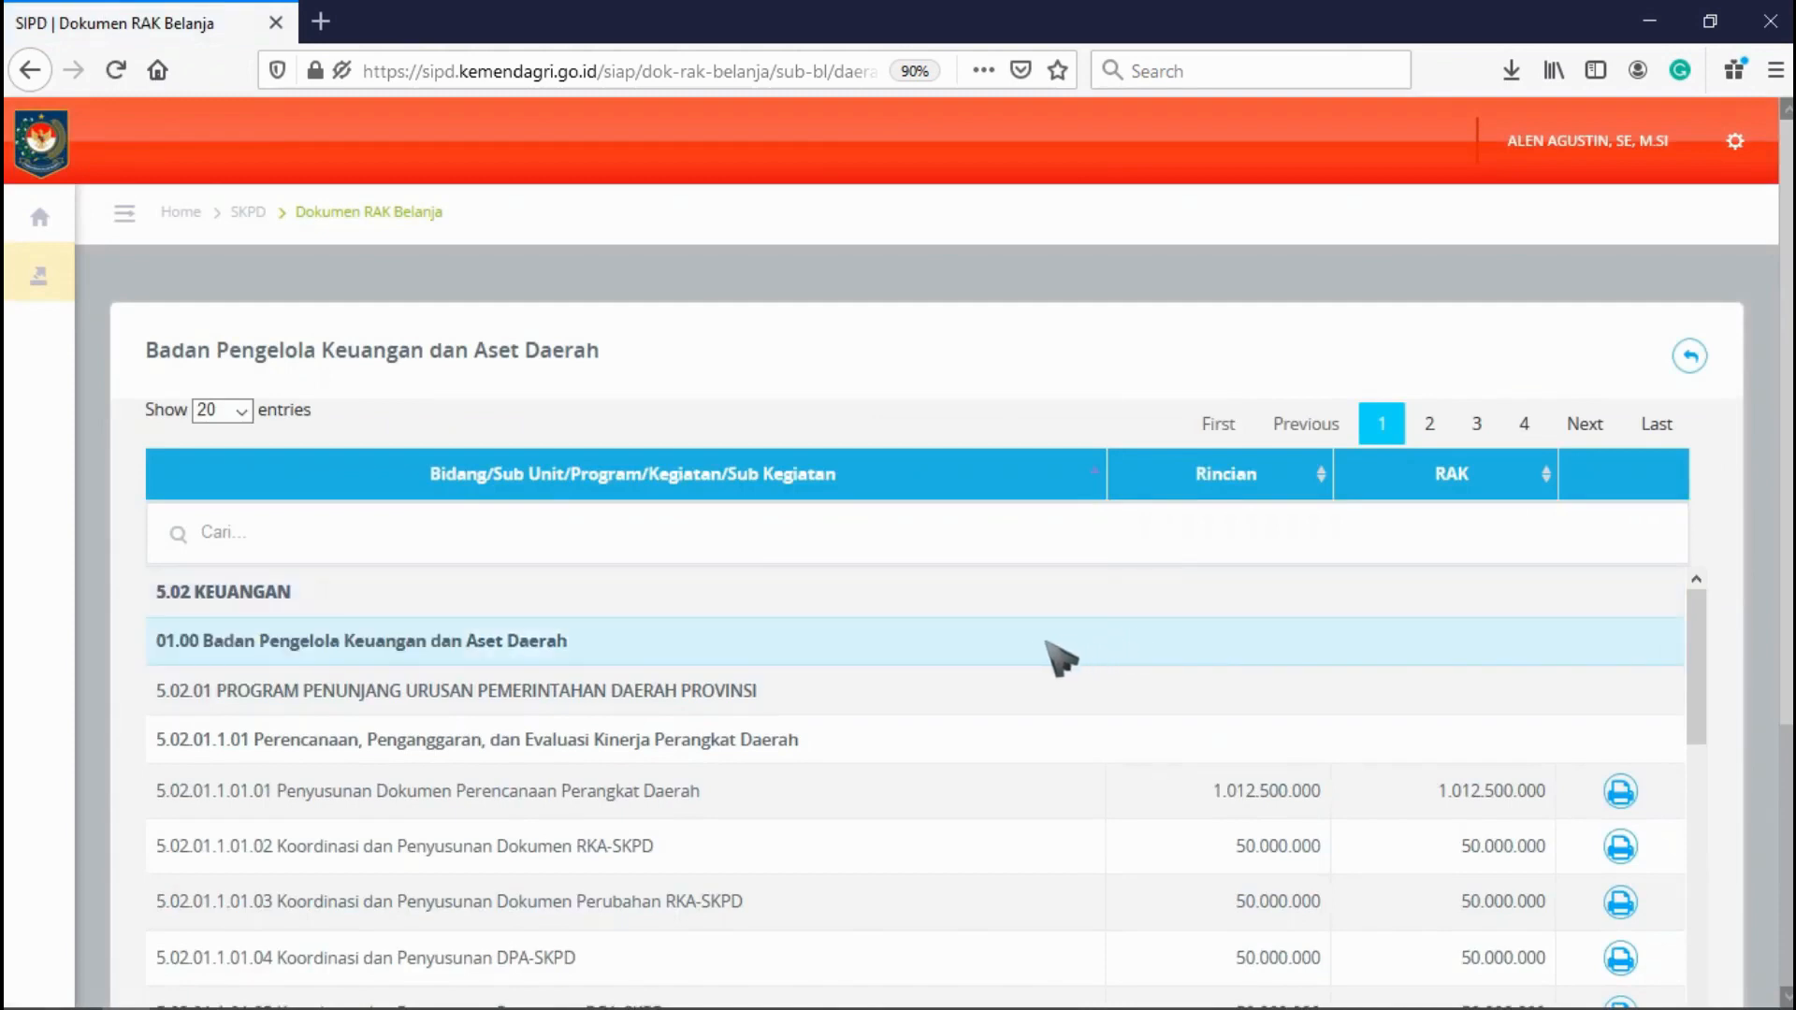
Try to print the RAK Belanja document of sub kegiatan 5.02.01.1.03.04 for schedule Penatausahaan I
scroll(1047, 660, "down", 3)
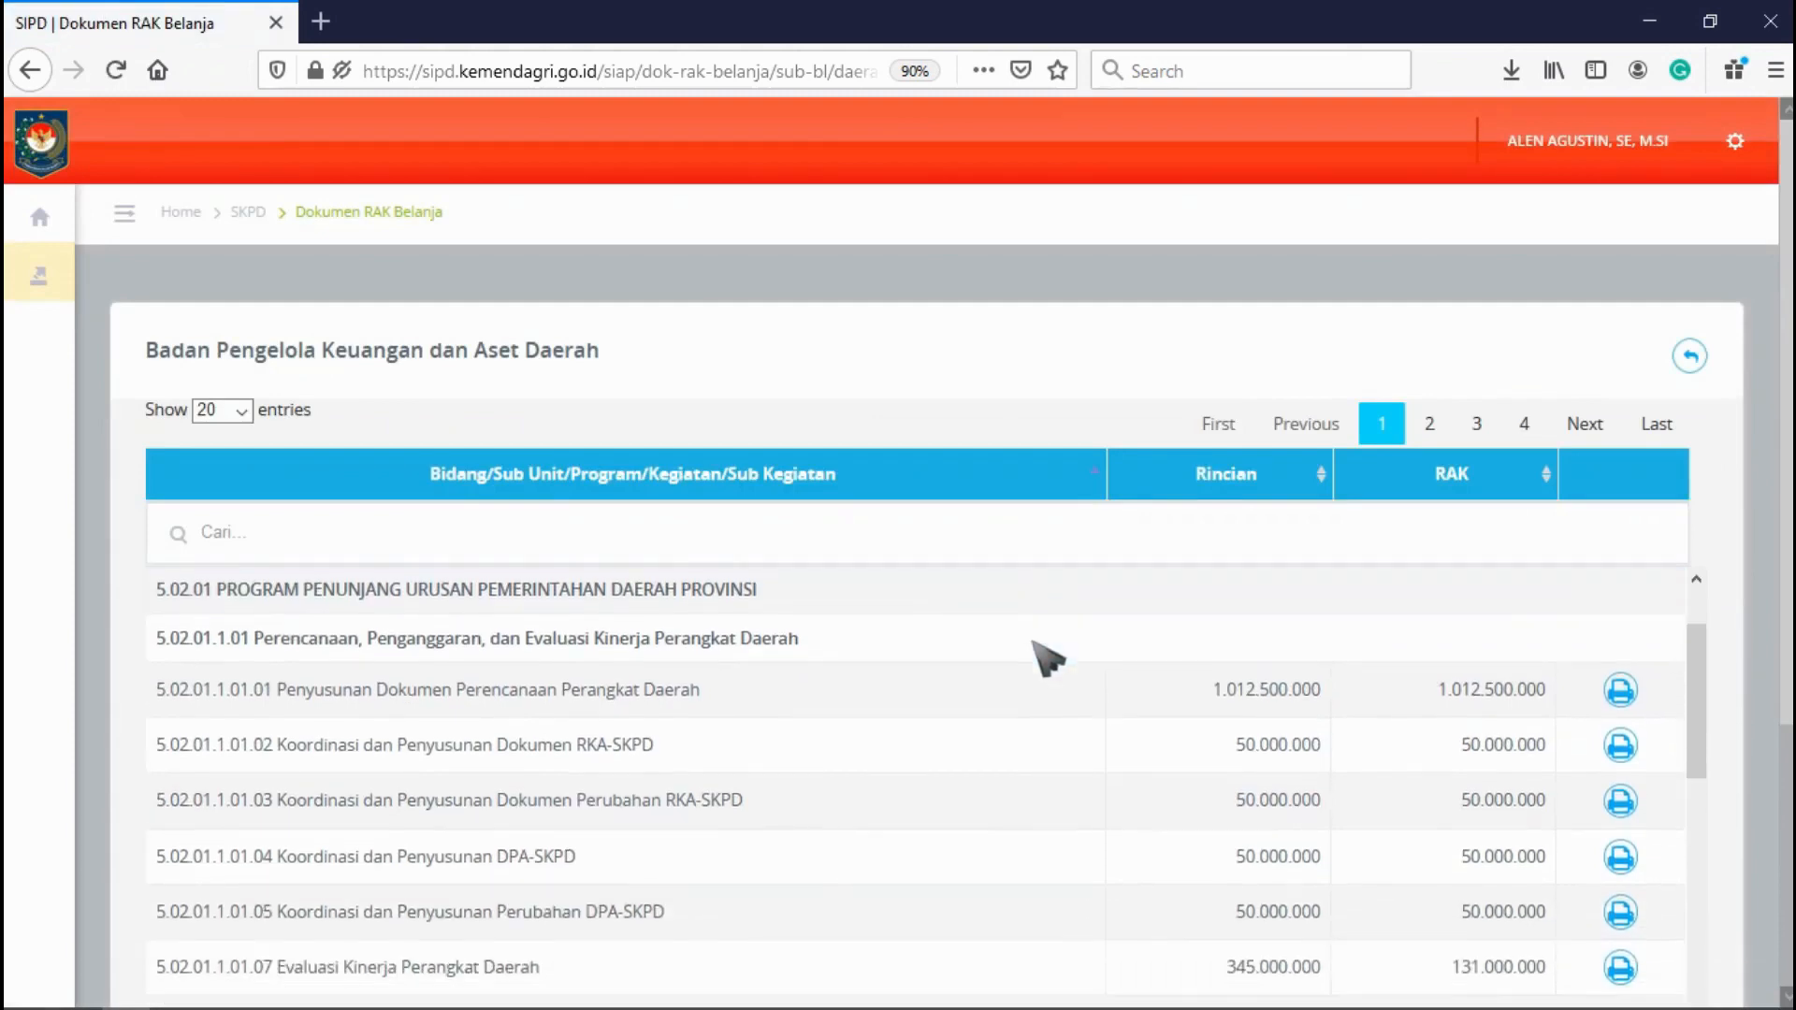
scroll(1047, 432, "down", 3)
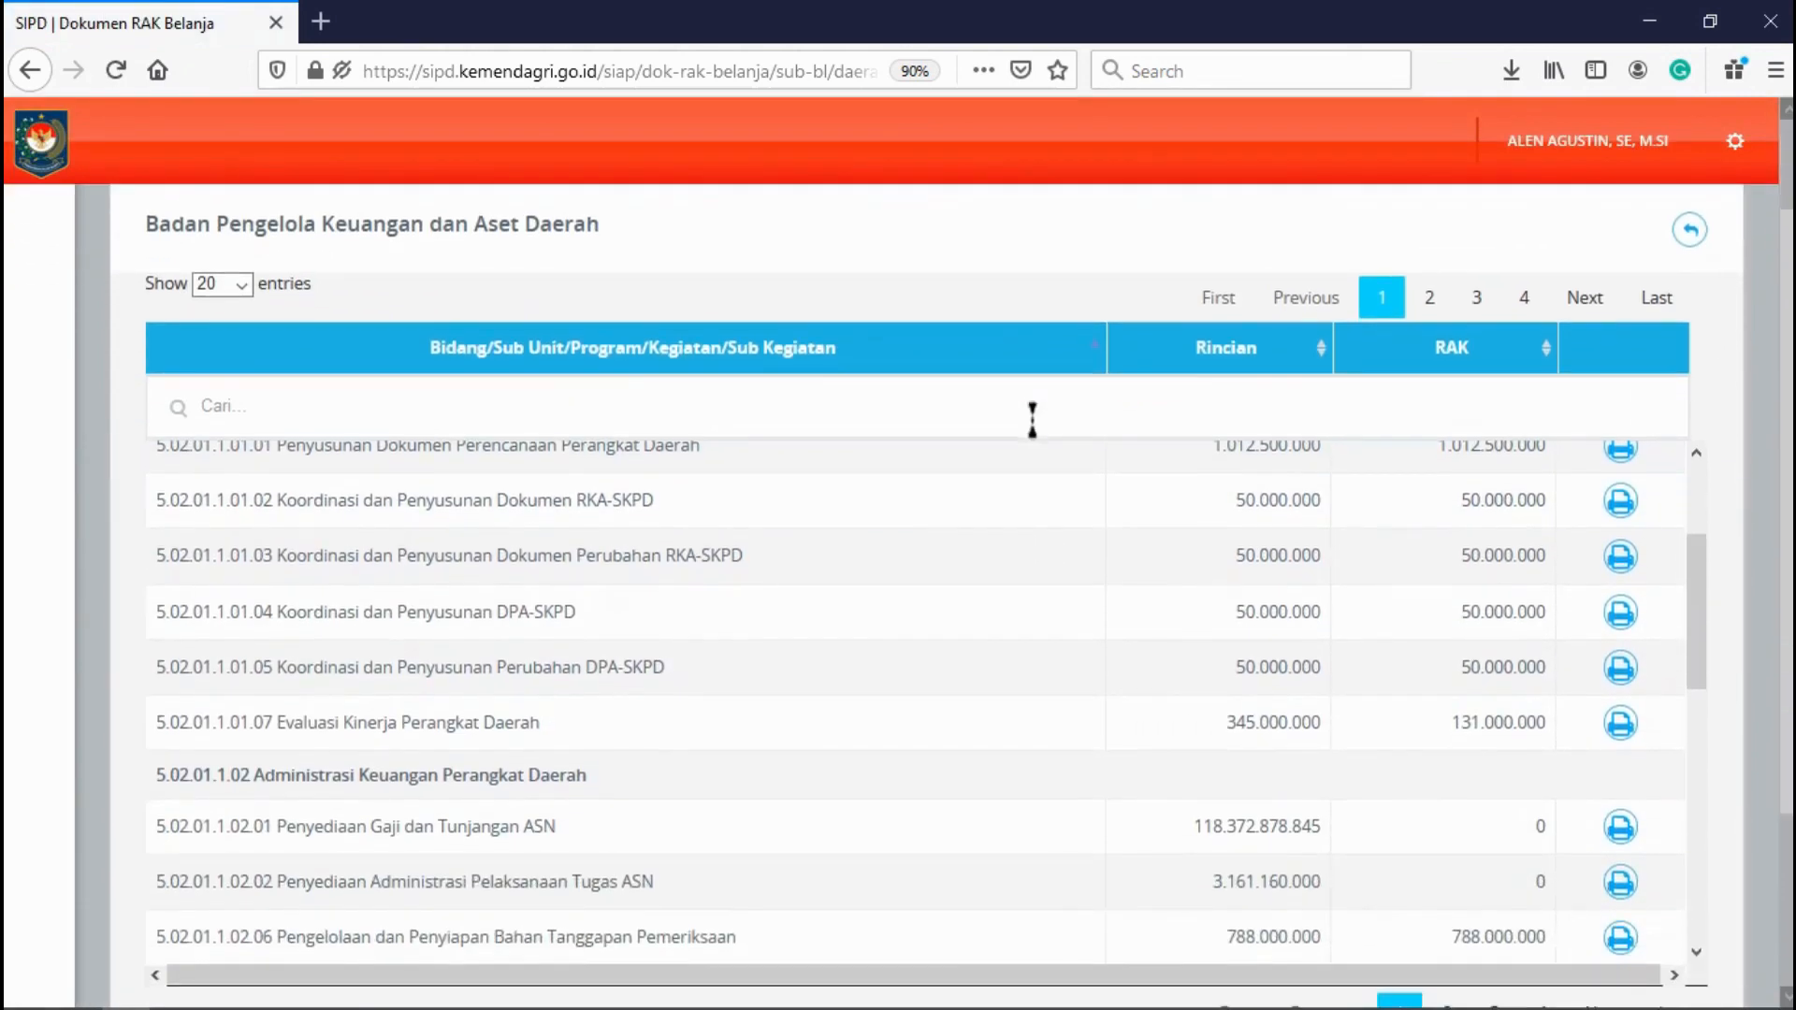
scroll(1041, 477, "down", 6)
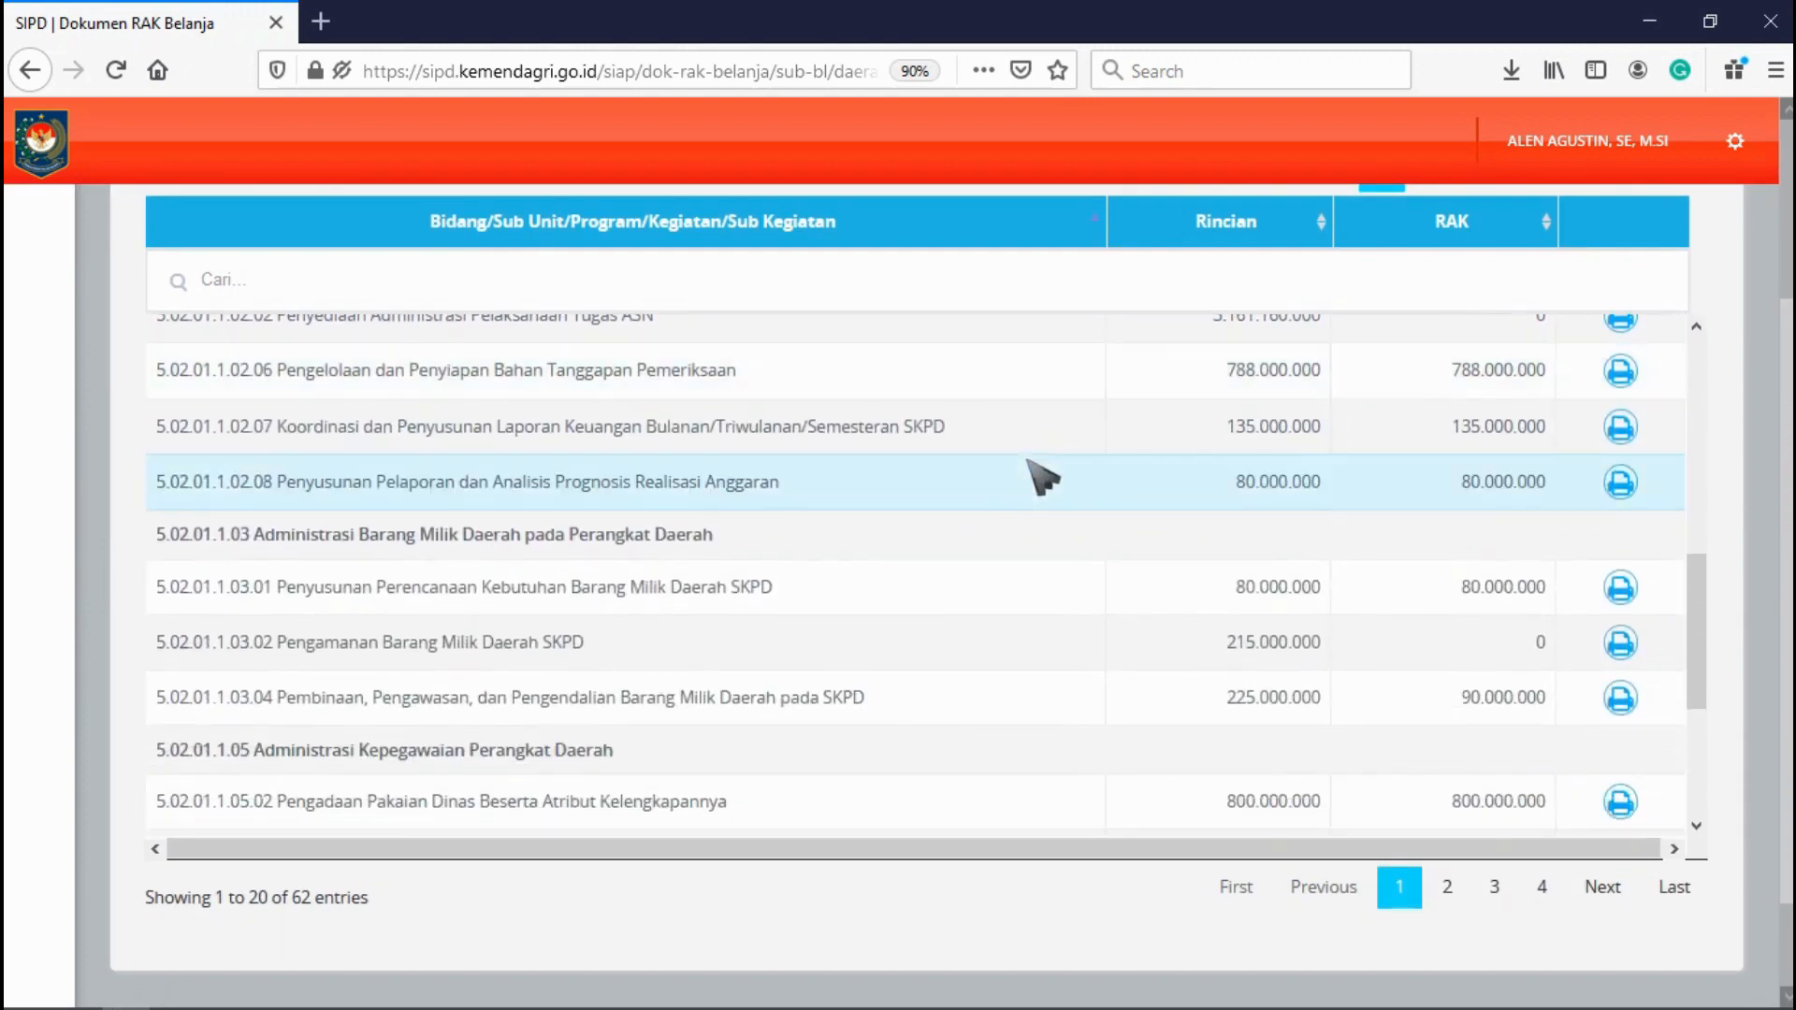
scroll(1041, 477, "down", 2)
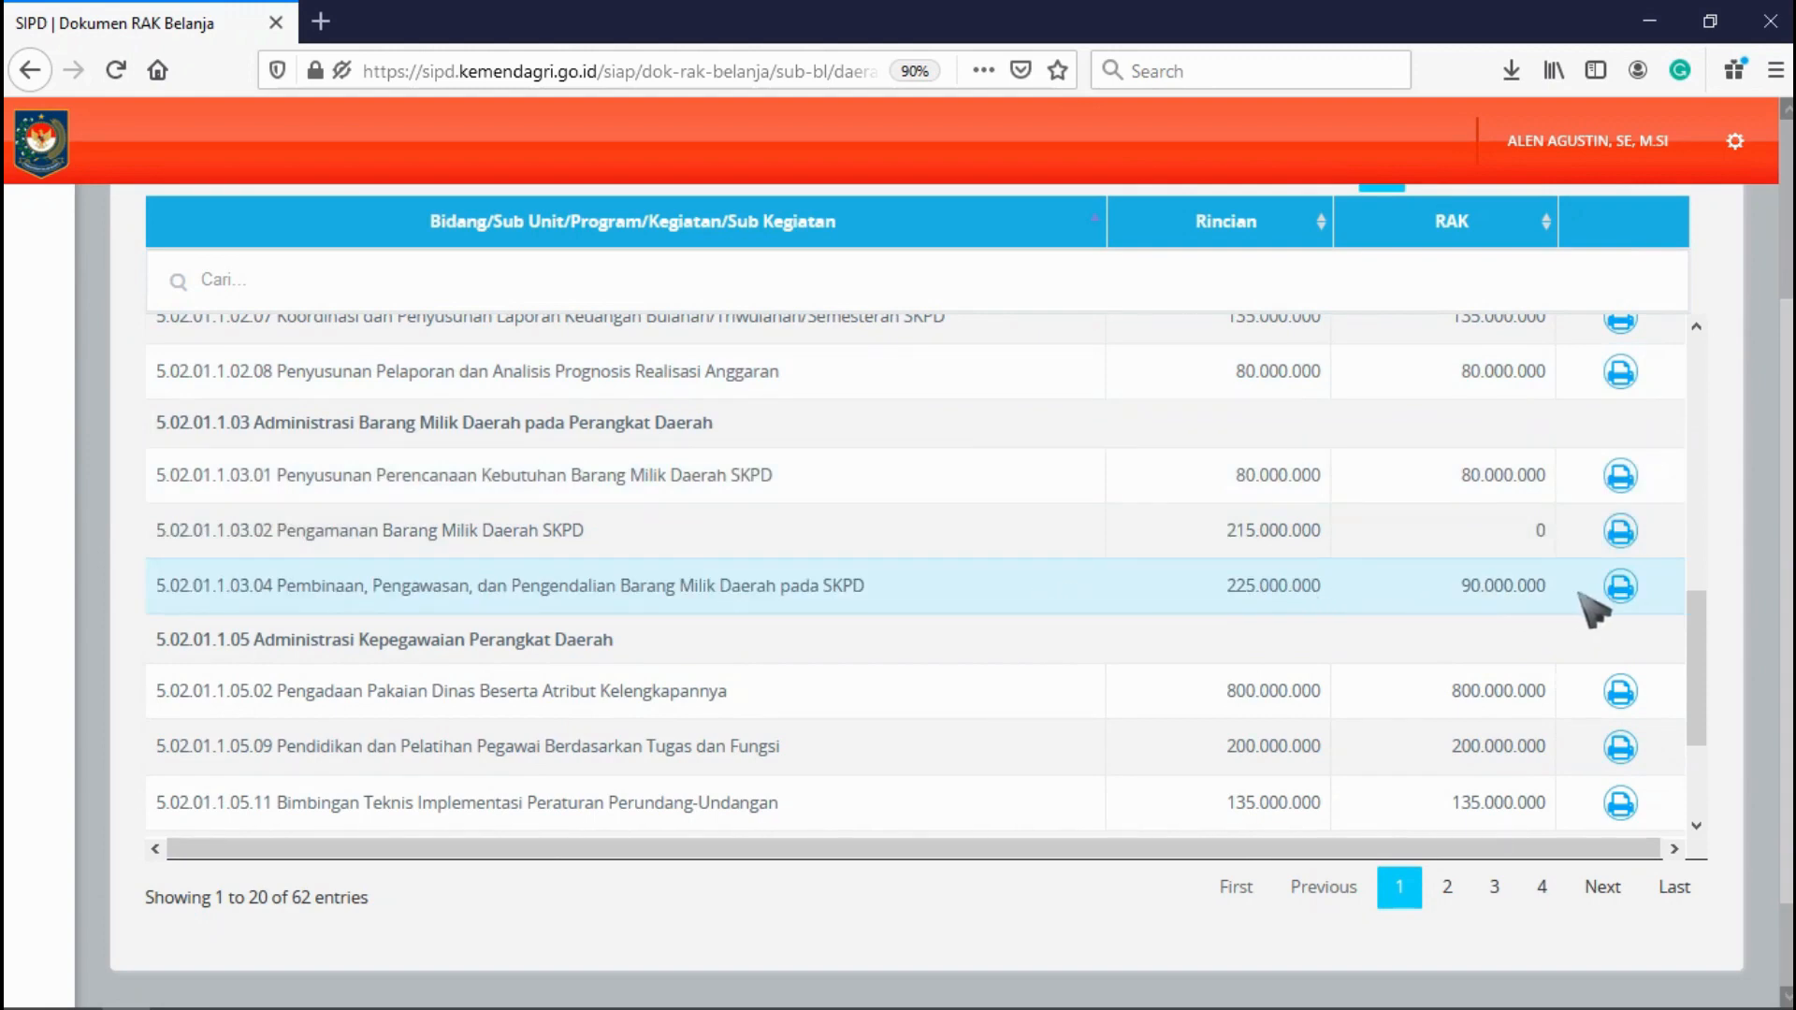
left_click(1620, 587)
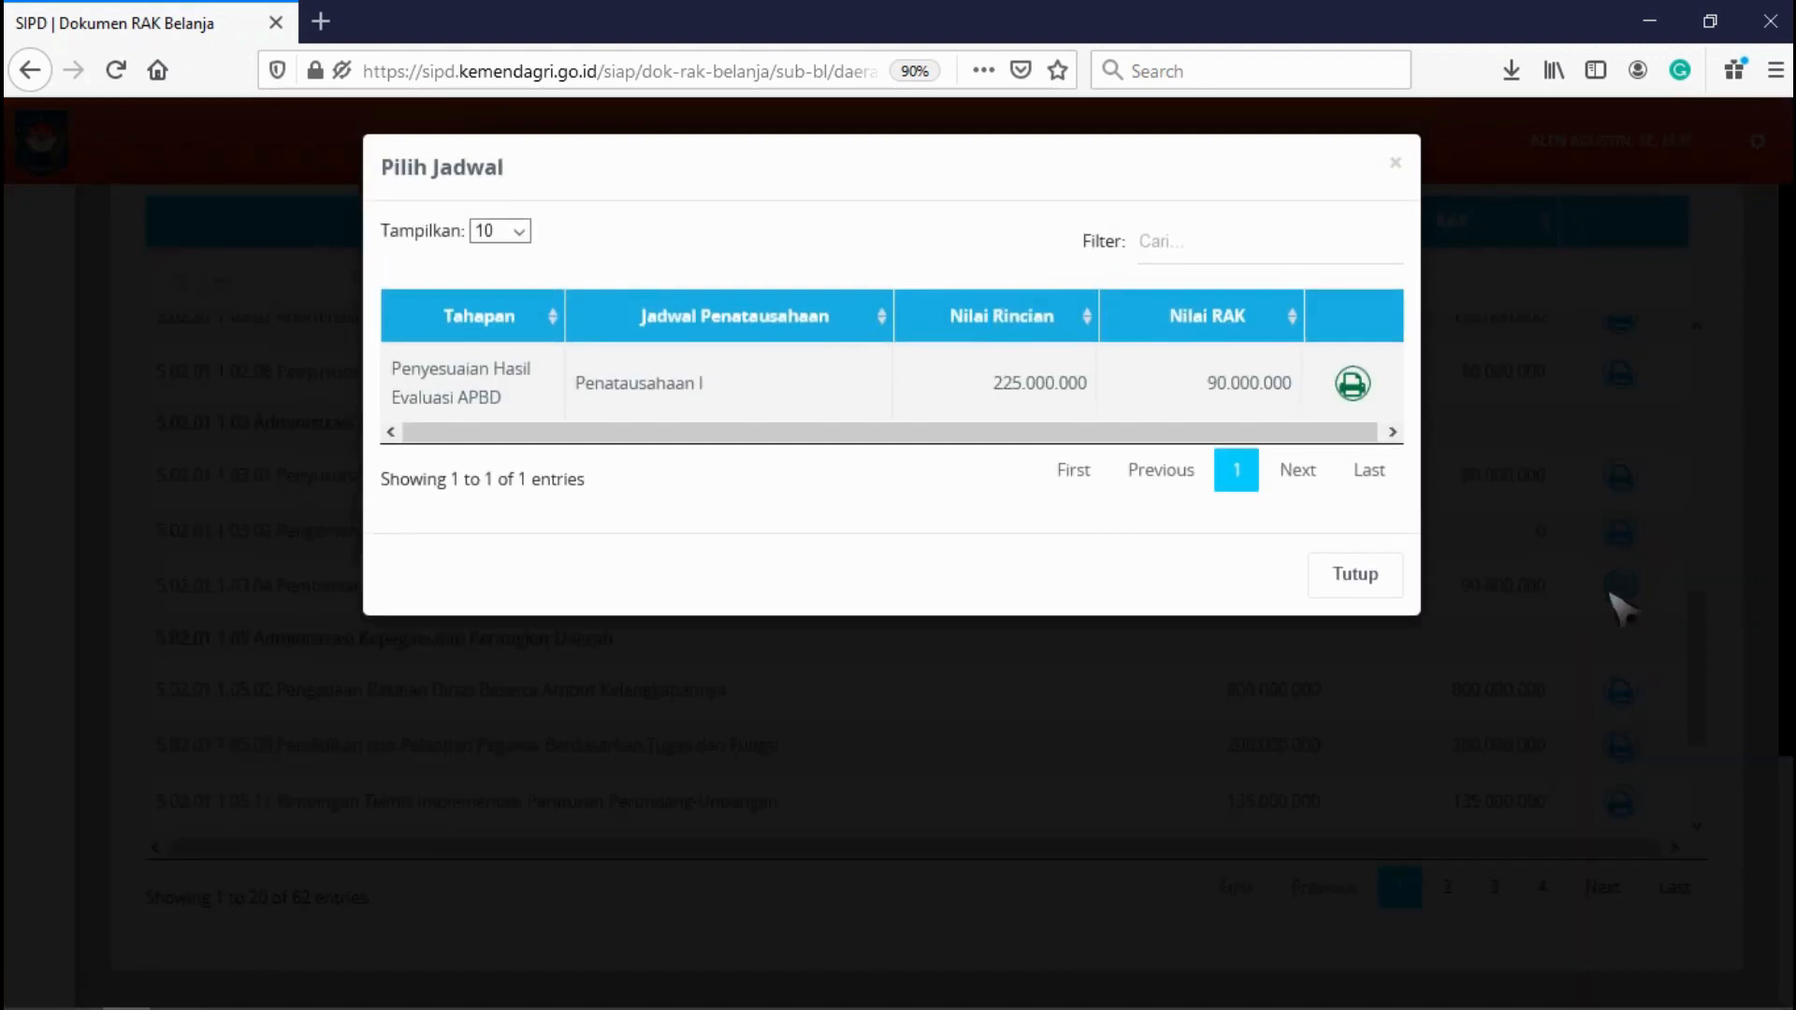
left_click(1352, 385)
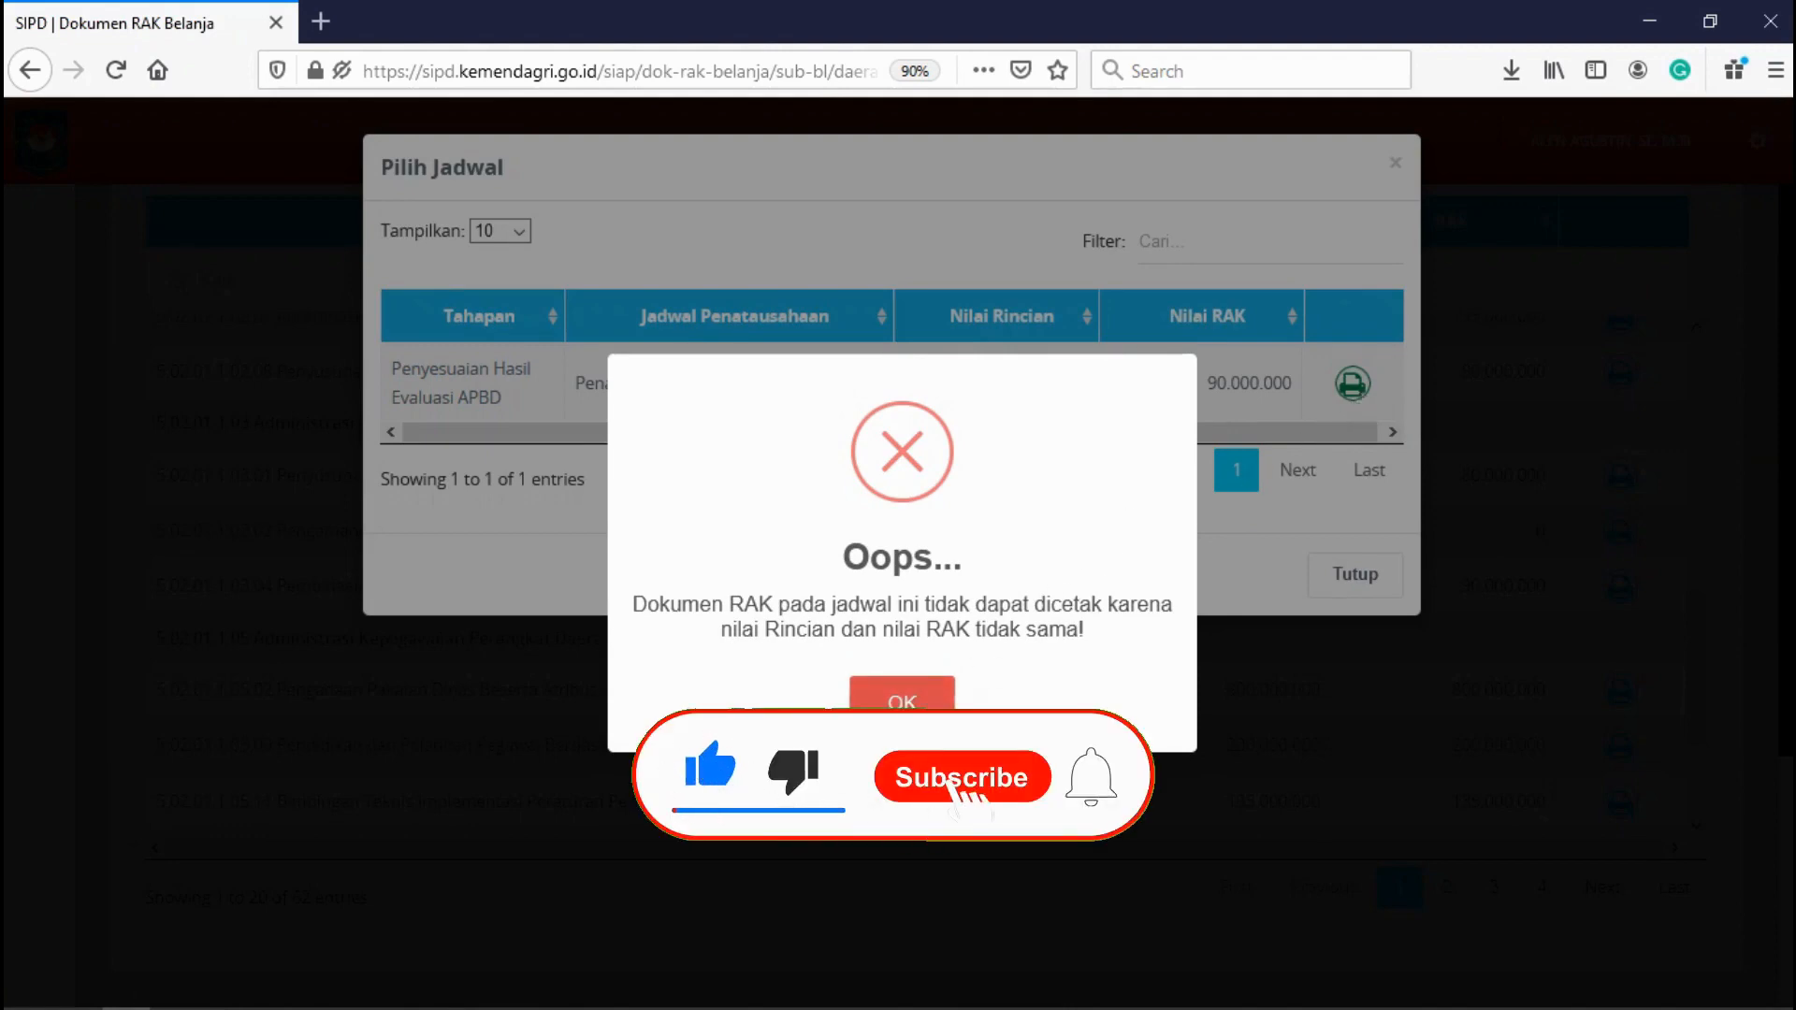
left_click(901, 696)
left_click(1337, 579)
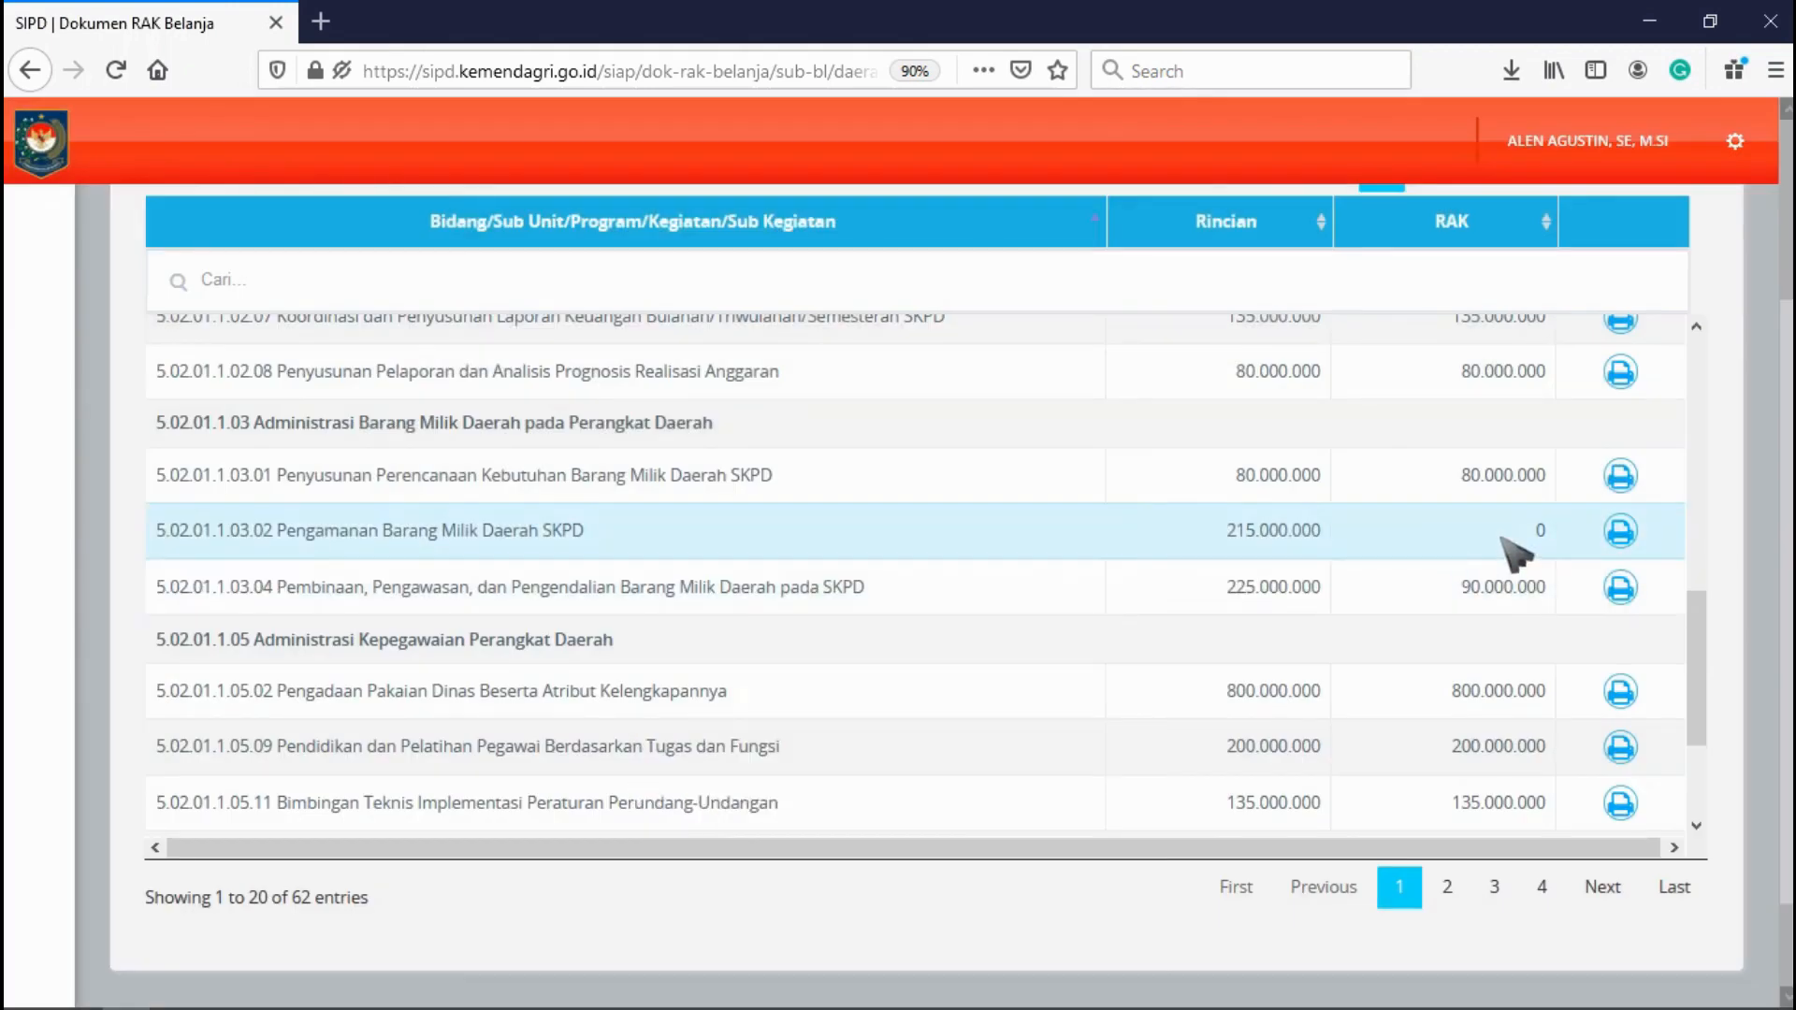
Open the printable RAK Belanja document of sub kegiatan 5.02.01.1.03.01 for schedule Penatausahaan I without sending it to the printer
left_click(1632, 483)
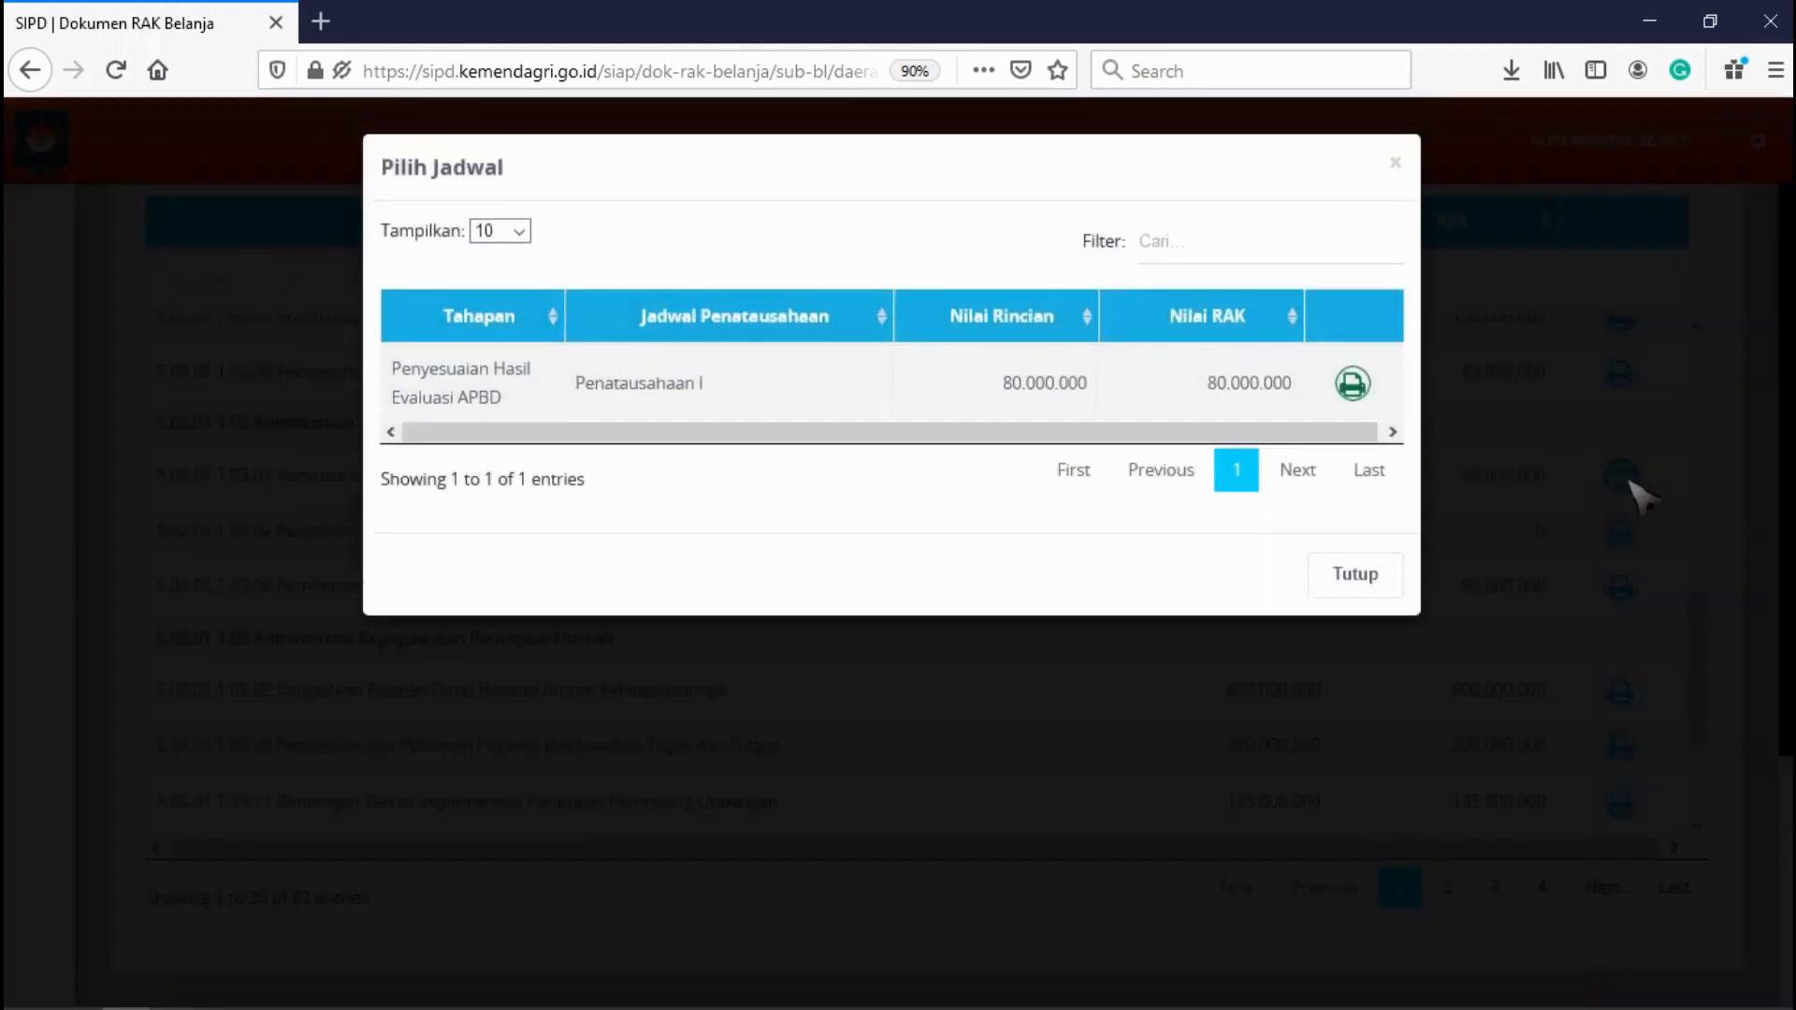
left_click(1354, 388)
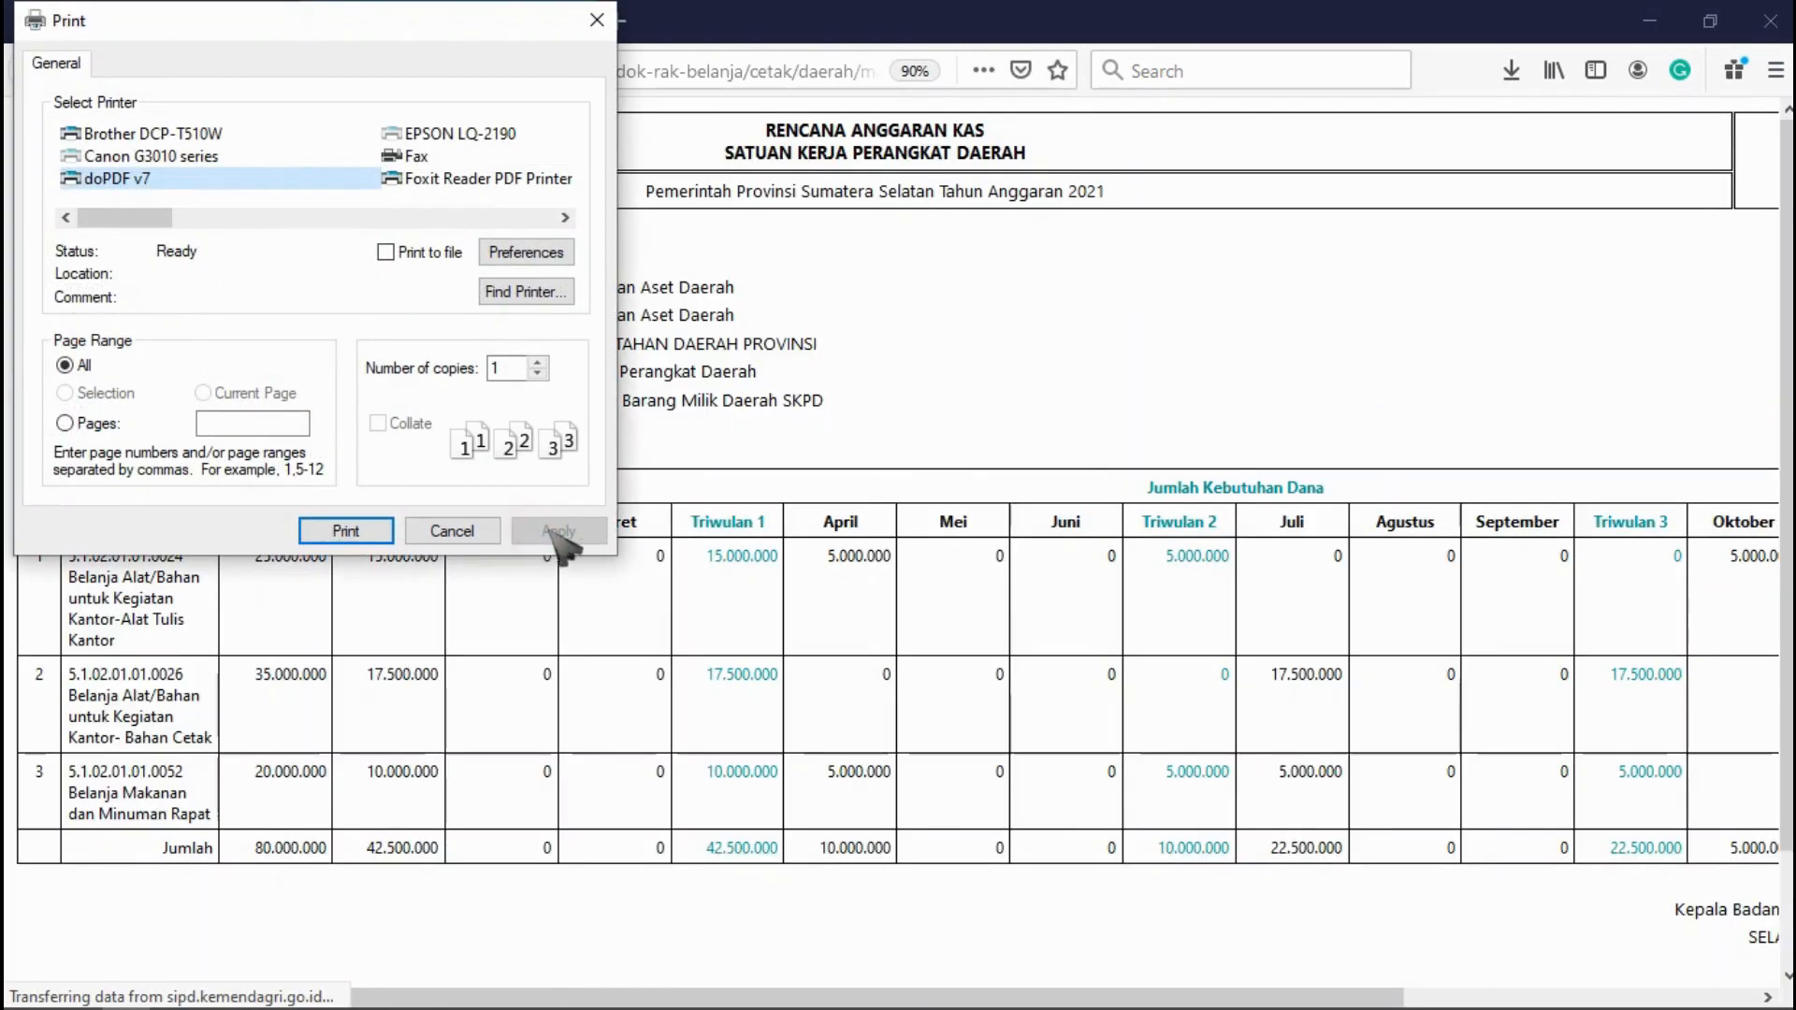
left_click(493, 531)
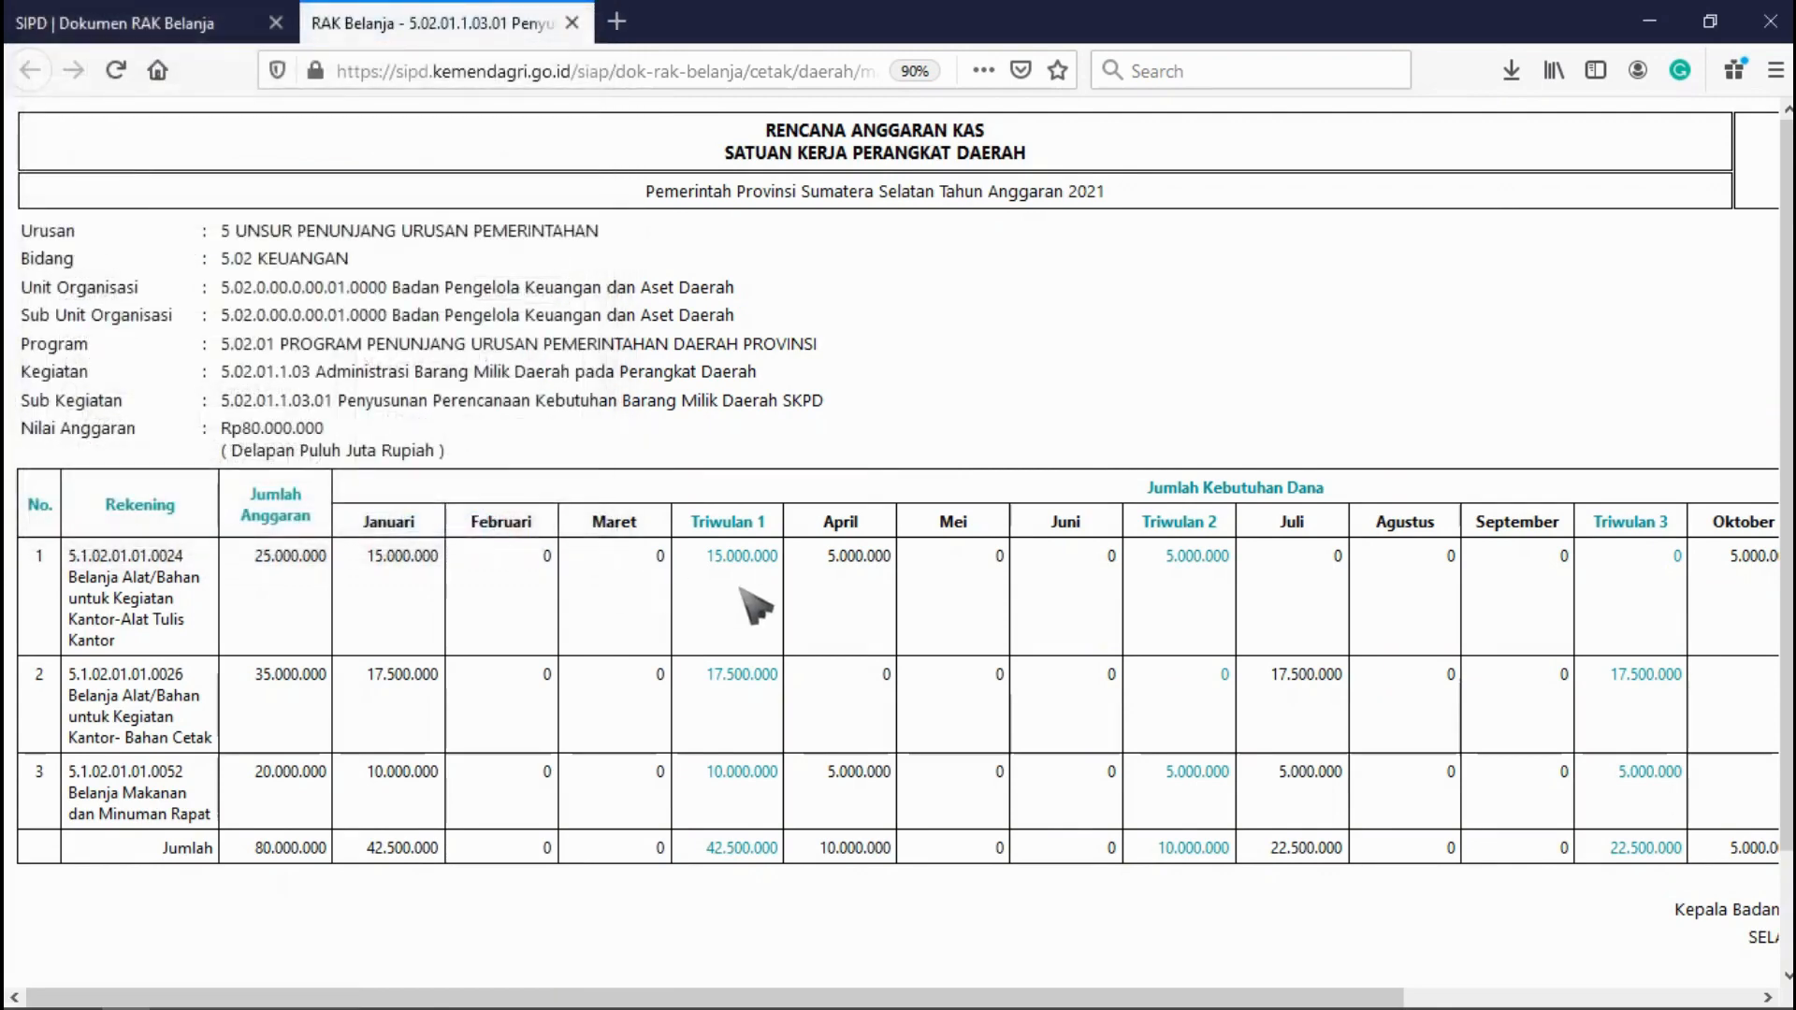
Review the monthly and quarterly amounts in the RAK document at 70% zoom, then close it and the schedule selection
key("ctrl+minus")
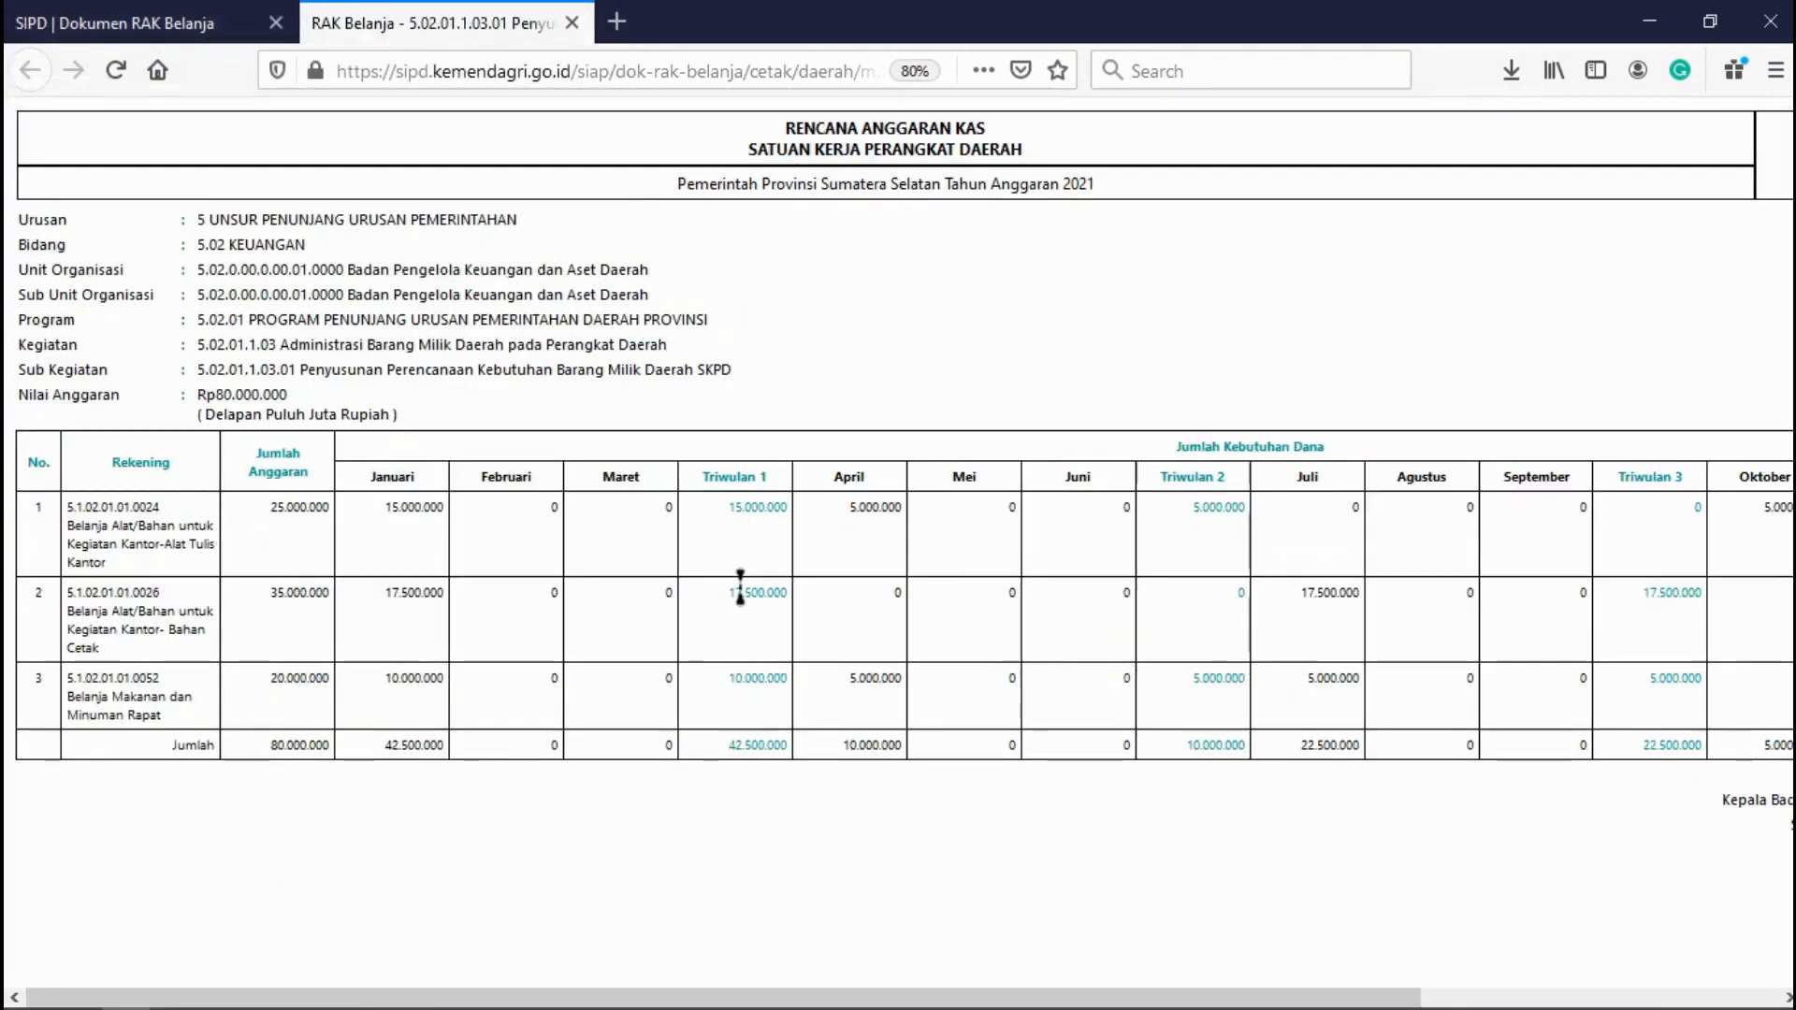
key("ctrl+minus")
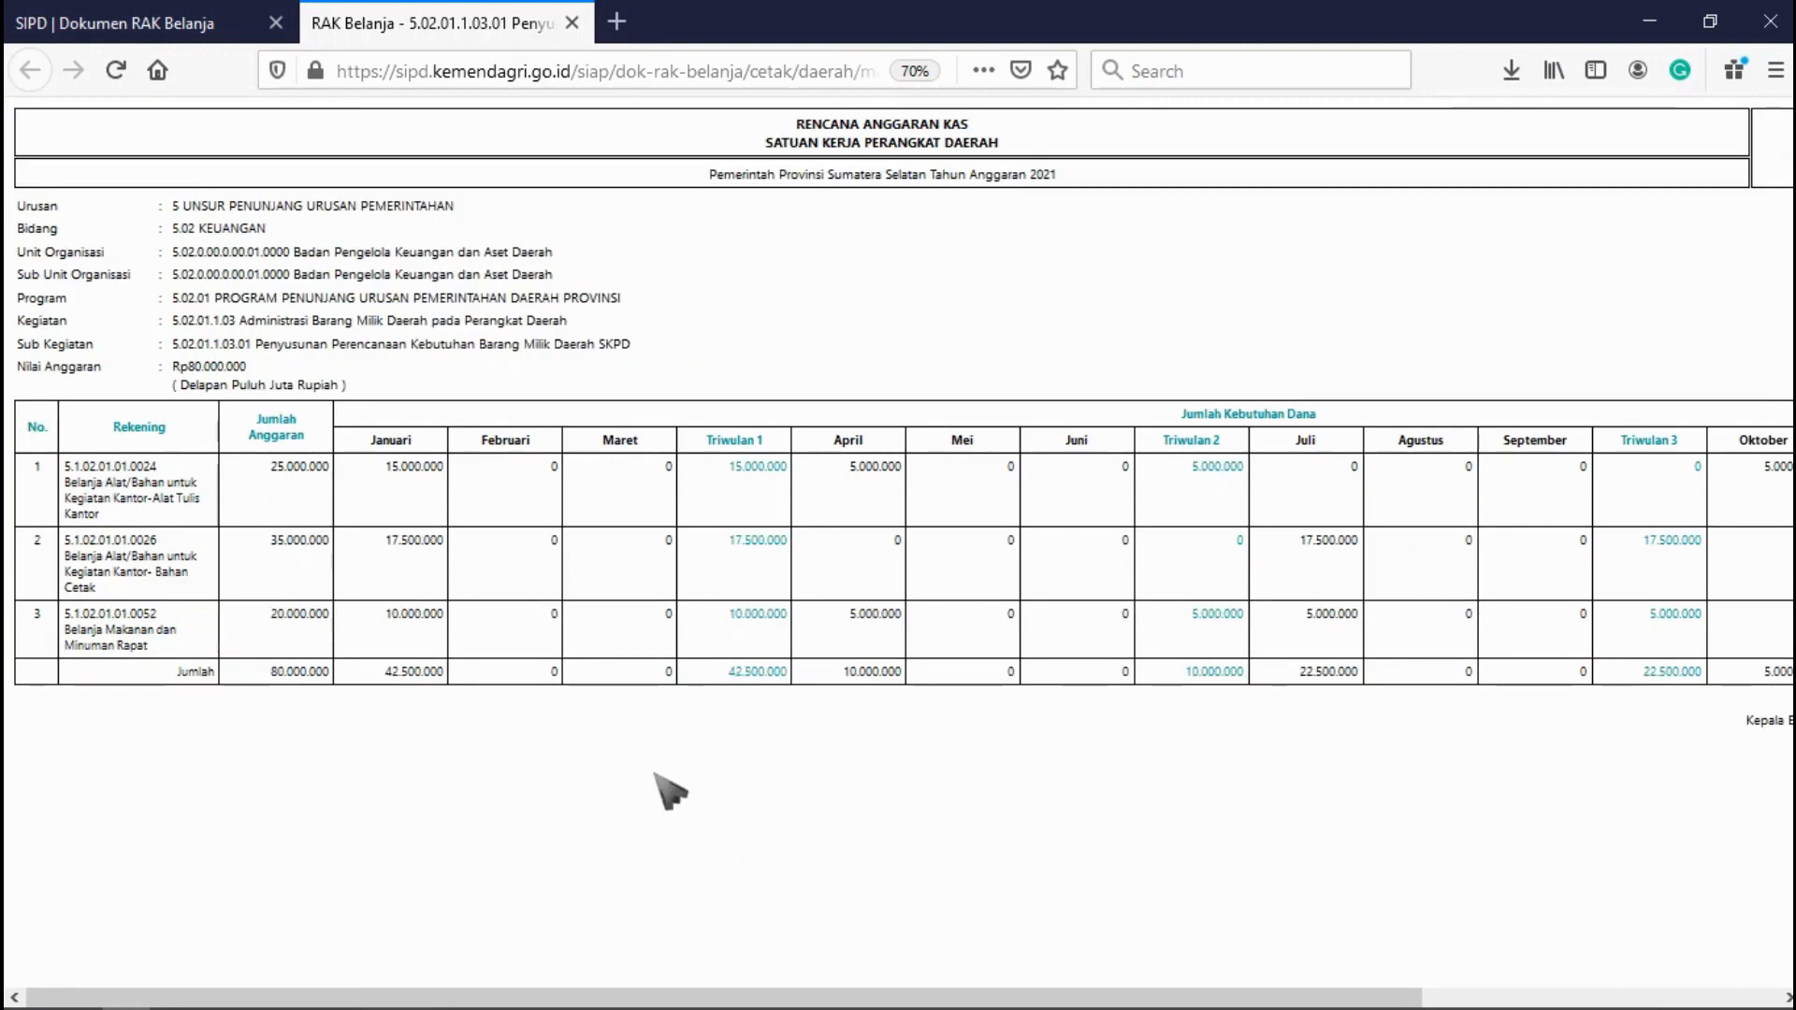
left_click(573, 23)
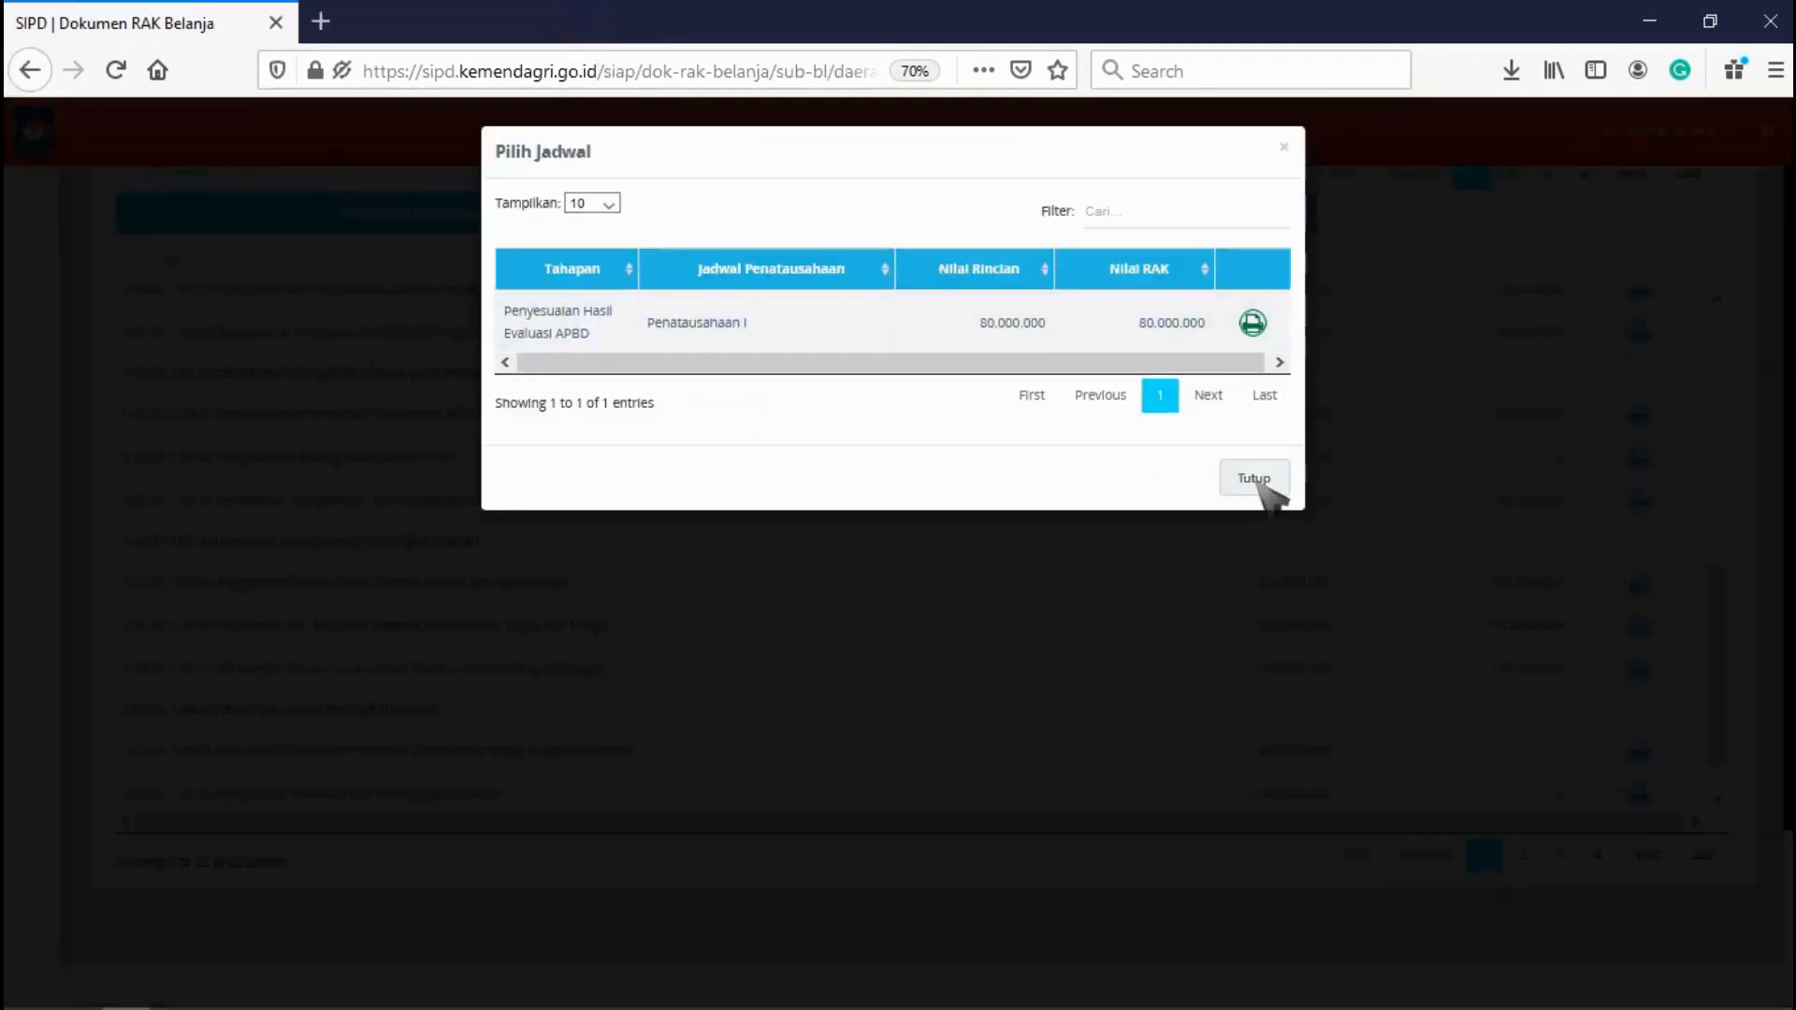
left_click(1254, 479)
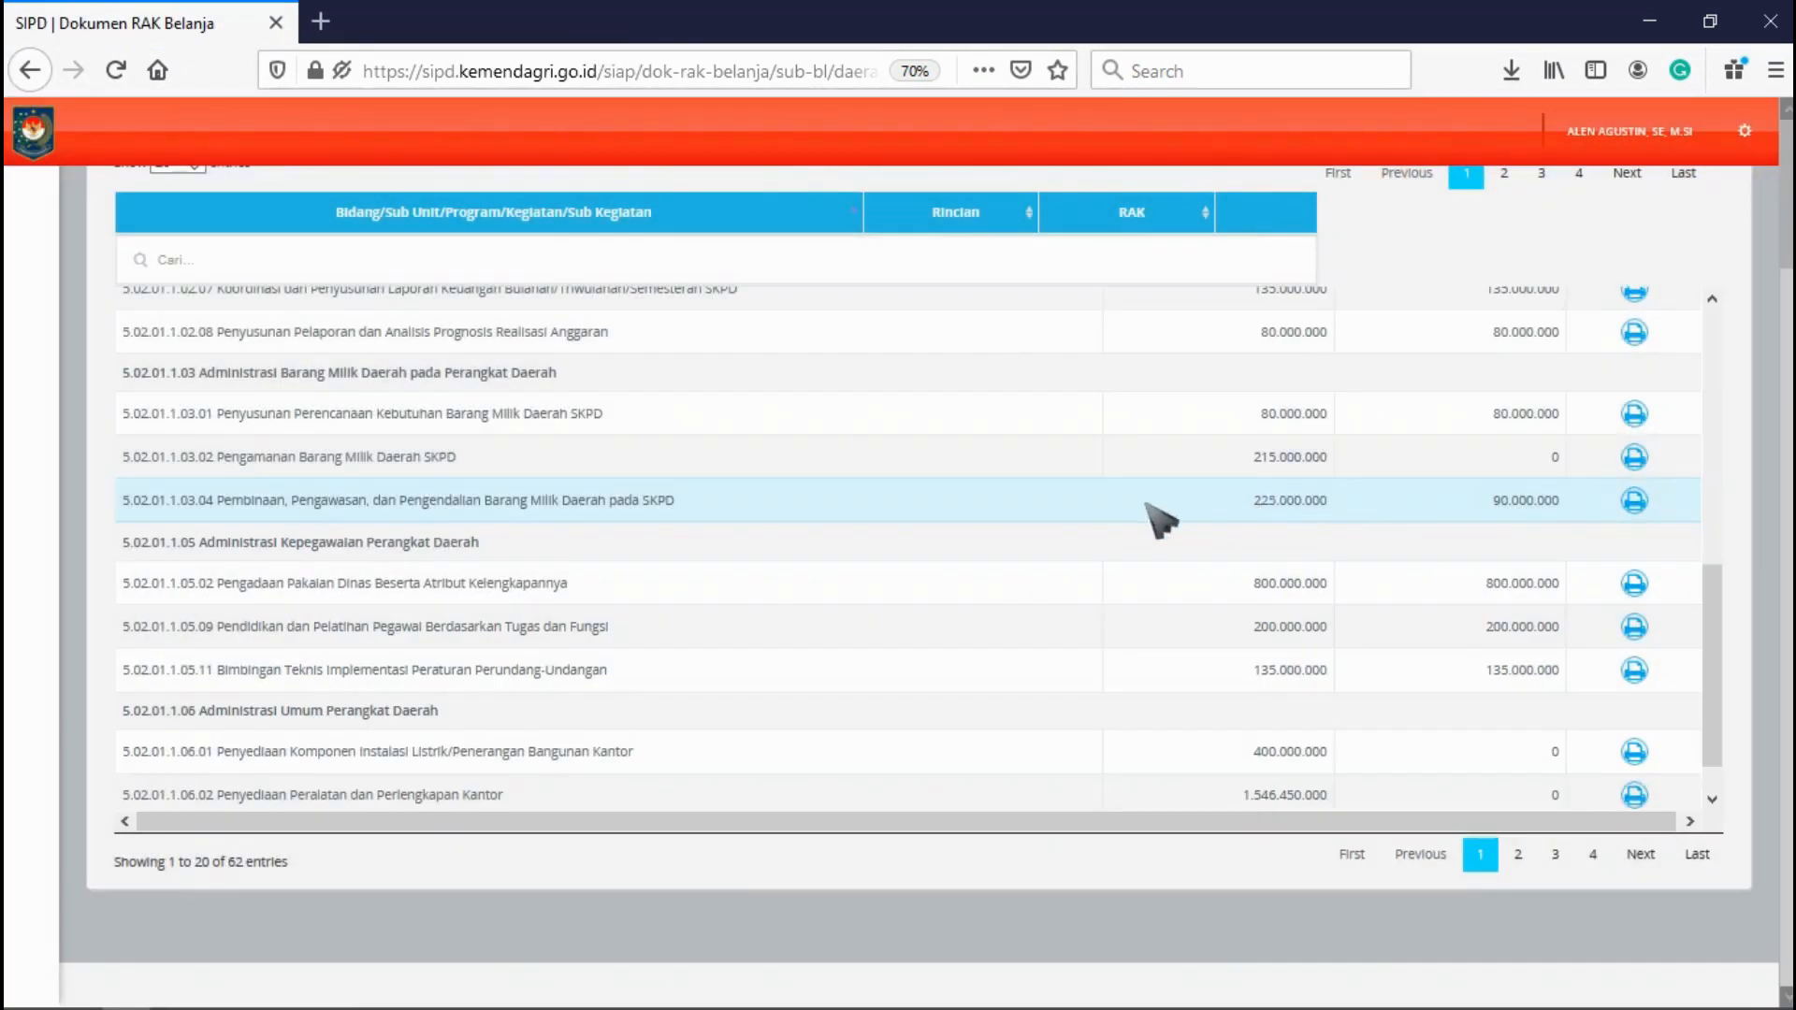
Reset the page zoom to its default and open the DPA Belanja list under Dokumen Pelaksanaan Anggaran
key("ctrl+0")
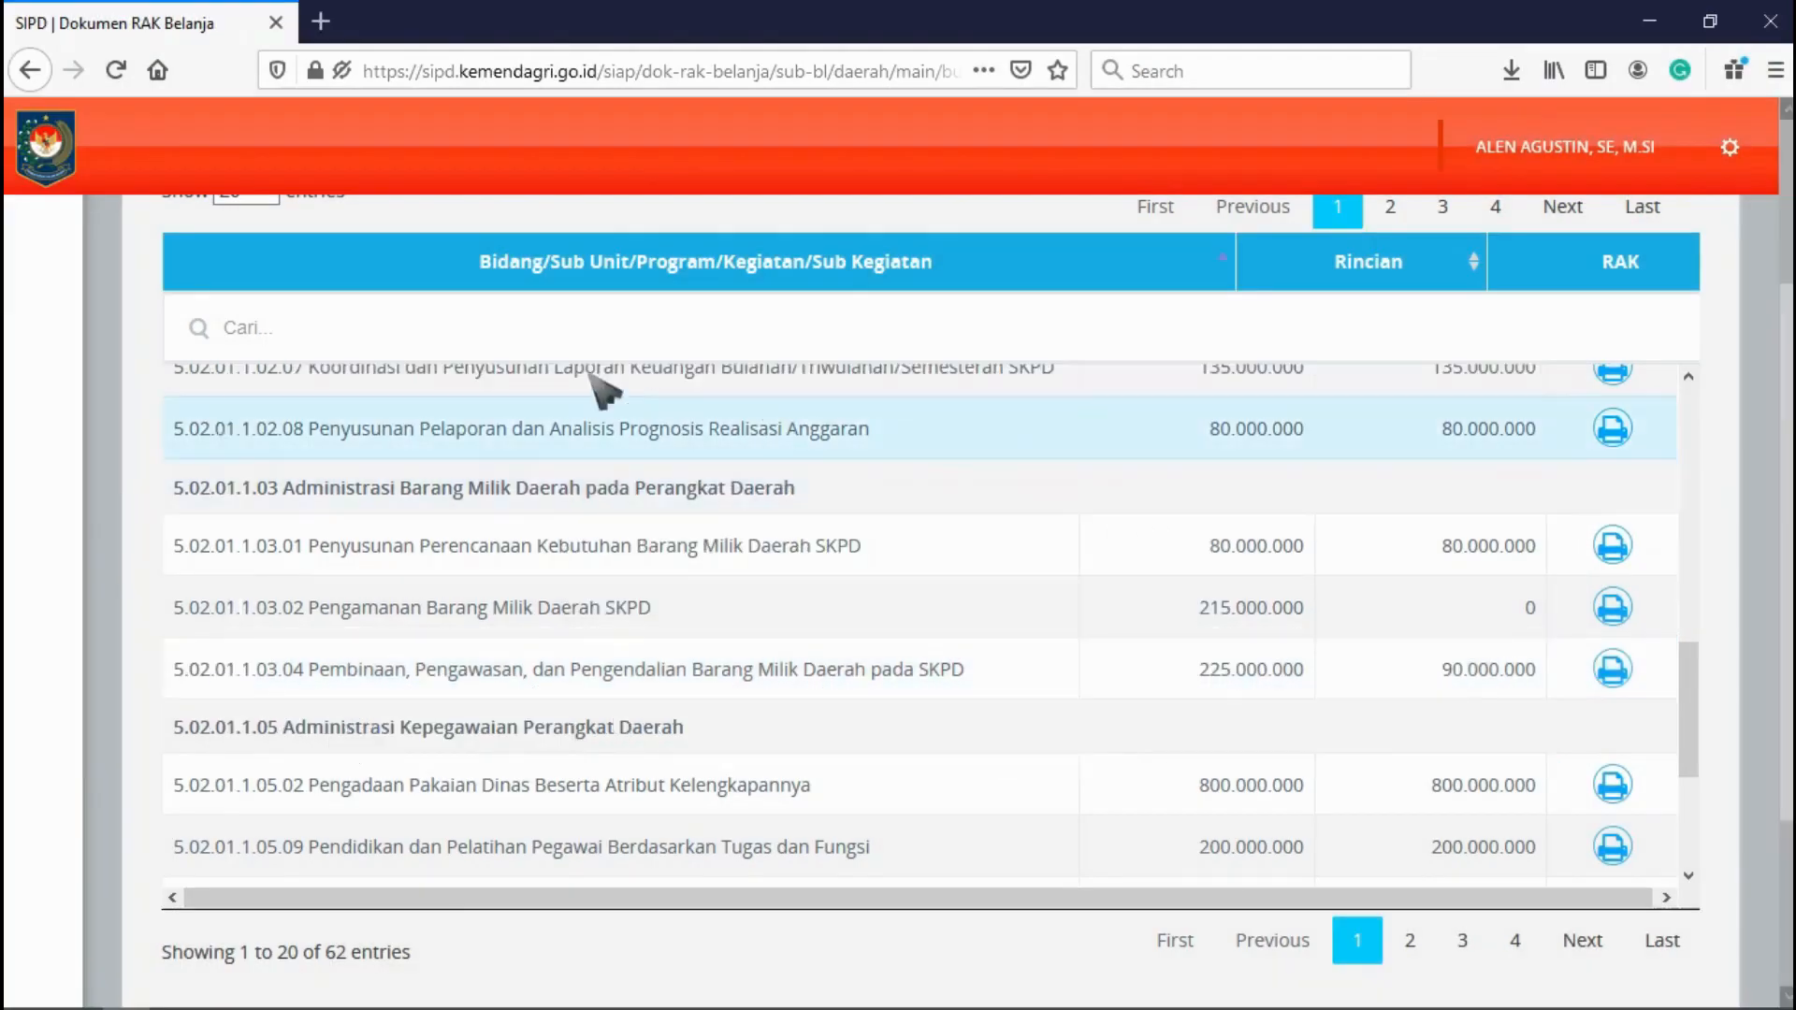
mouse_move(20, 311)
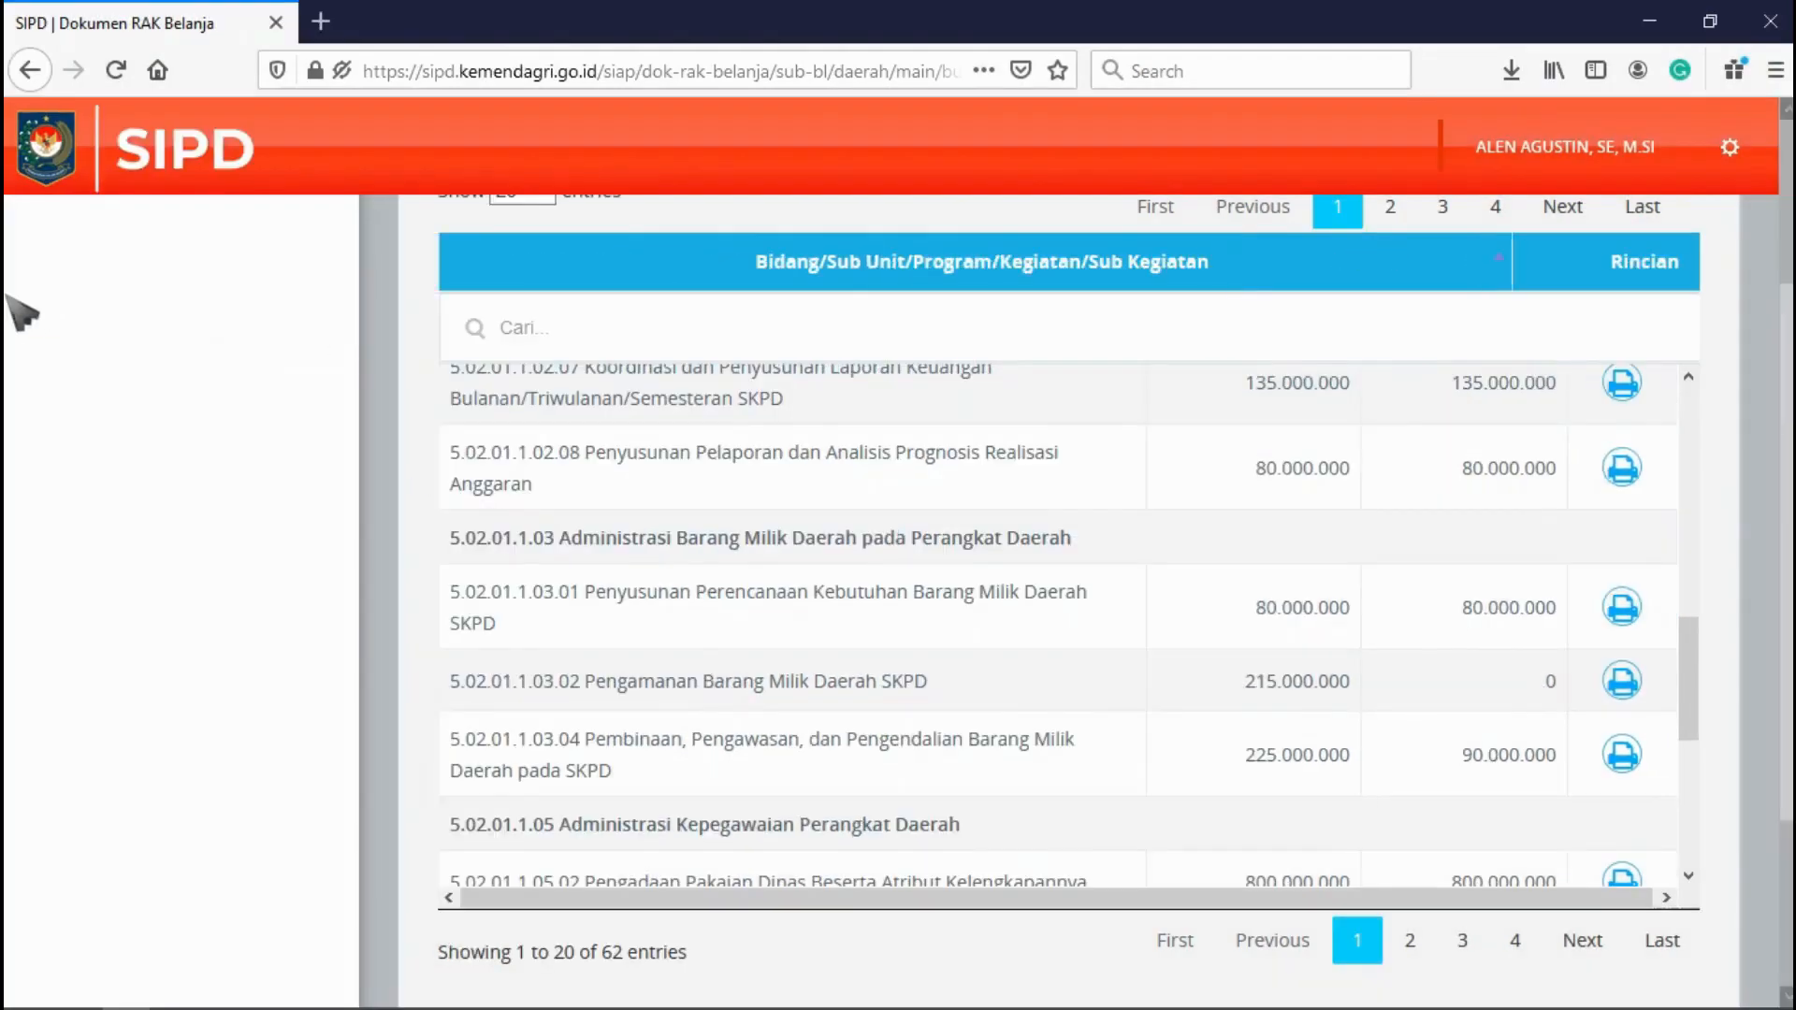
scroll(93, 336, "up", 3)
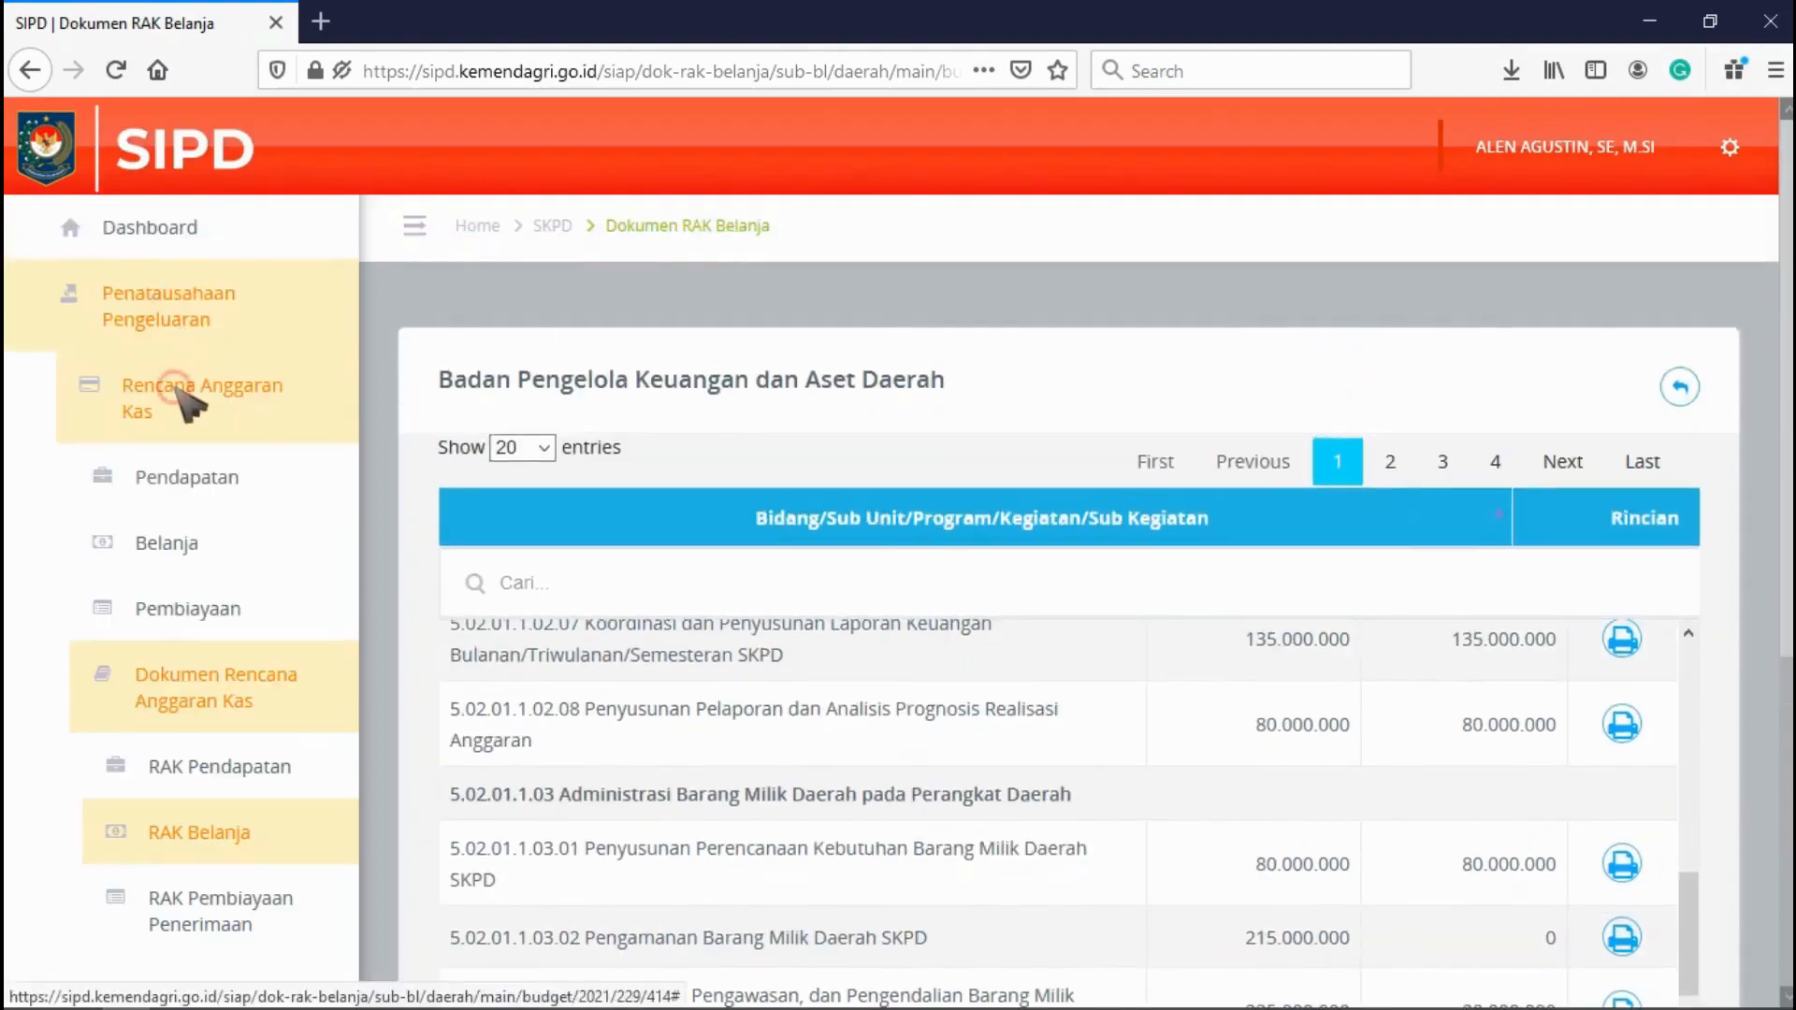
left_click(154, 392)
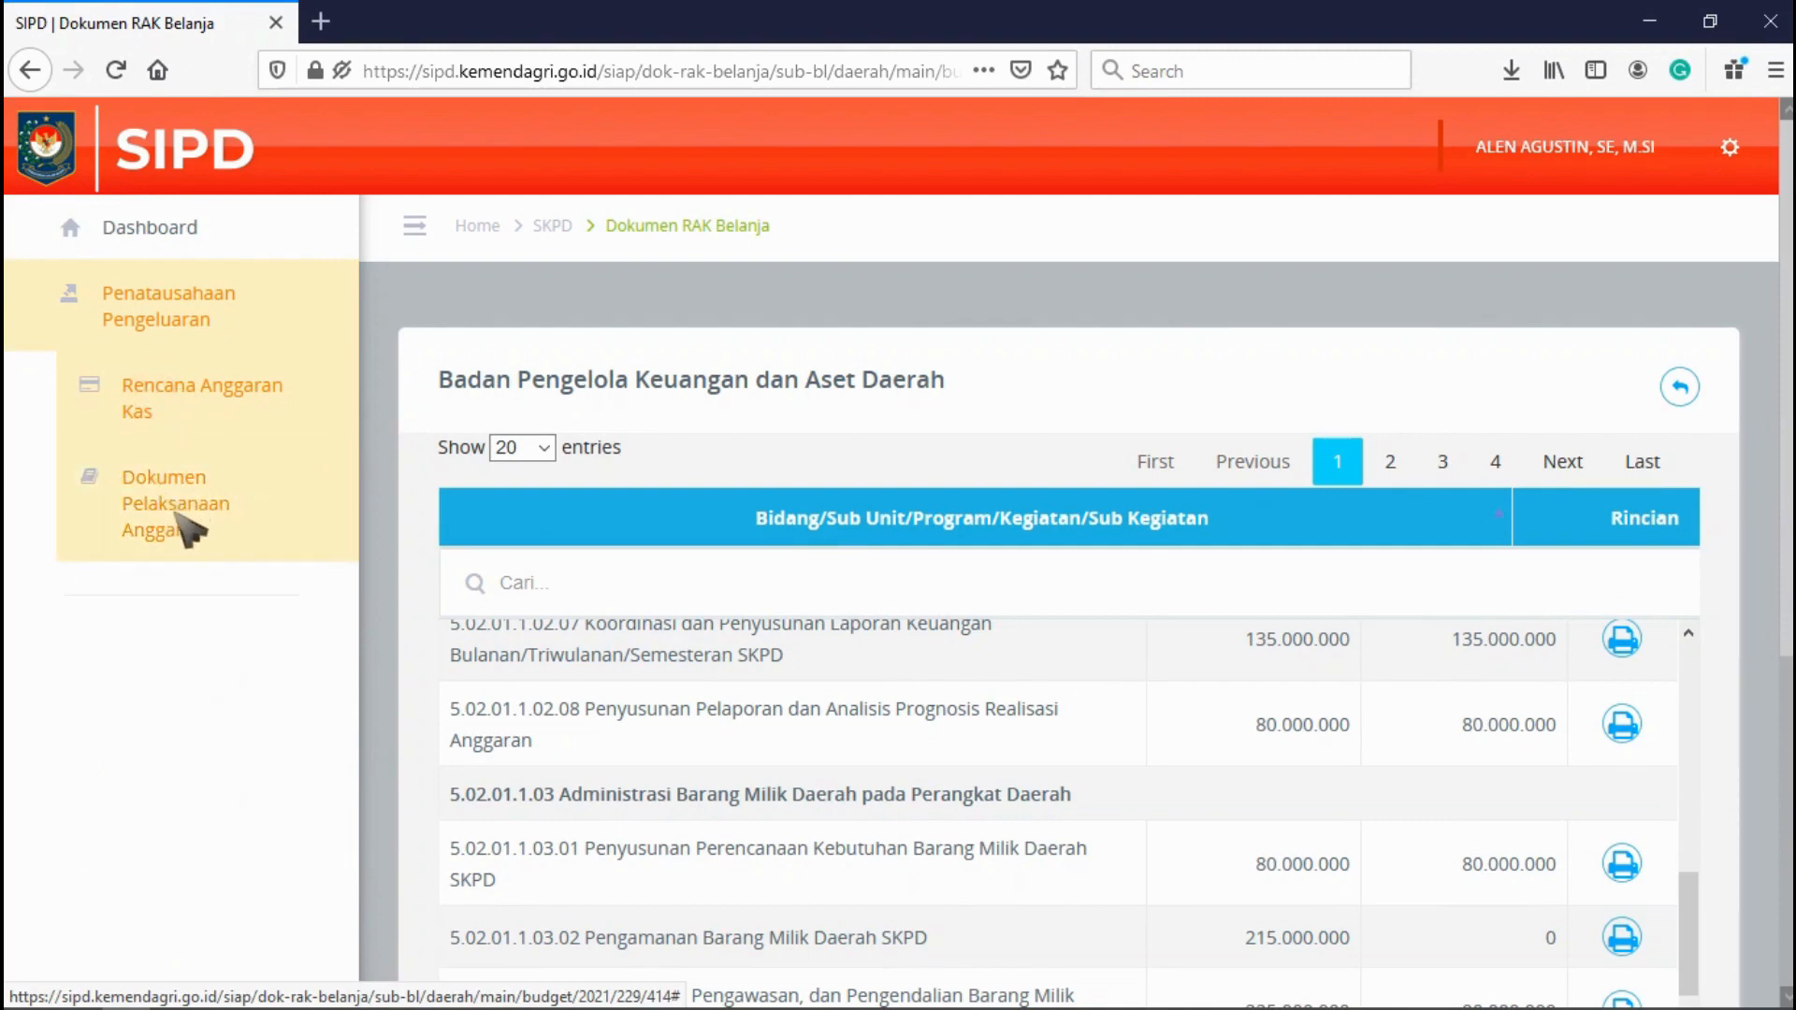
left_click(180, 519)
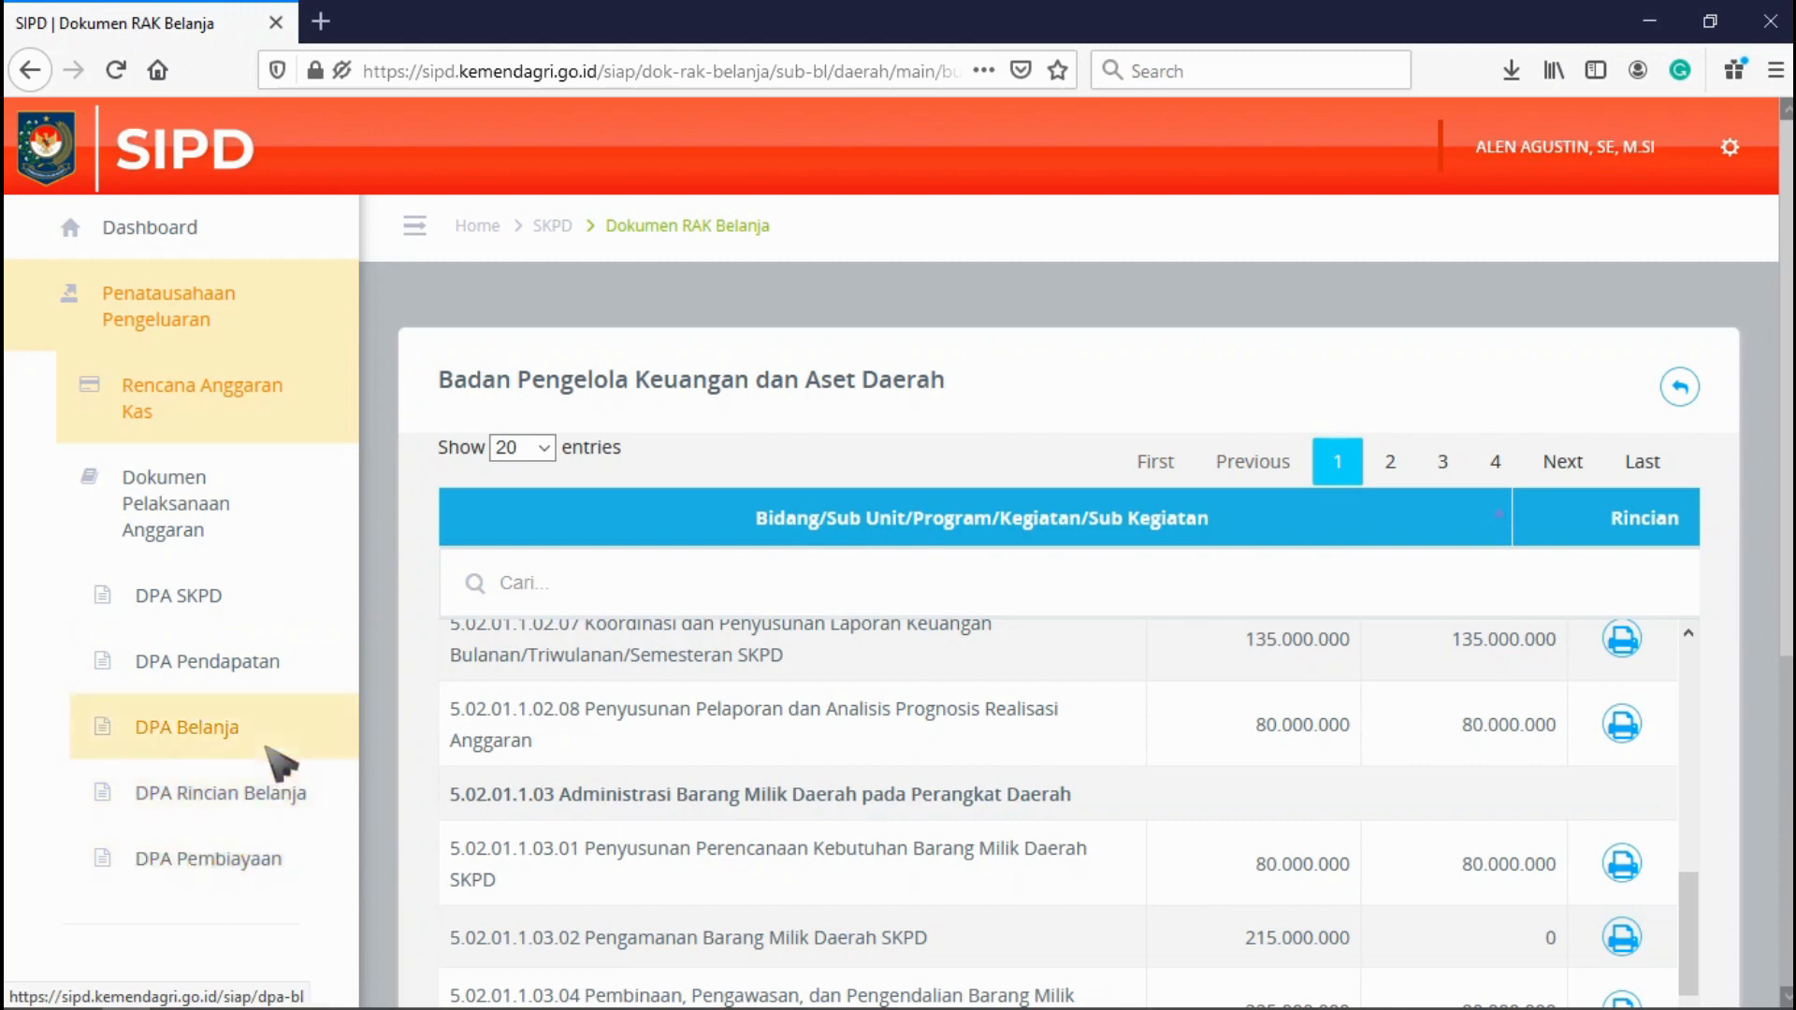
left_click(266, 747)
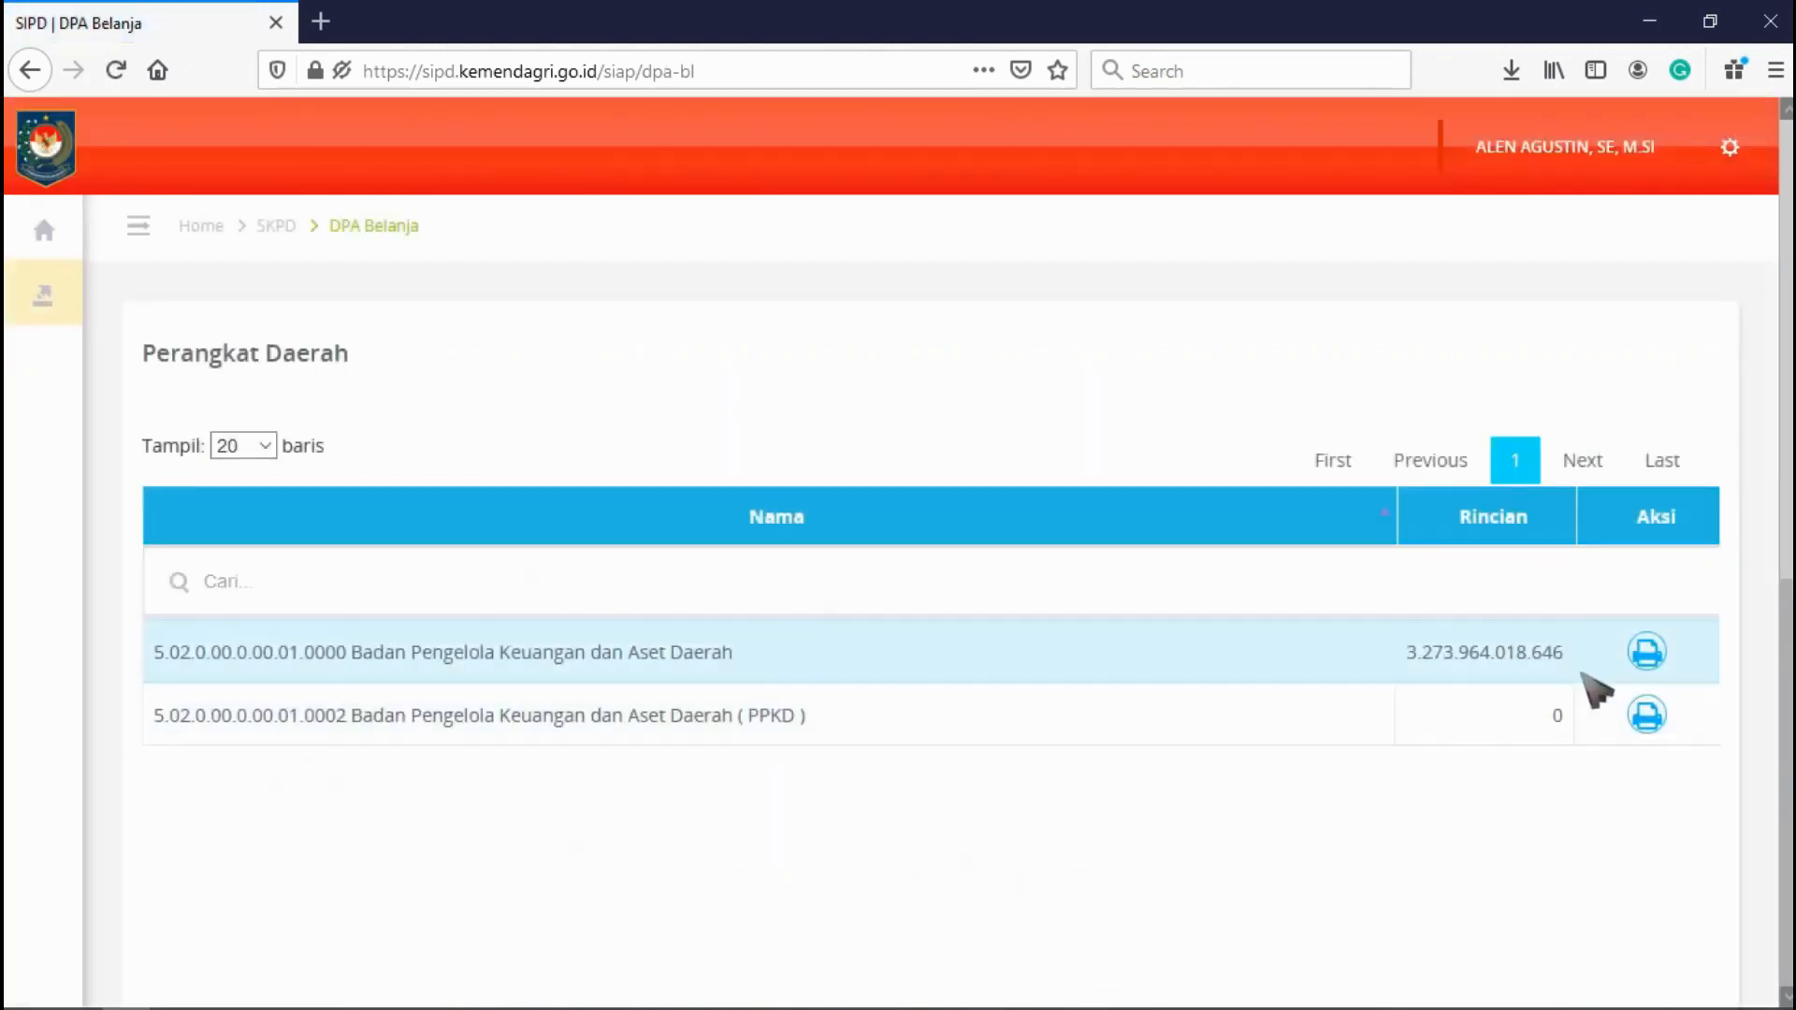
Open the DPA Belanja print document of unit 5.02.0.00.0.00.01.0000 with Tanggal Cetak 18 January 2021, without sending it to the printer
left_click(1648, 654)
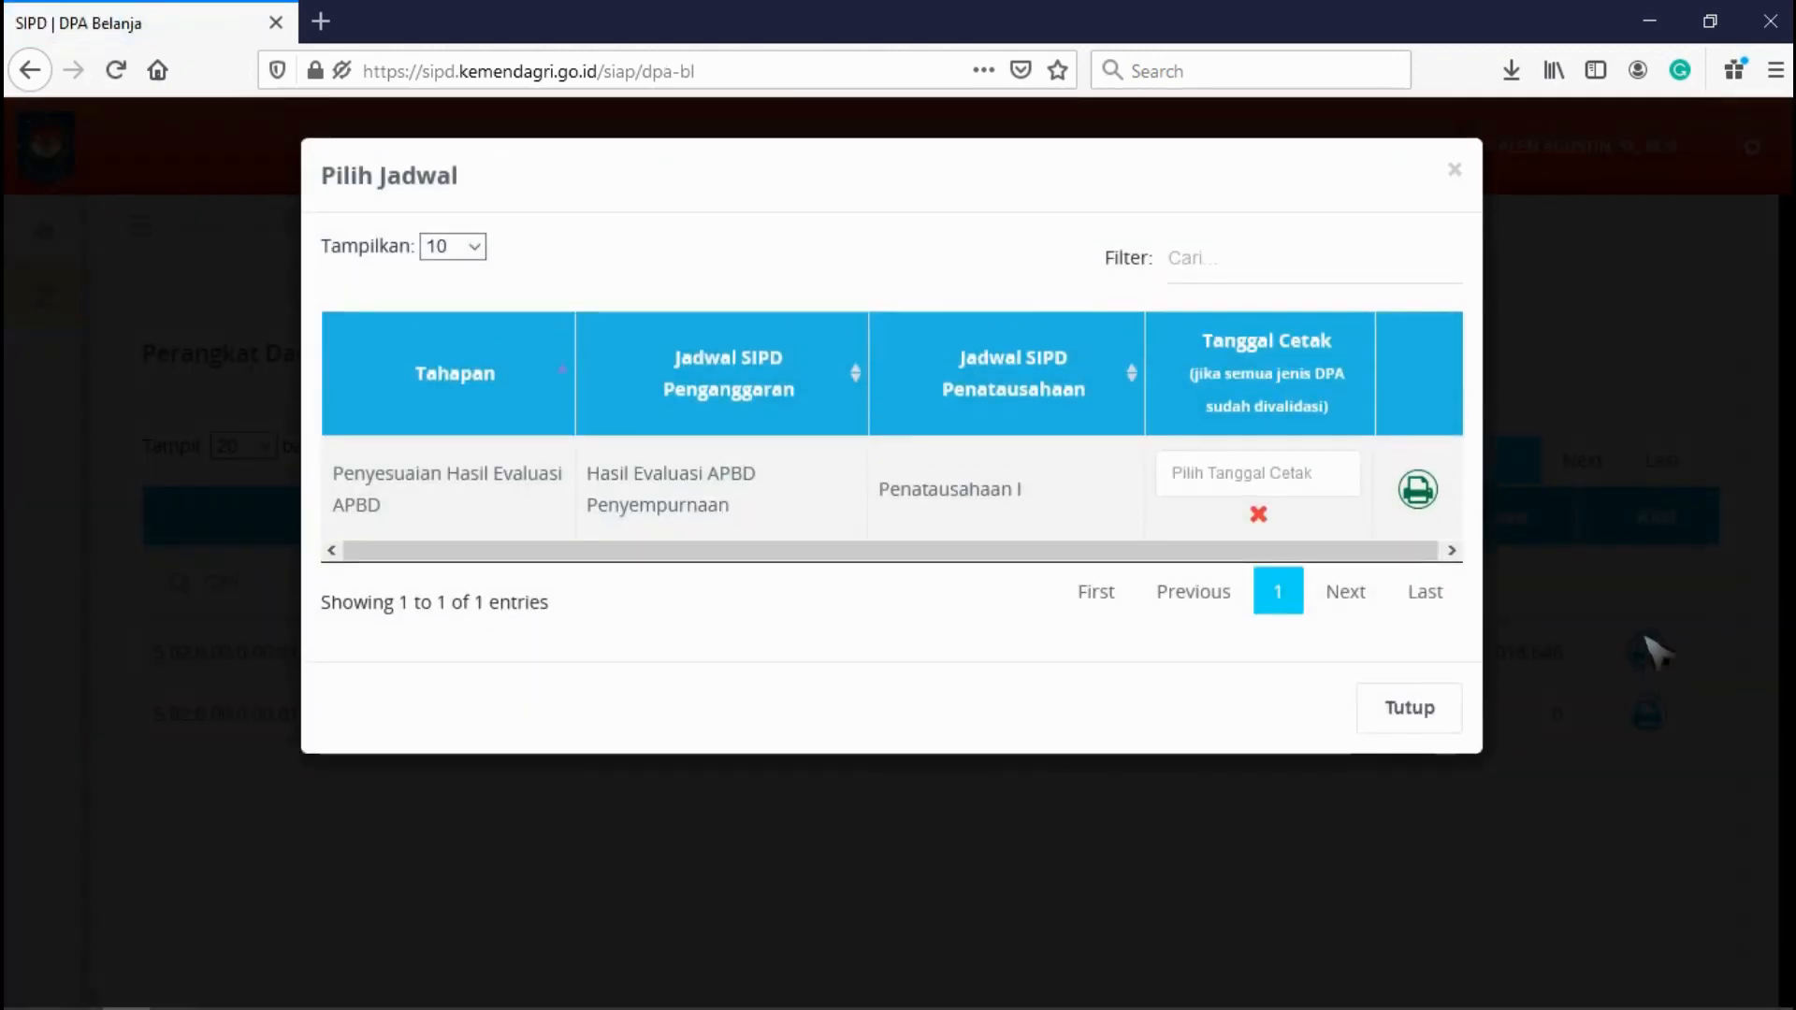
left_click(1313, 472)
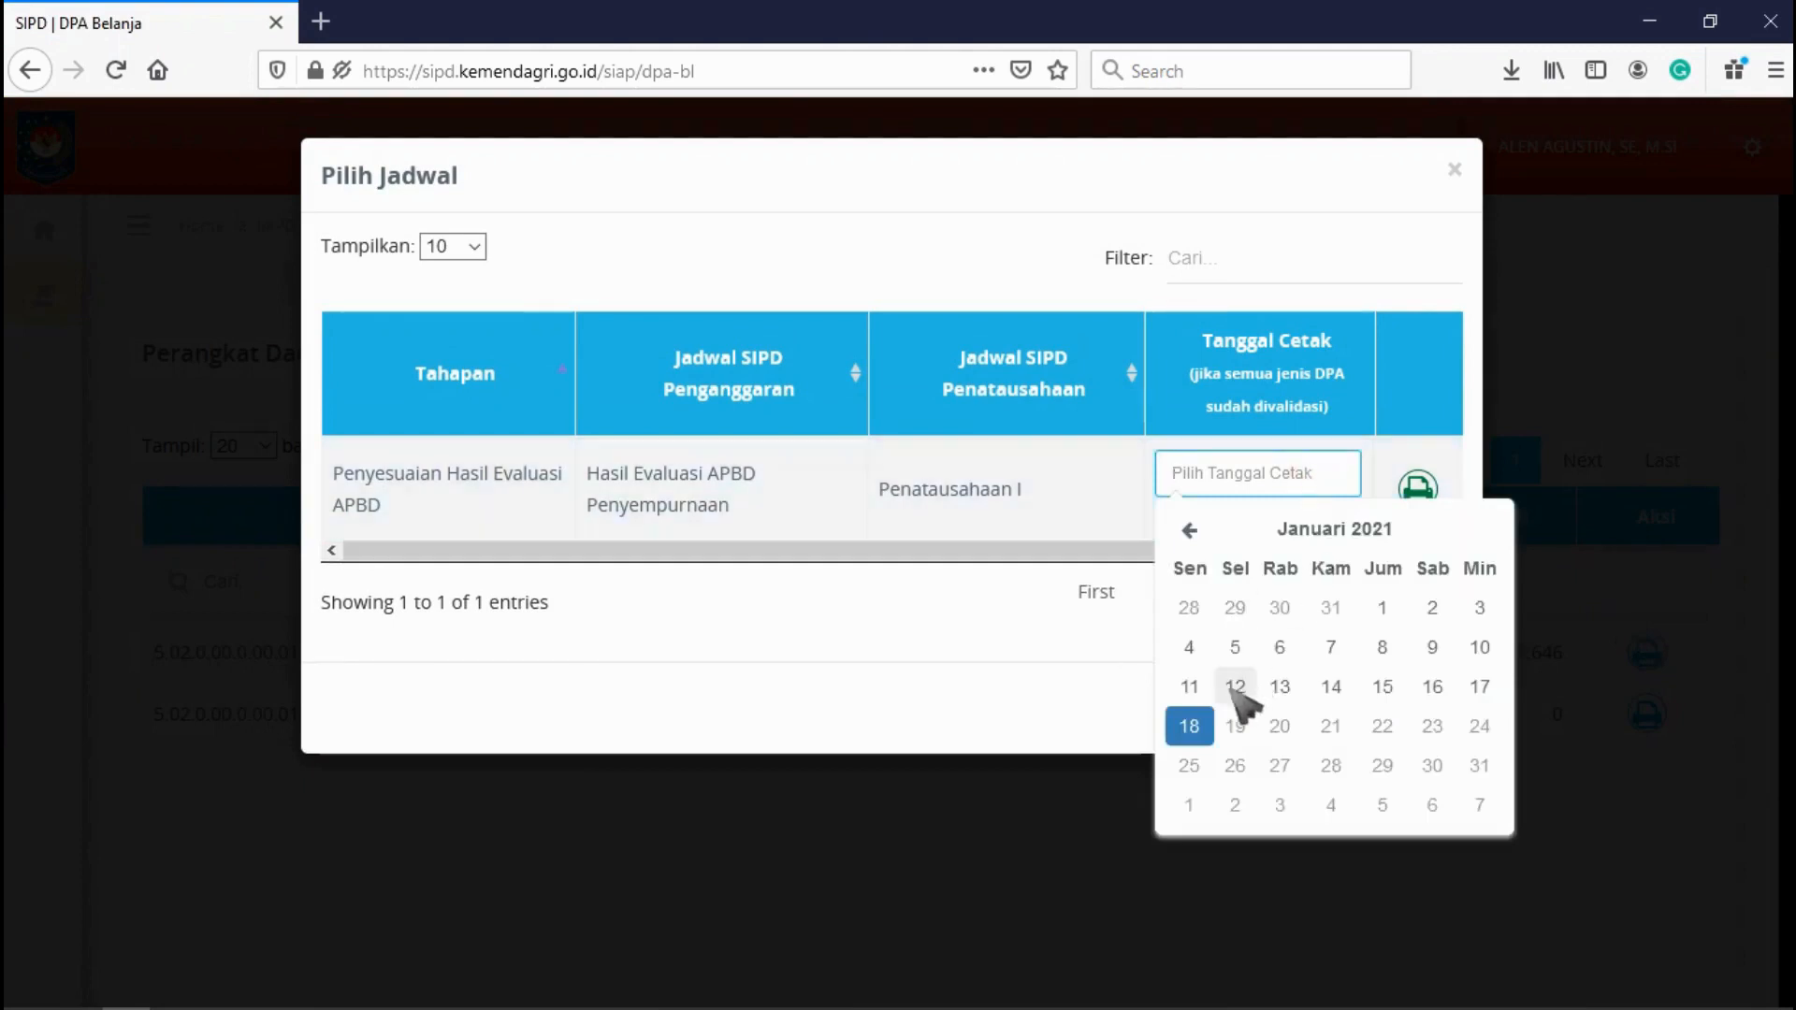
left_click(1205, 728)
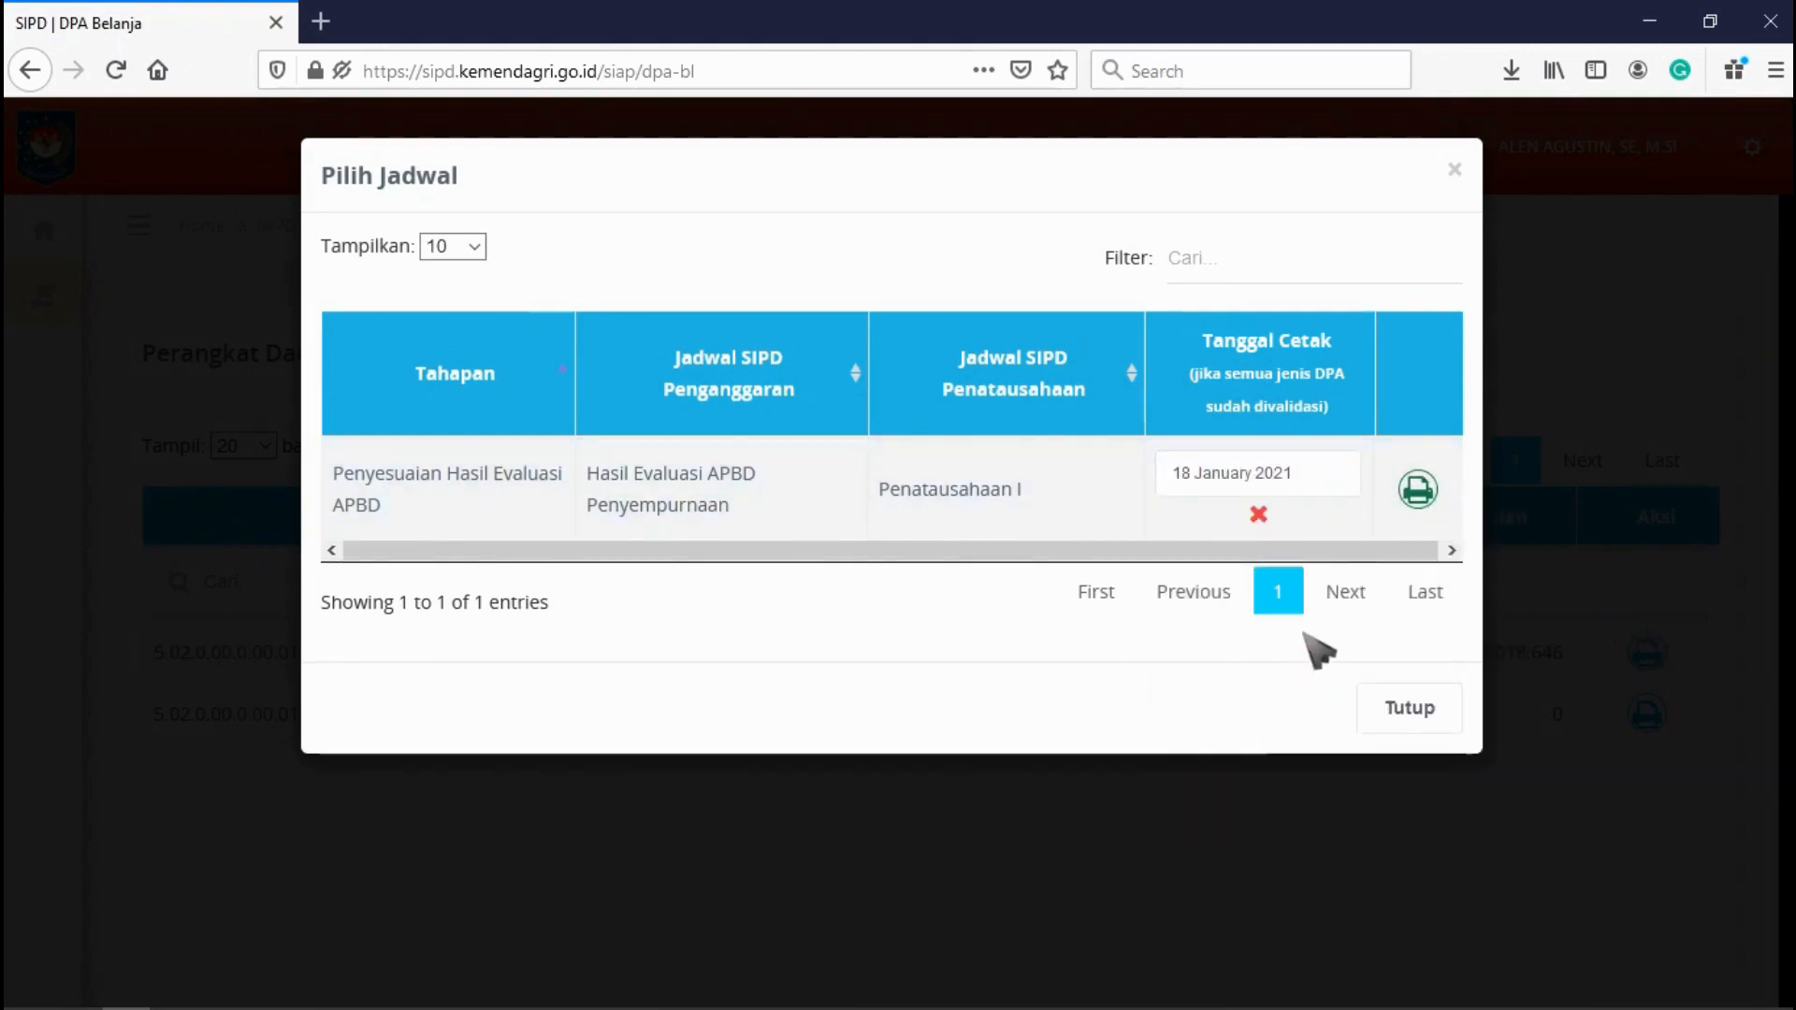
left_click(1420, 491)
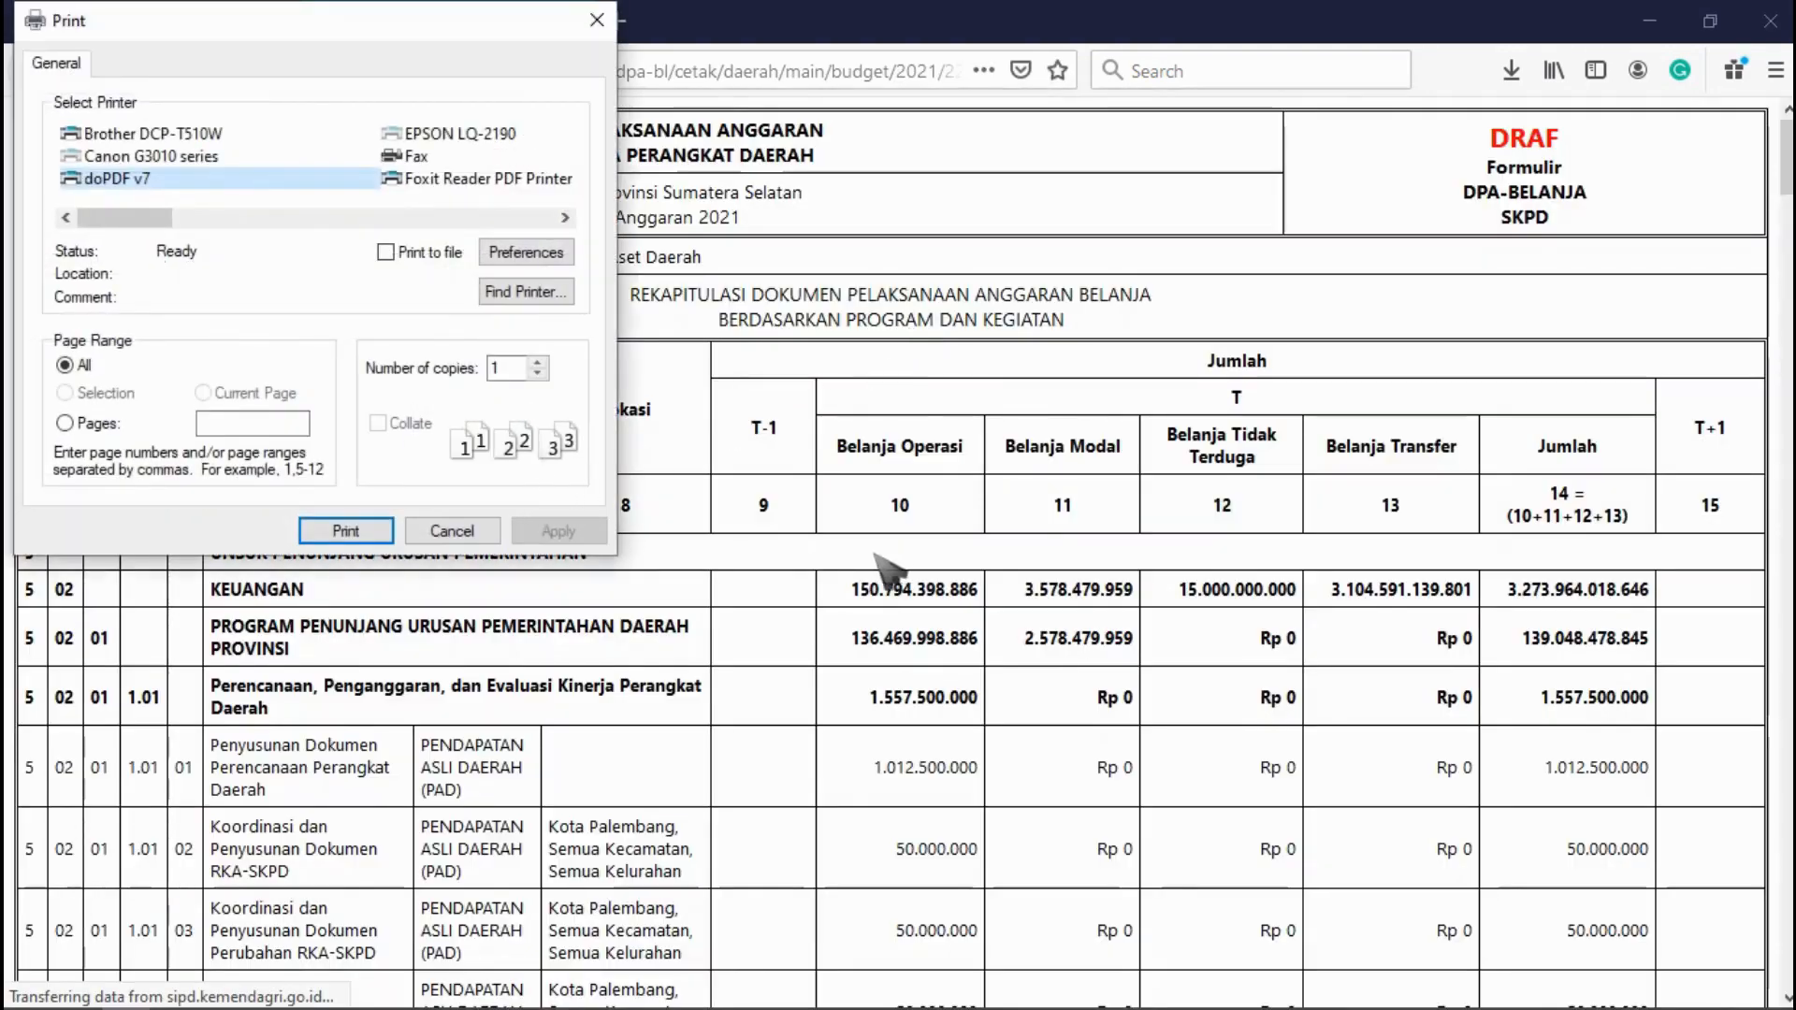
left_click(452, 529)
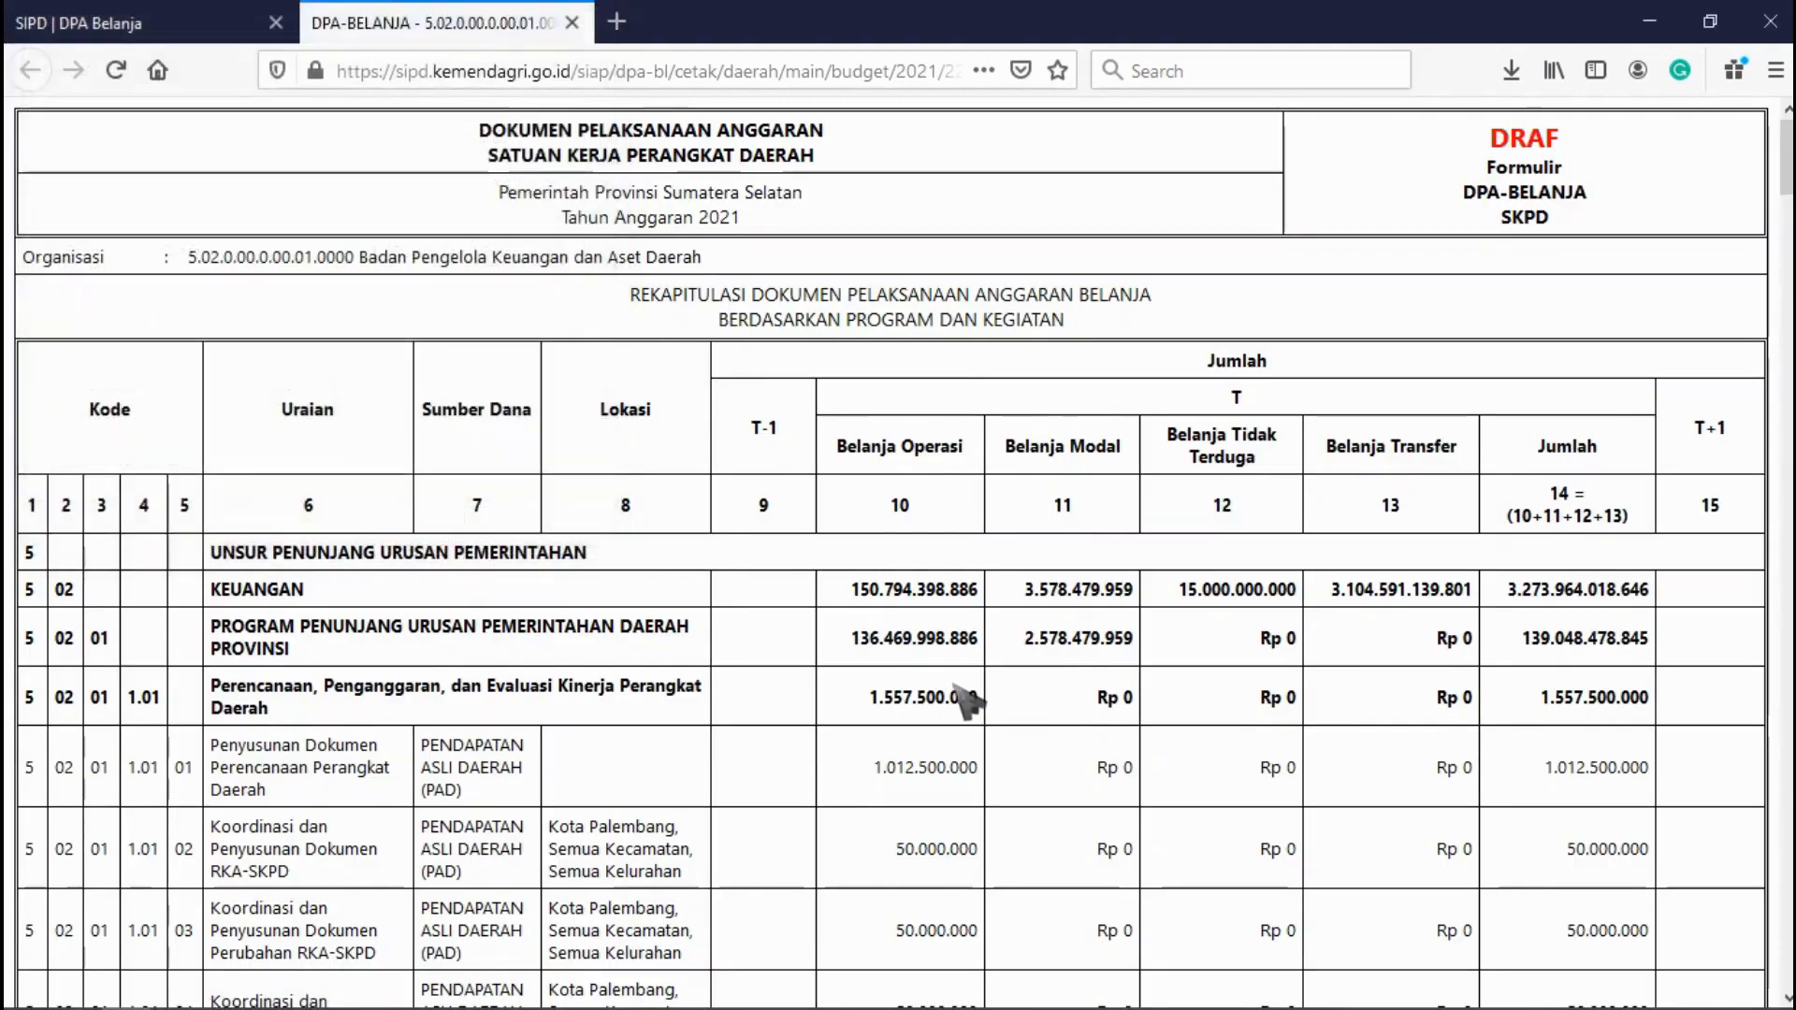
Examine the DPA-Belanja document from its status heading through the kegiatan rows to the Rencana Penarikan Dana per Bulan table
scroll(966, 700, "down", 5)
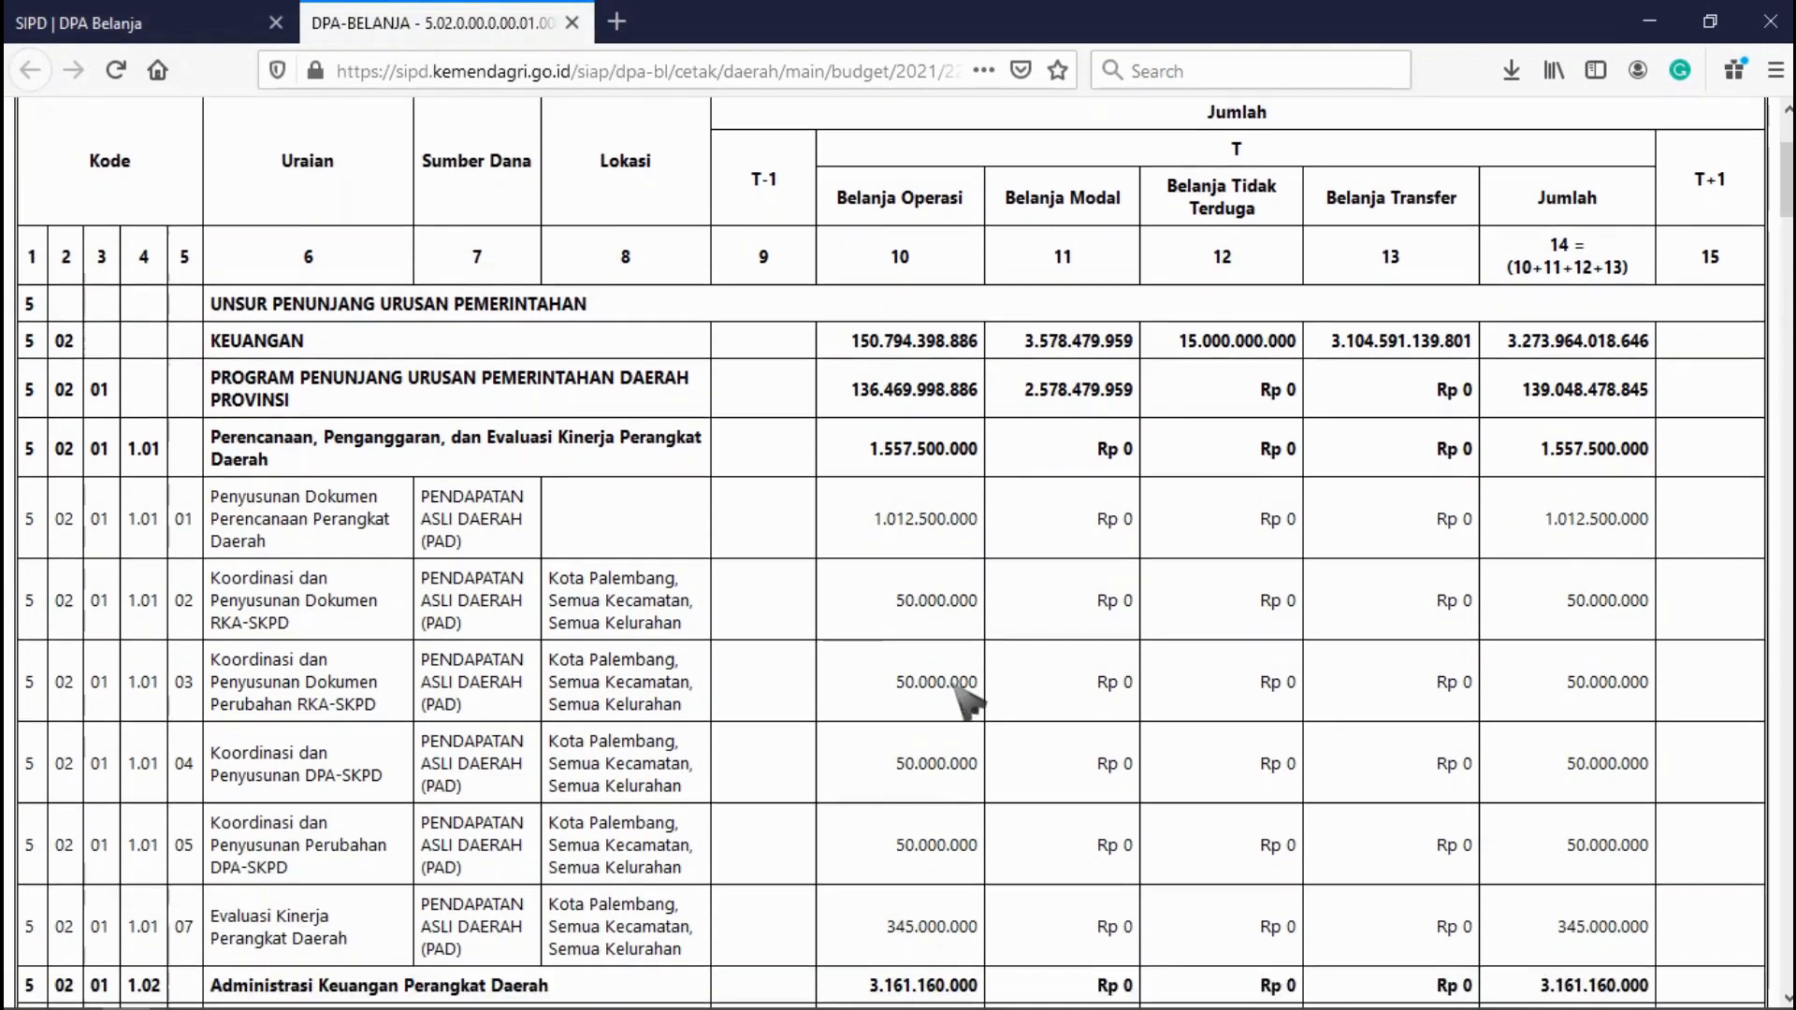
scroll(966, 700, "up", 5)
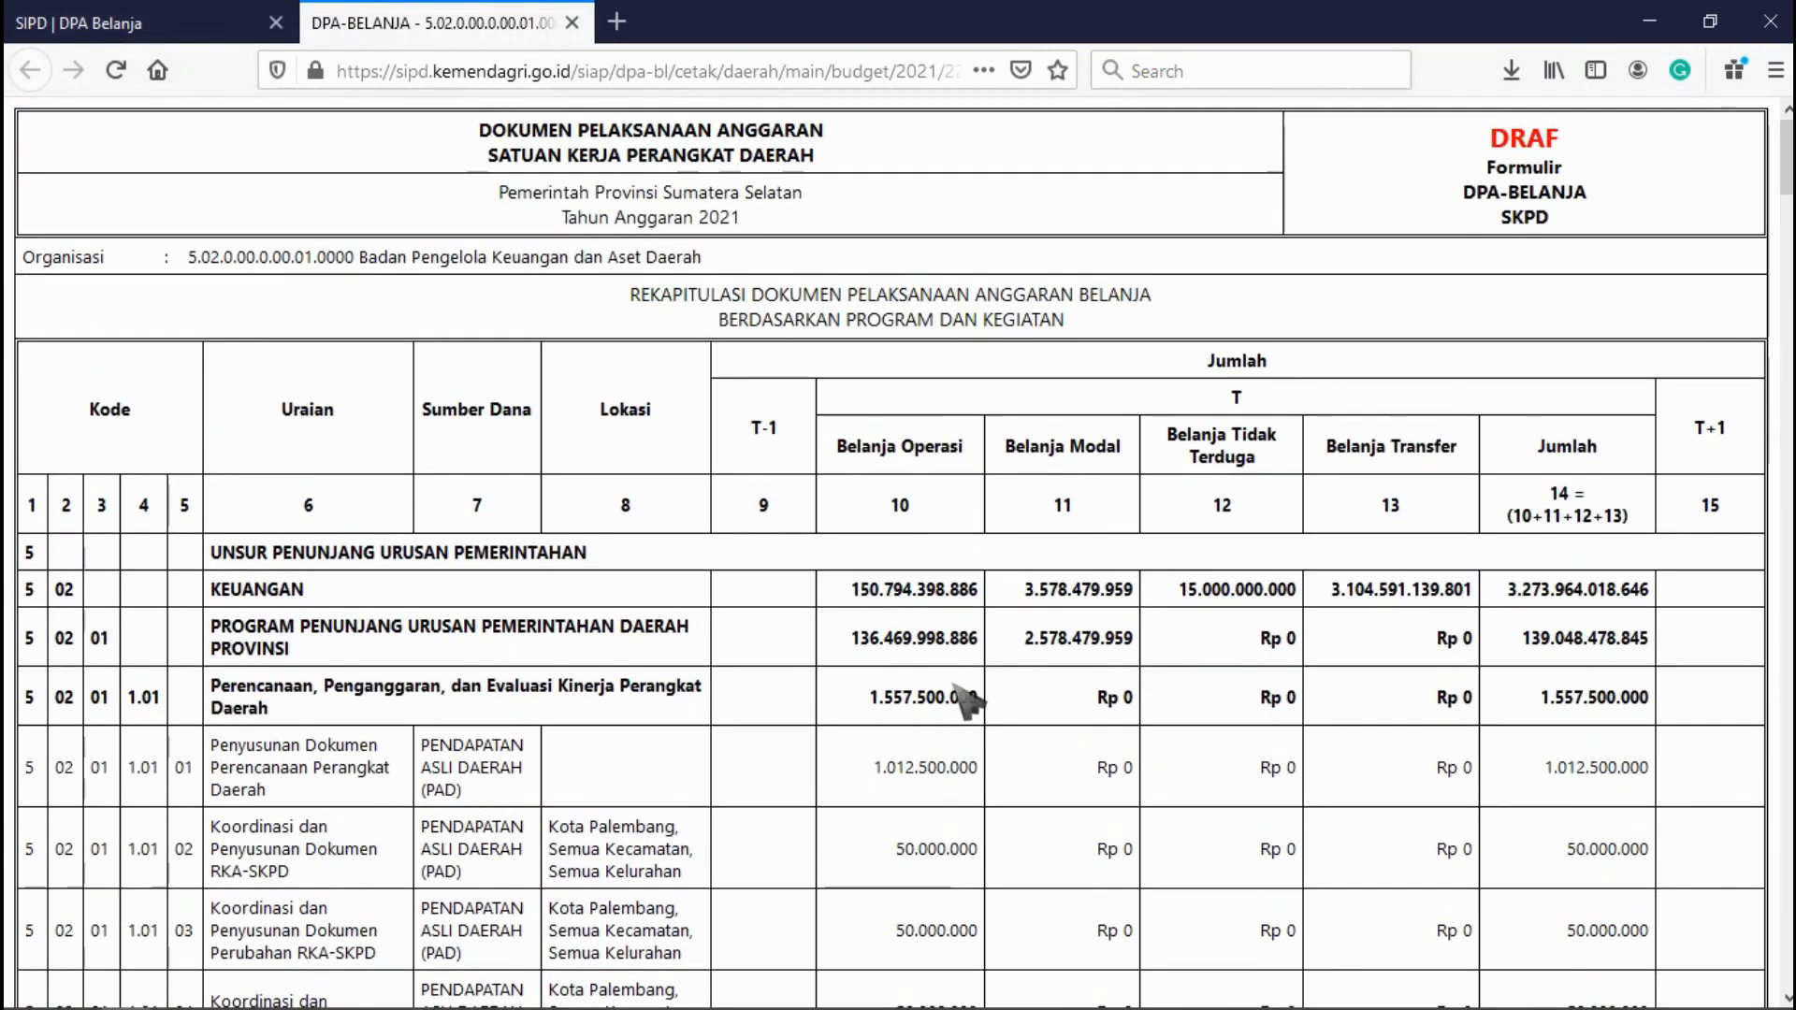
left_click_drag(1485, 133, 1626, 154)
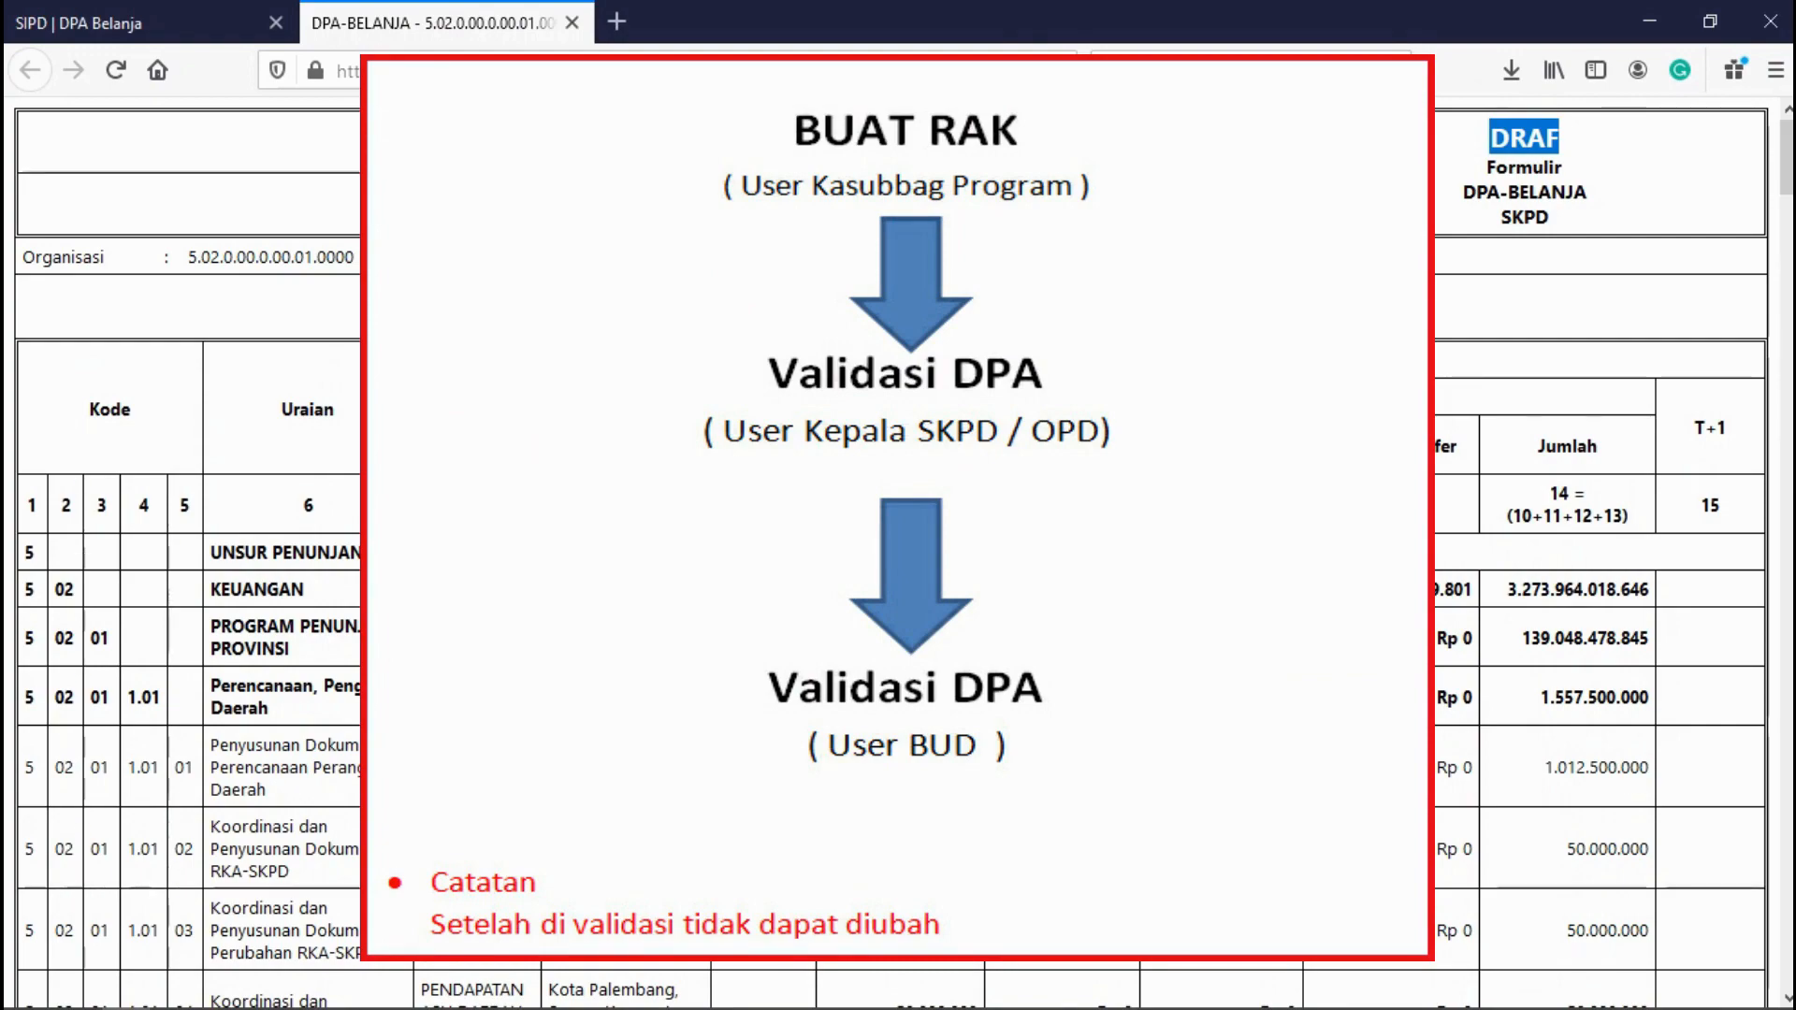
left_click(1347, 187)
scroll(944, 520, "down", 15)
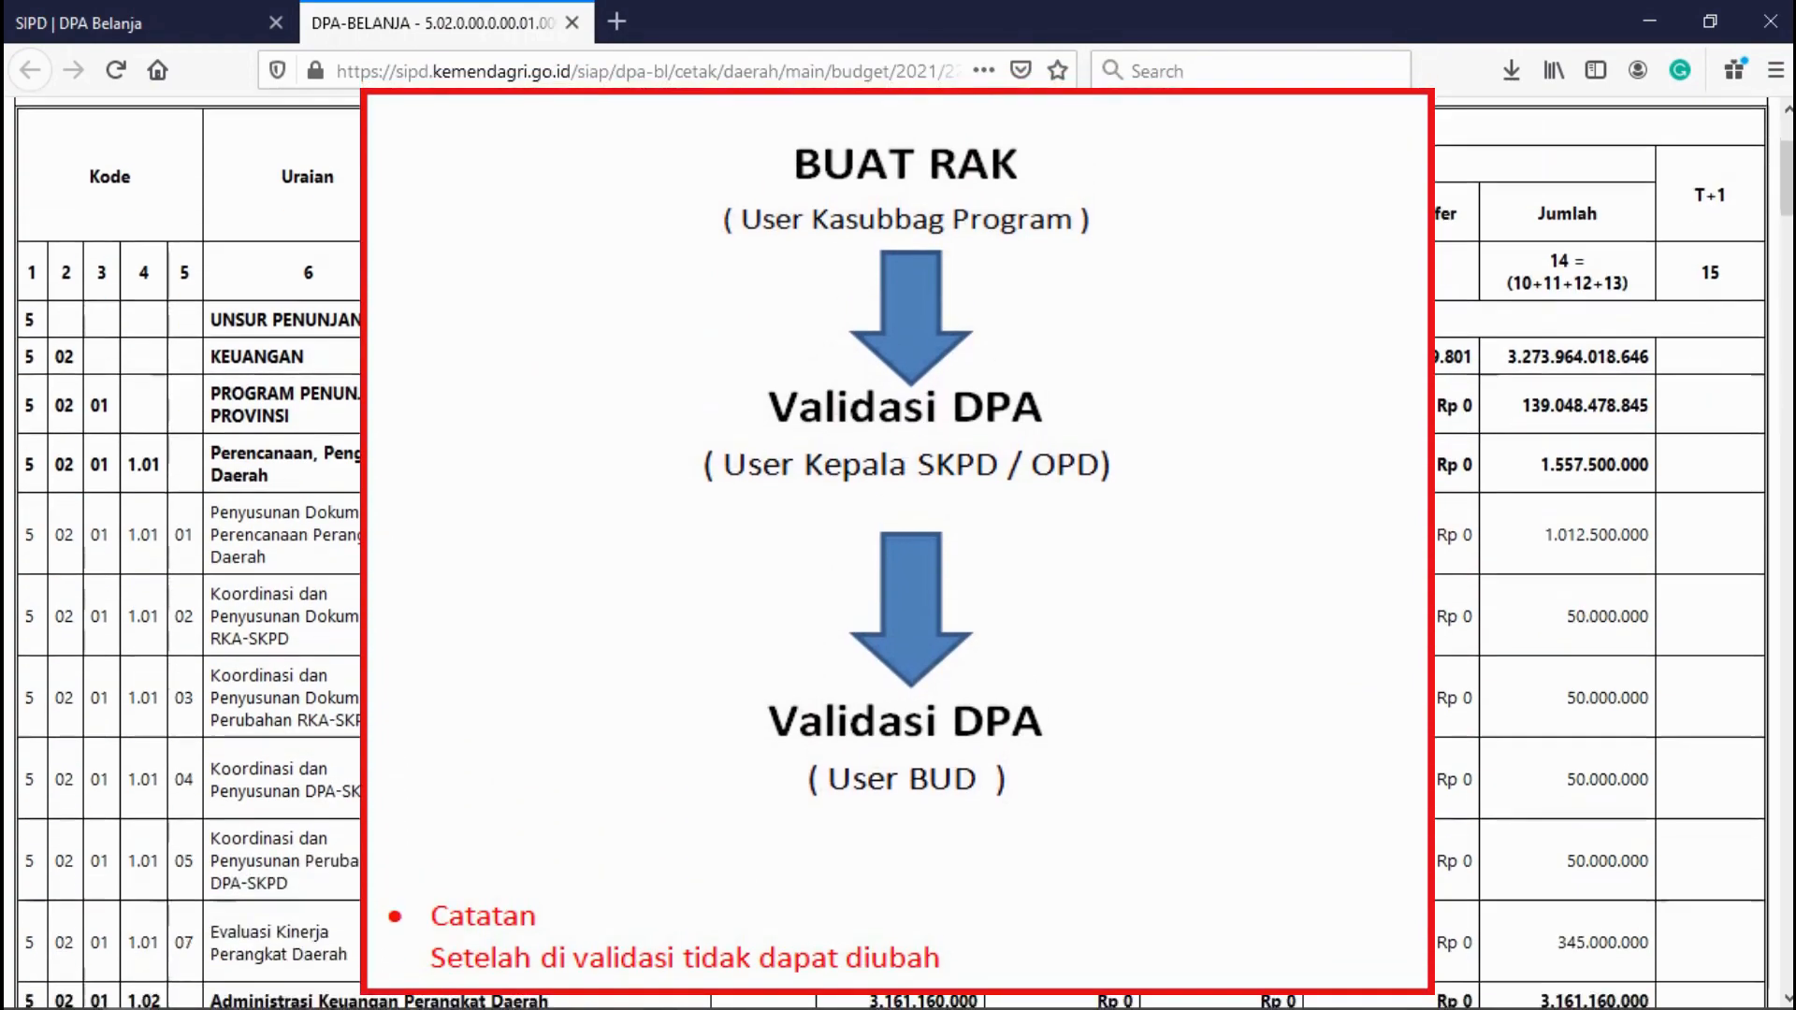
scroll(1178, 545, "down", 10)
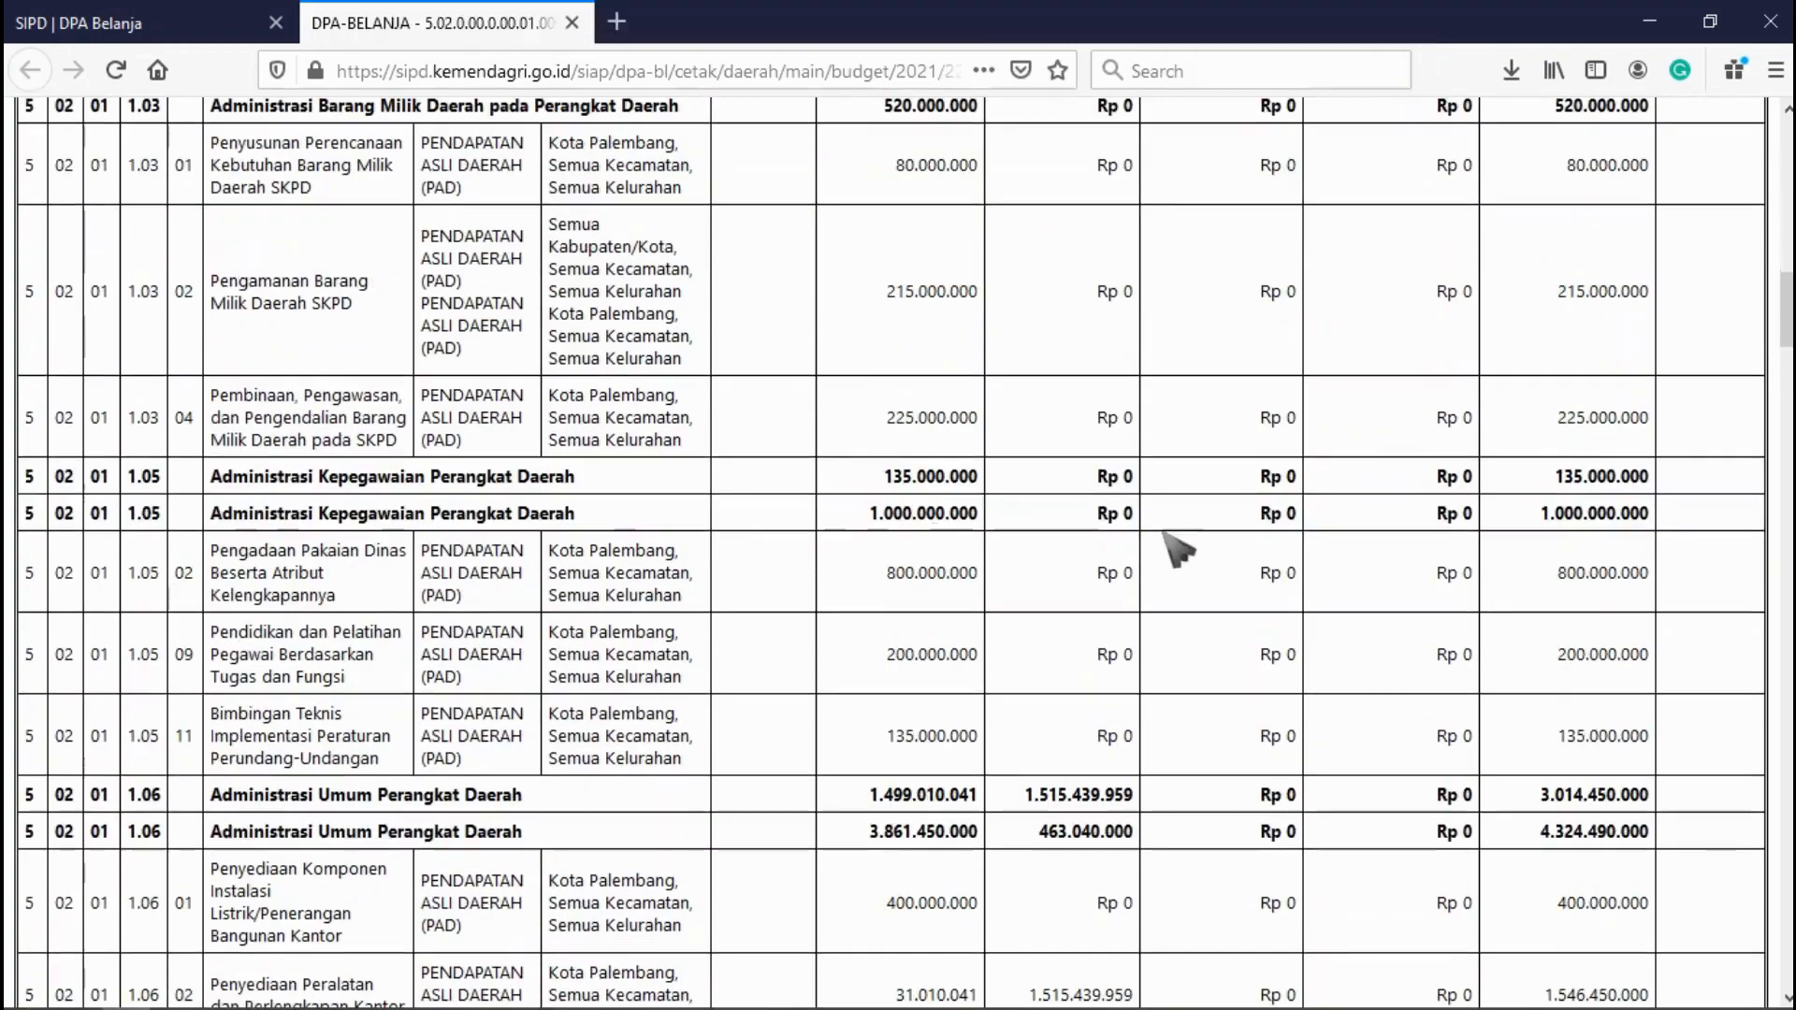
scroll(889, 552, "down", 15)
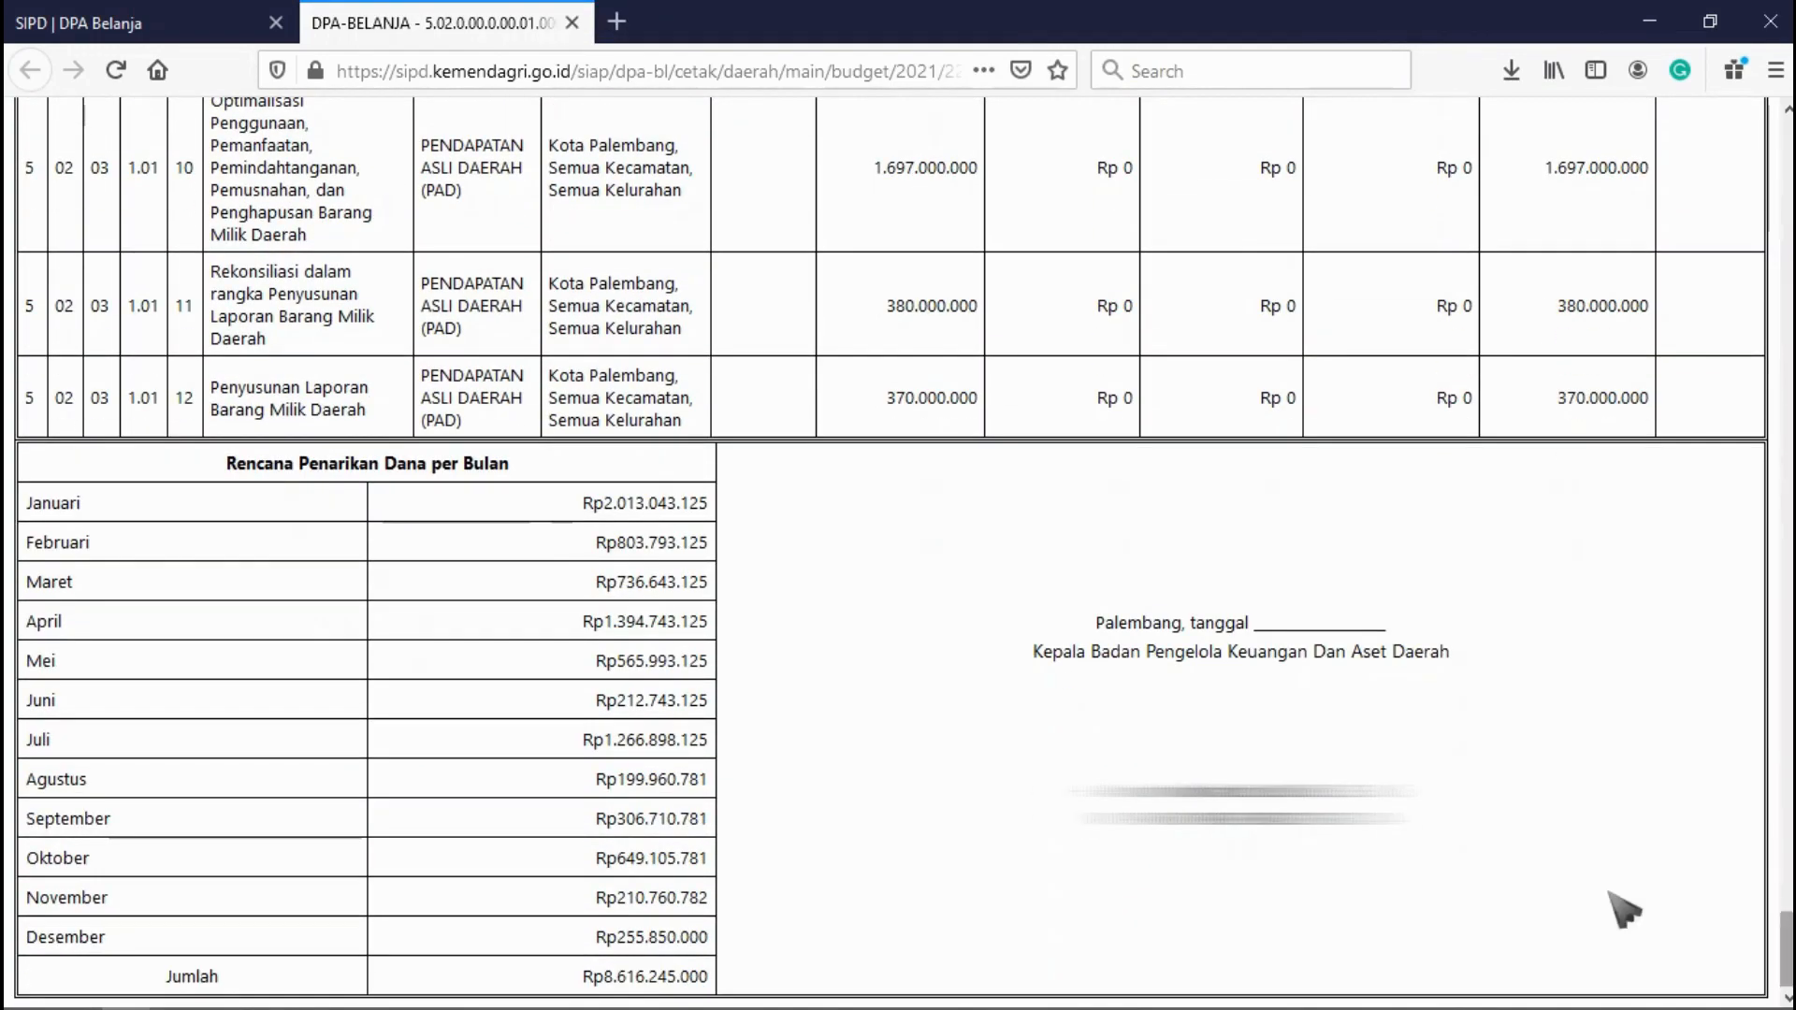
left_click(781, 554)
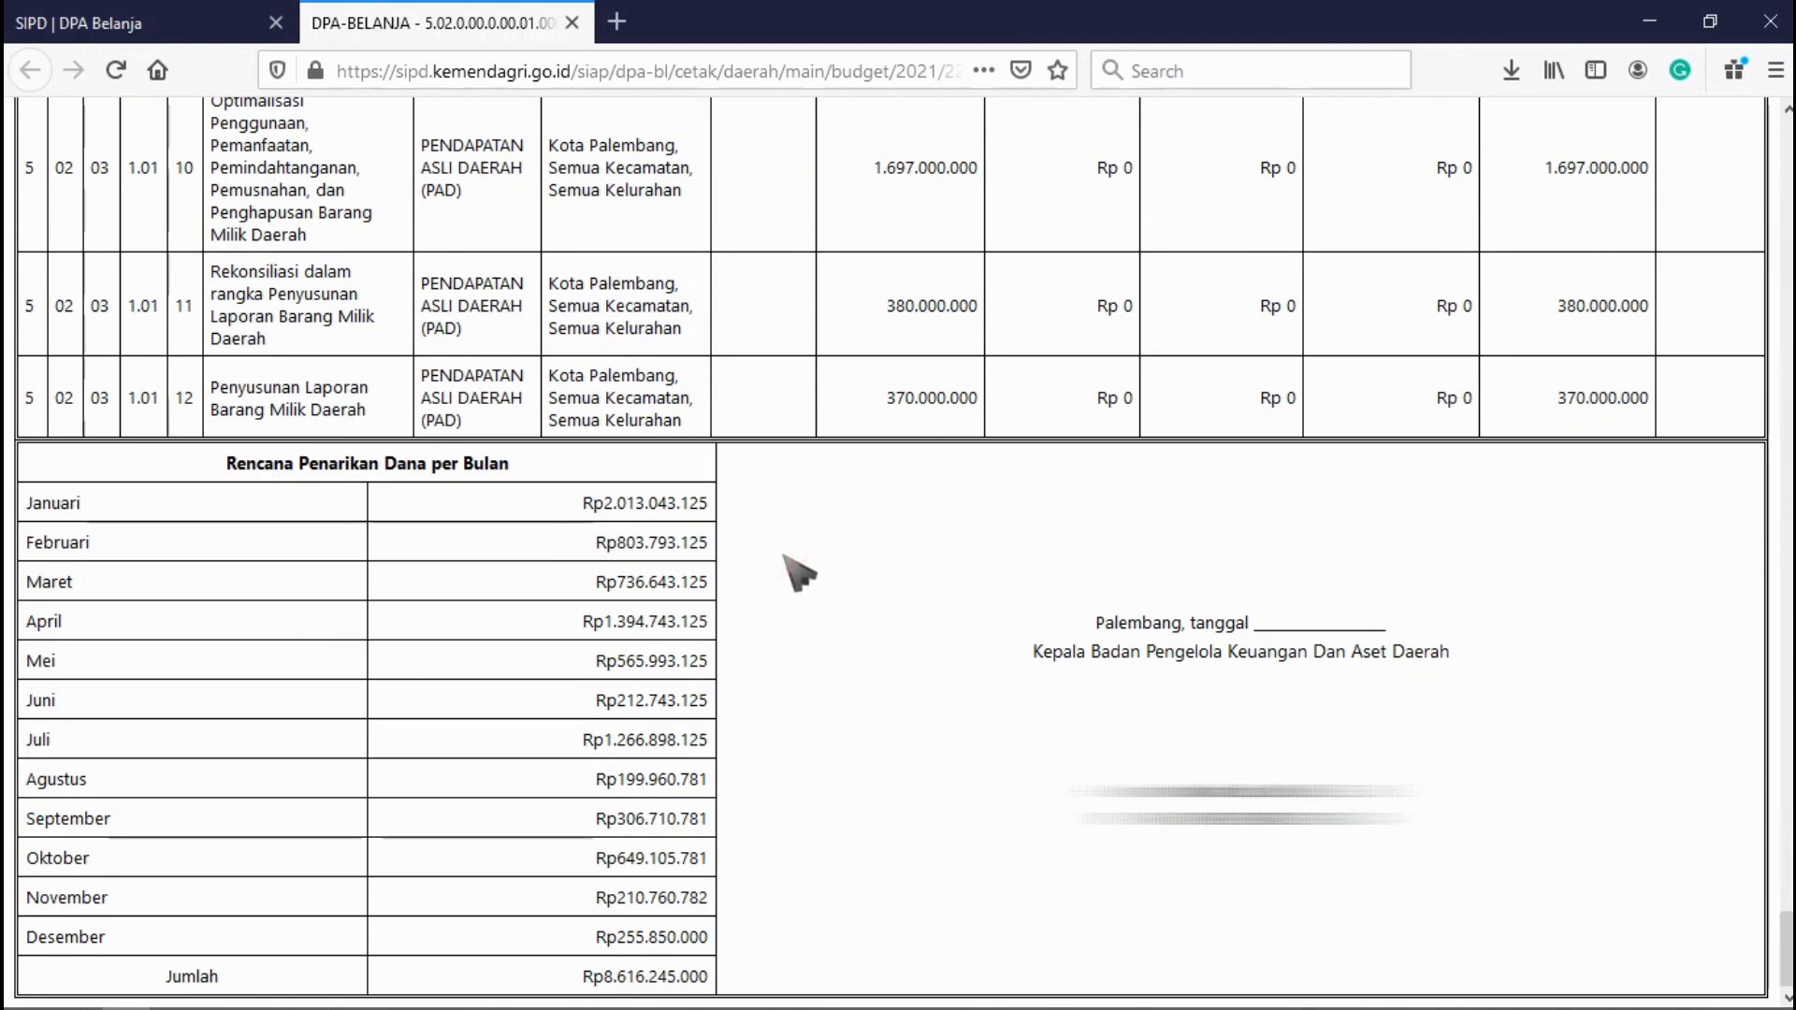
Close the DPA-Belanja document and its schedule selection, and open the DPA Rincian Belanja kegiatan list of Badan Pengelola Keuangan dan Aset Daerah
left_click(573, 21)
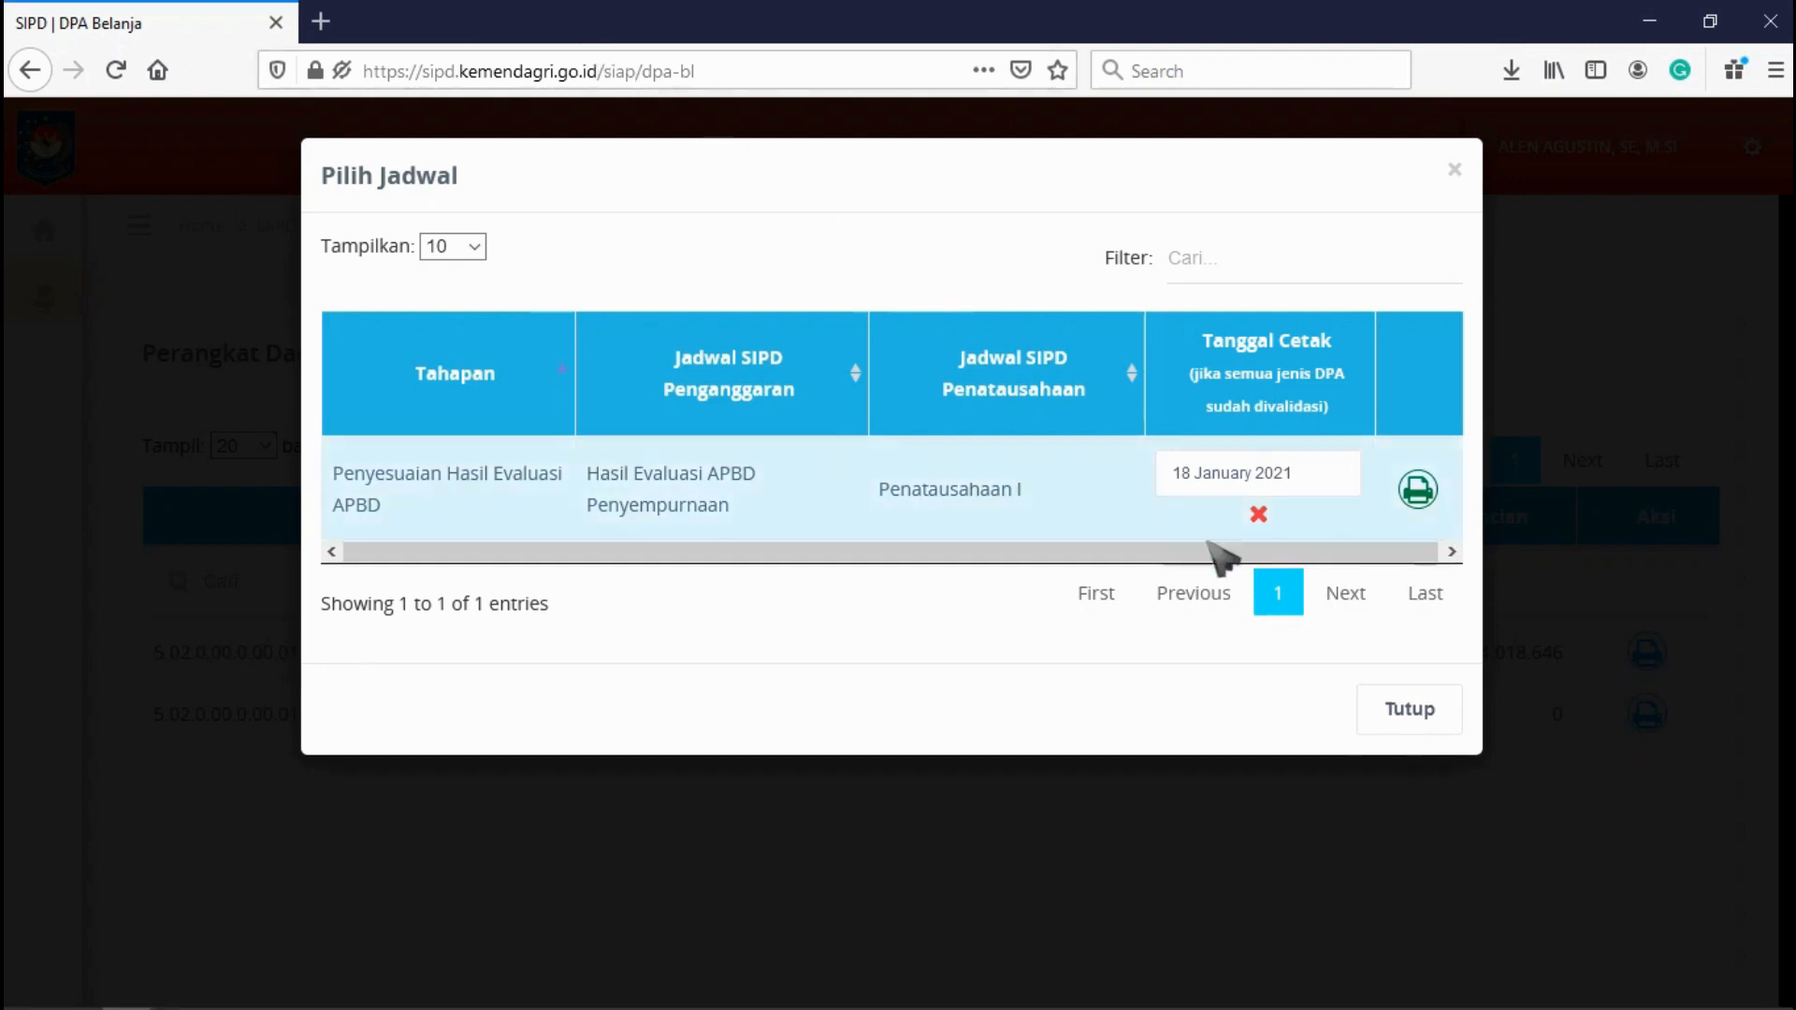
left_click(1413, 716)
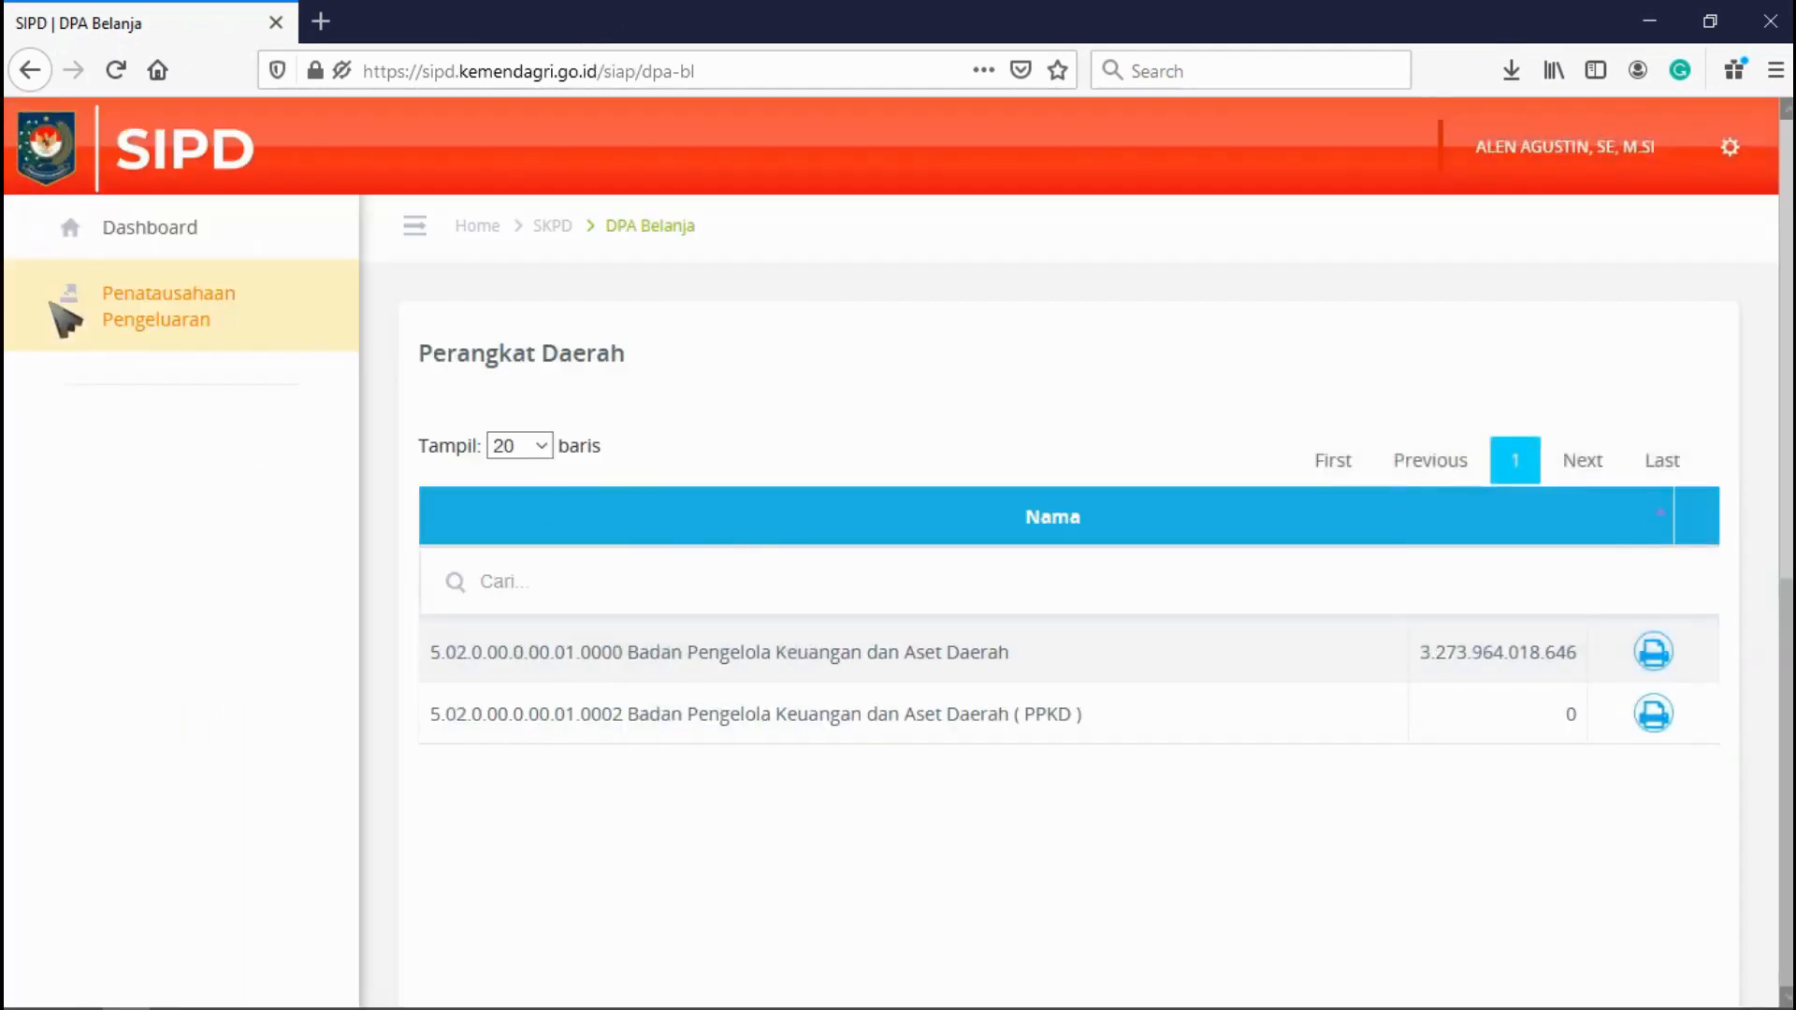
left_click(60, 312)
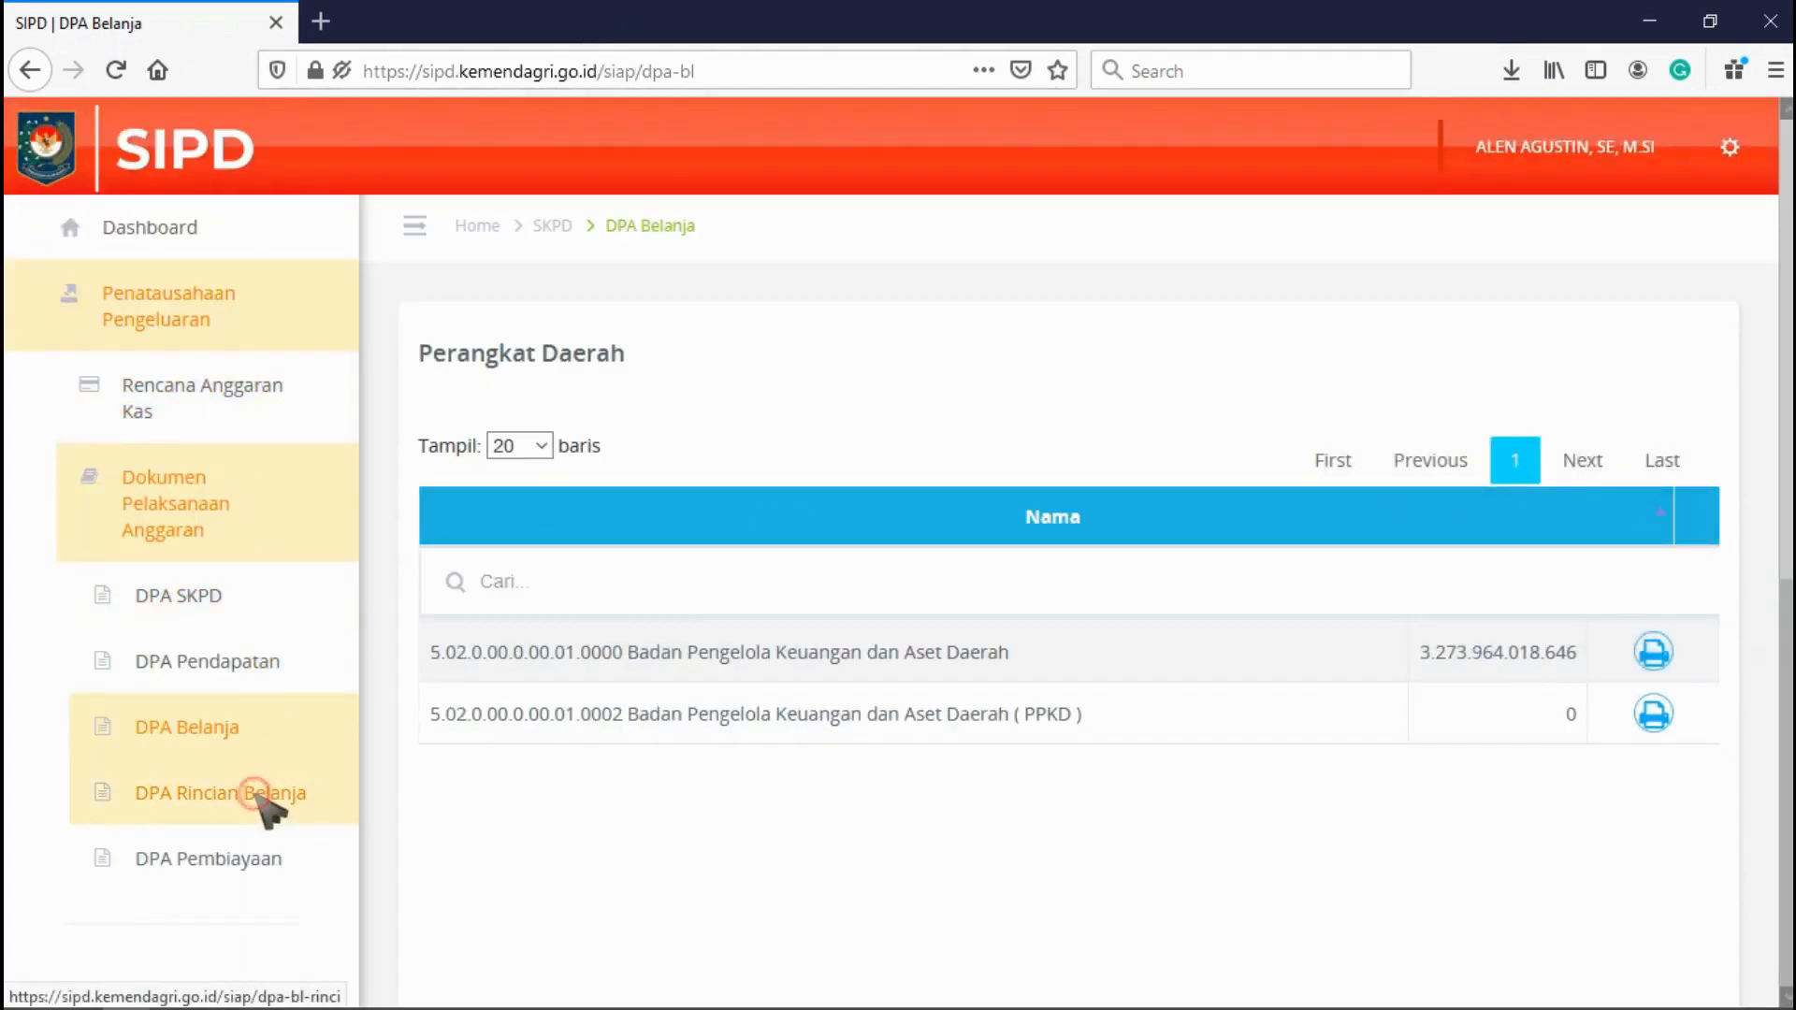
left_click(255, 793)
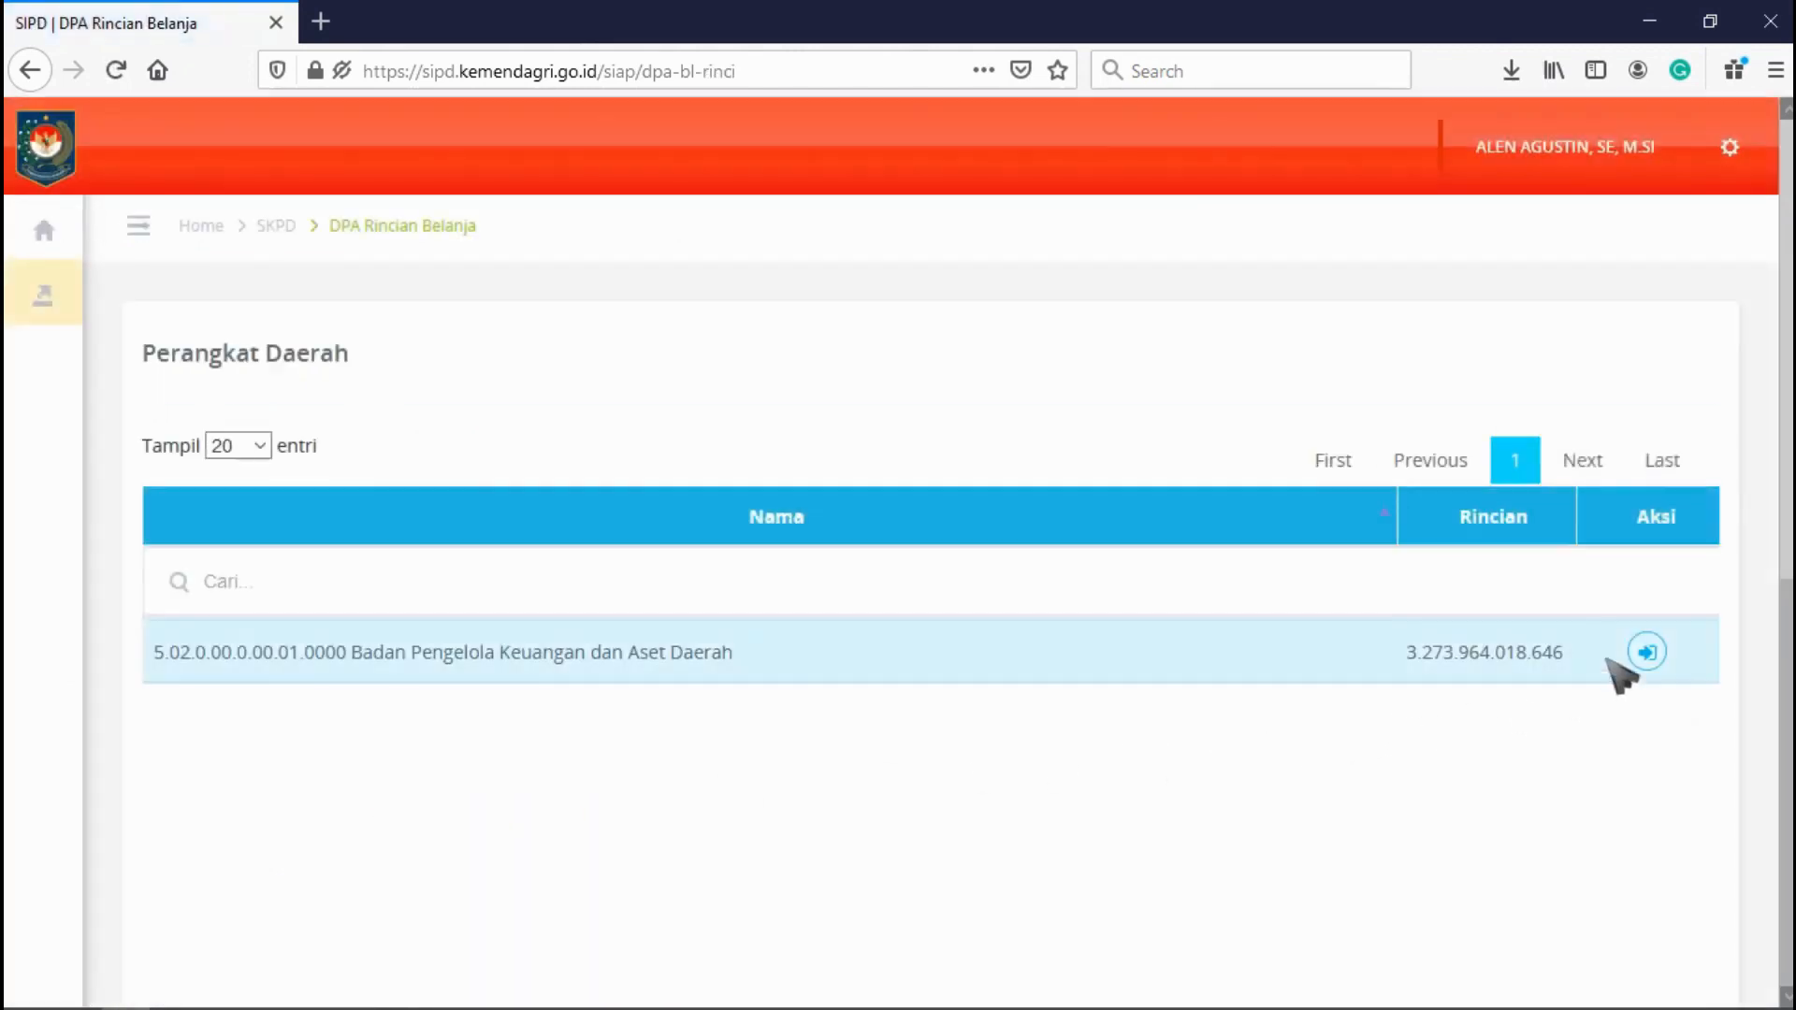
left_click(1646, 652)
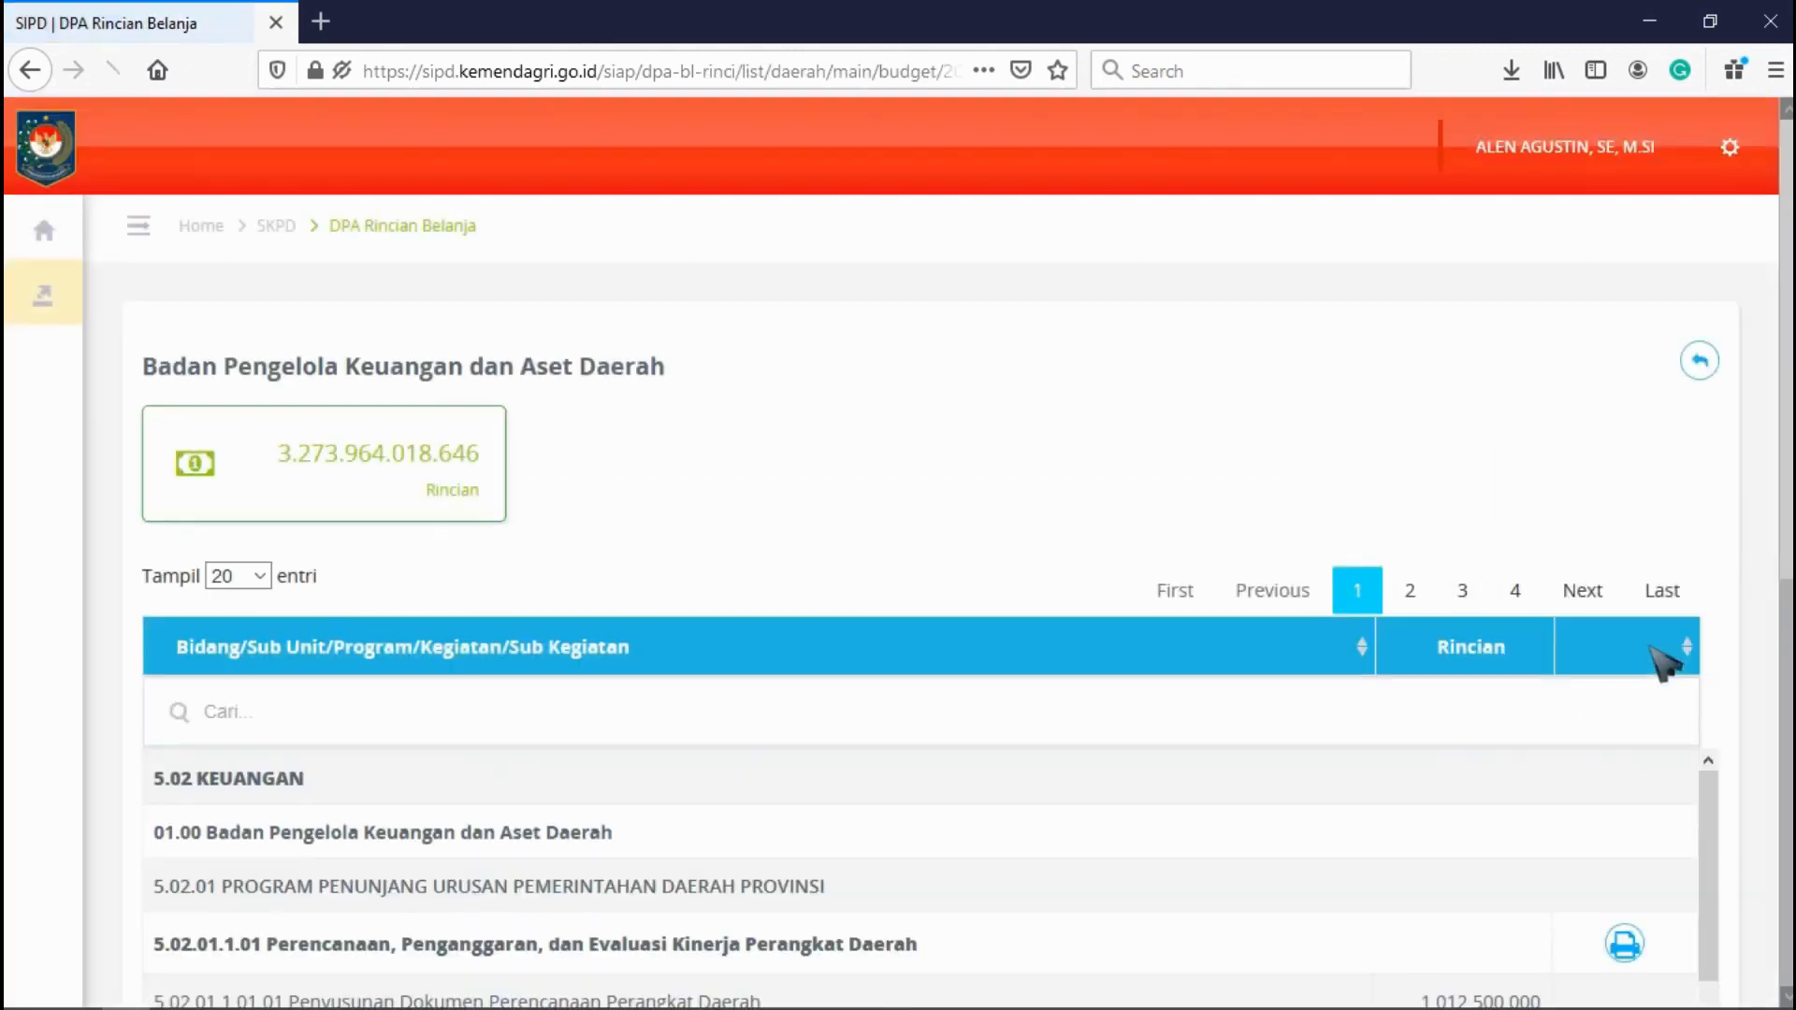
Open the DPA-Rincian Belanja print document of kegiatan 5.02.01.1.03 for schedule Penatausahaan I, without sending it to the printer
scroll(936, 505, "down", 3)
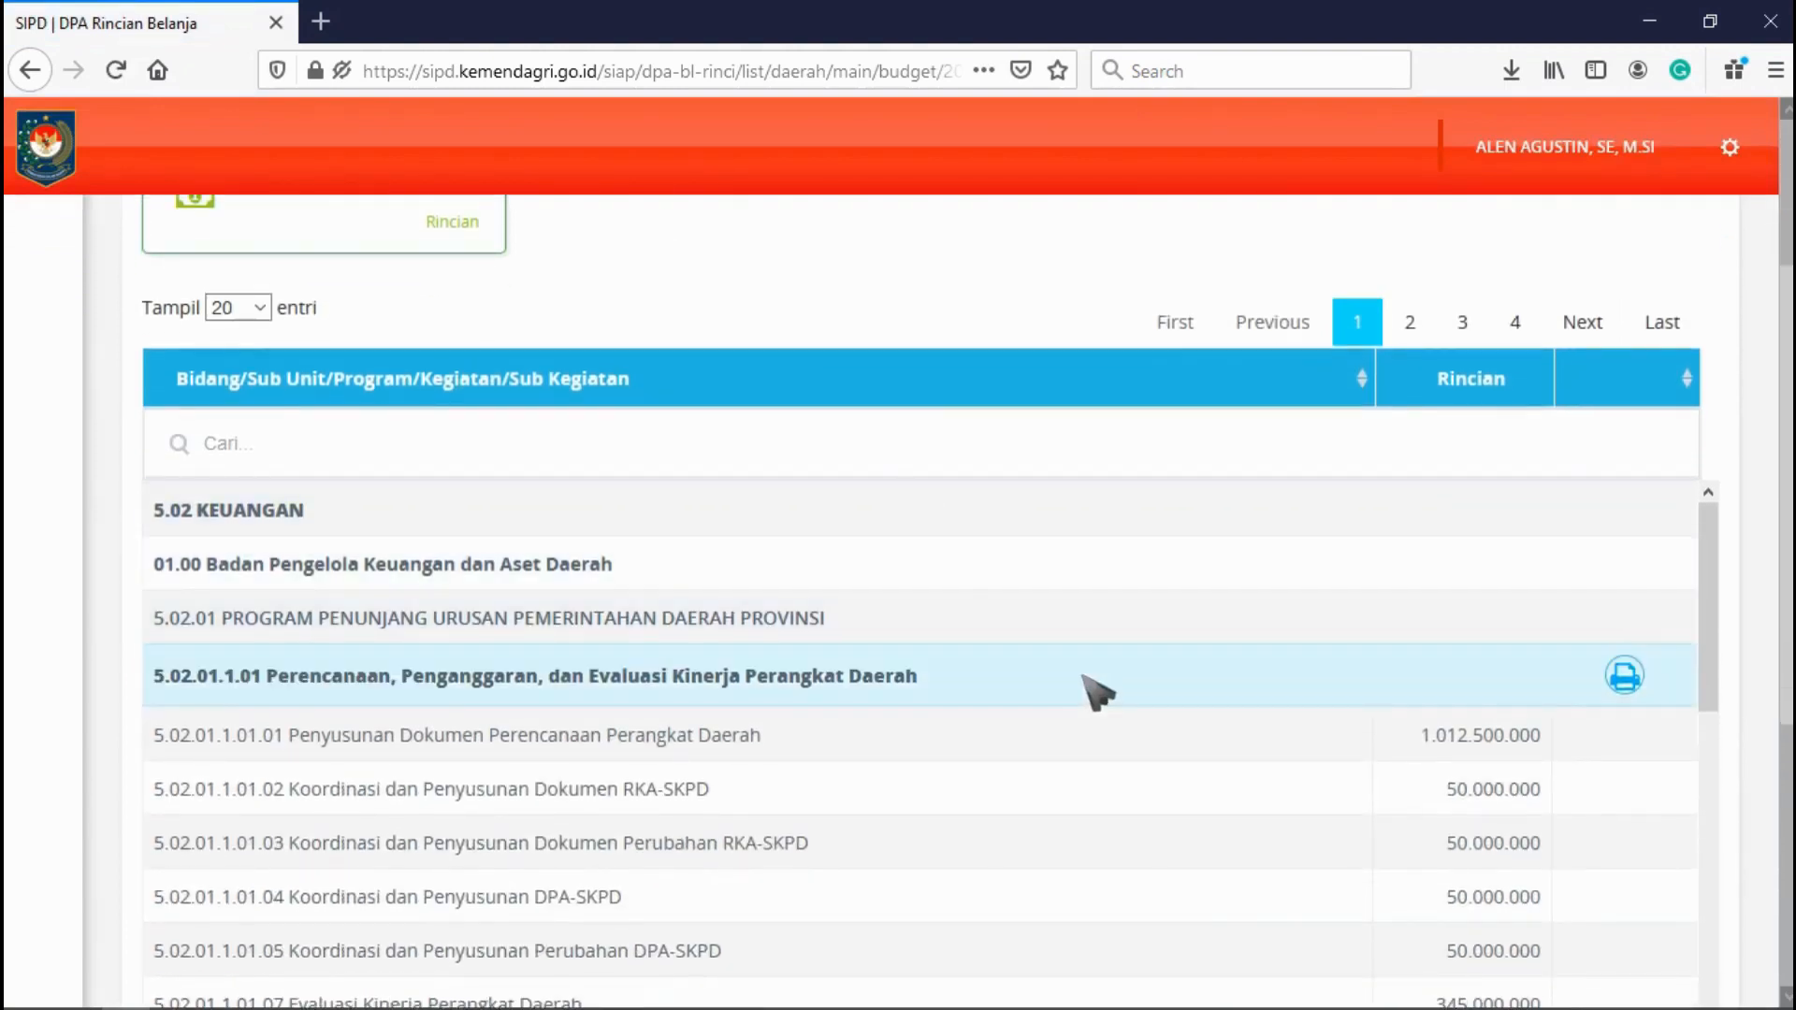
scroll(1094, 692, "down", 3)
scroll(1096, 693, "up", 3)
scroll(1096, 692, "down", 15)
scroll(1096, 692, "down", 3)
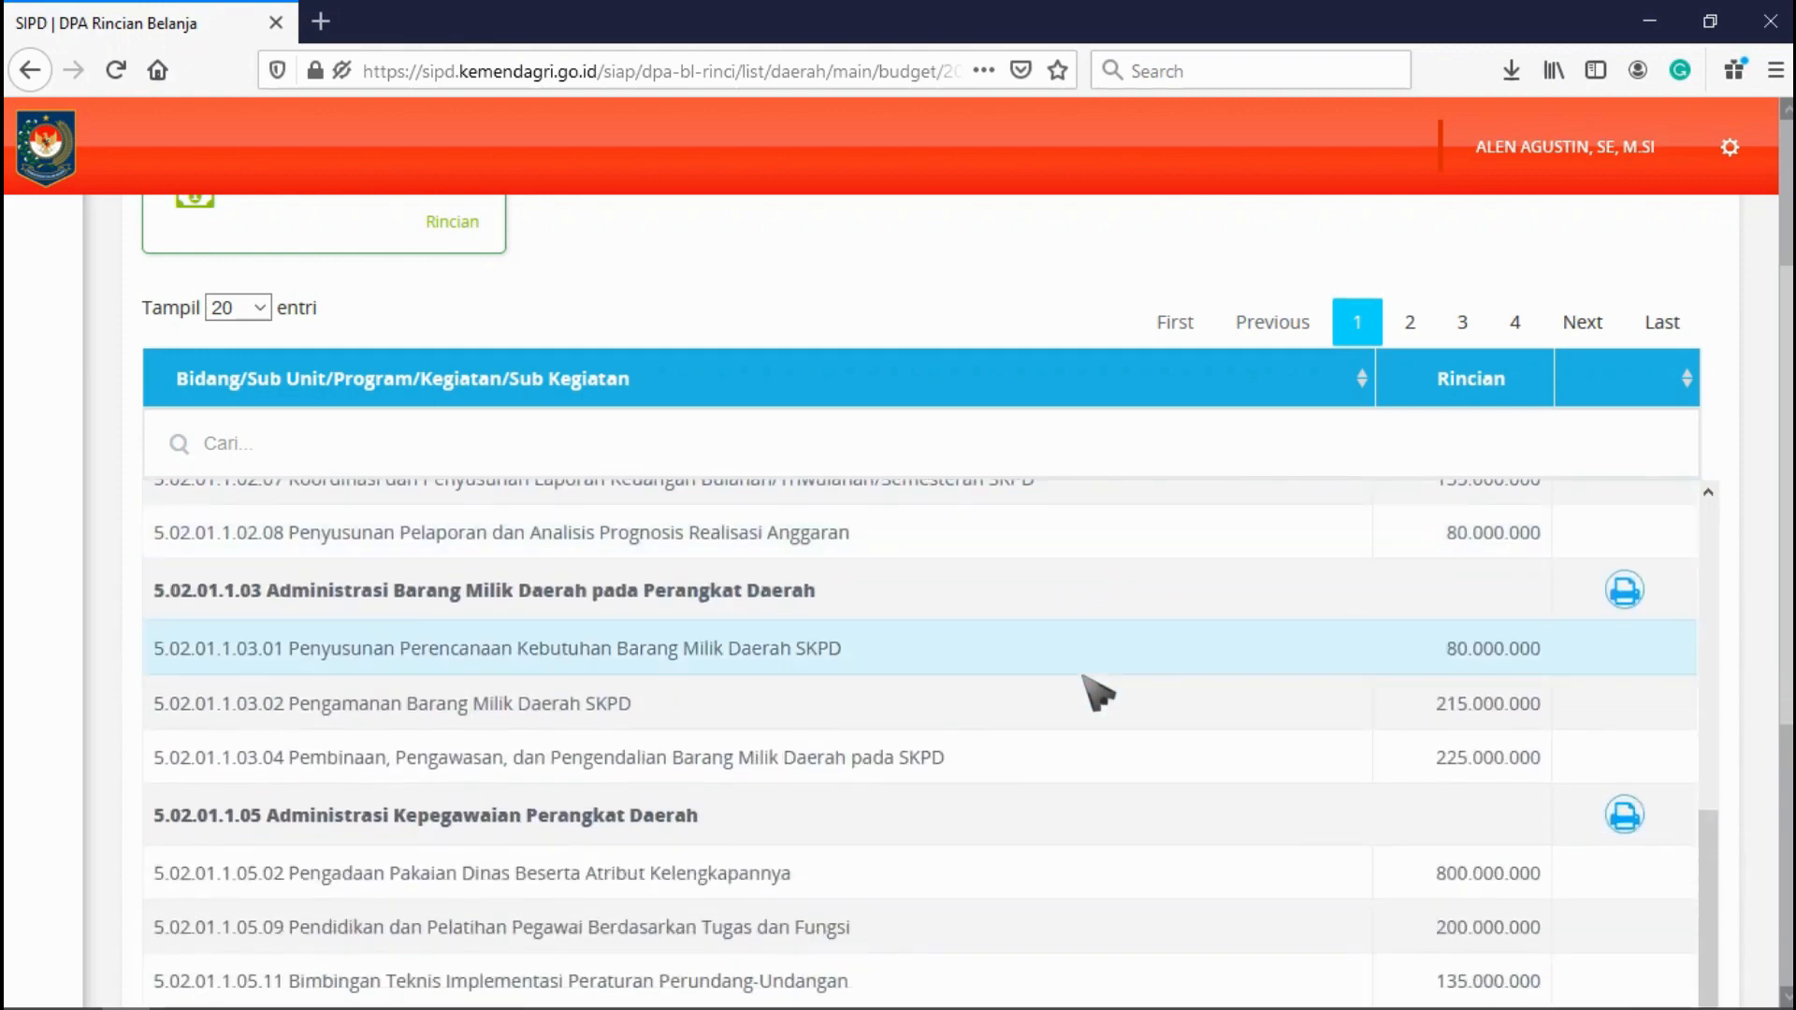
left_click(1625, 591)
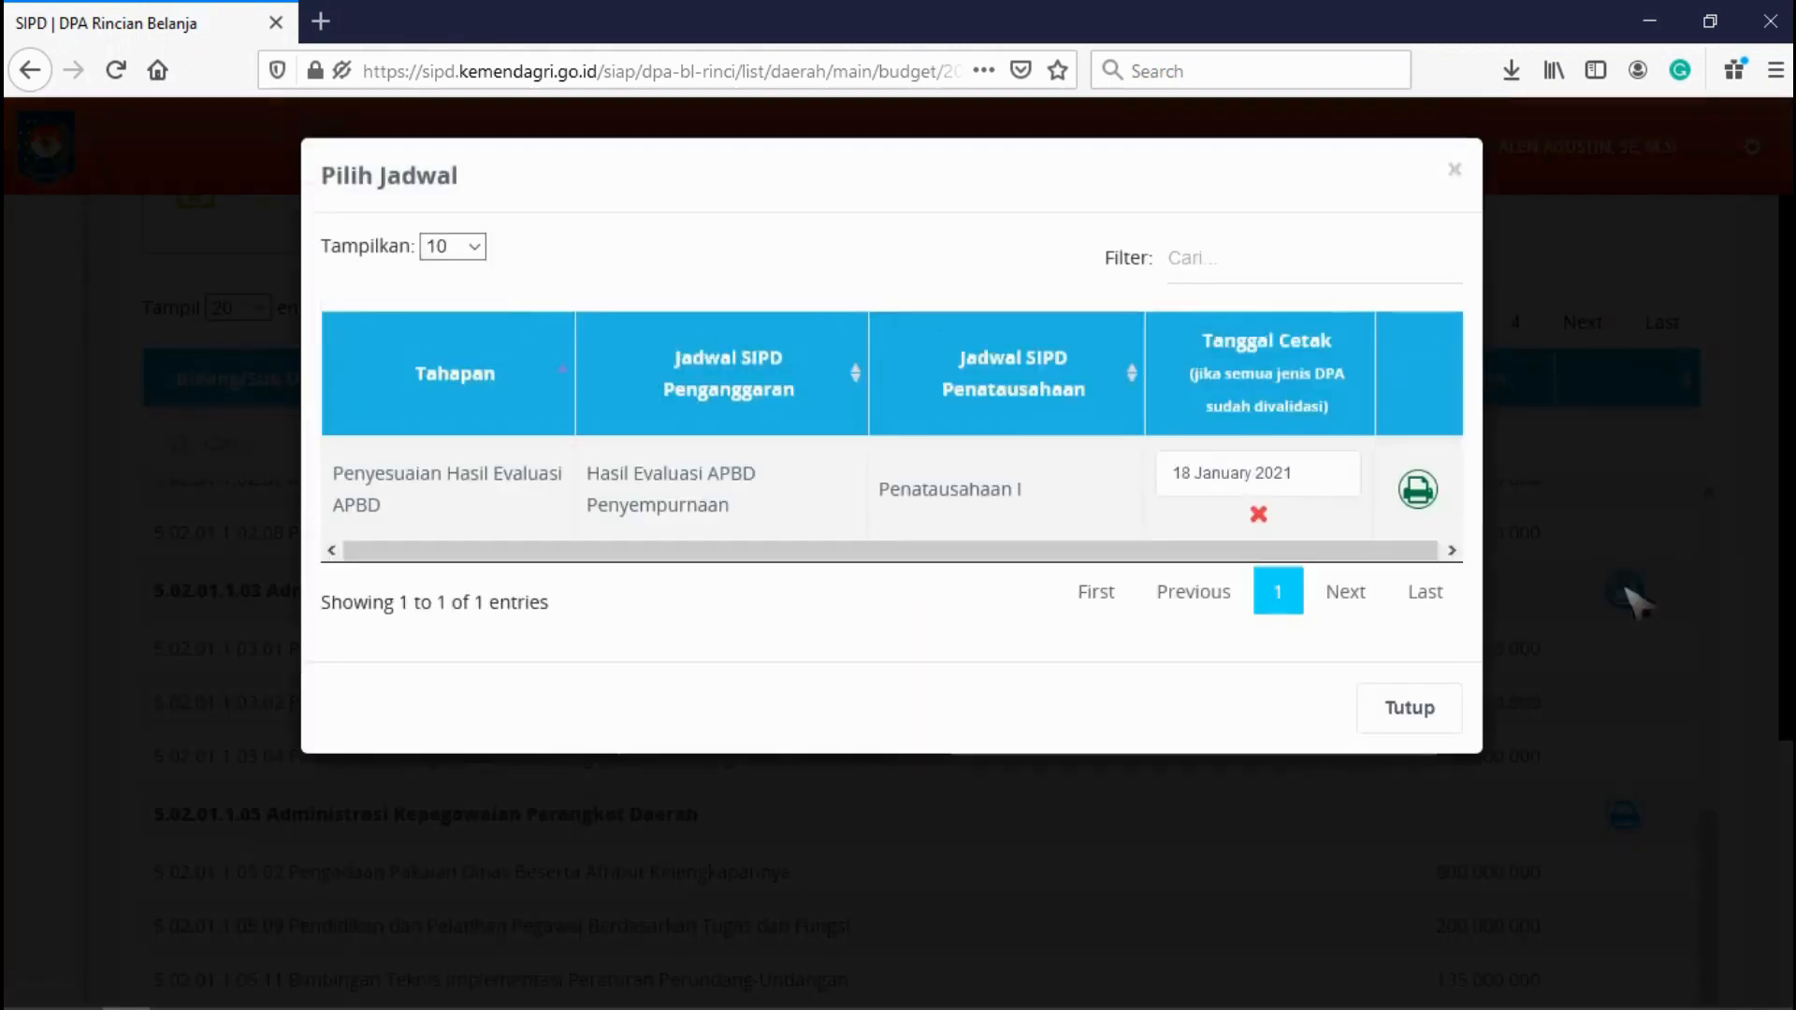
left_click(1418, 489)
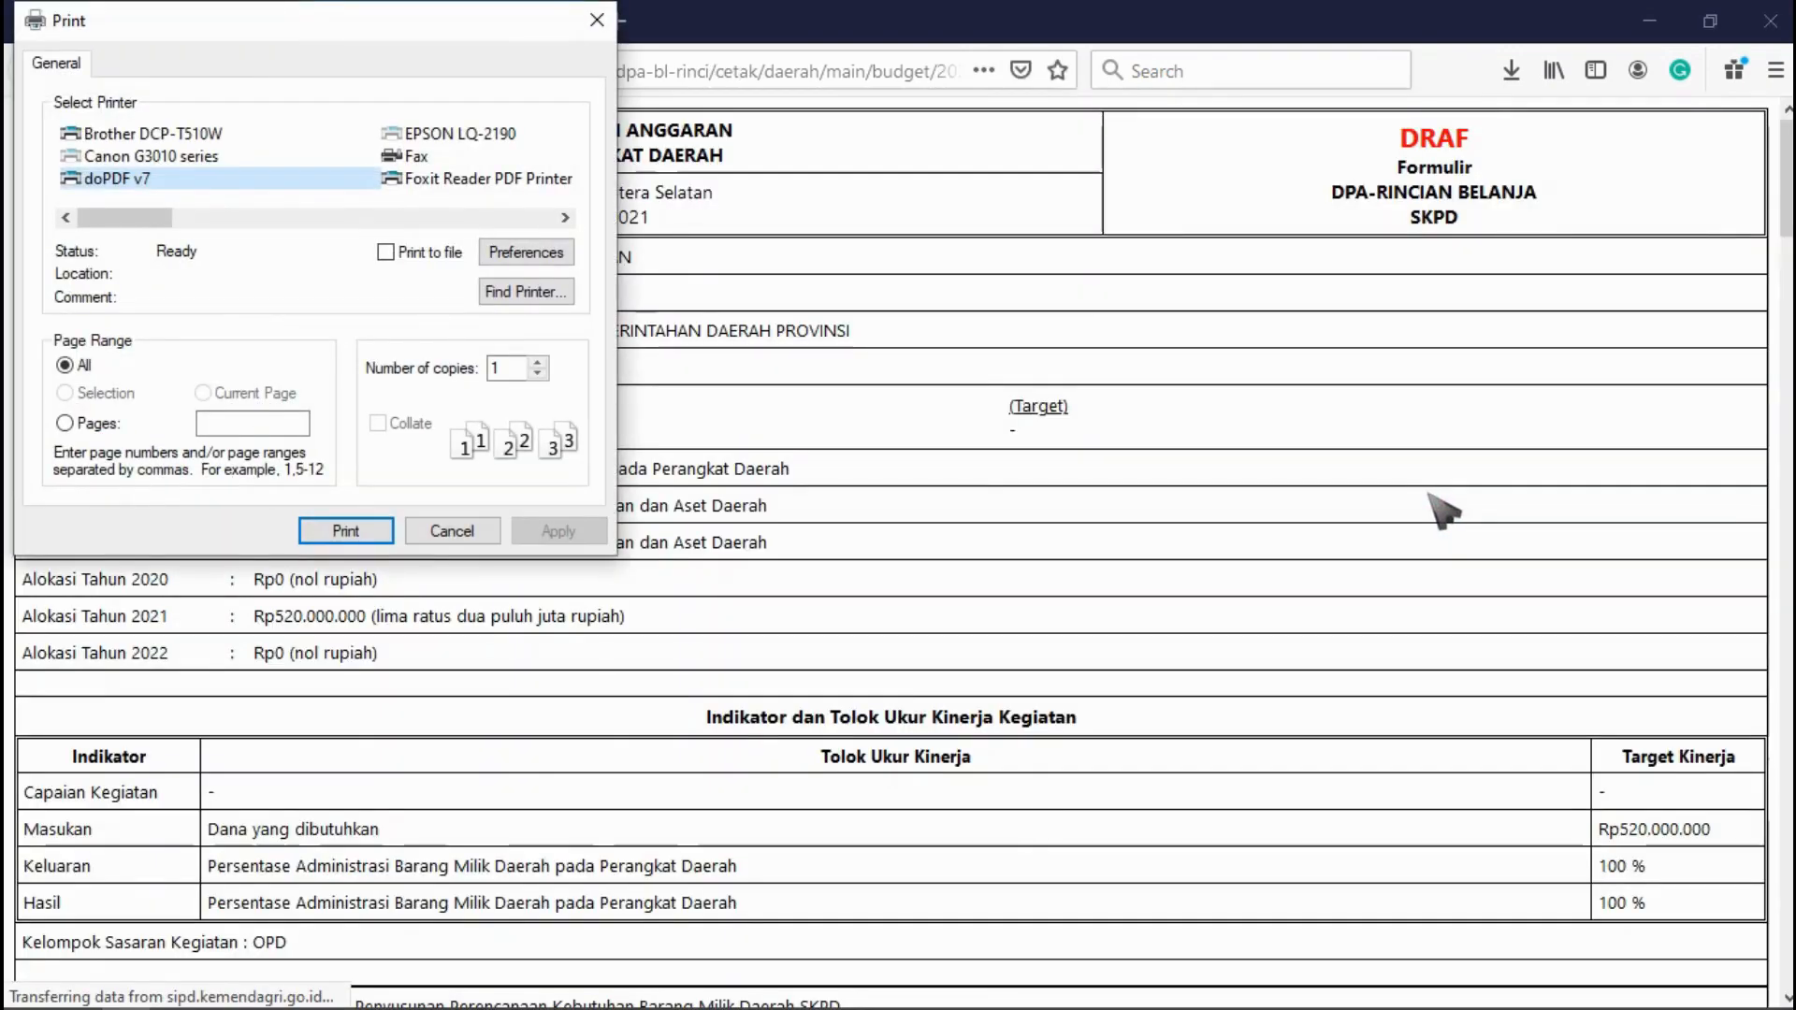
left_click(454, 530)
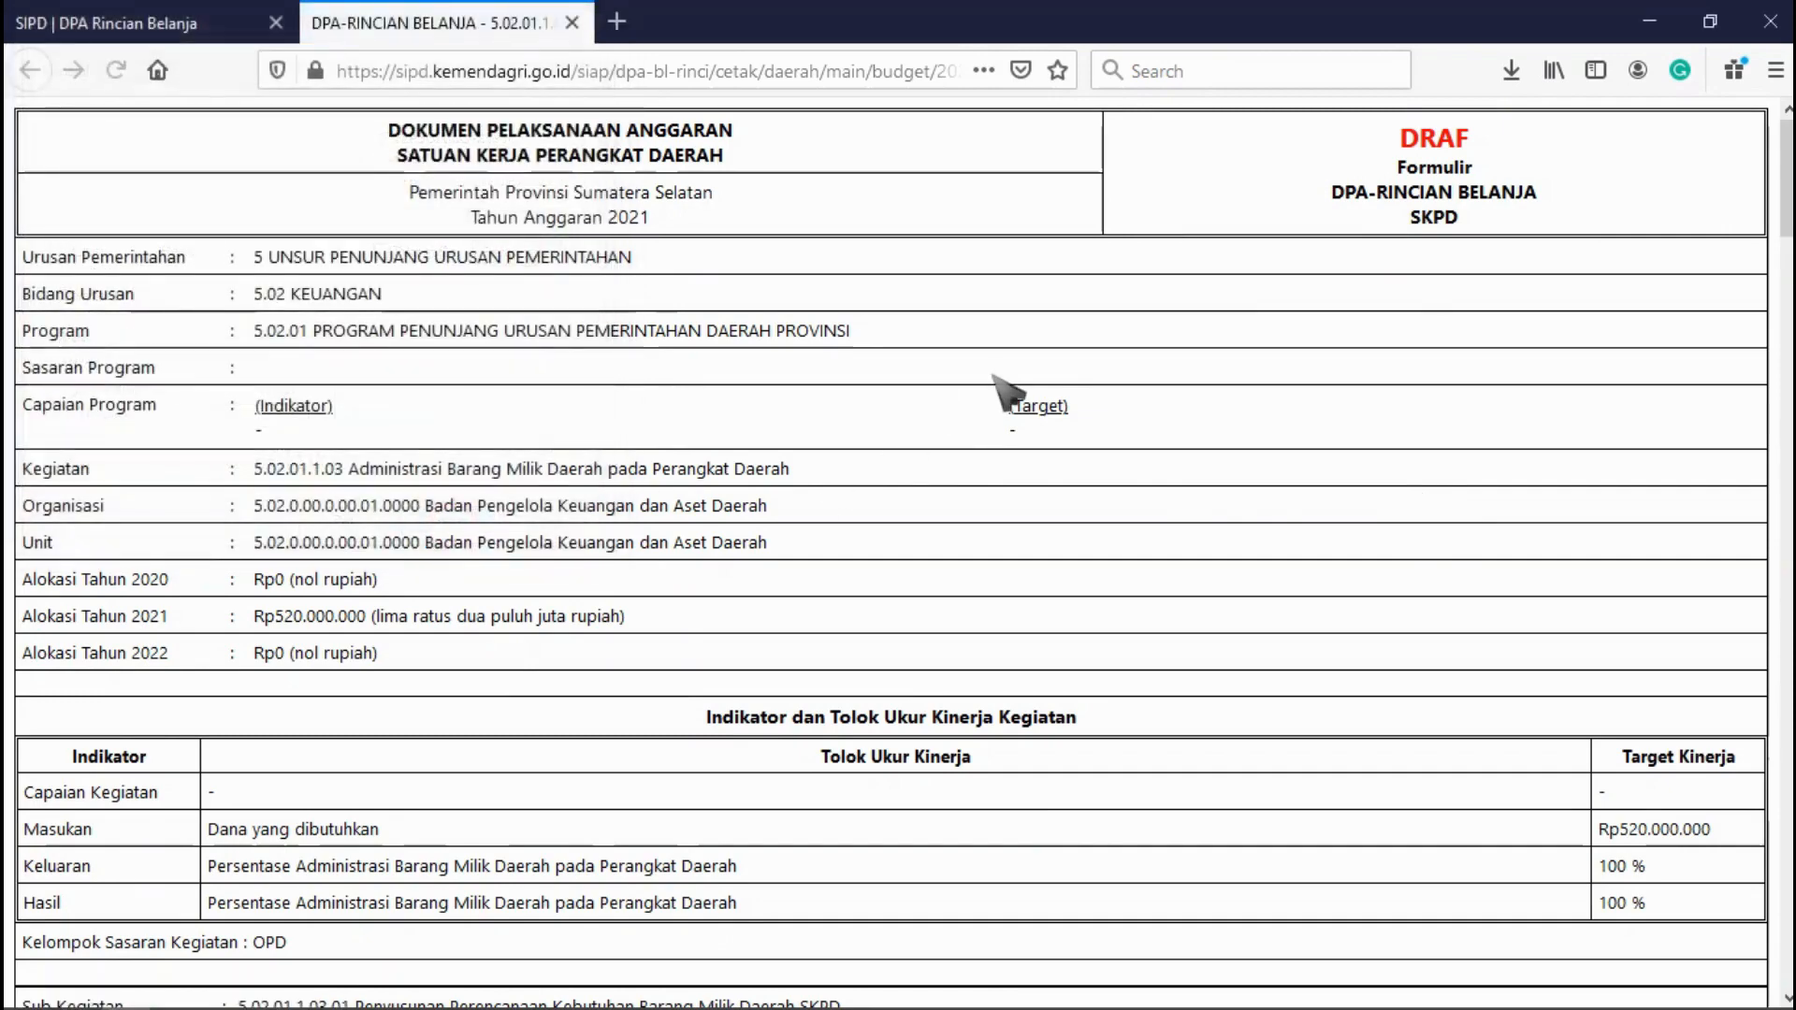
Review the DPA-Rincian Belanja document from its status heading to the Rencana Penarikan Dana per Bulan table, then close it and the schedule selection
left_click_drag(1367, 138, 1478, 150)
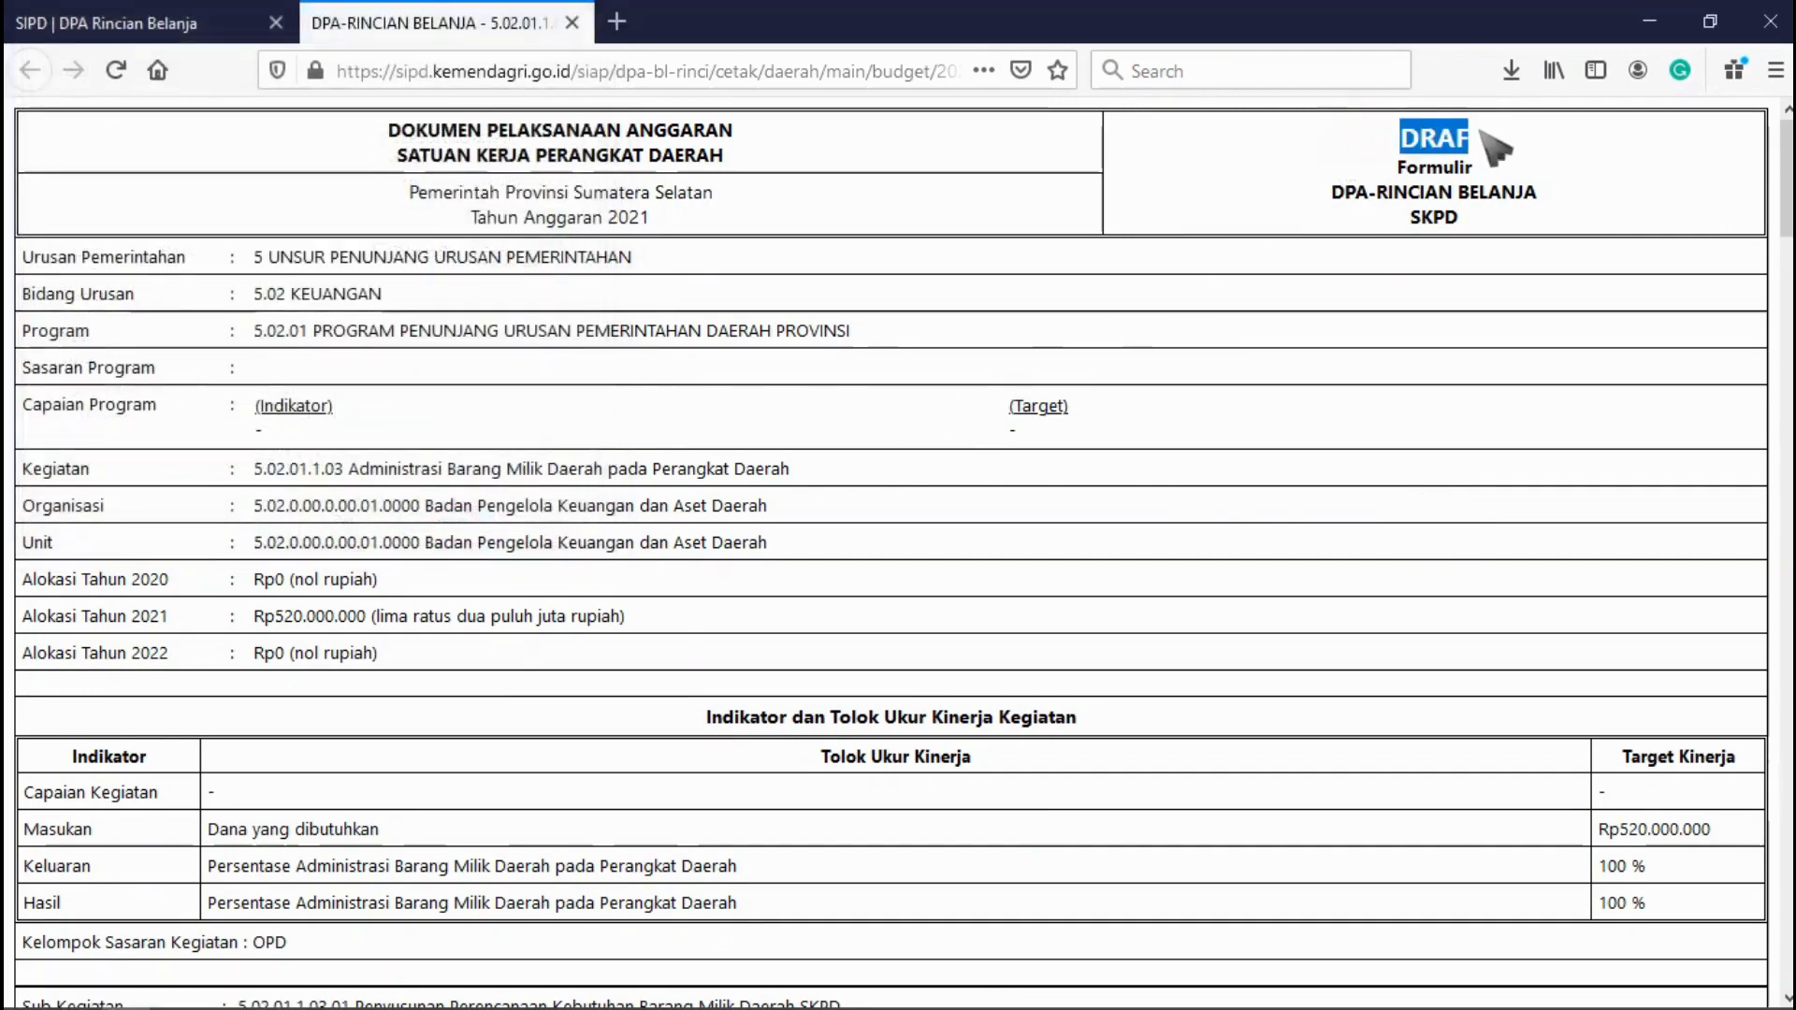
left_click(992, 299)
scroll(1008, 315, "down", 10)
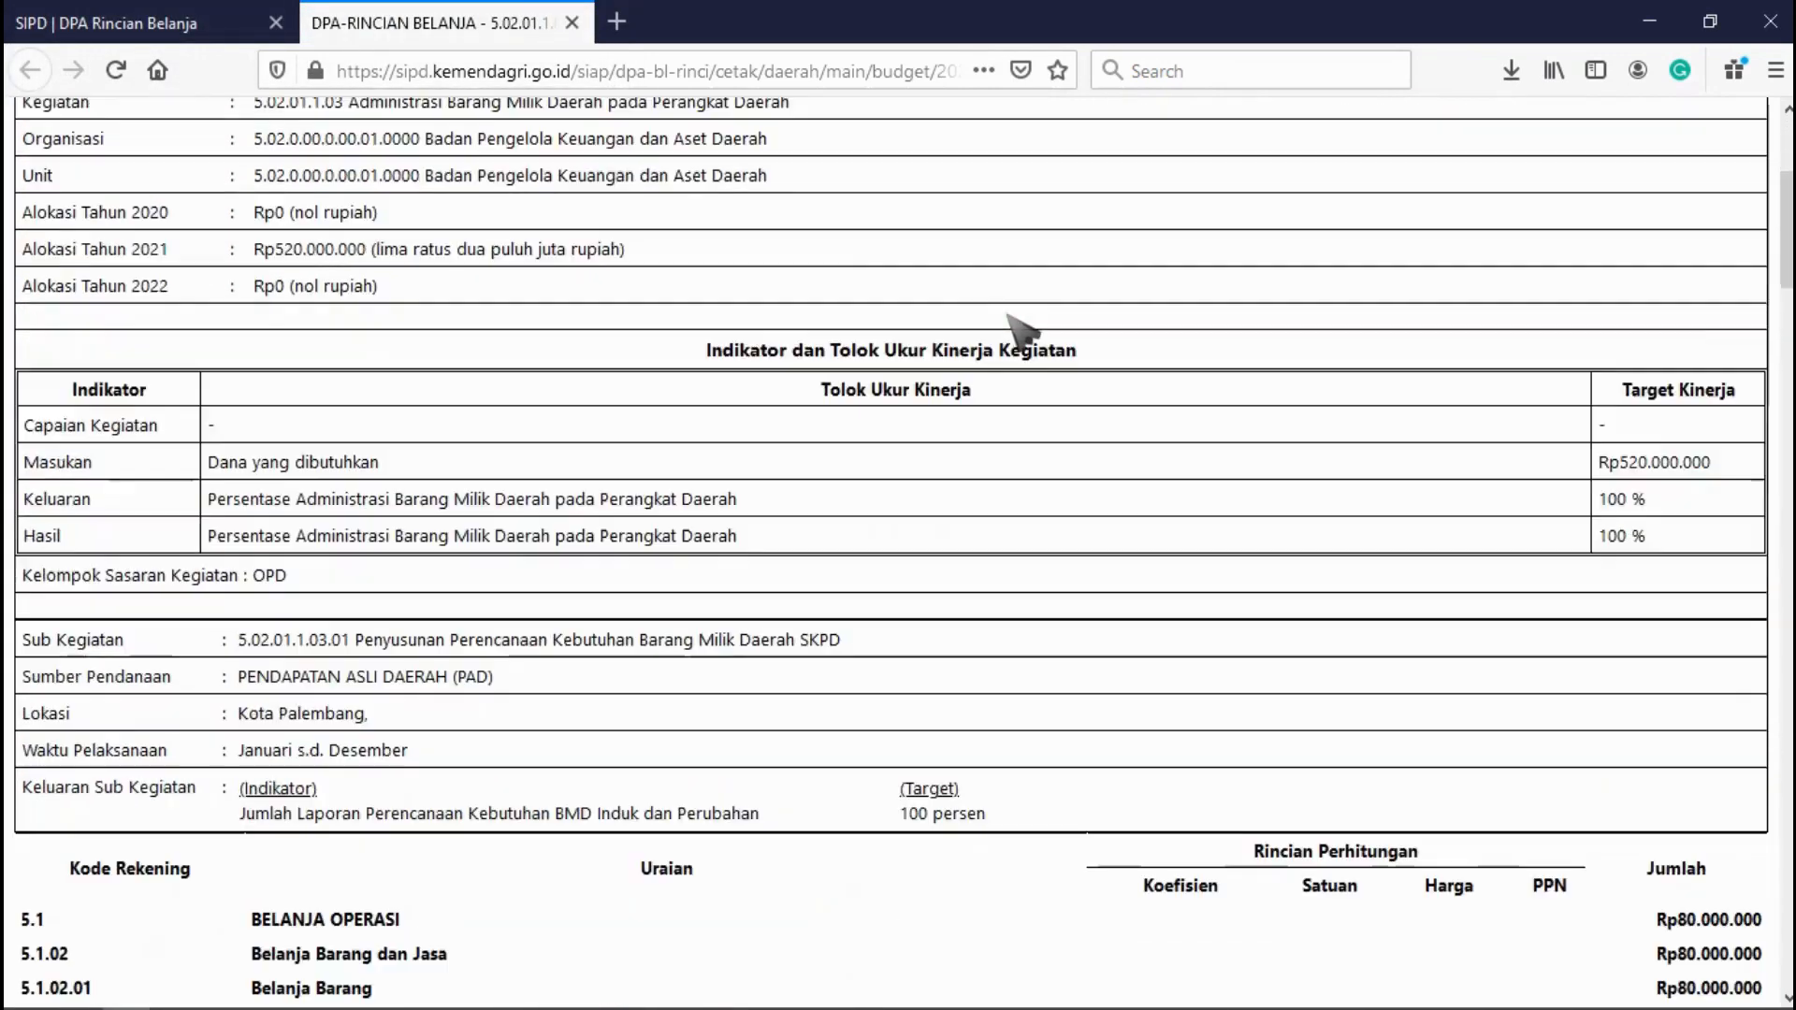
scroll(1022, 332, "down", 3)
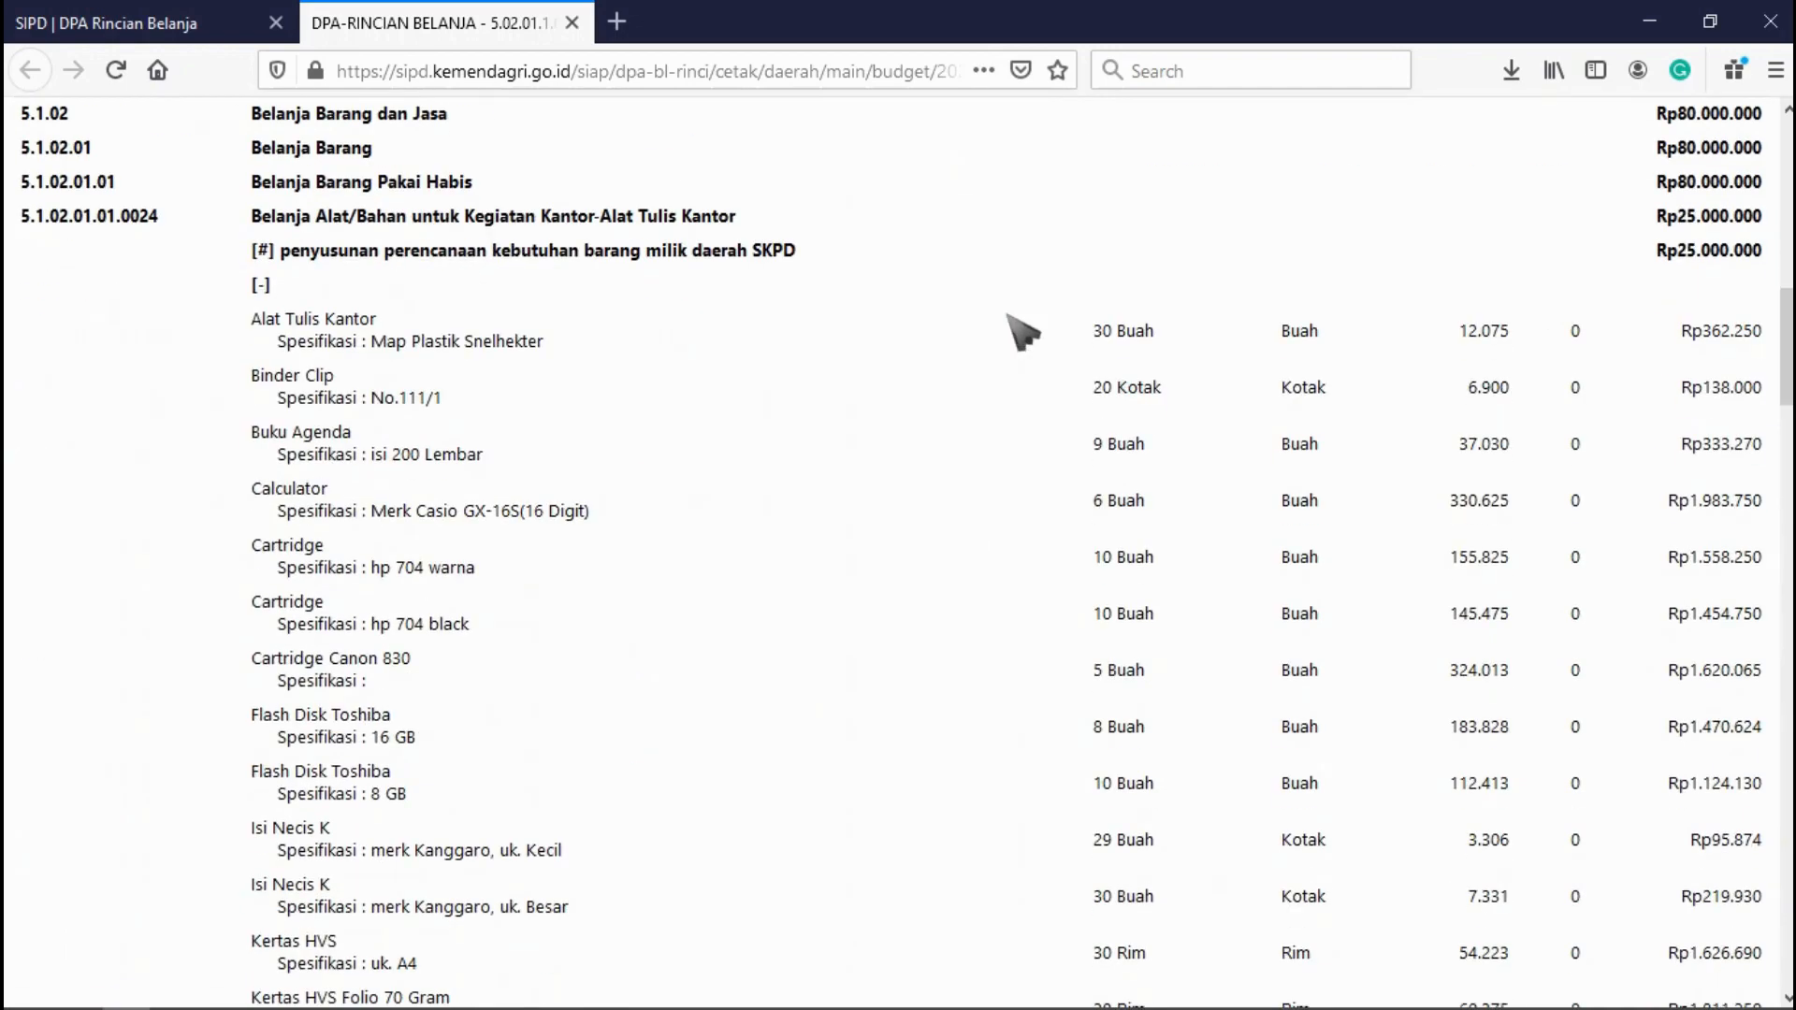
scroll(1023, 332, "down", 17)
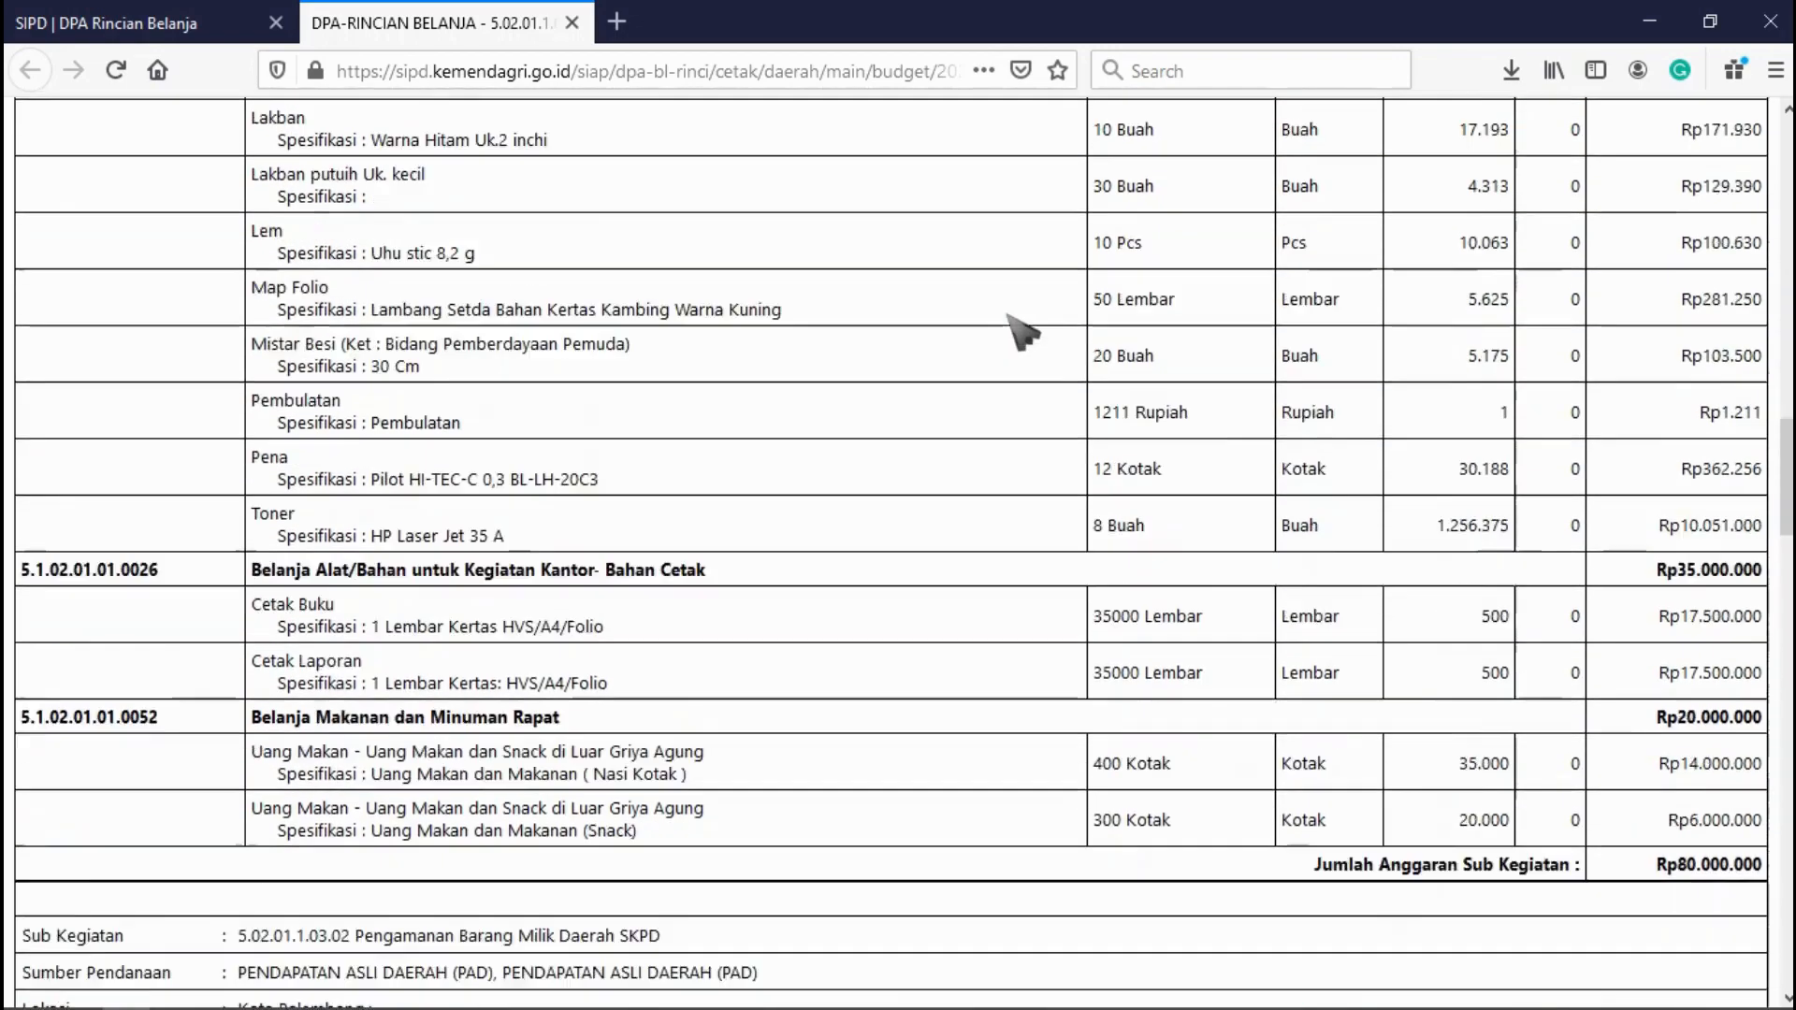
scroll(1022, 332, "down", 10)
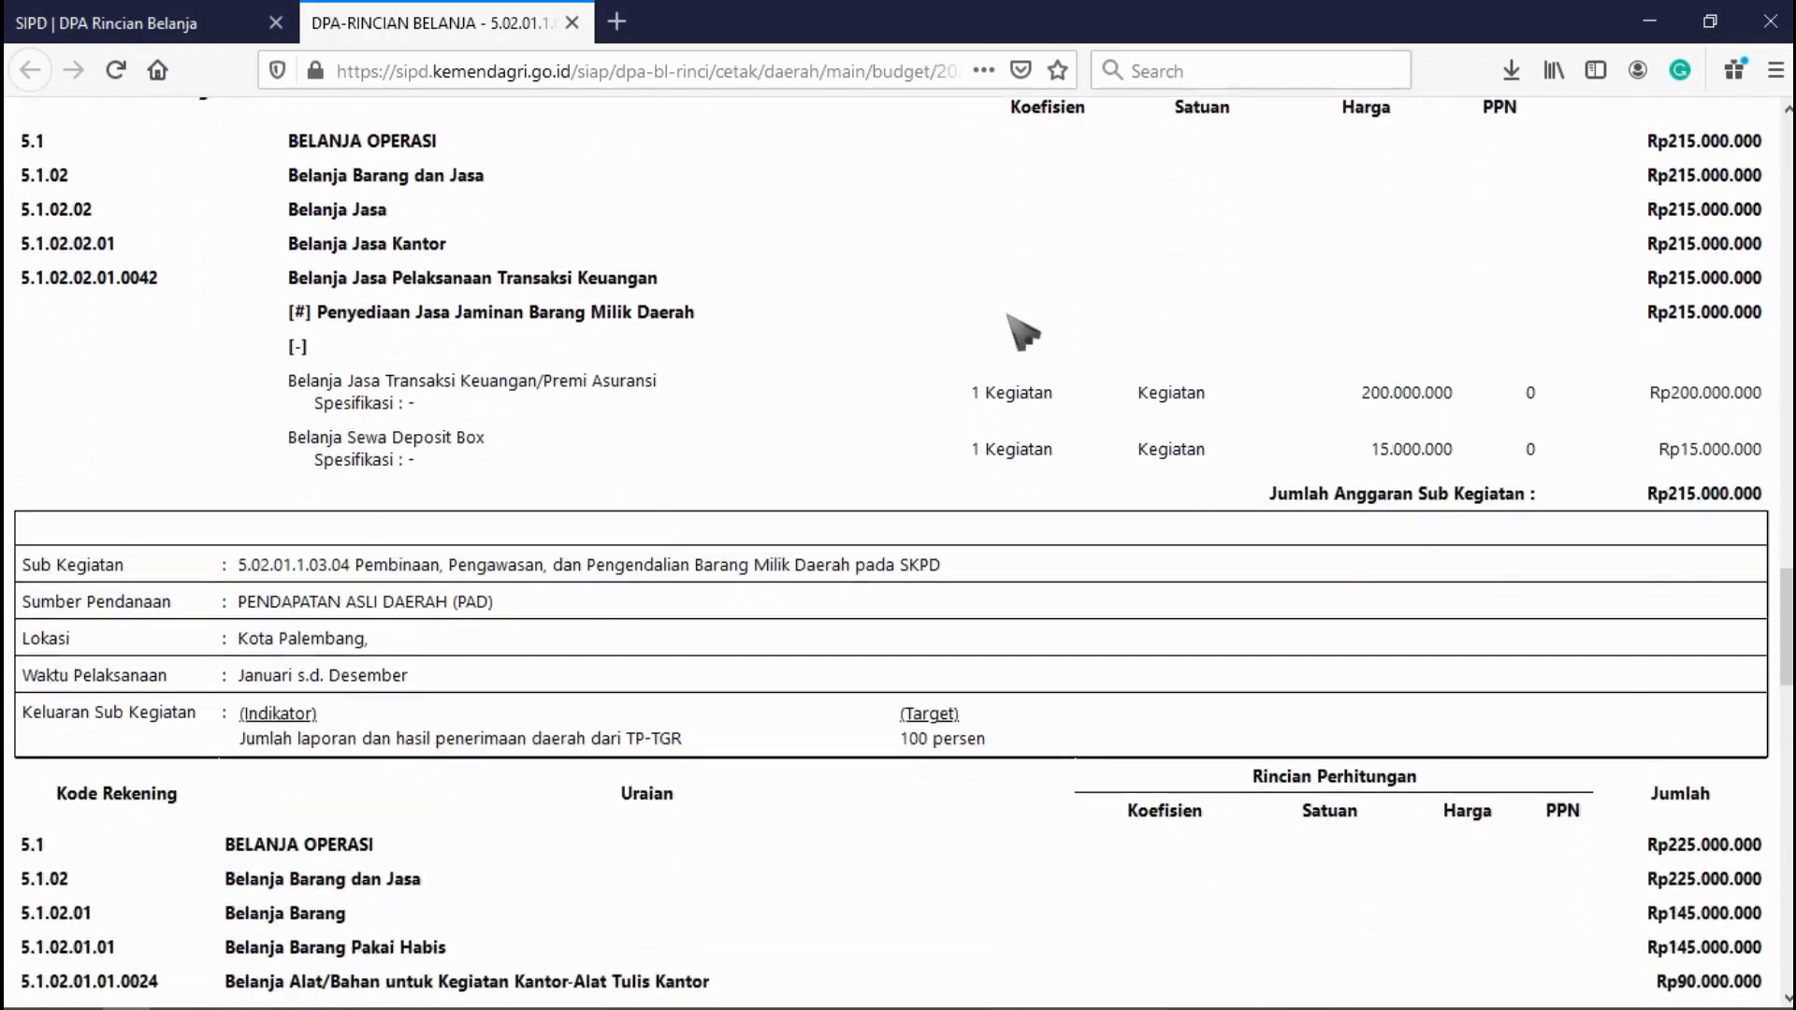
scroll(1022, 332, "down", 18)
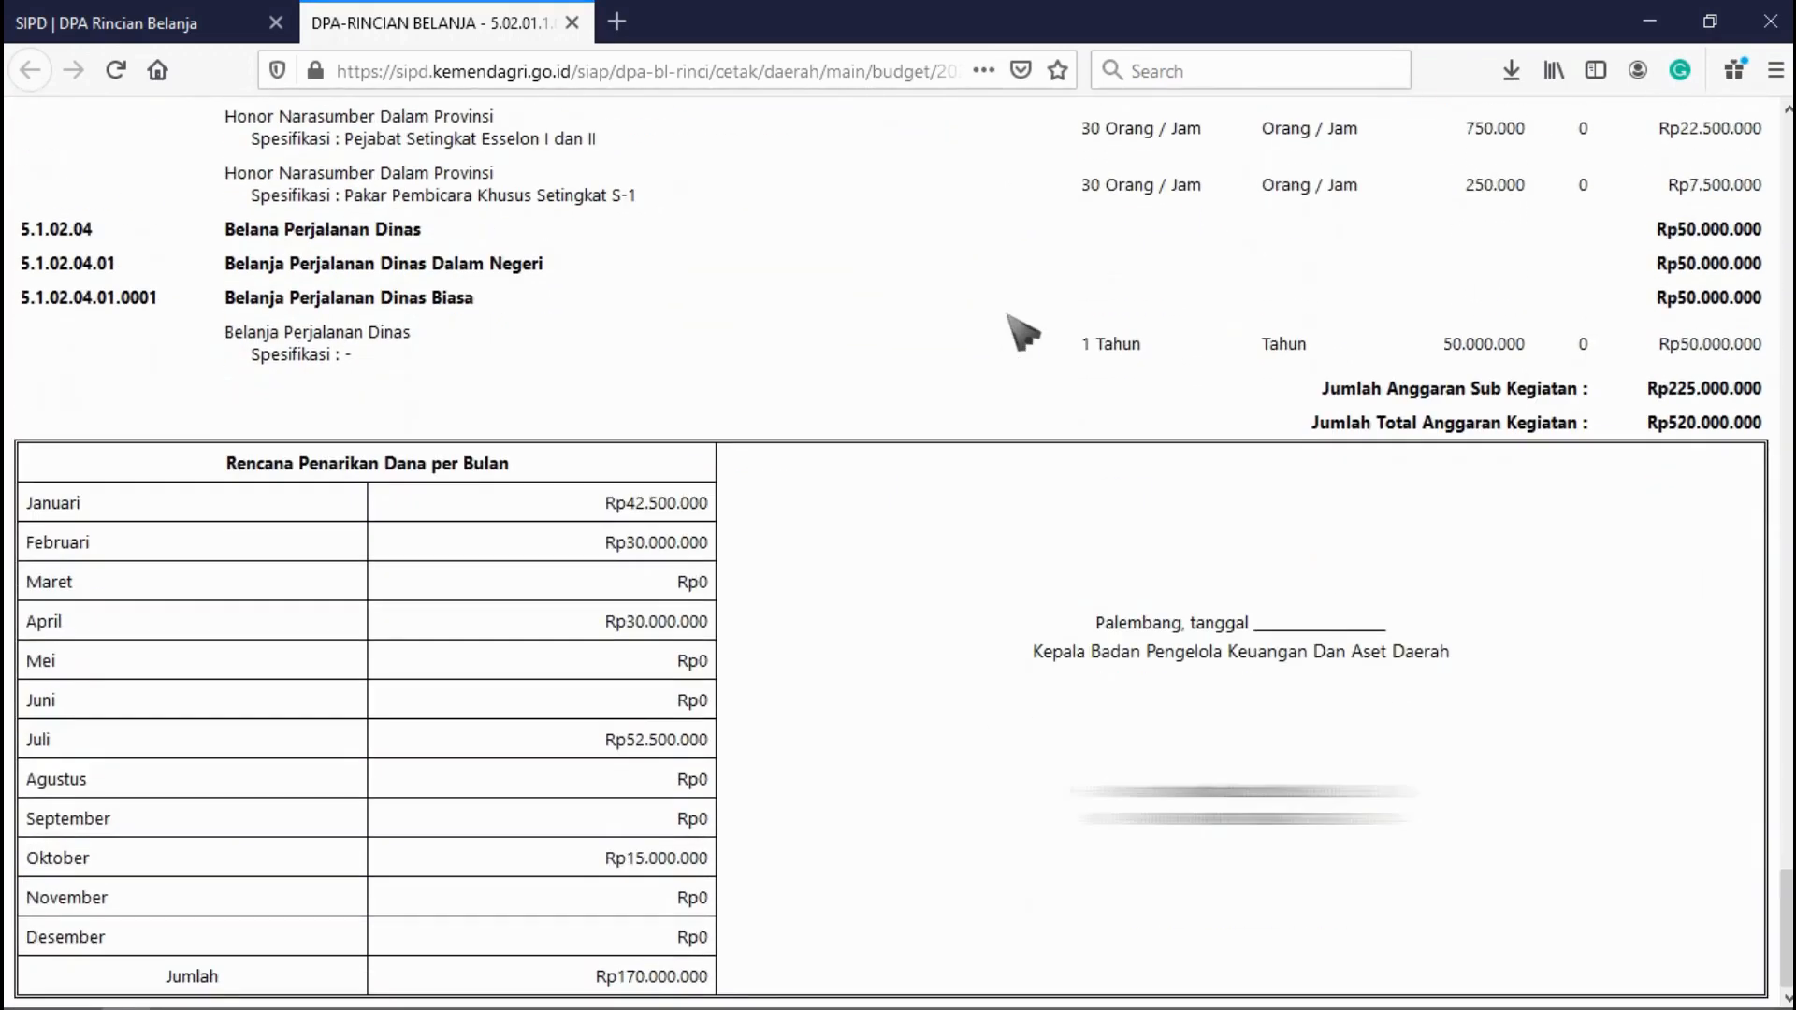
left_click(572, 21)
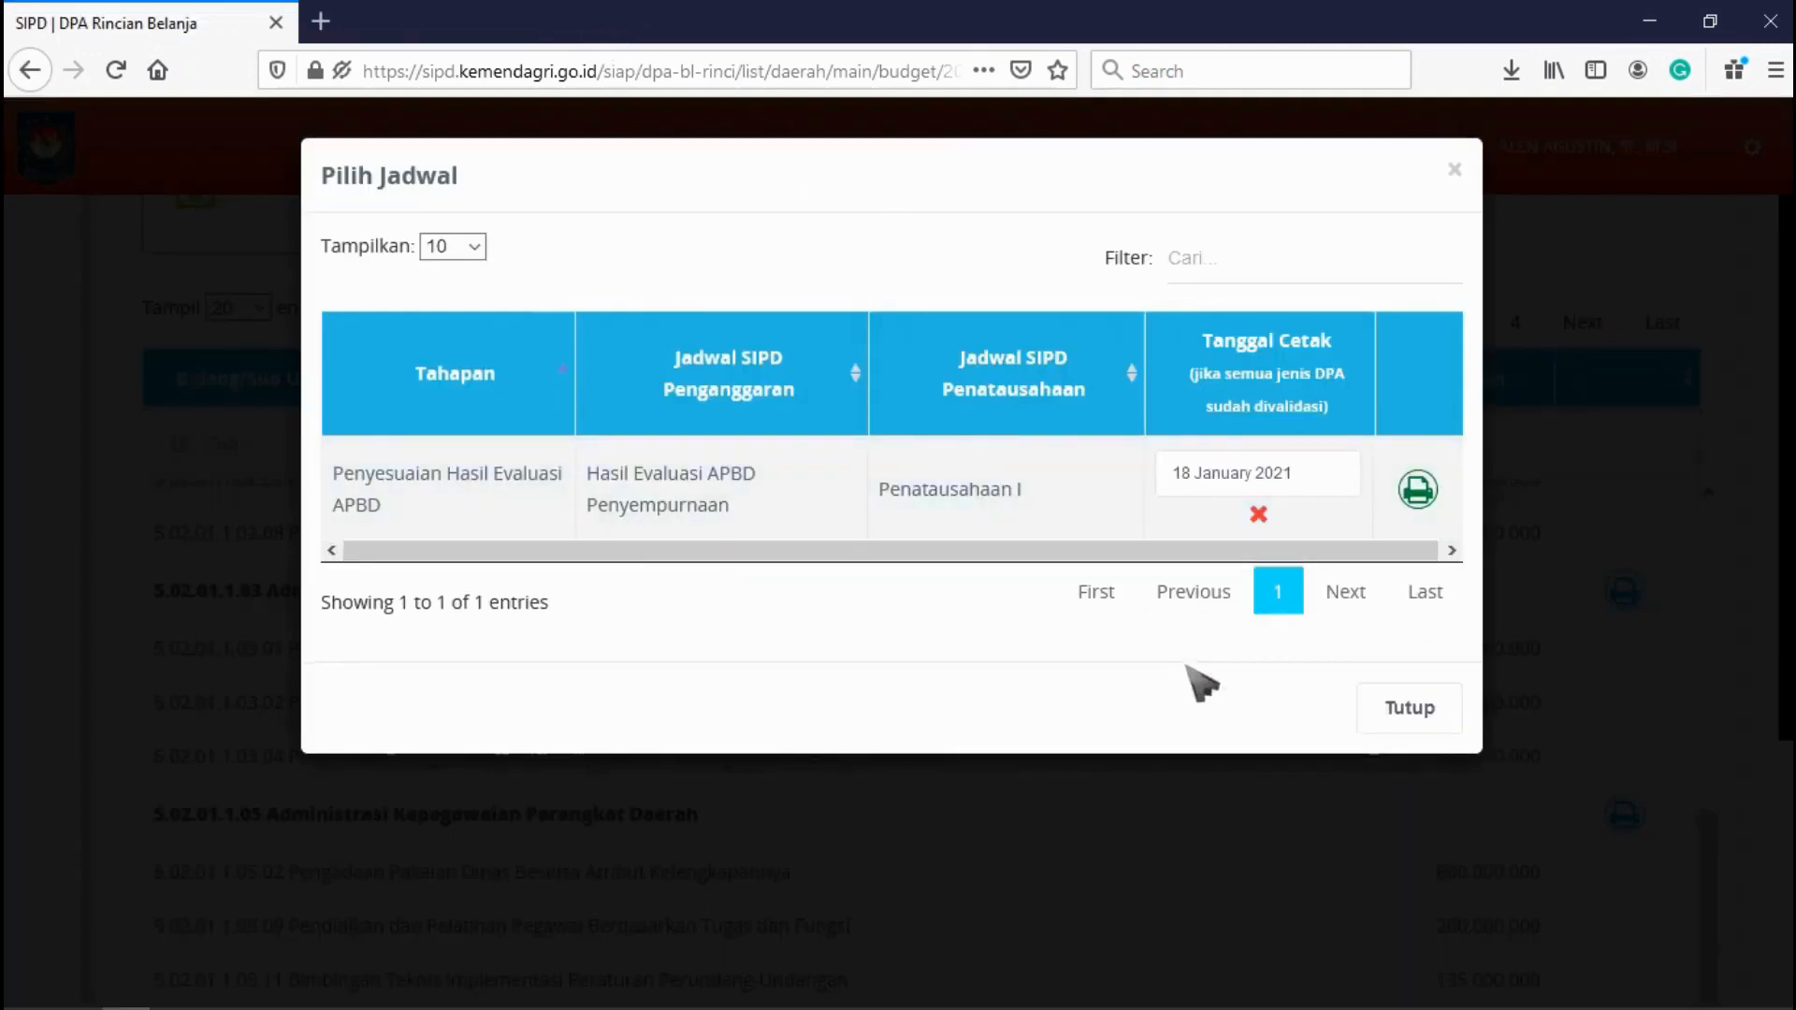
left_click(1408, 715)
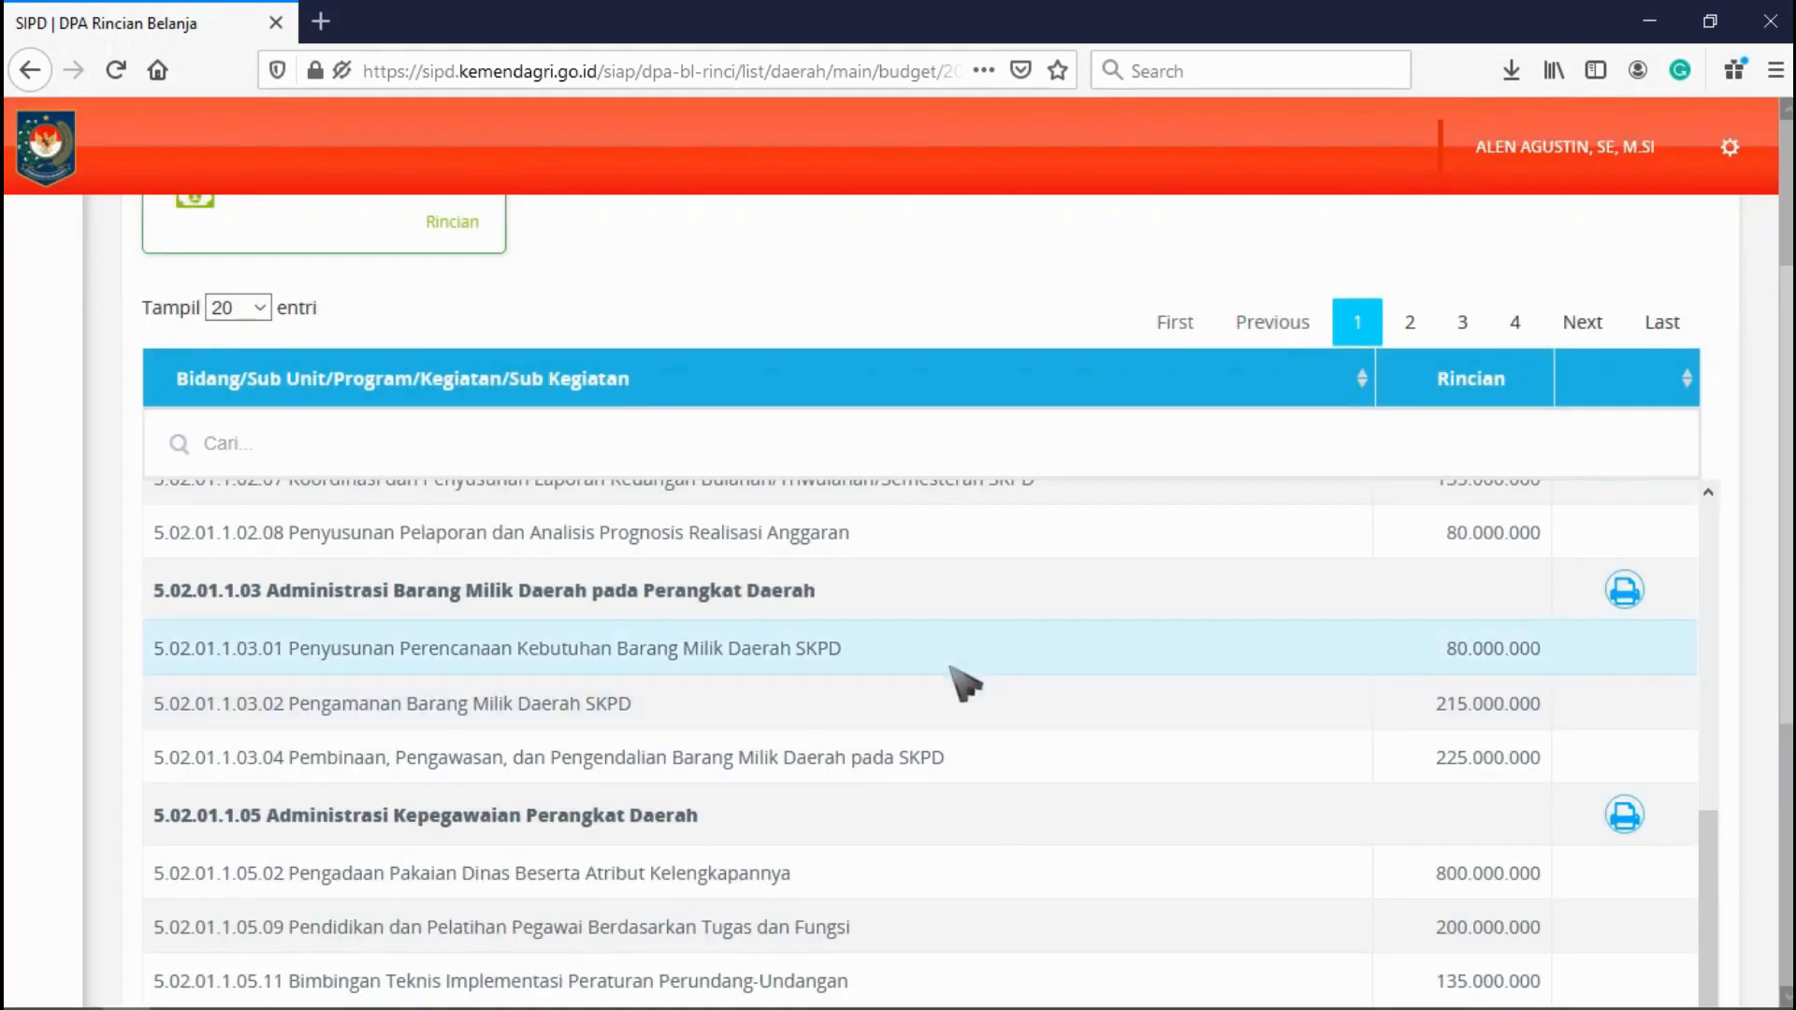